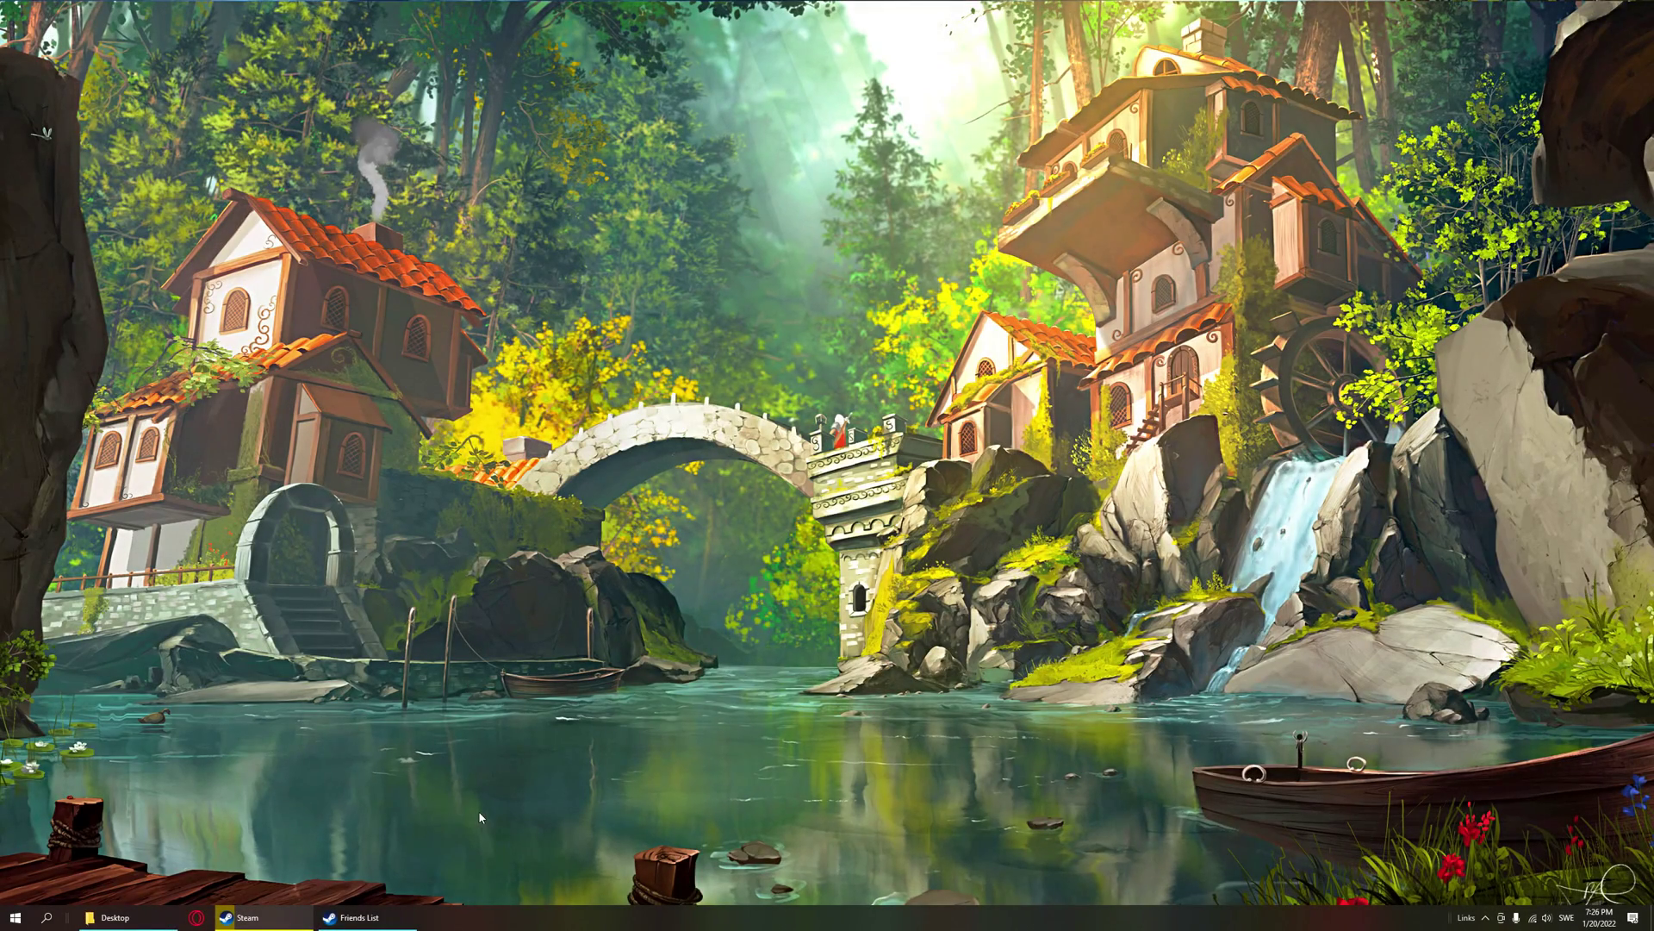
- Check that Counter-Strike: Source's Steam launch options contain -insecure
click(303, 903)
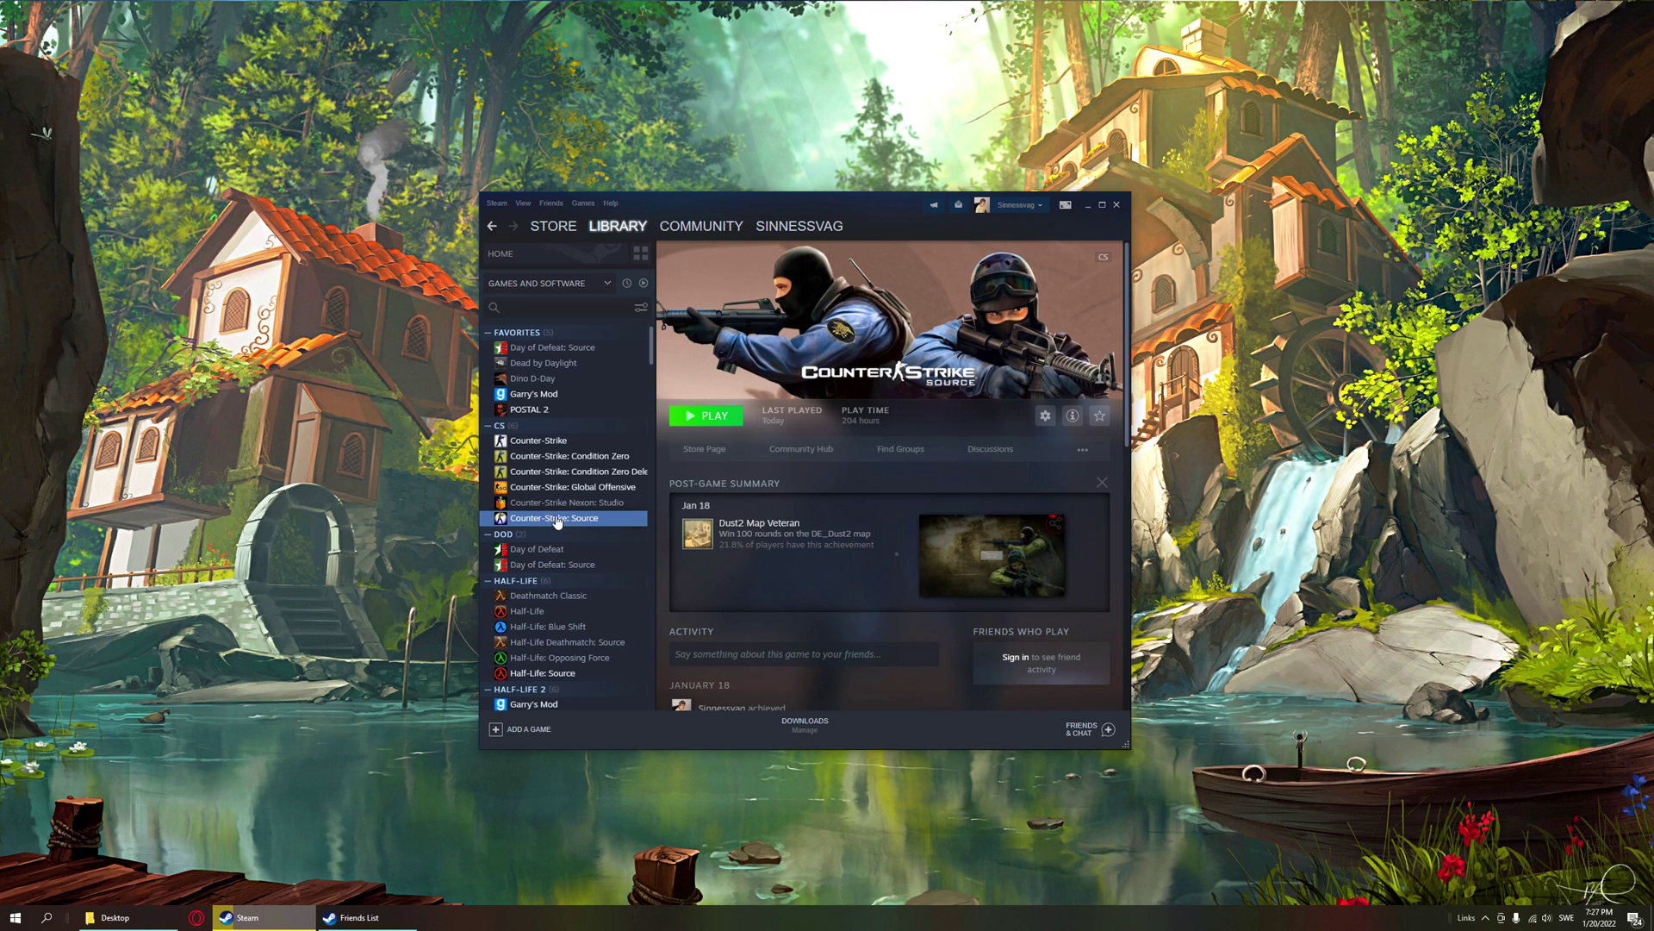
right_click(556, 520)
click(592, 626)
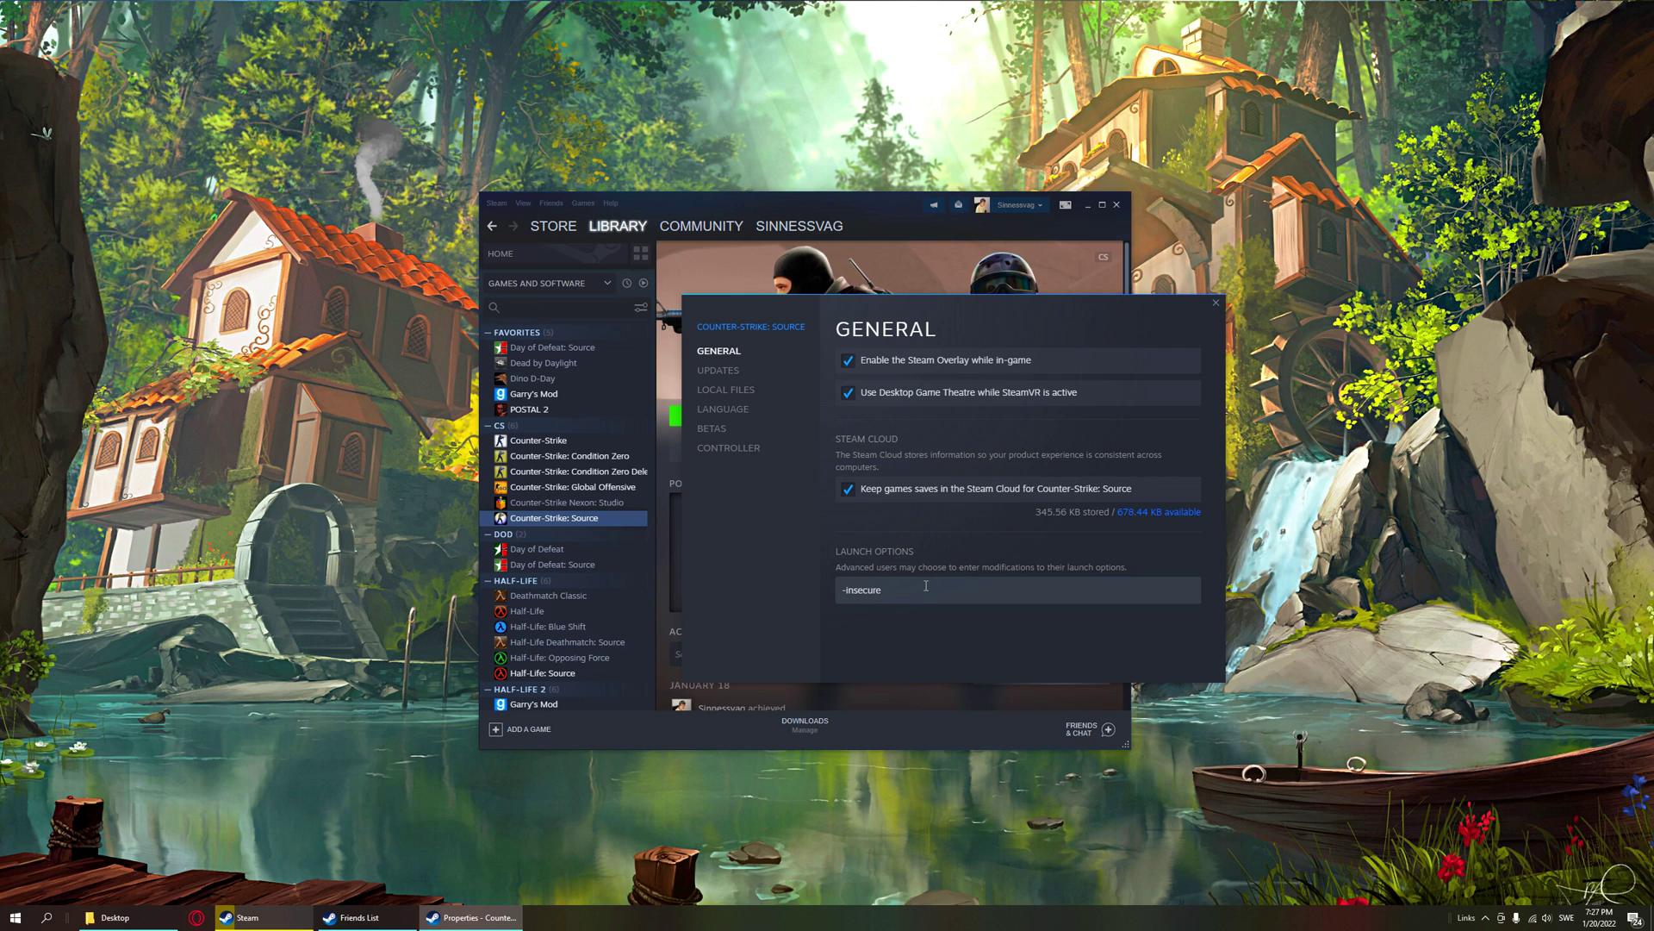
drag(896, 591, 807, 591)
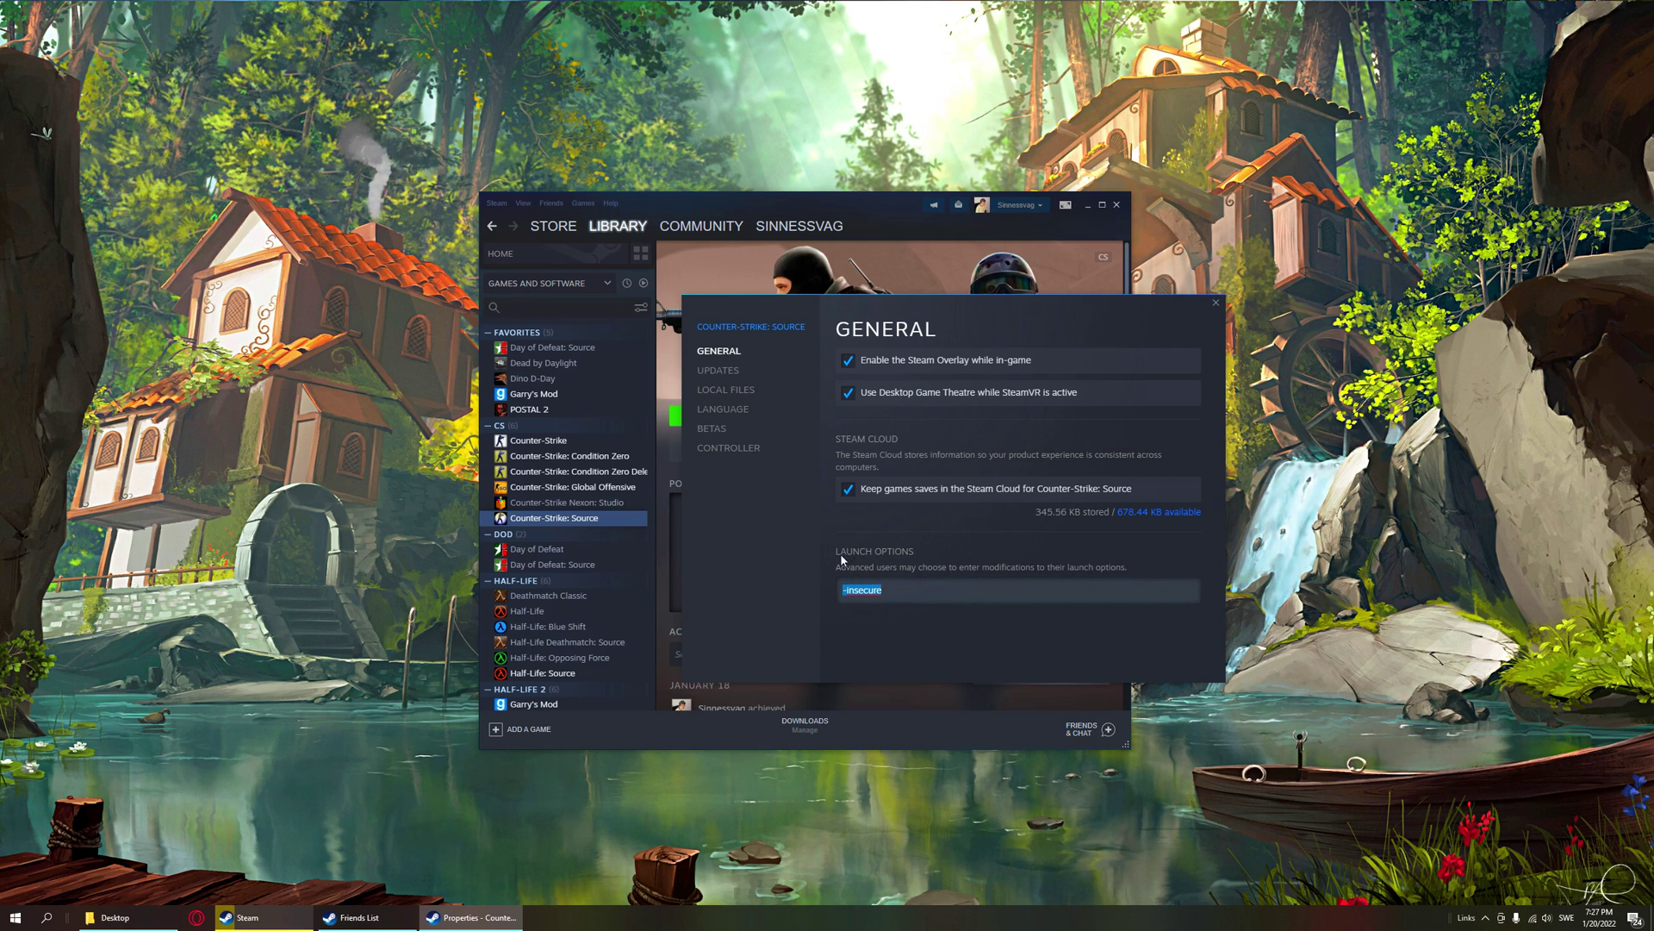
click(847, 487)
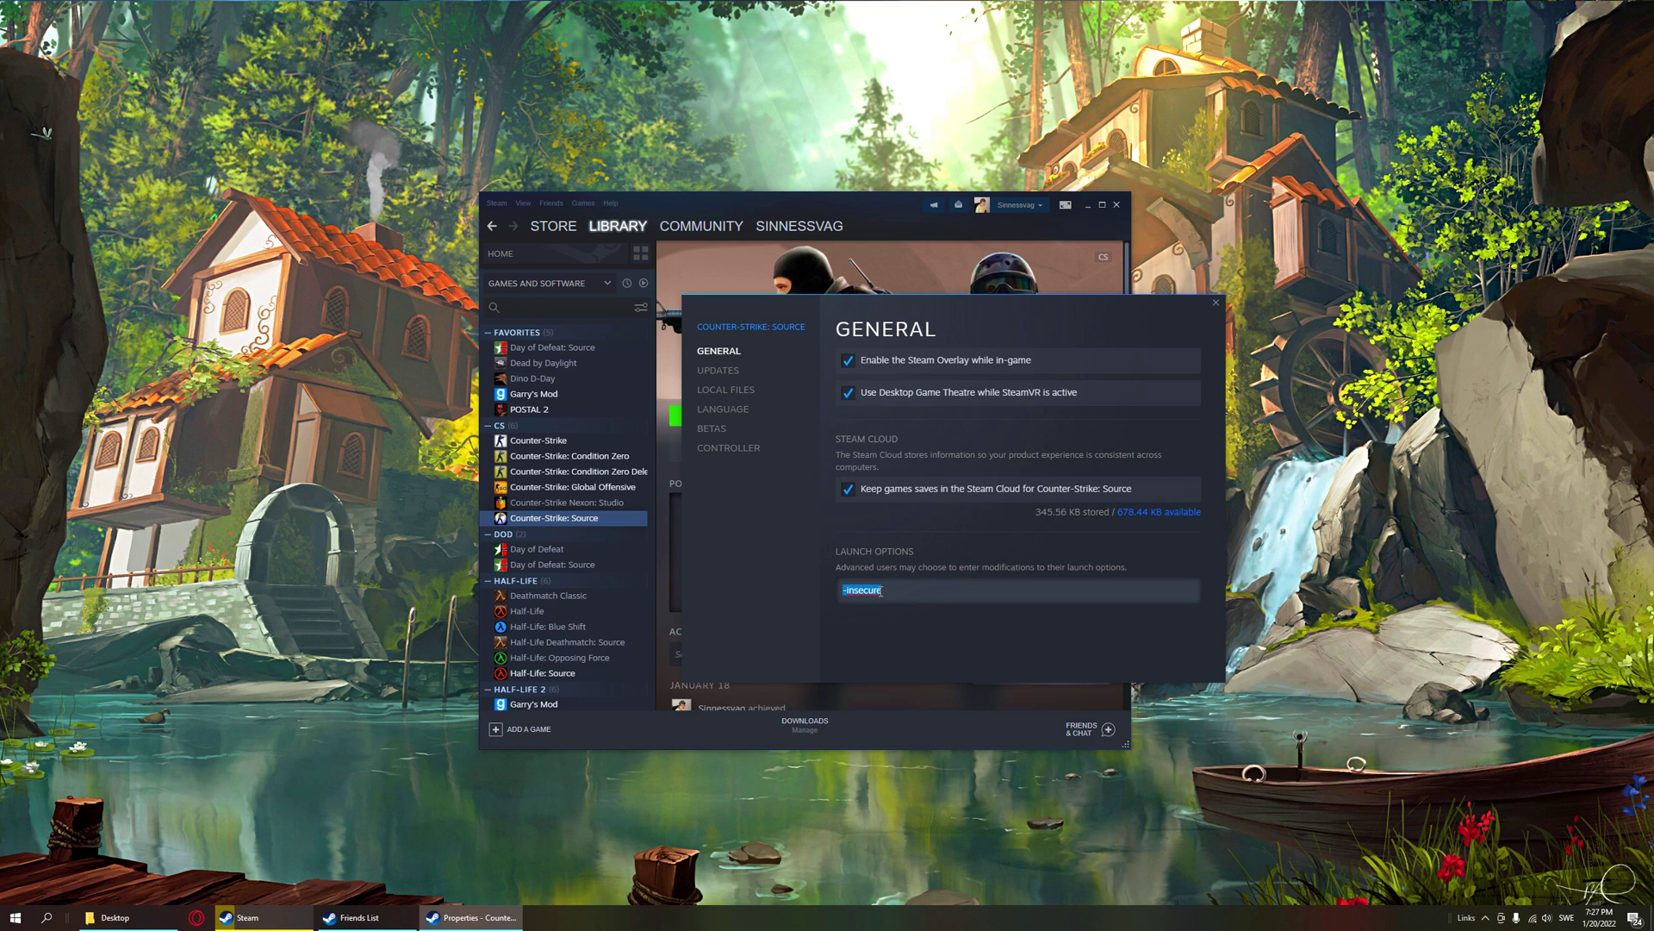
click(1216, 302)
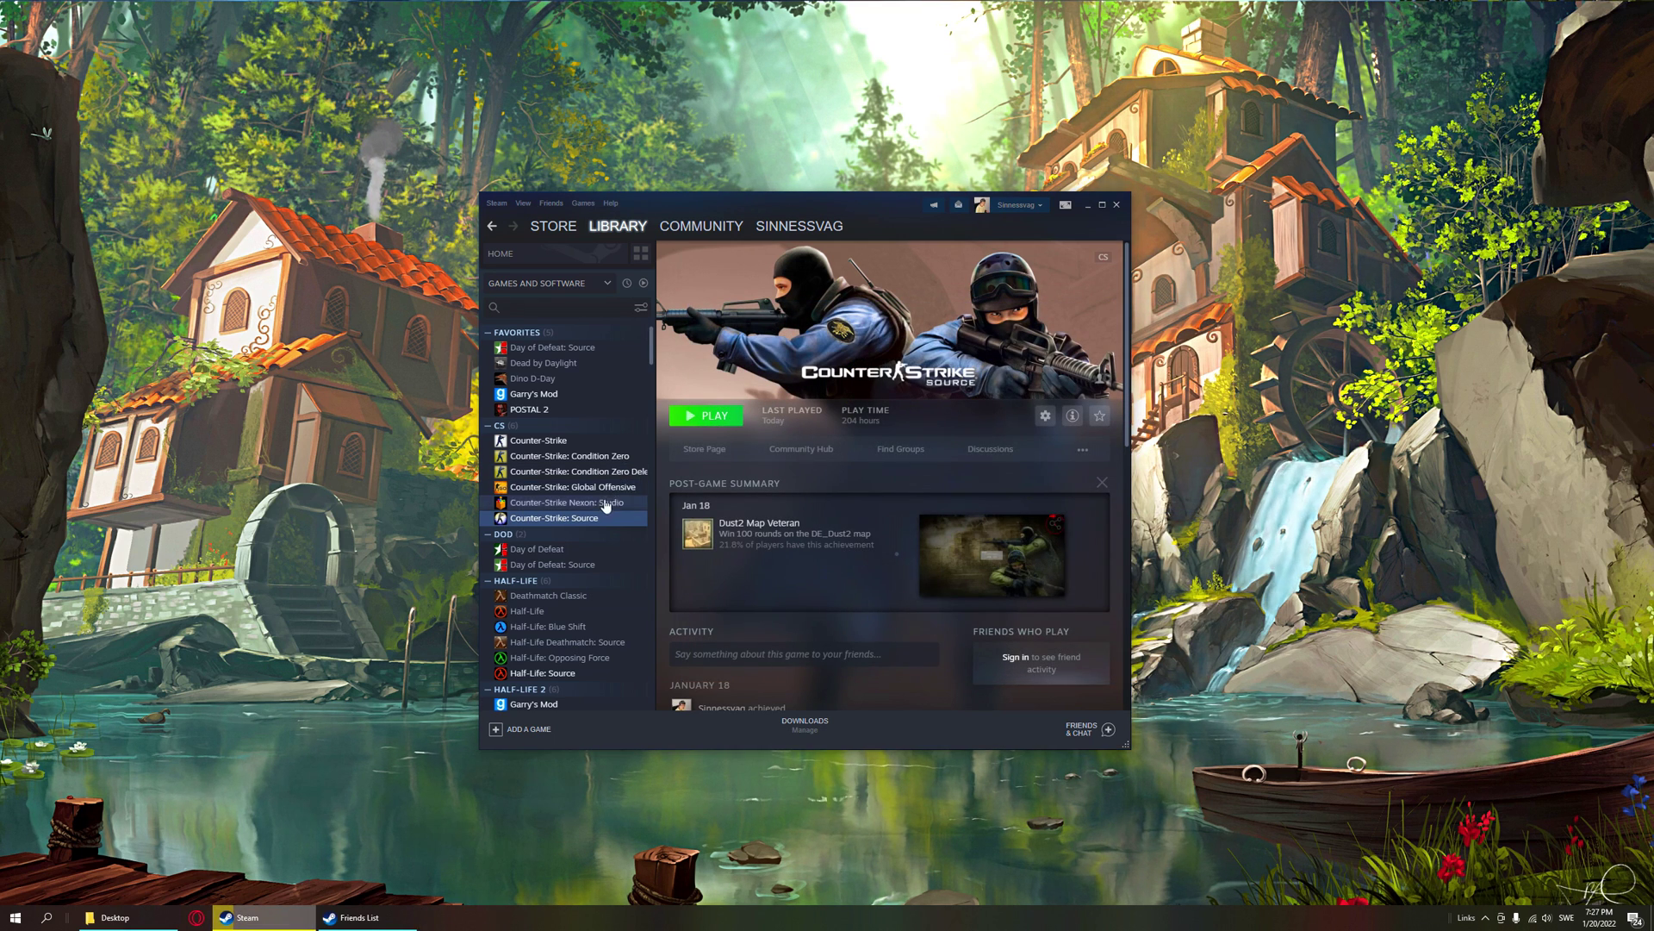
- Recheck the -insecure launch option, then launch Counter-Strike: Source
right_click(585, 519)
click(632, 614)
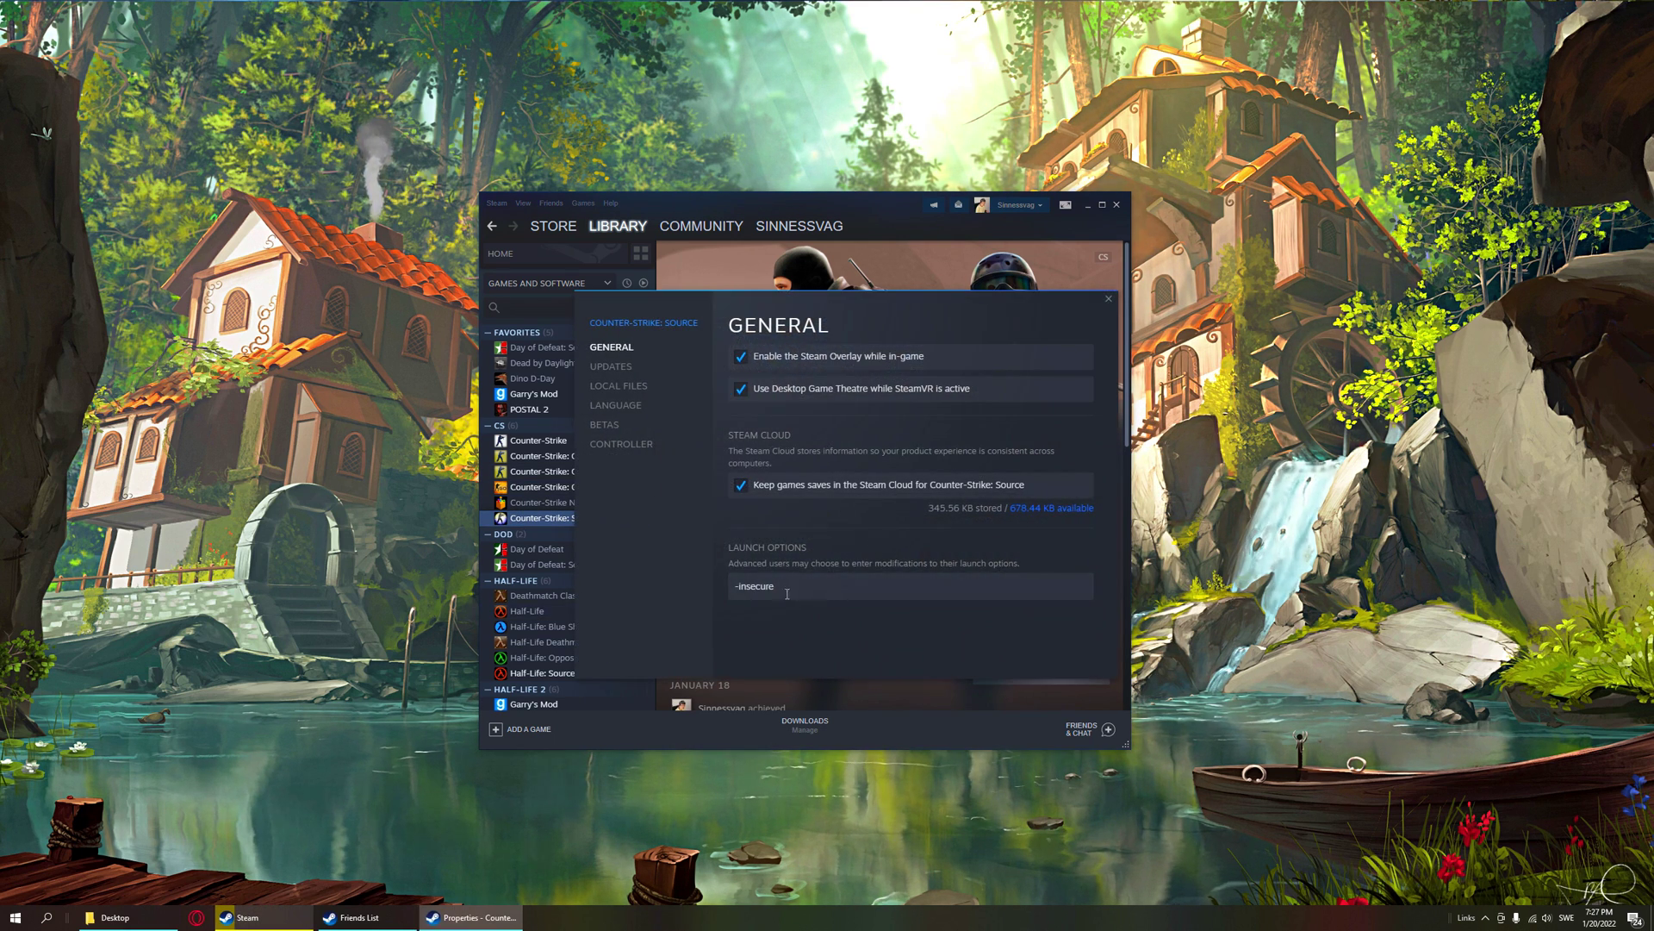
drag(787, 590, 725, 584)
click(811, 587)
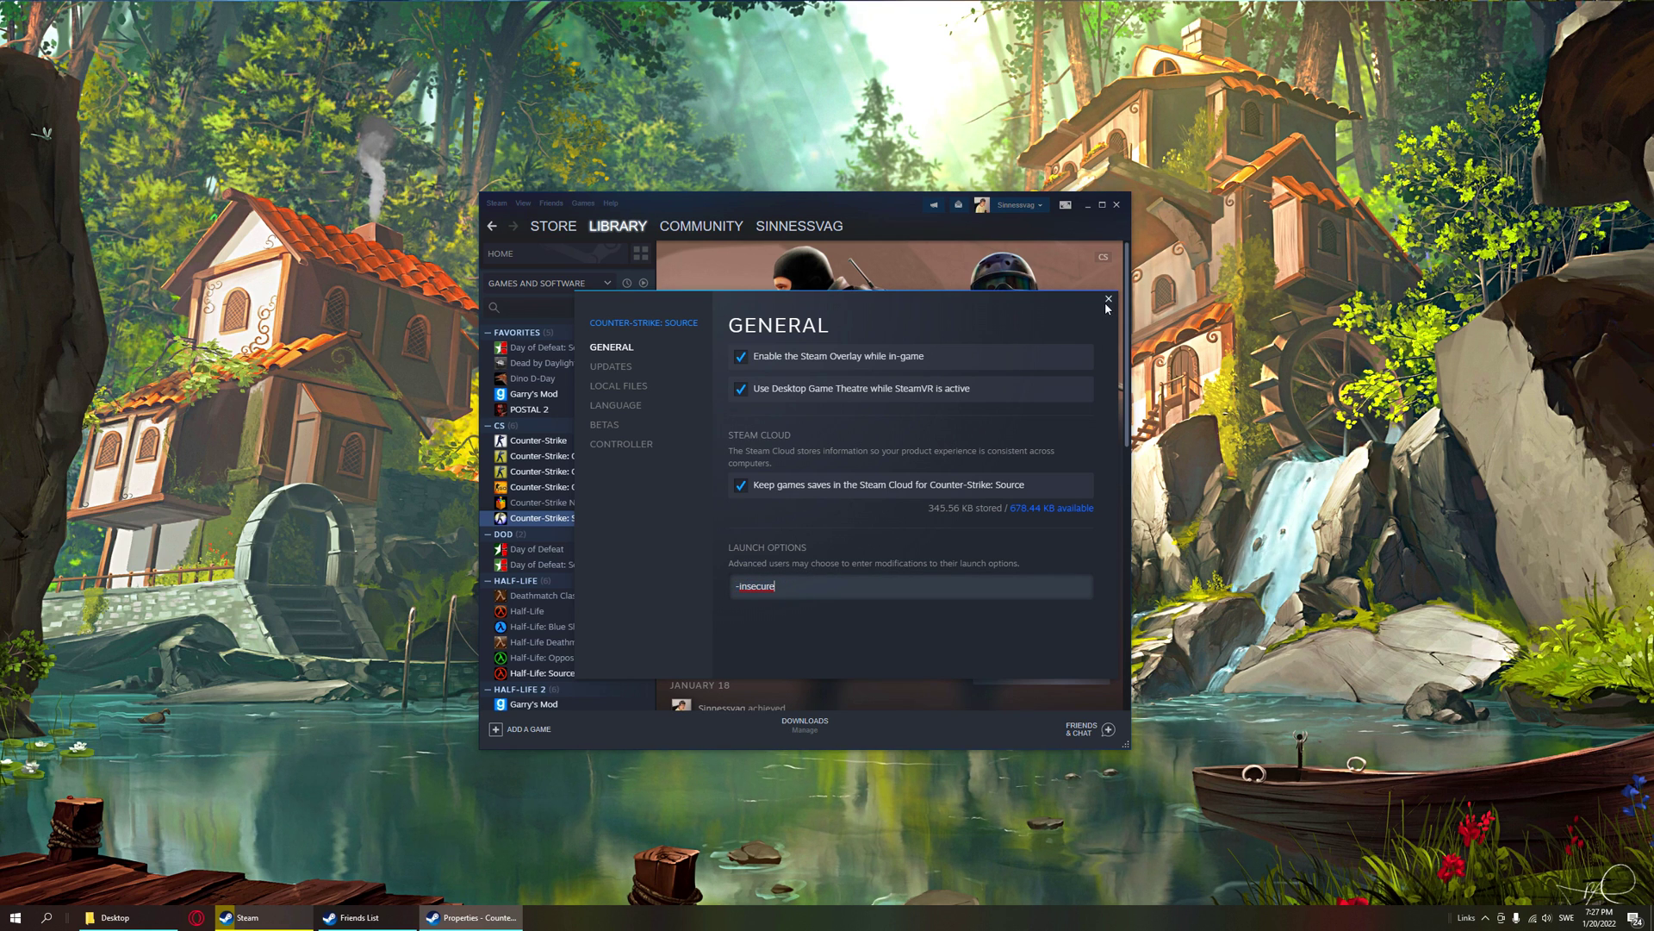
click(1109, 298)
mouse_move(846, 209)
mouse_down()
mouse_move(818, 207)
mouse_move(864, 207)
mouse_up()
click(700, 405)
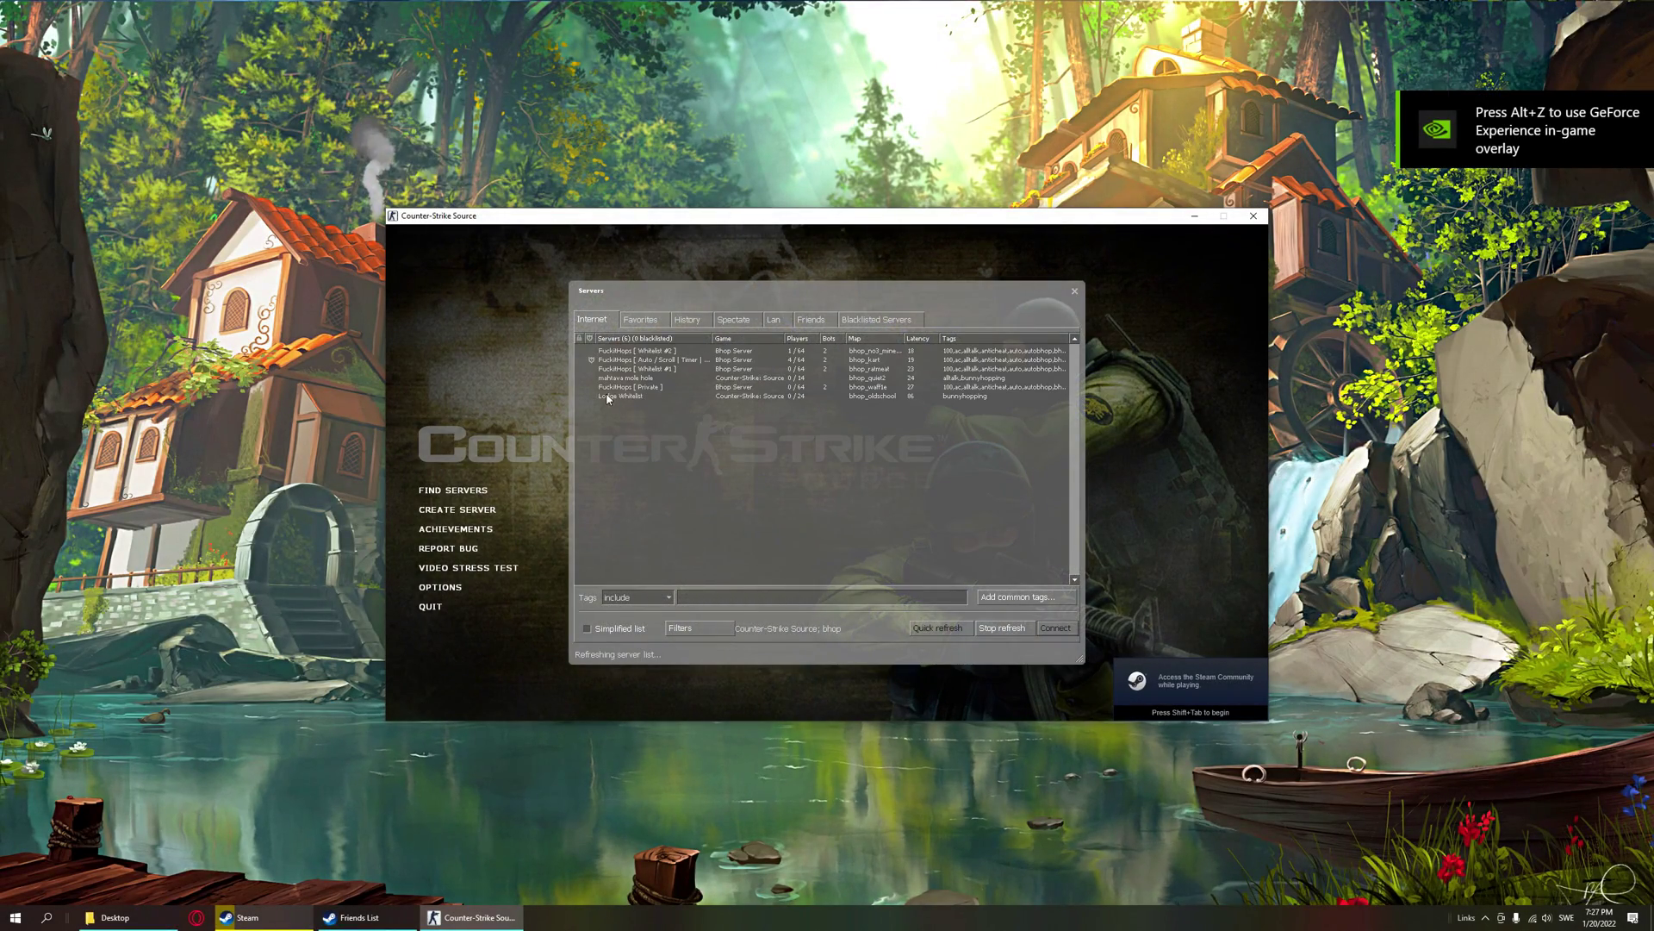
- Try joining a bhop server, dismiss the insecure-mode rejection, and close the server browser
click(603, 360)
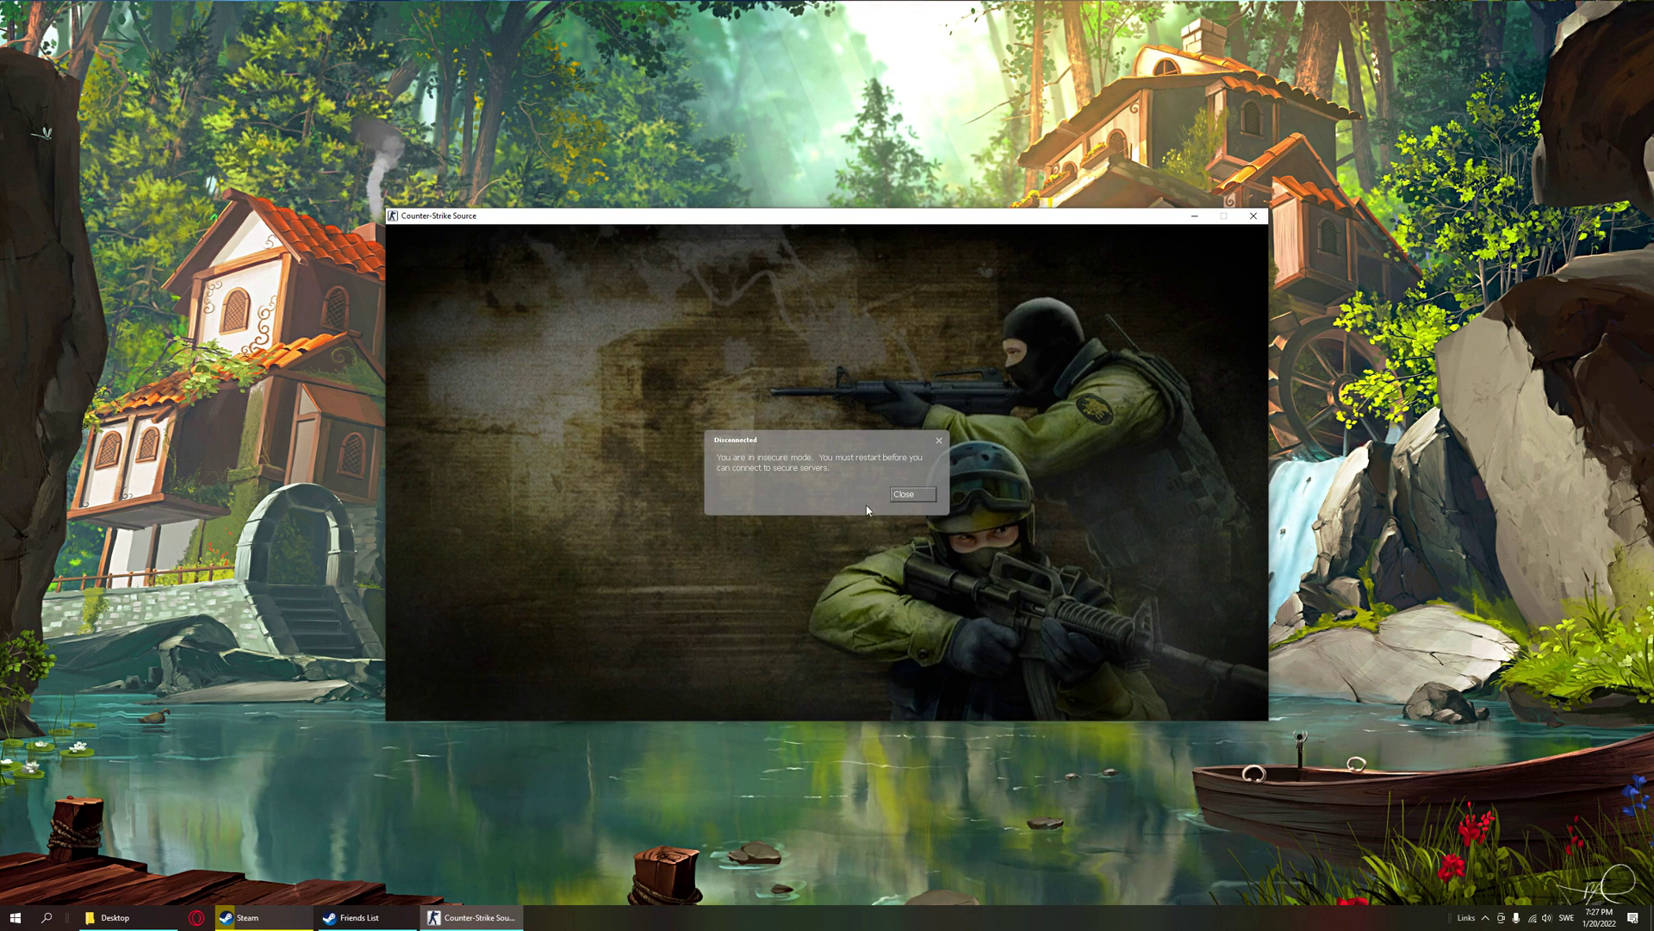
click(910, 494)
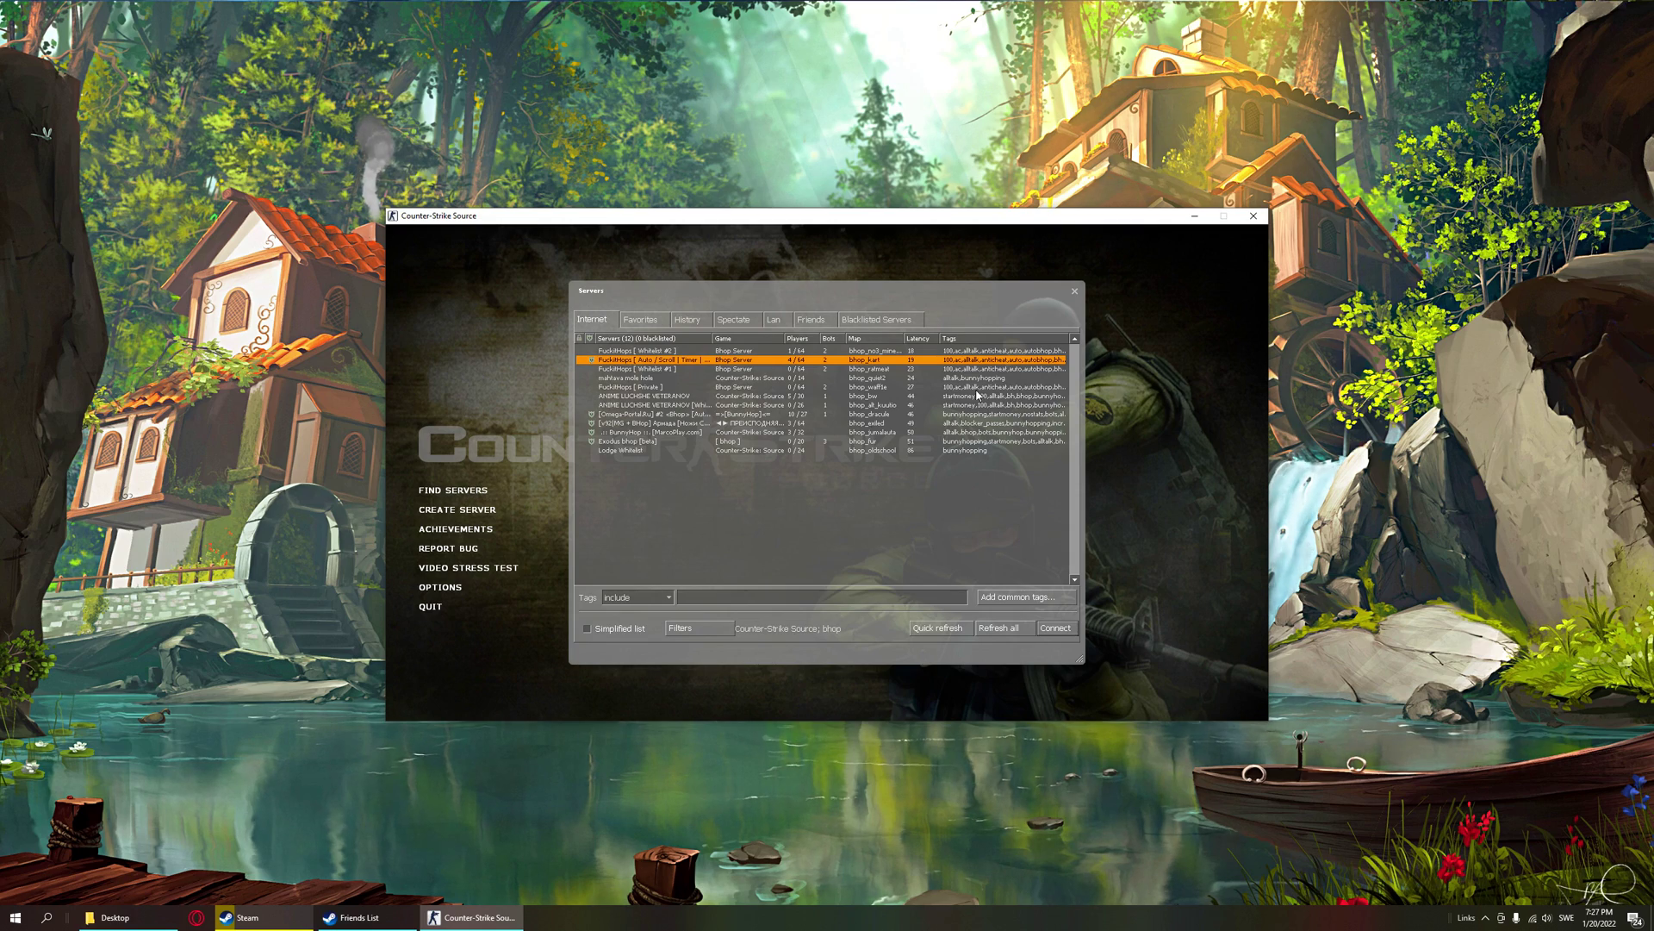
click(1075, 293)
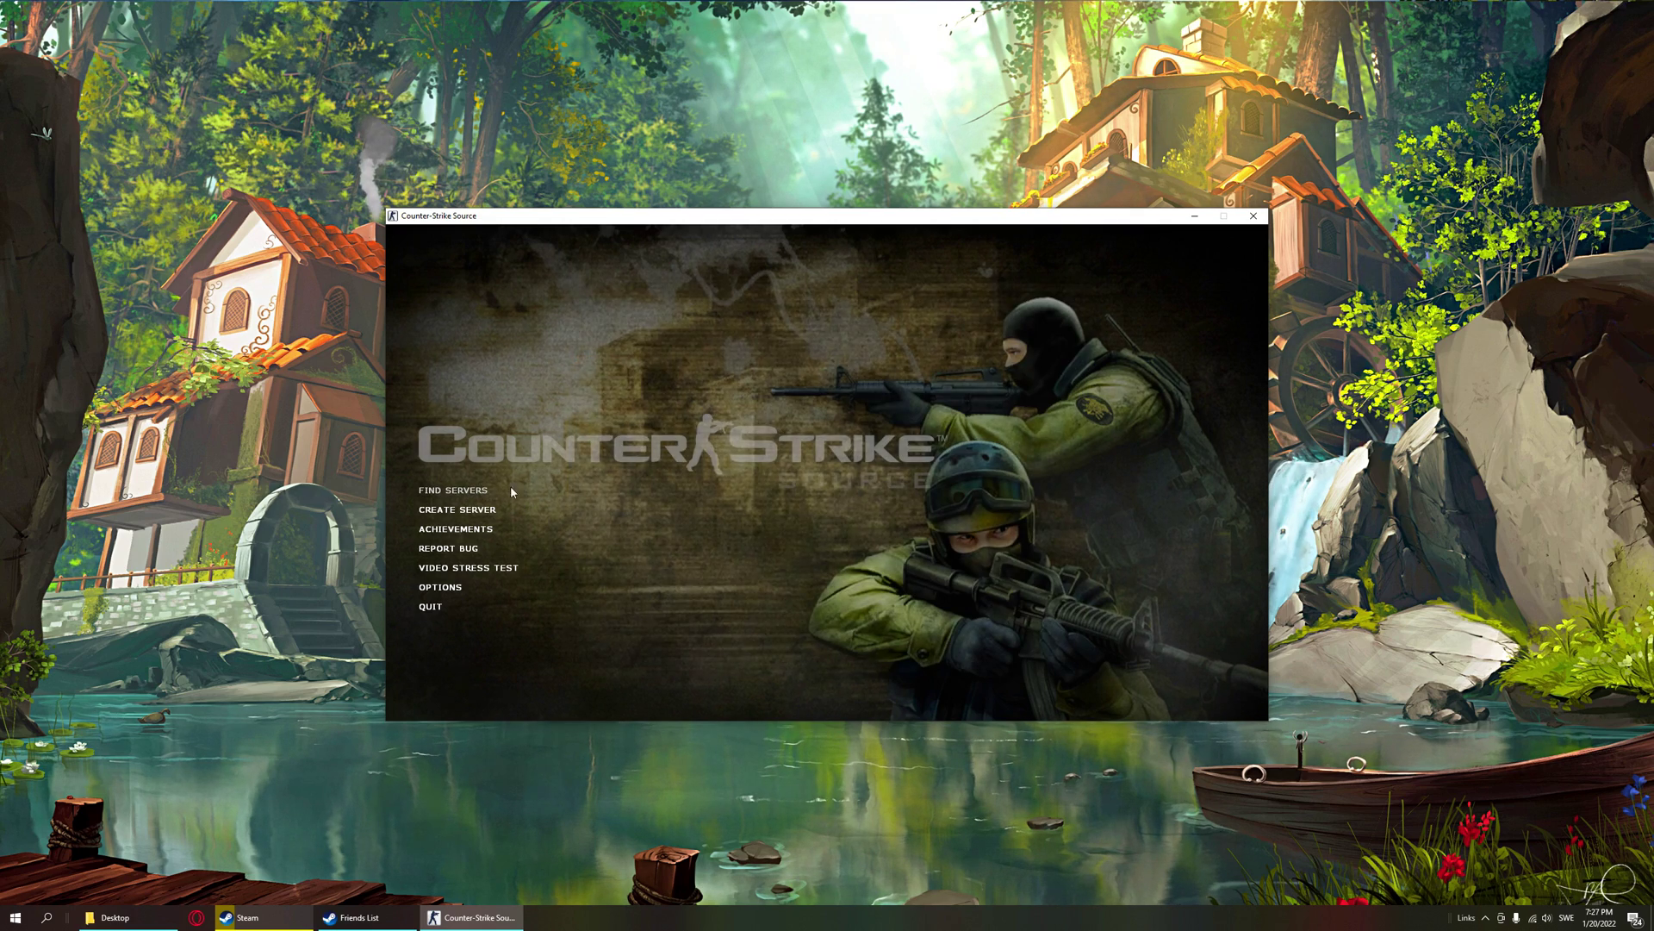
- Start a local de_dust2 server with an adjusted bot count and join the Terrorists
click(458, 511)
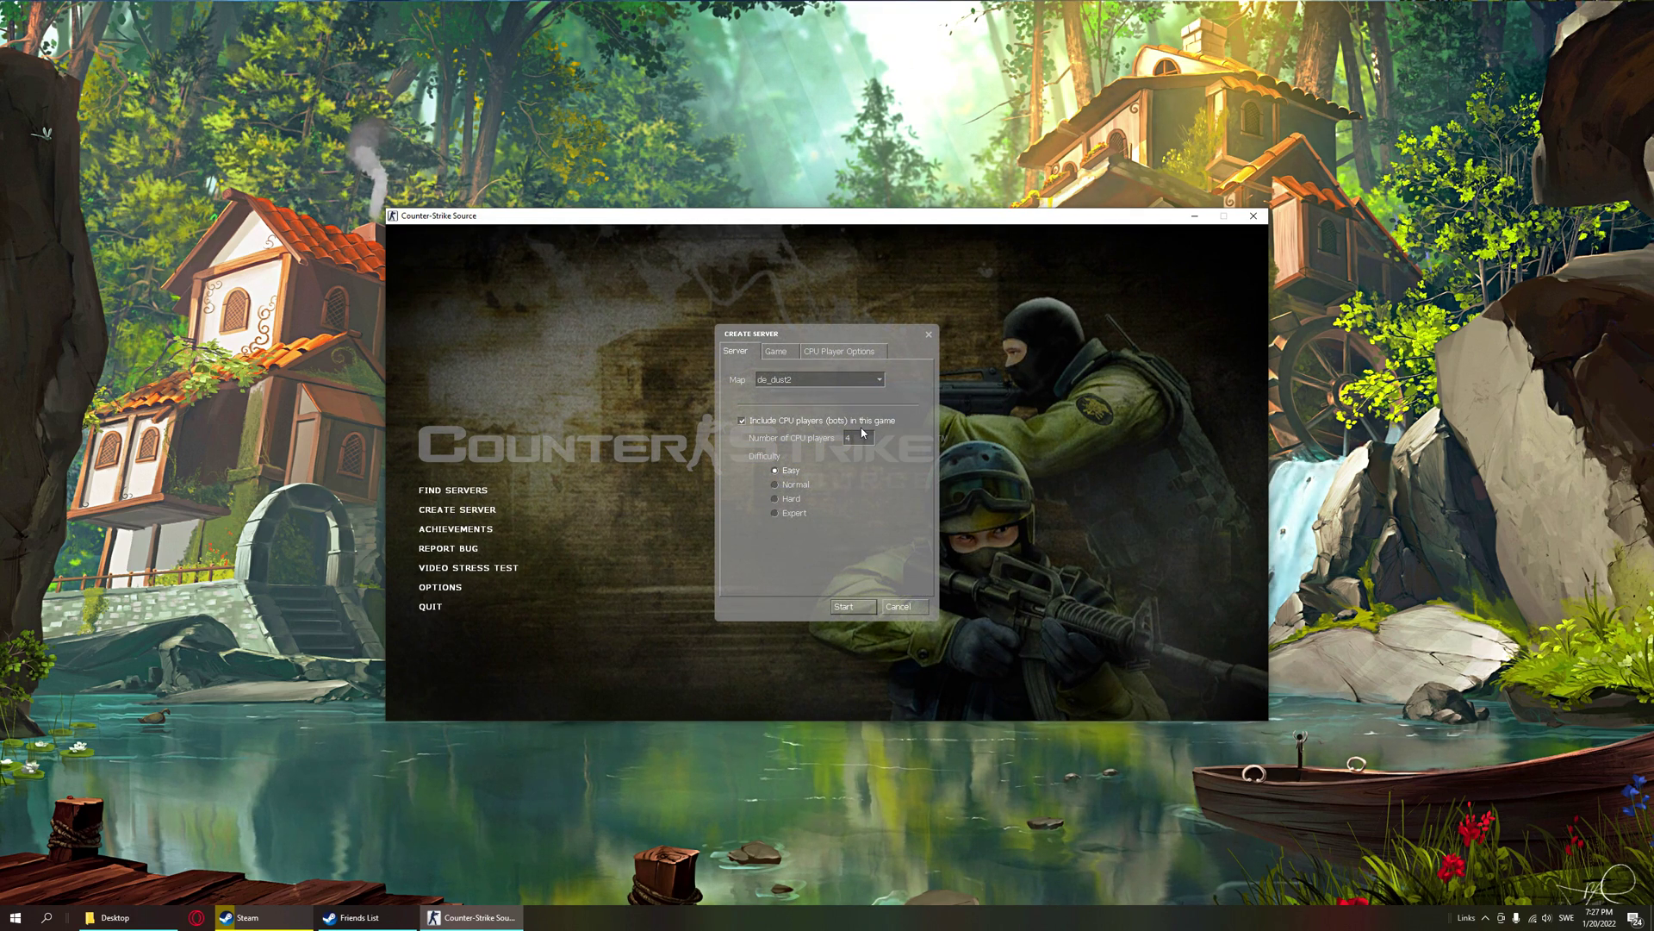
drag(856, 438, 835, 442)
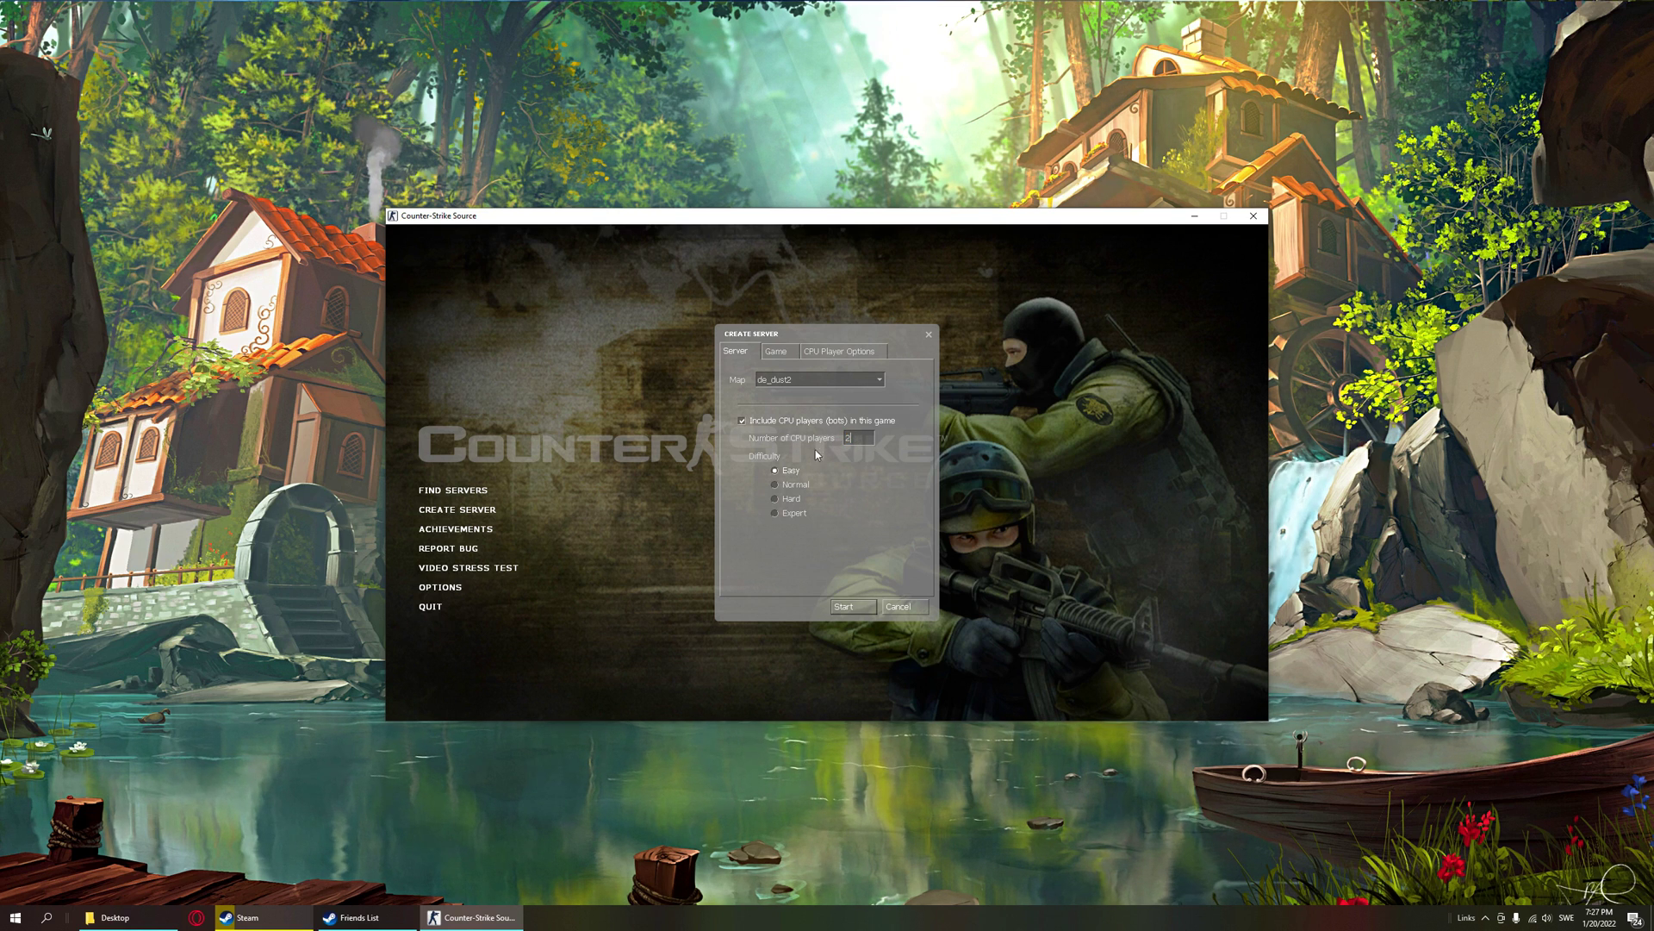
click(852, 607)
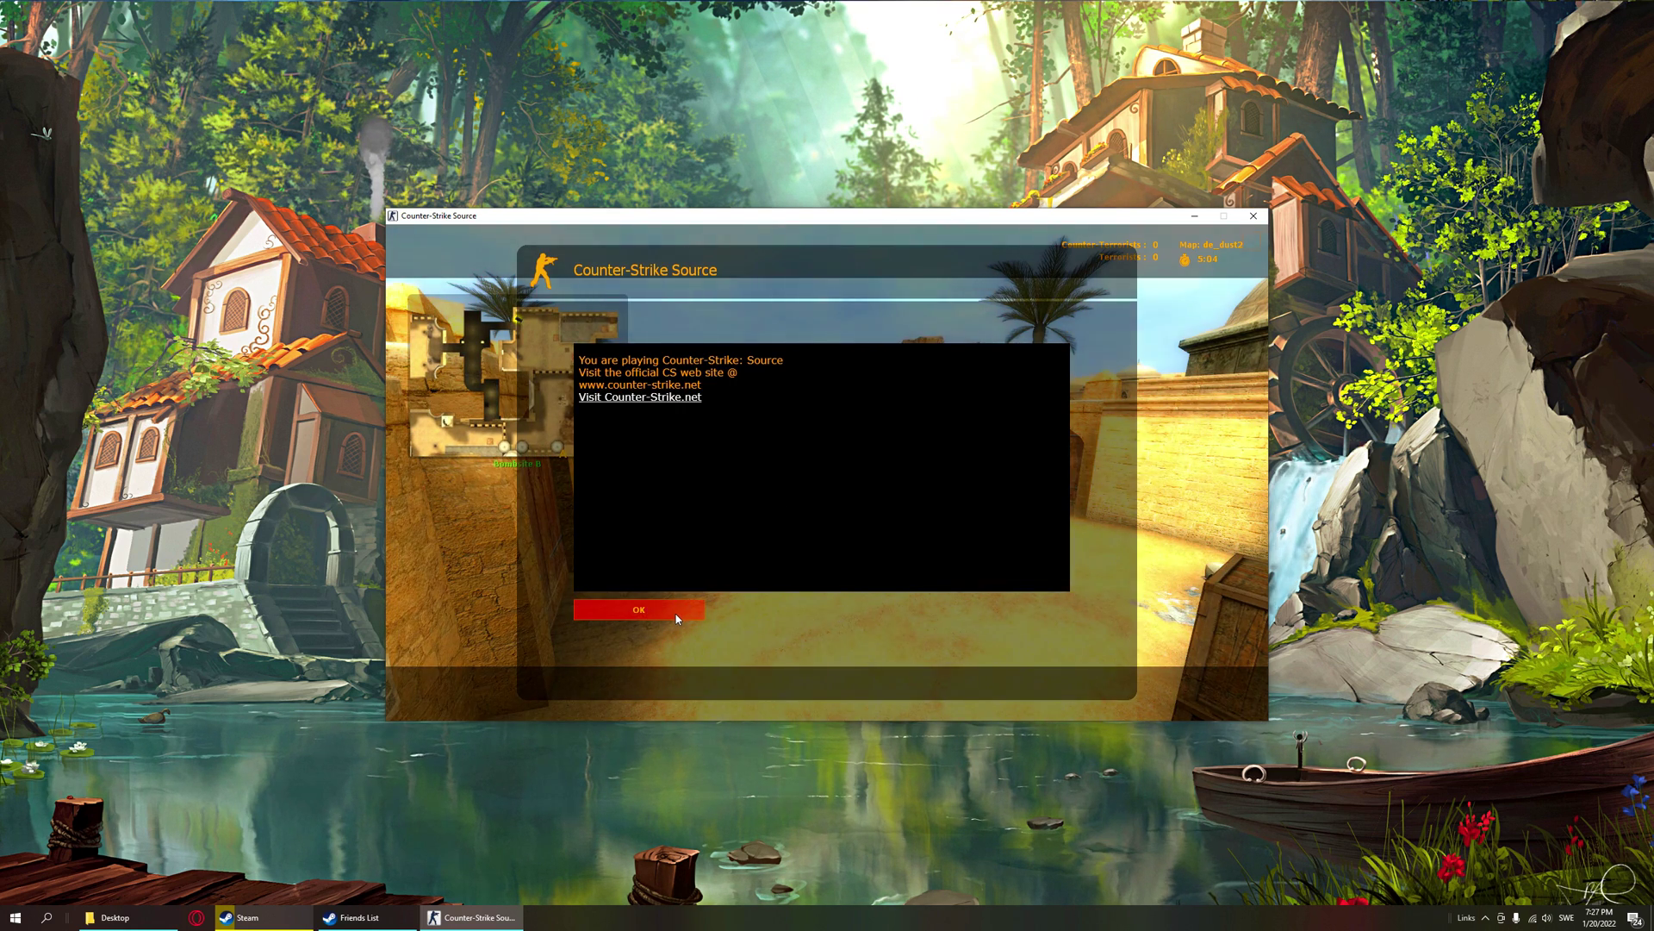
click(690, 601)
click(656, 357)
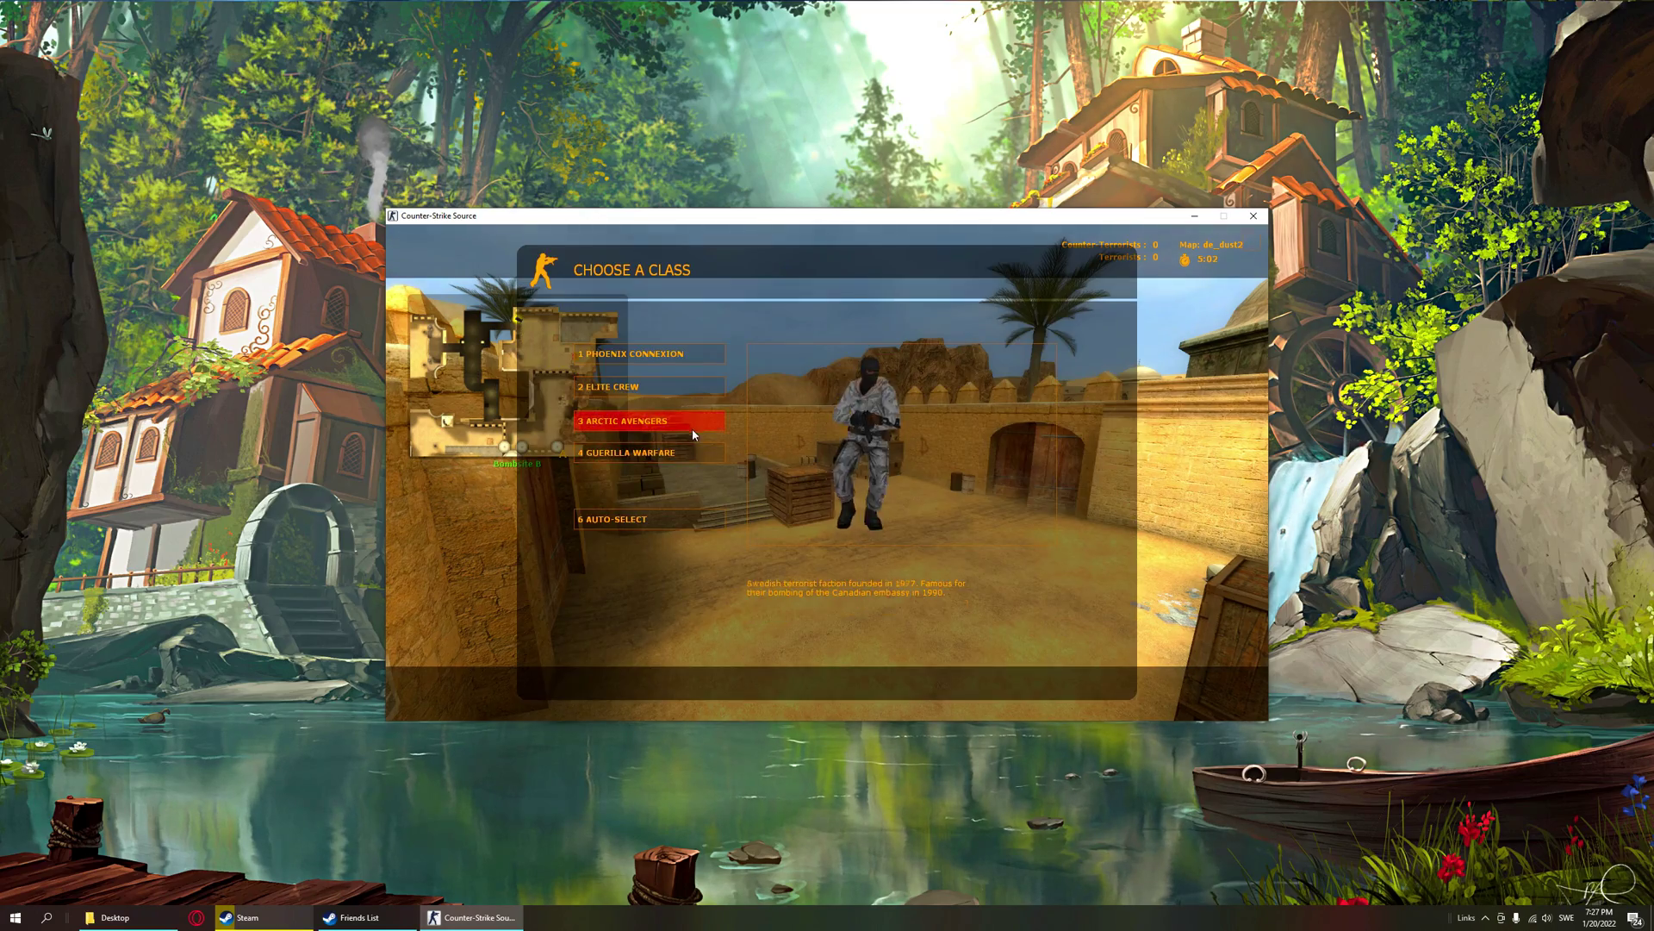
click(691, 427)
- Enable cheats with sv_Cheats 1 and freeze the bots with bot_stop 1
key(w)
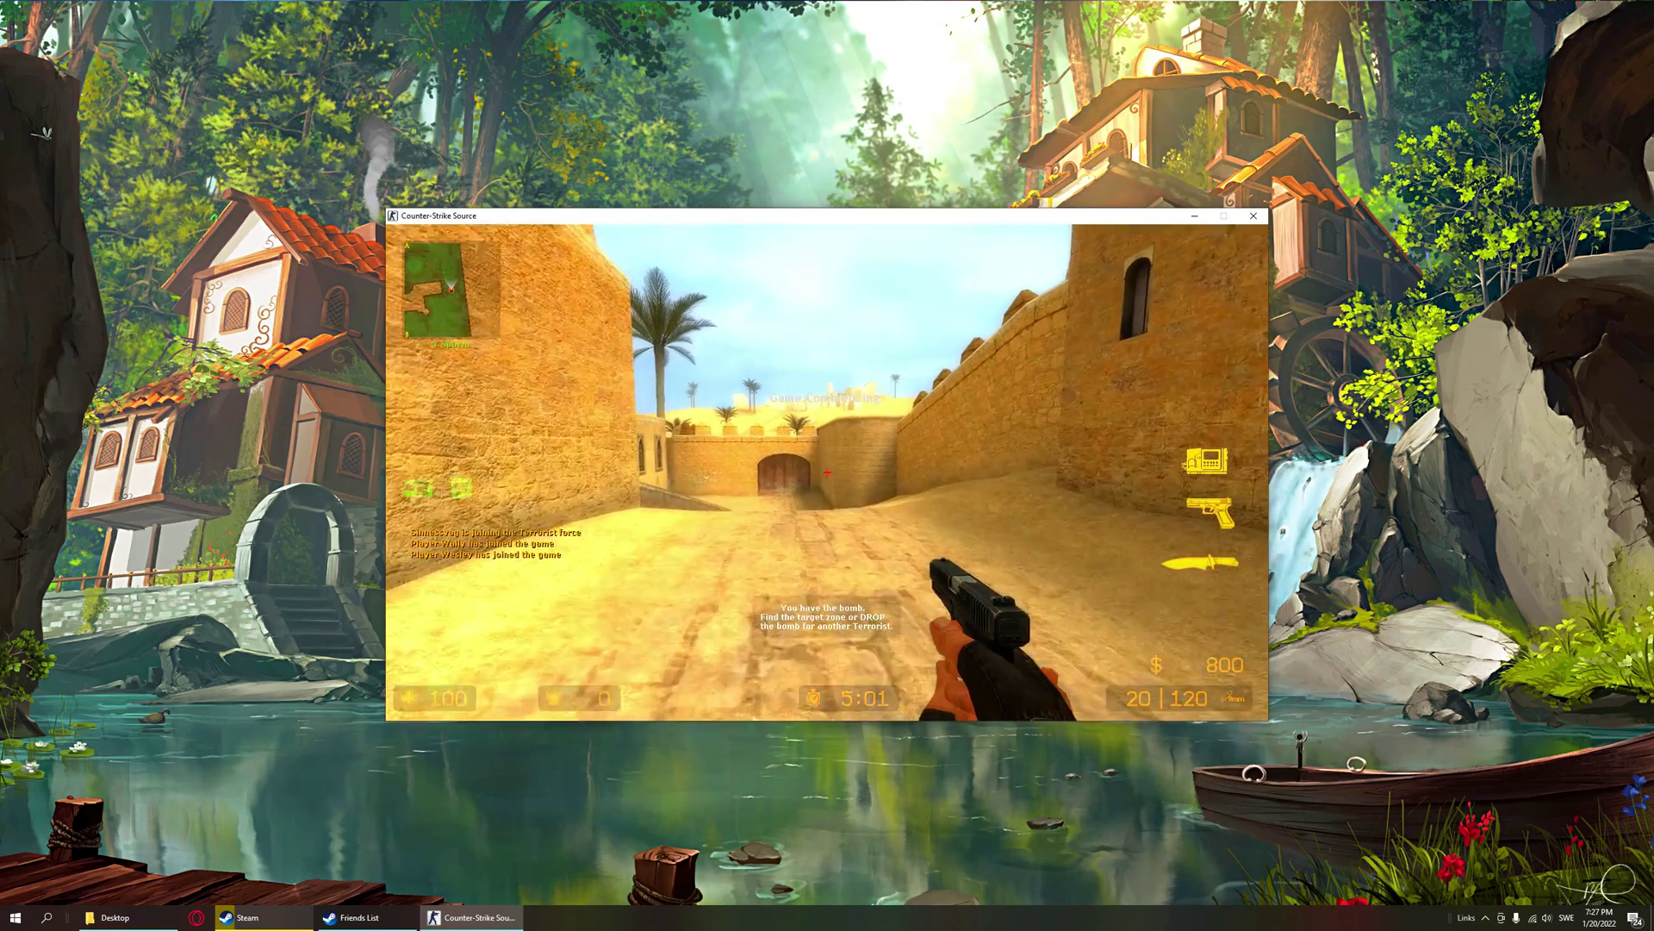
key(Escape)
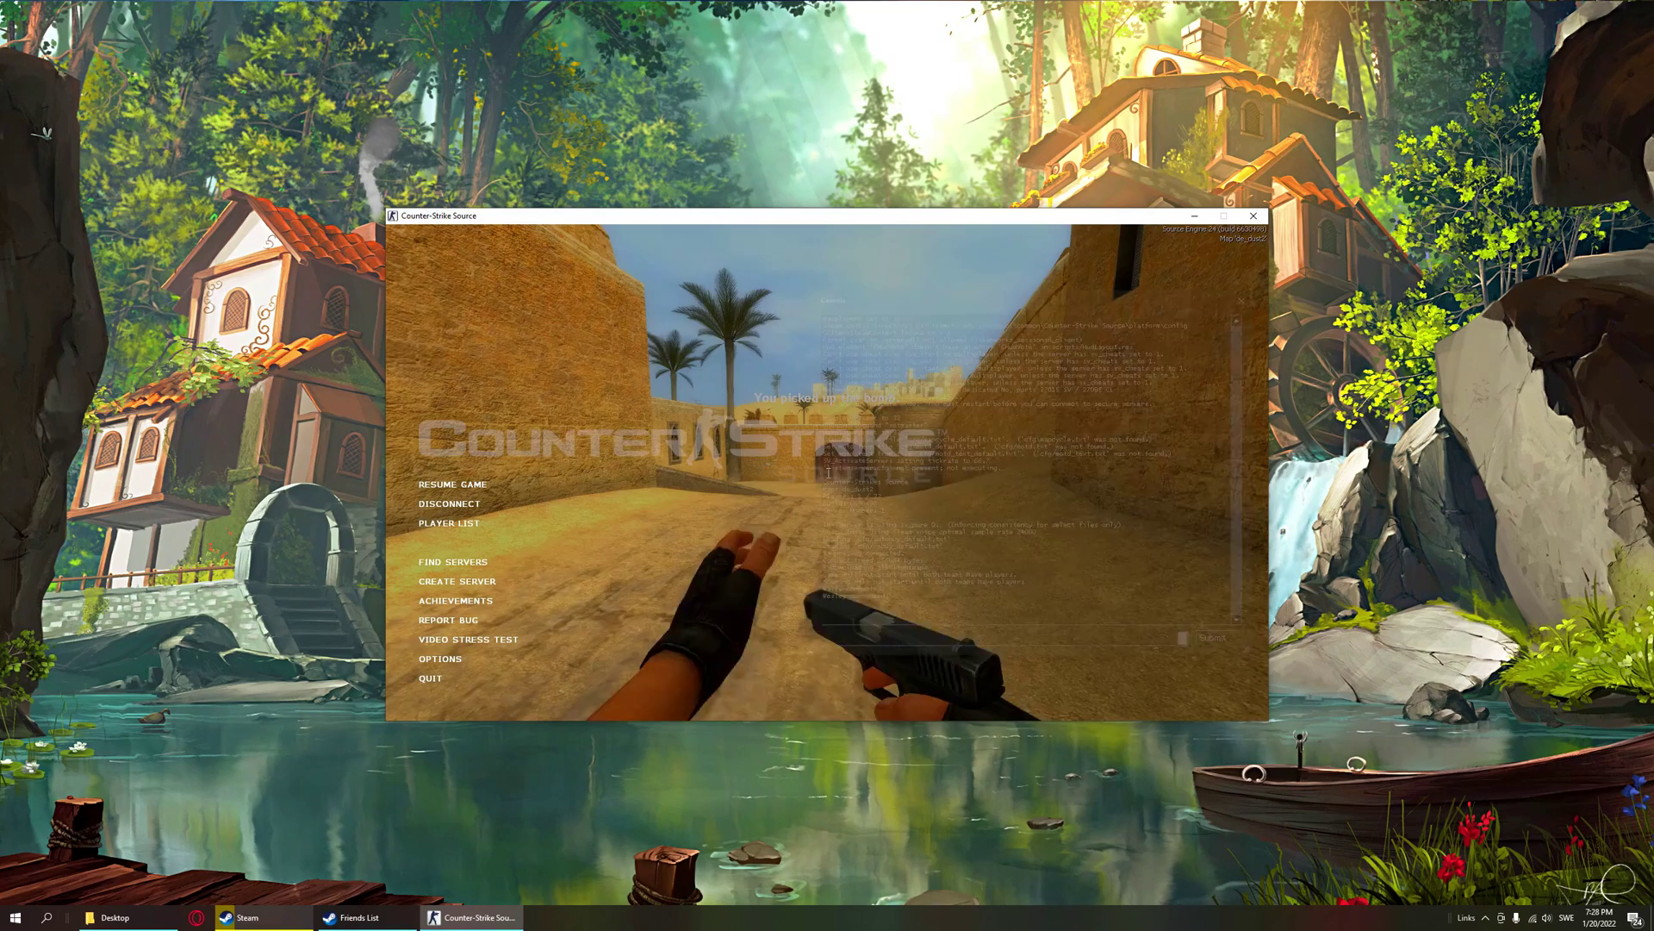
text(sv_Ch)
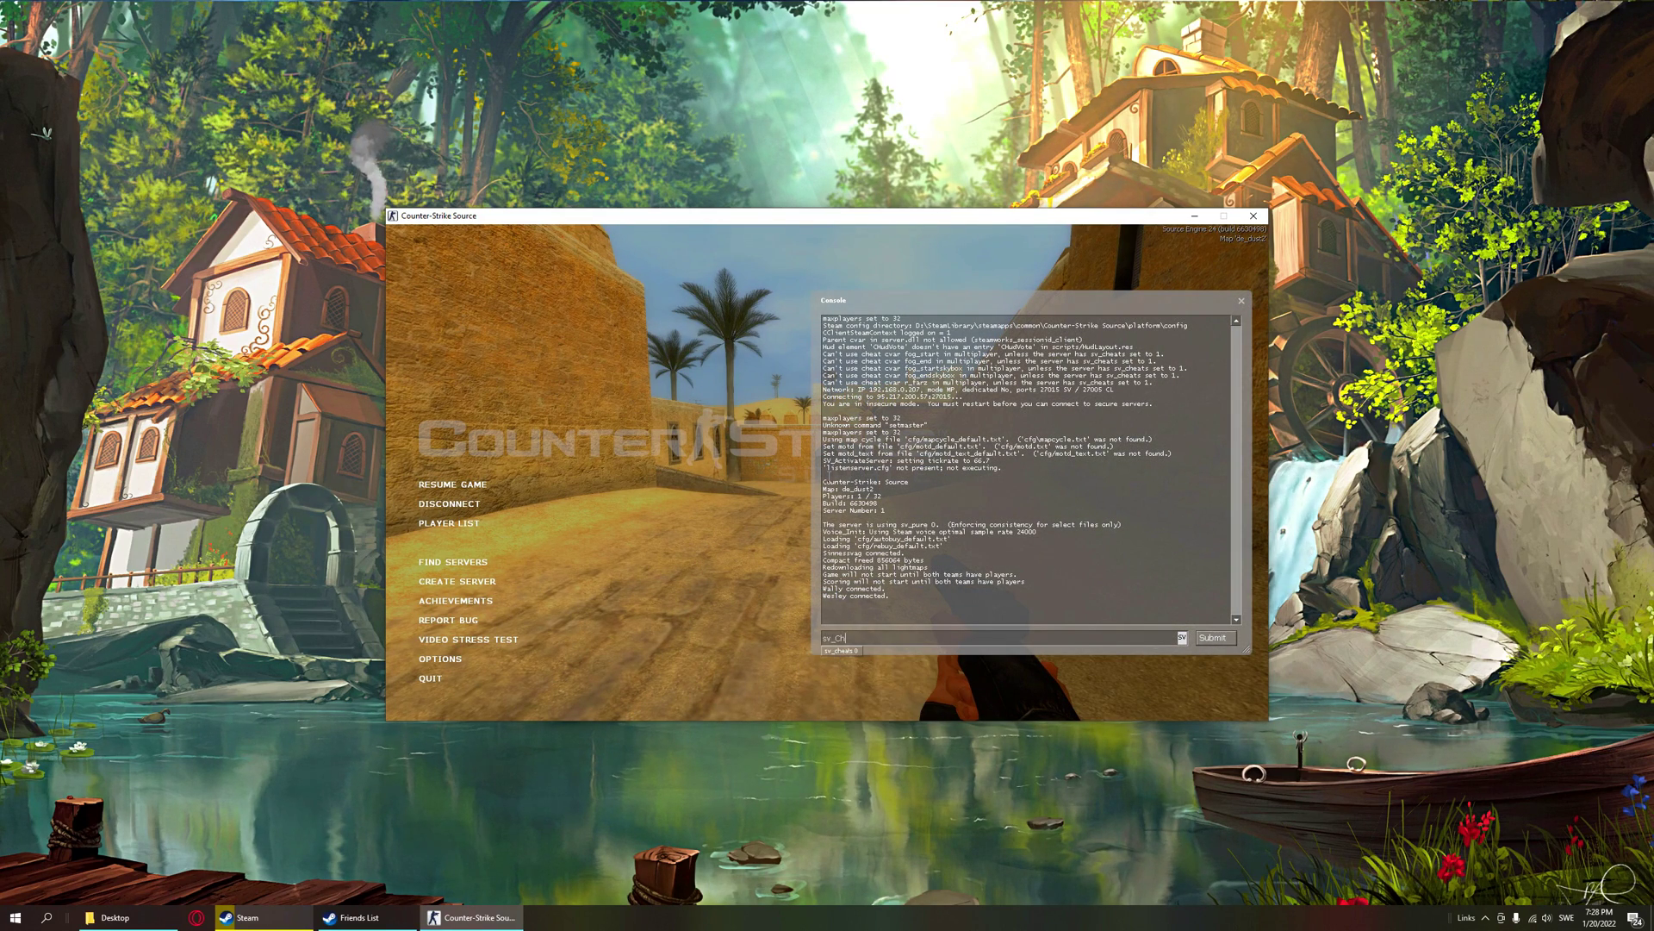
text(eats 1)
key(Return)
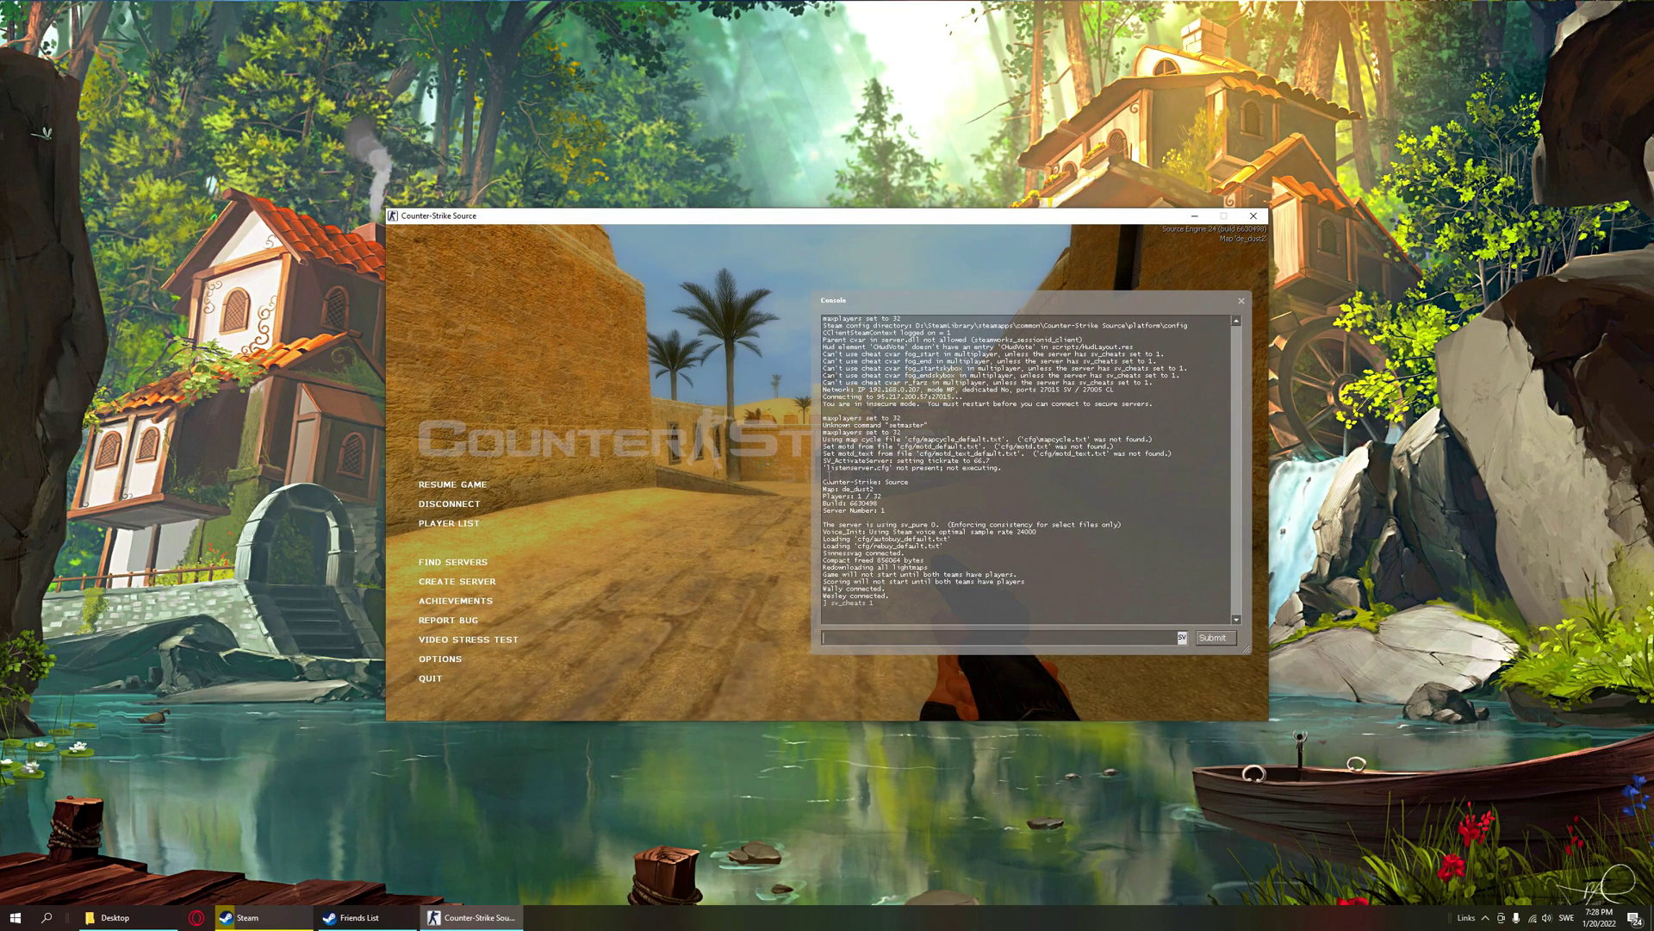
text(bot_stop 1)
key(Return)
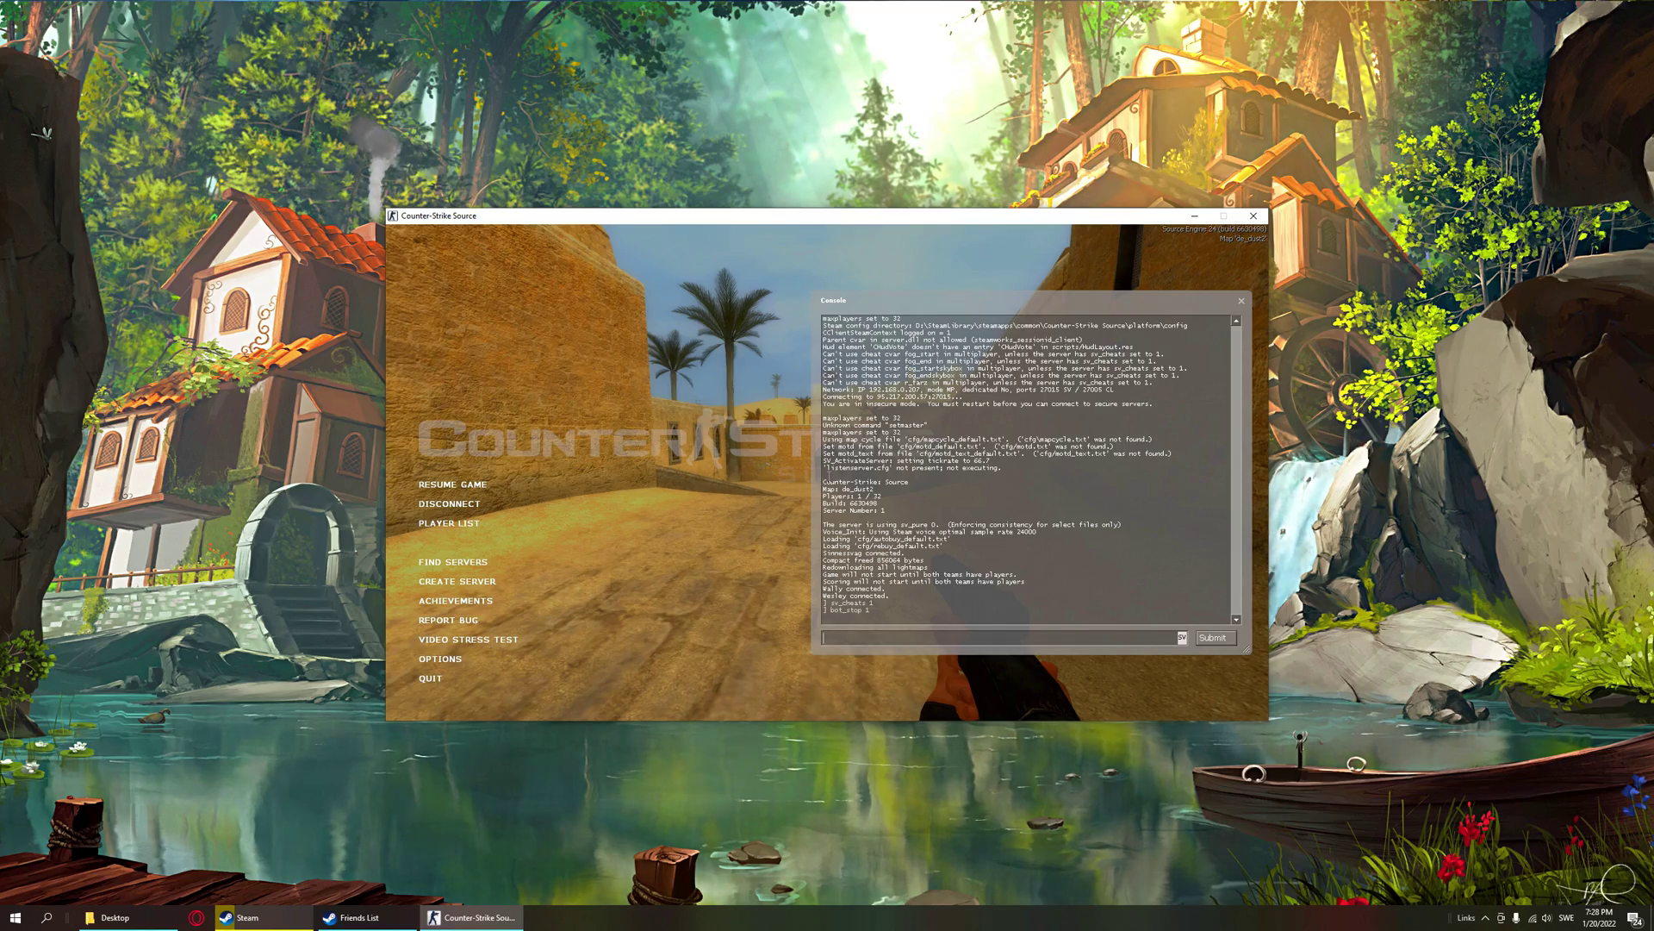
key(Escape)
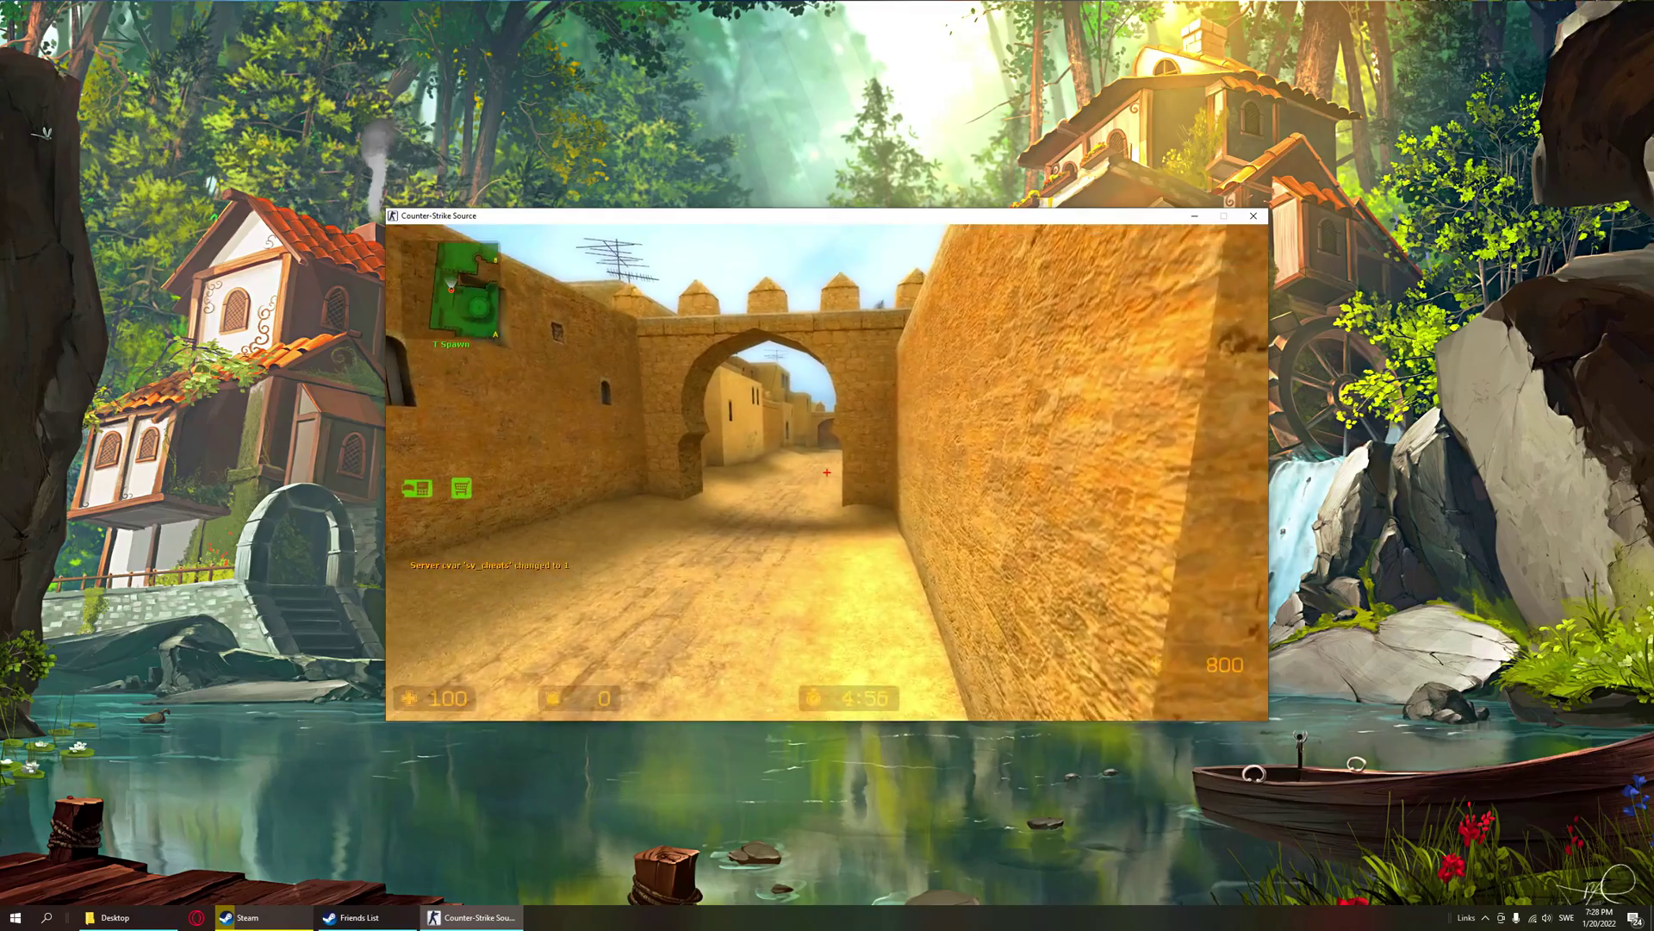
- Run with the knife through Middle and the CT Spawn tunnel toward the bots, then pause
key(Tab)
key(w)
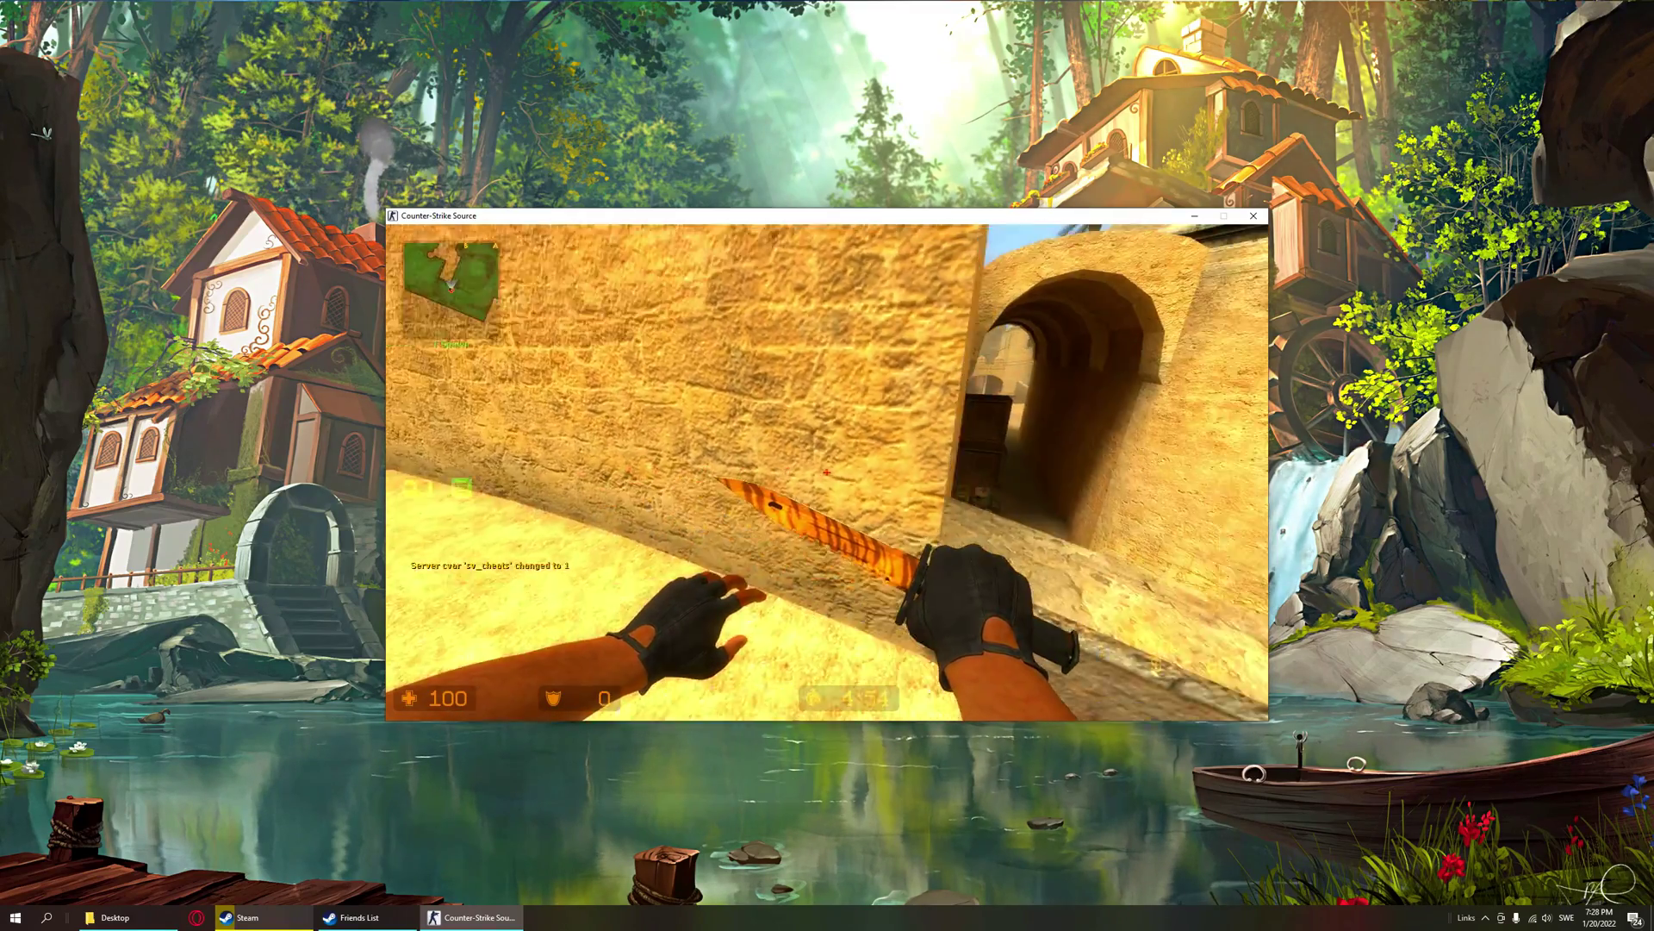
key(w)
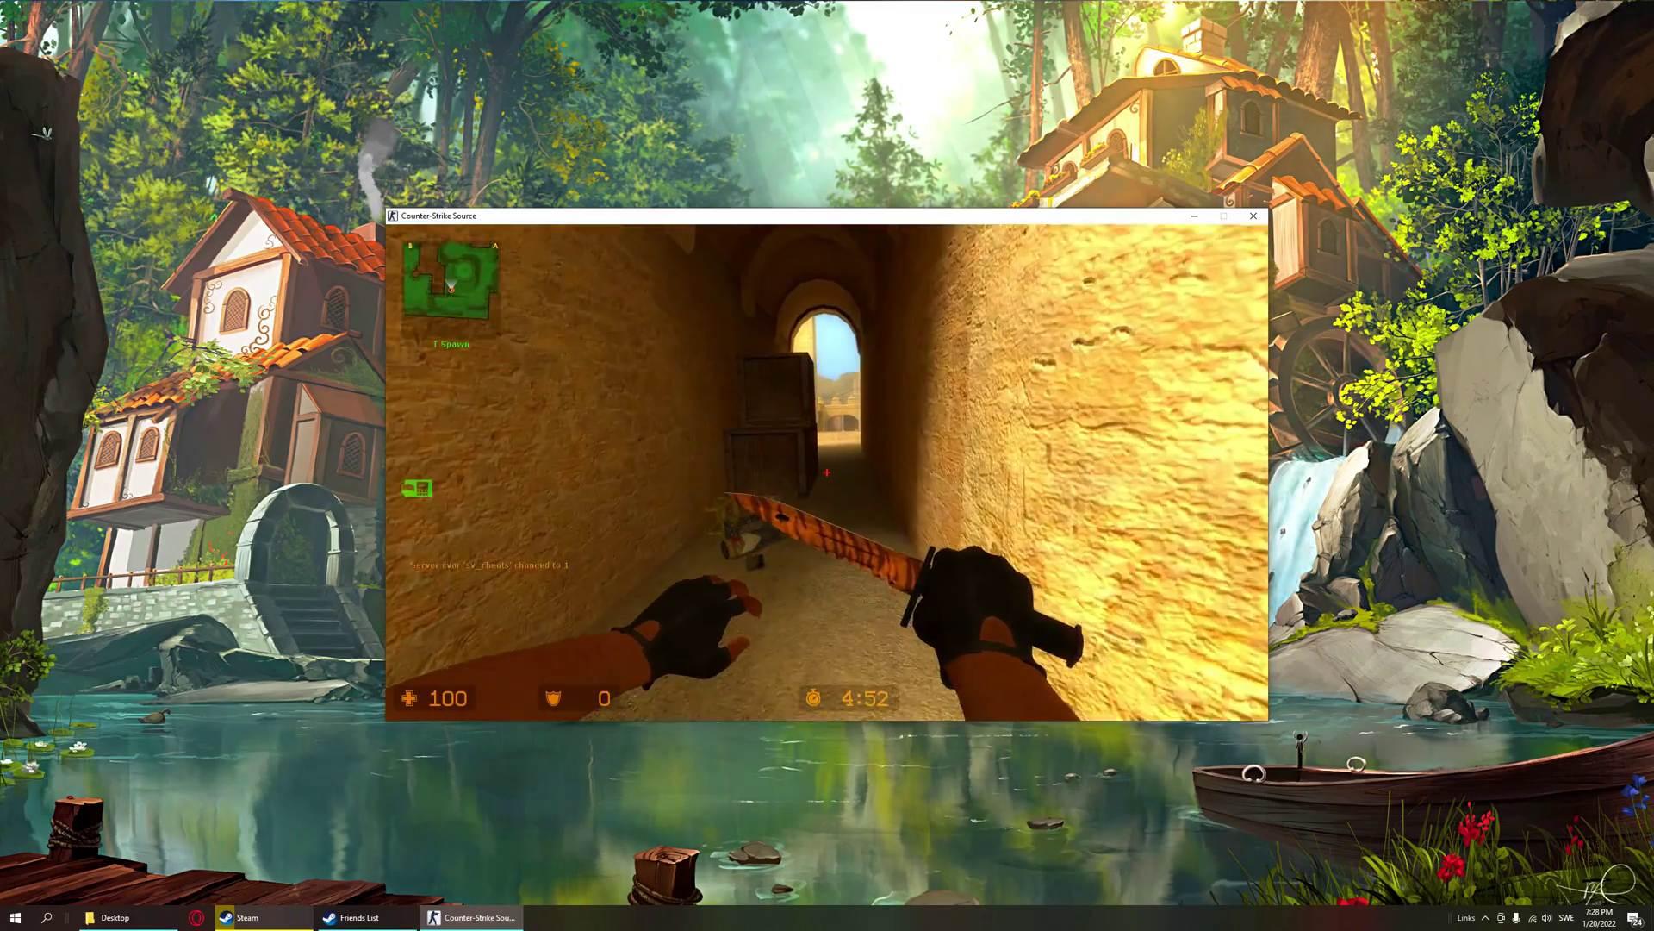
key(w)
key(2)
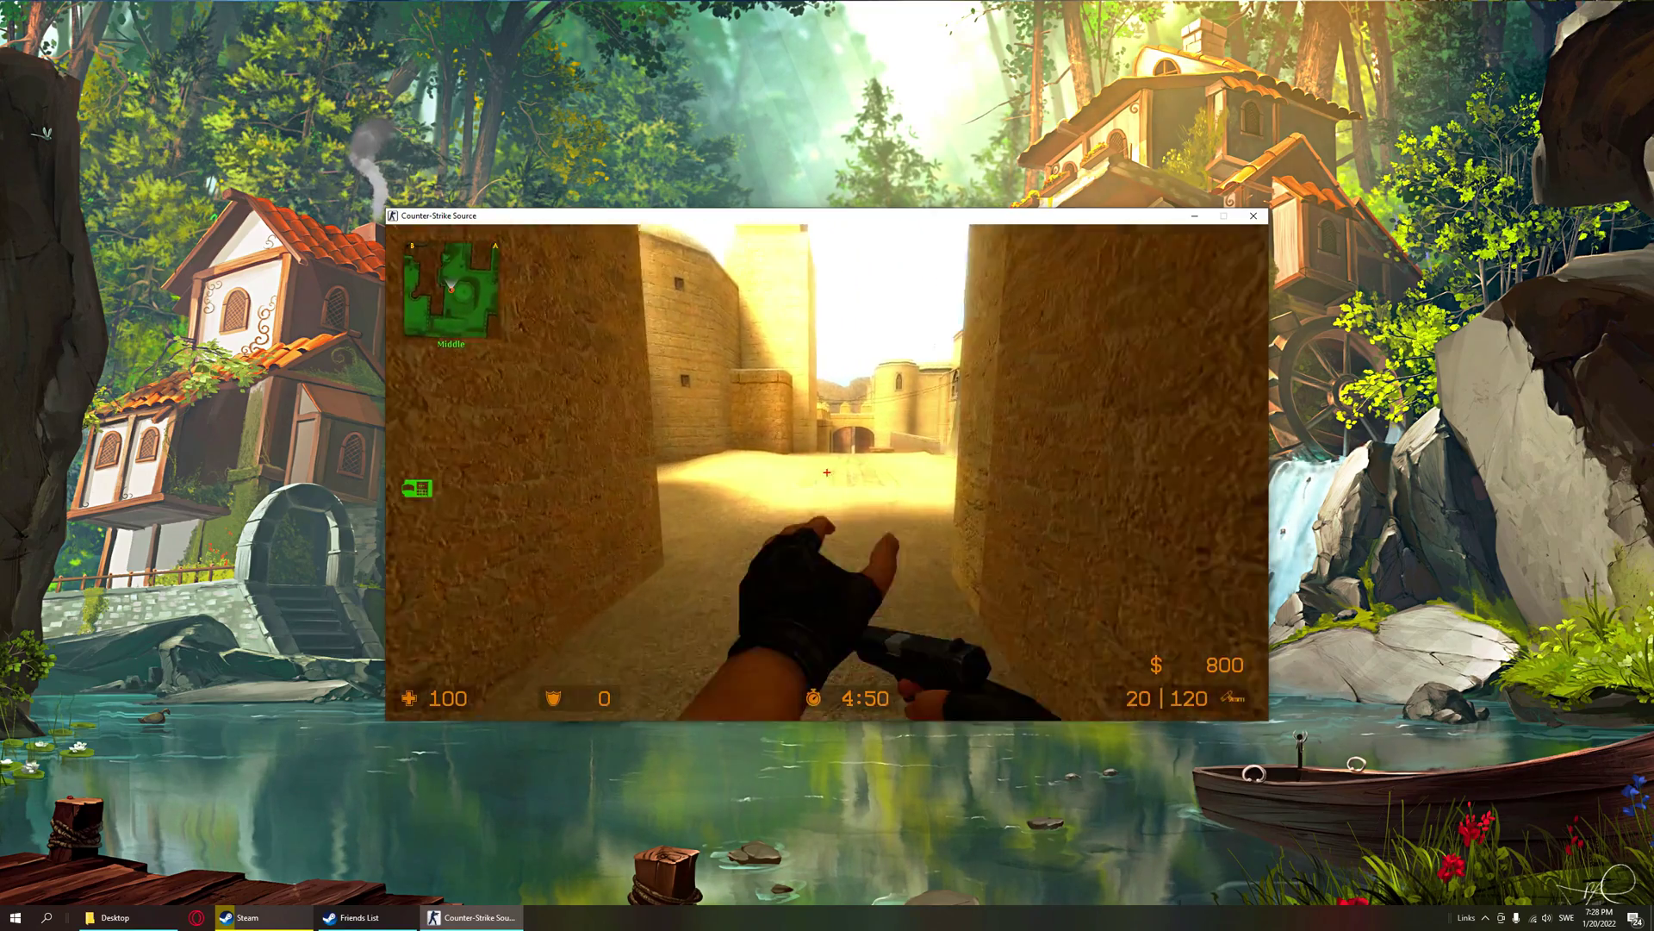
key(3)
key(w)
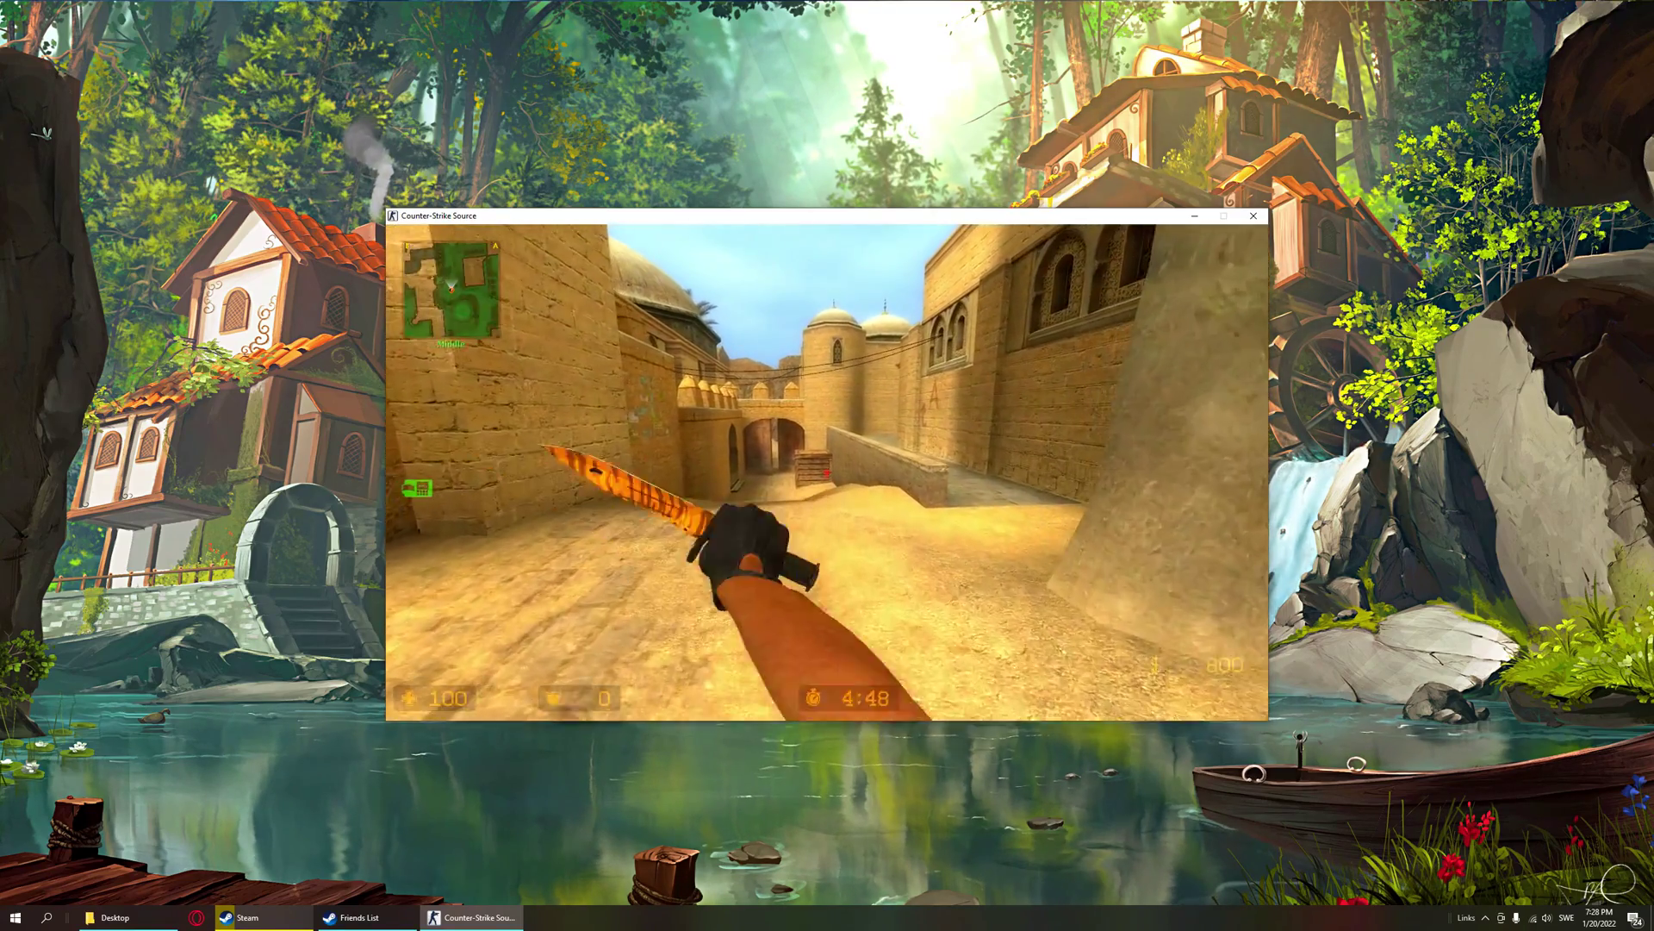
key(w)
key(space)
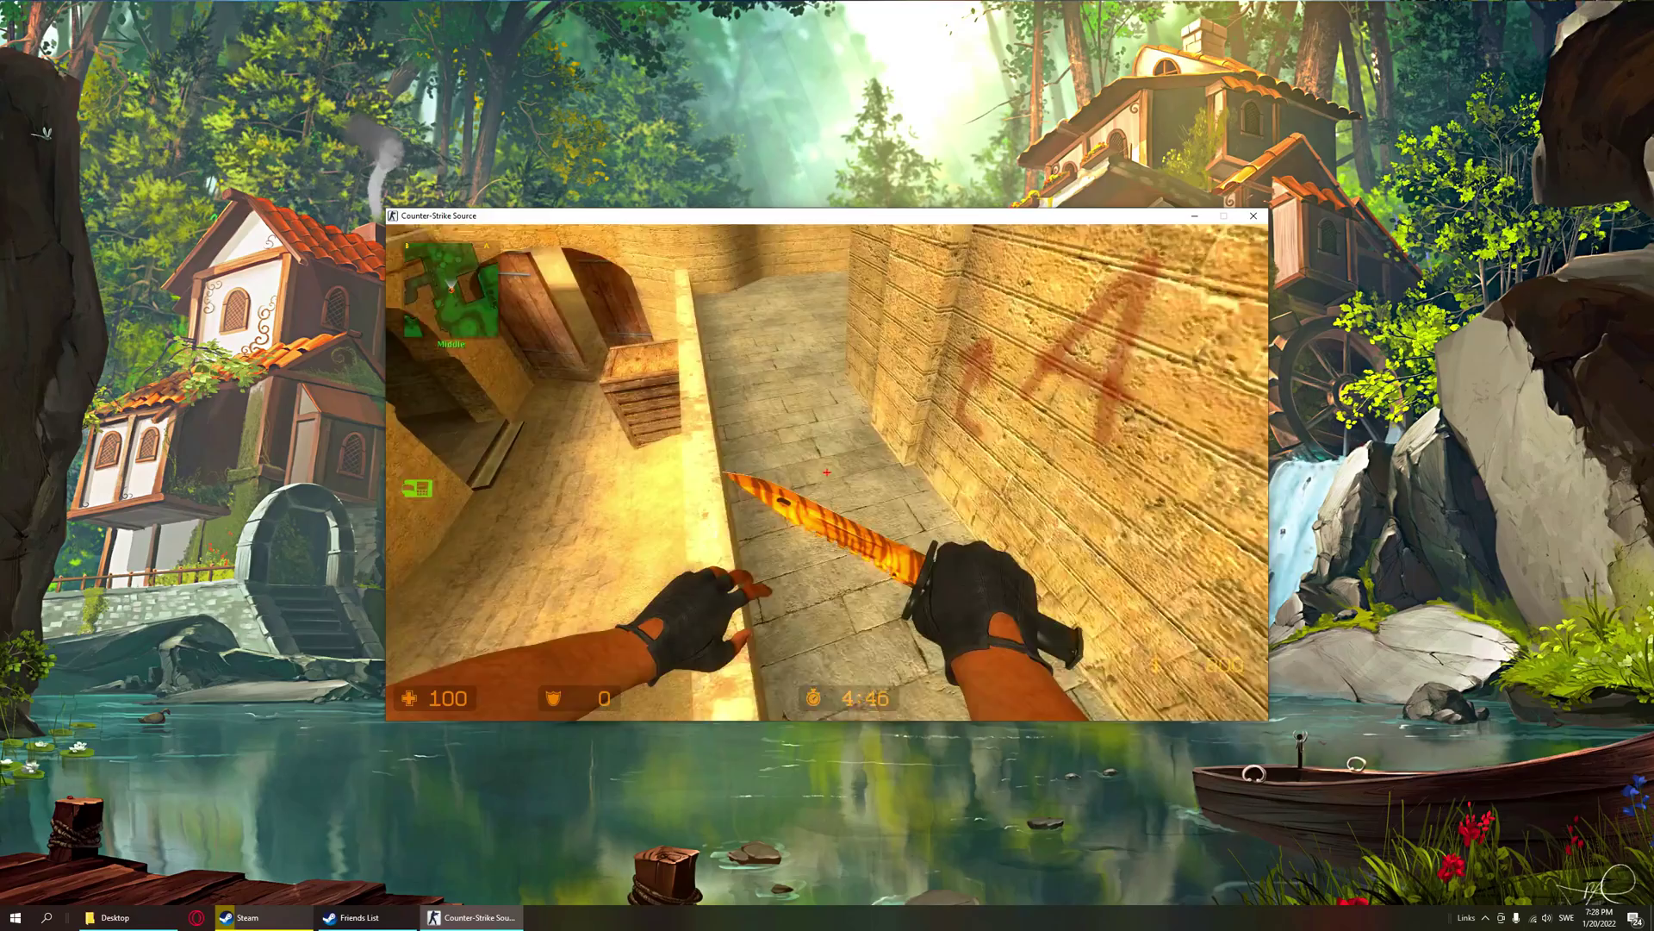
key(2)
key(3)
key(w)
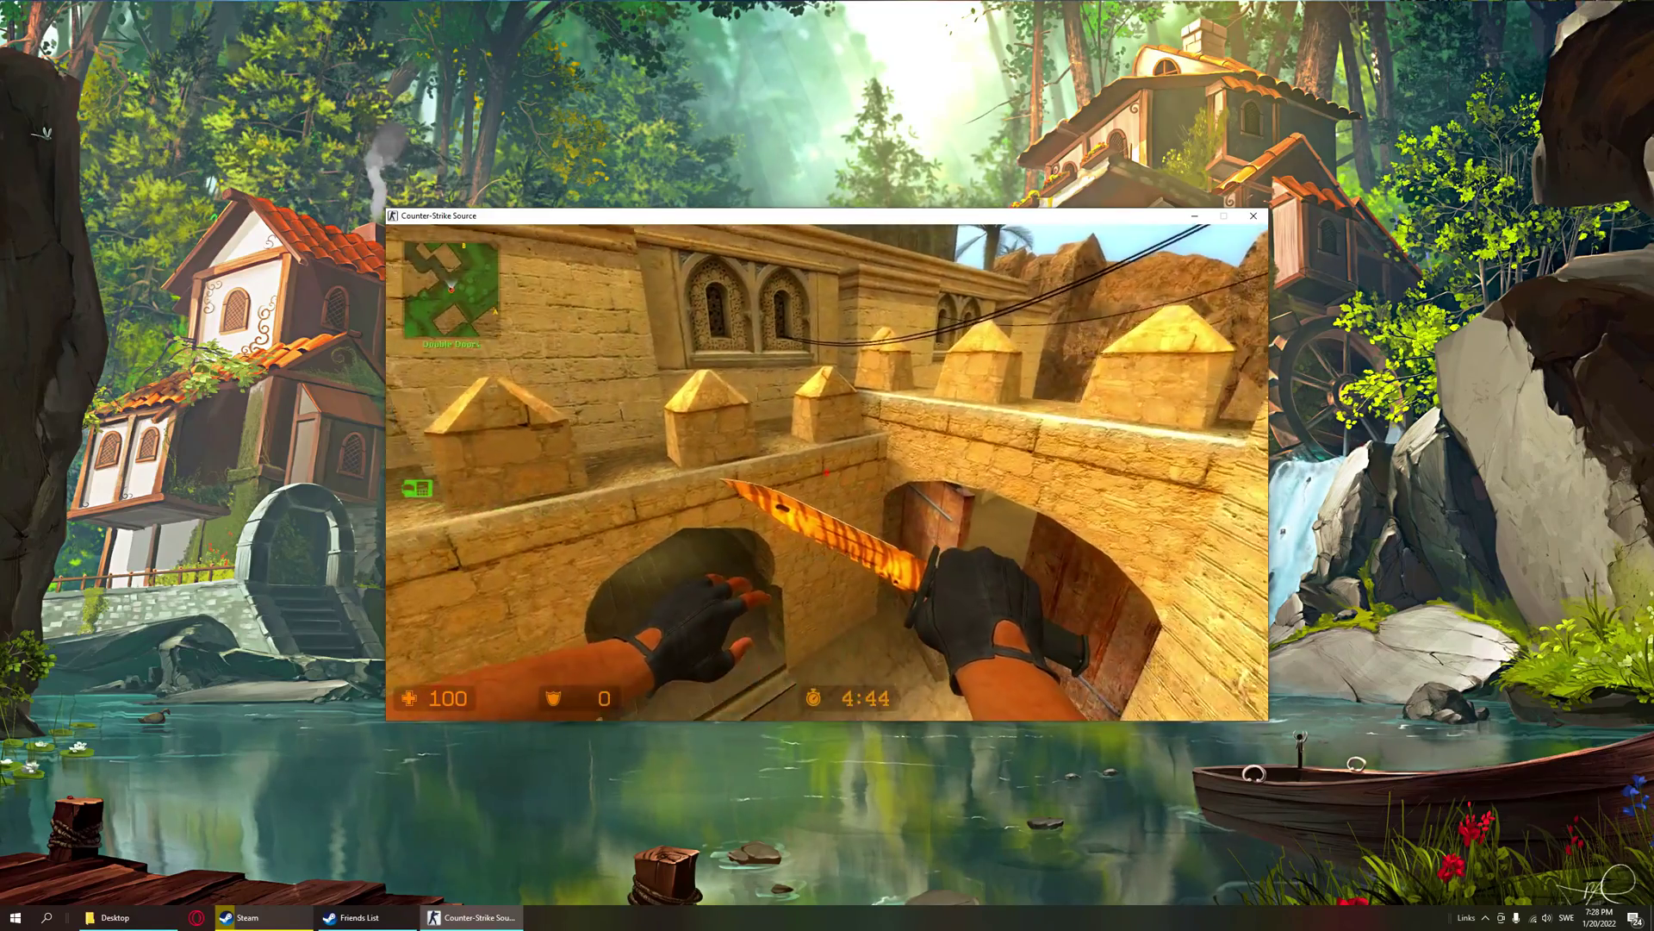
key(w)
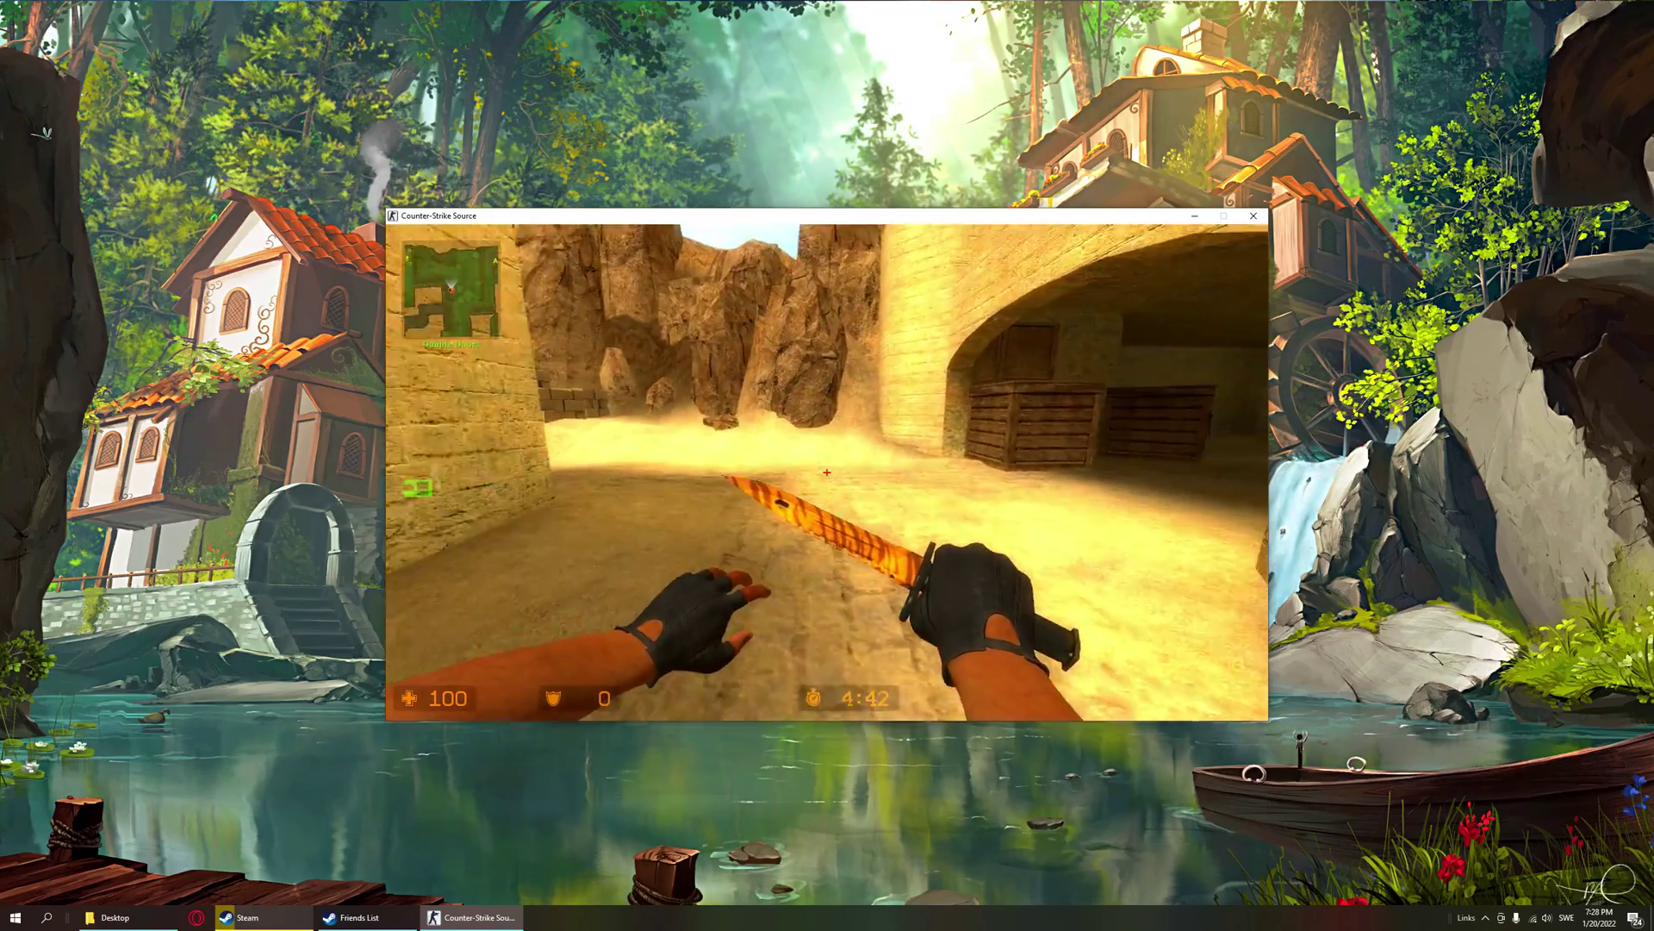
key(w)
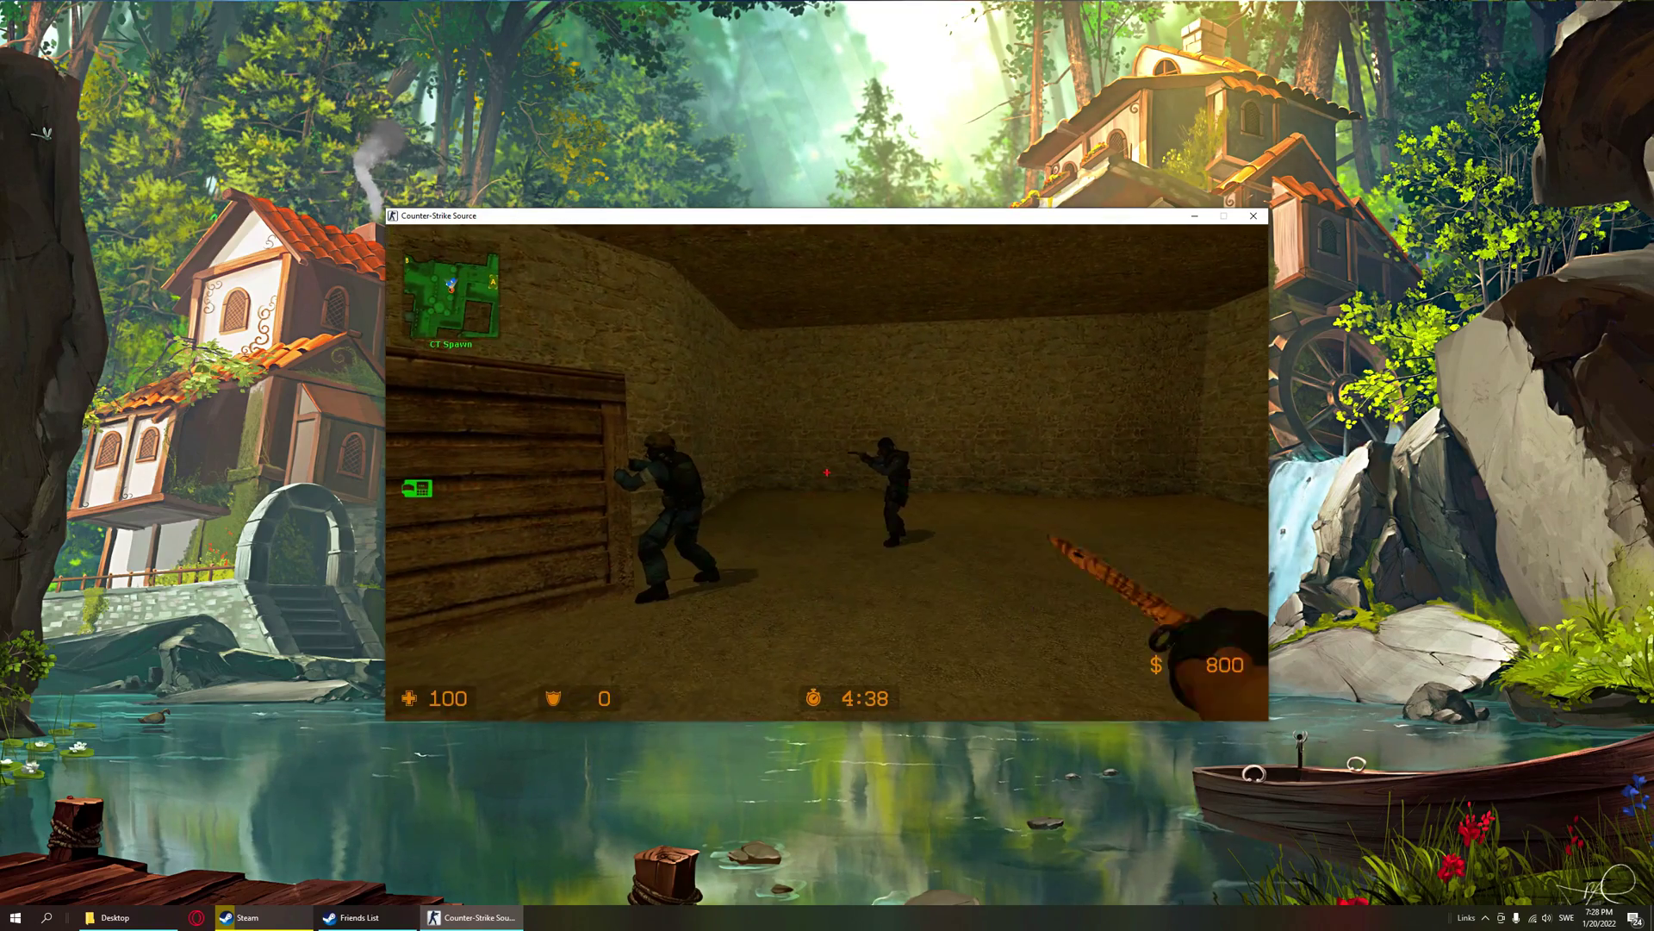
key(grave)
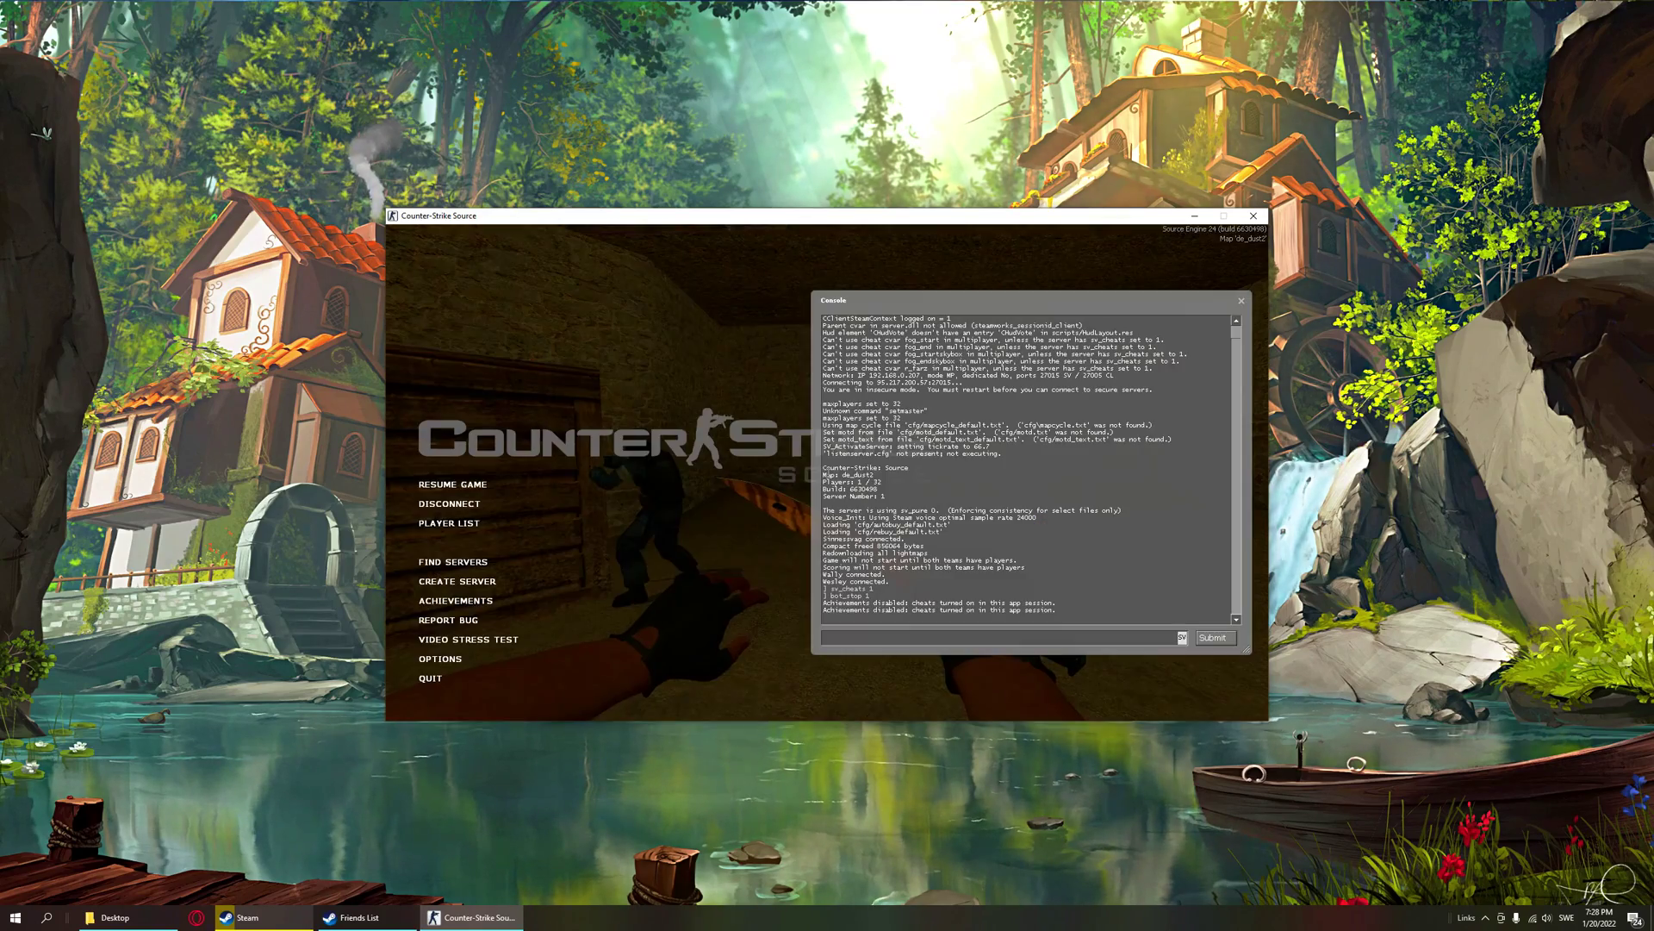
- Launch Cheat Engine and attach it to the hl2.exe process
click(46, 918)
text(cheat)
key(Return)
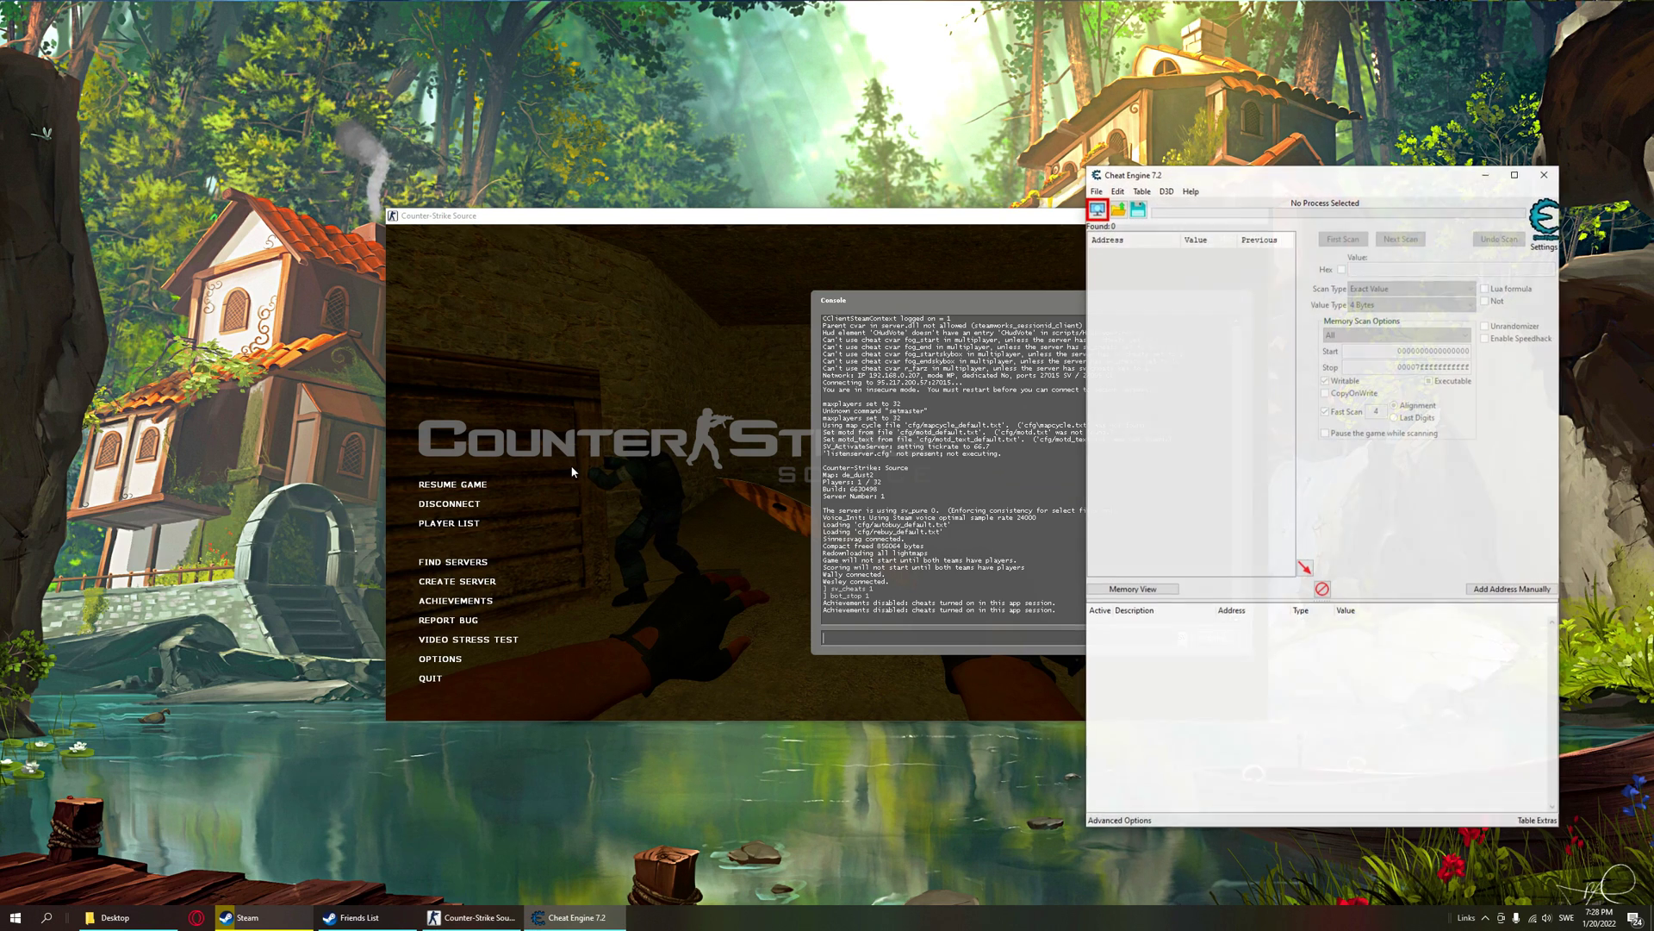
click(1099, 211)
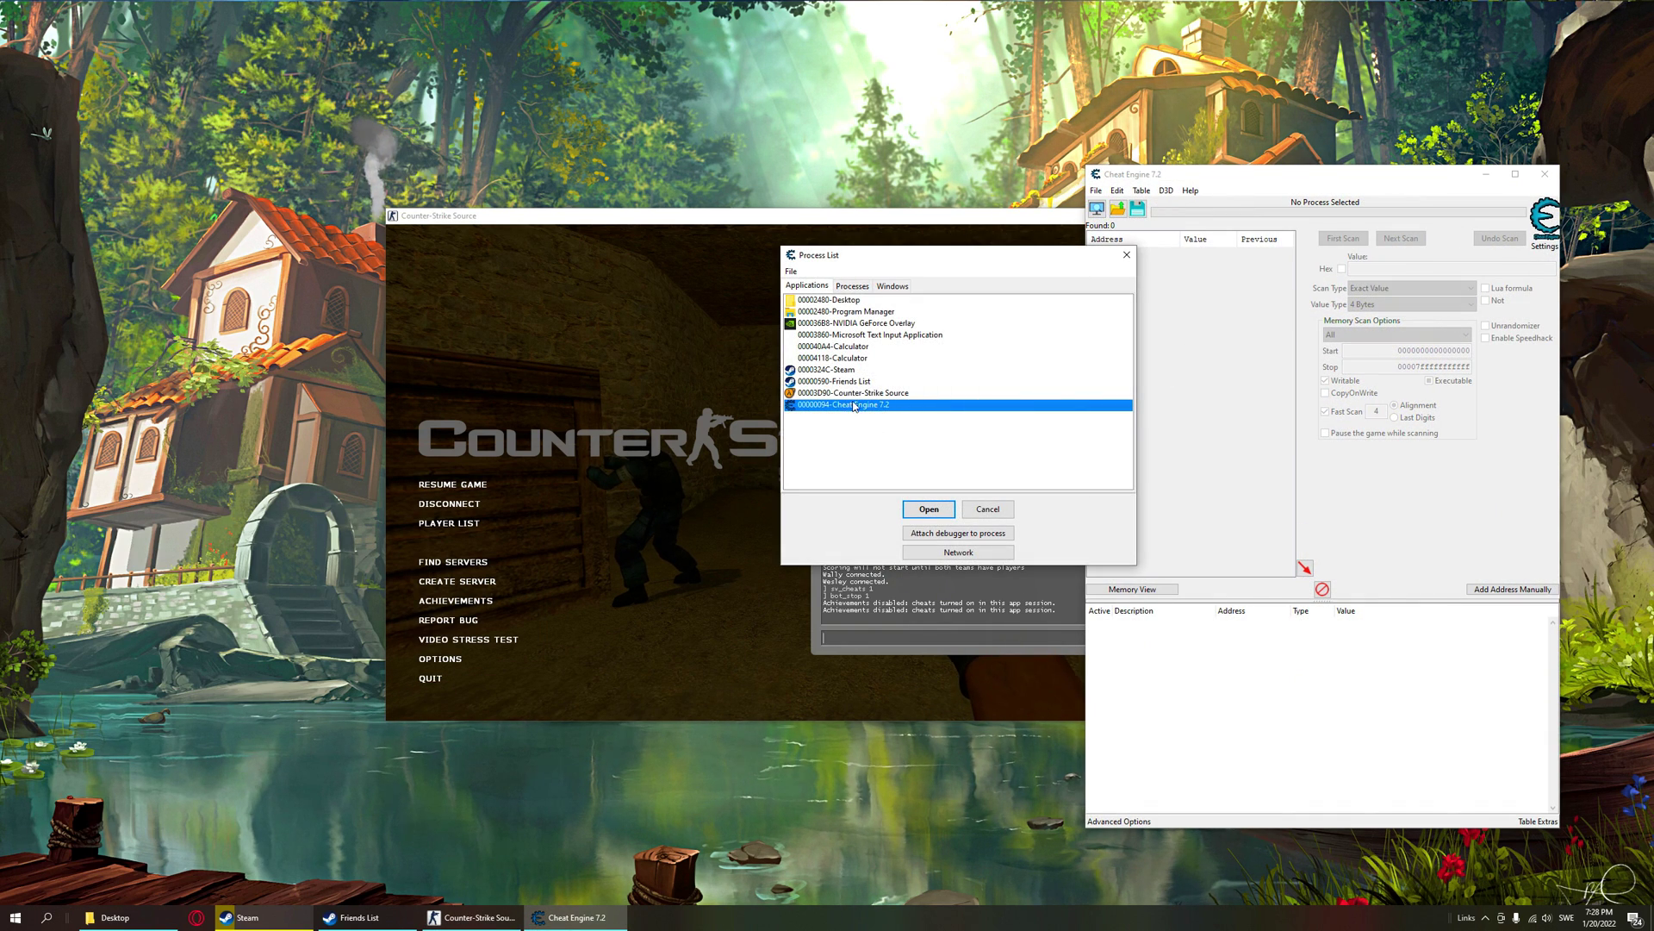
click(915, 515)
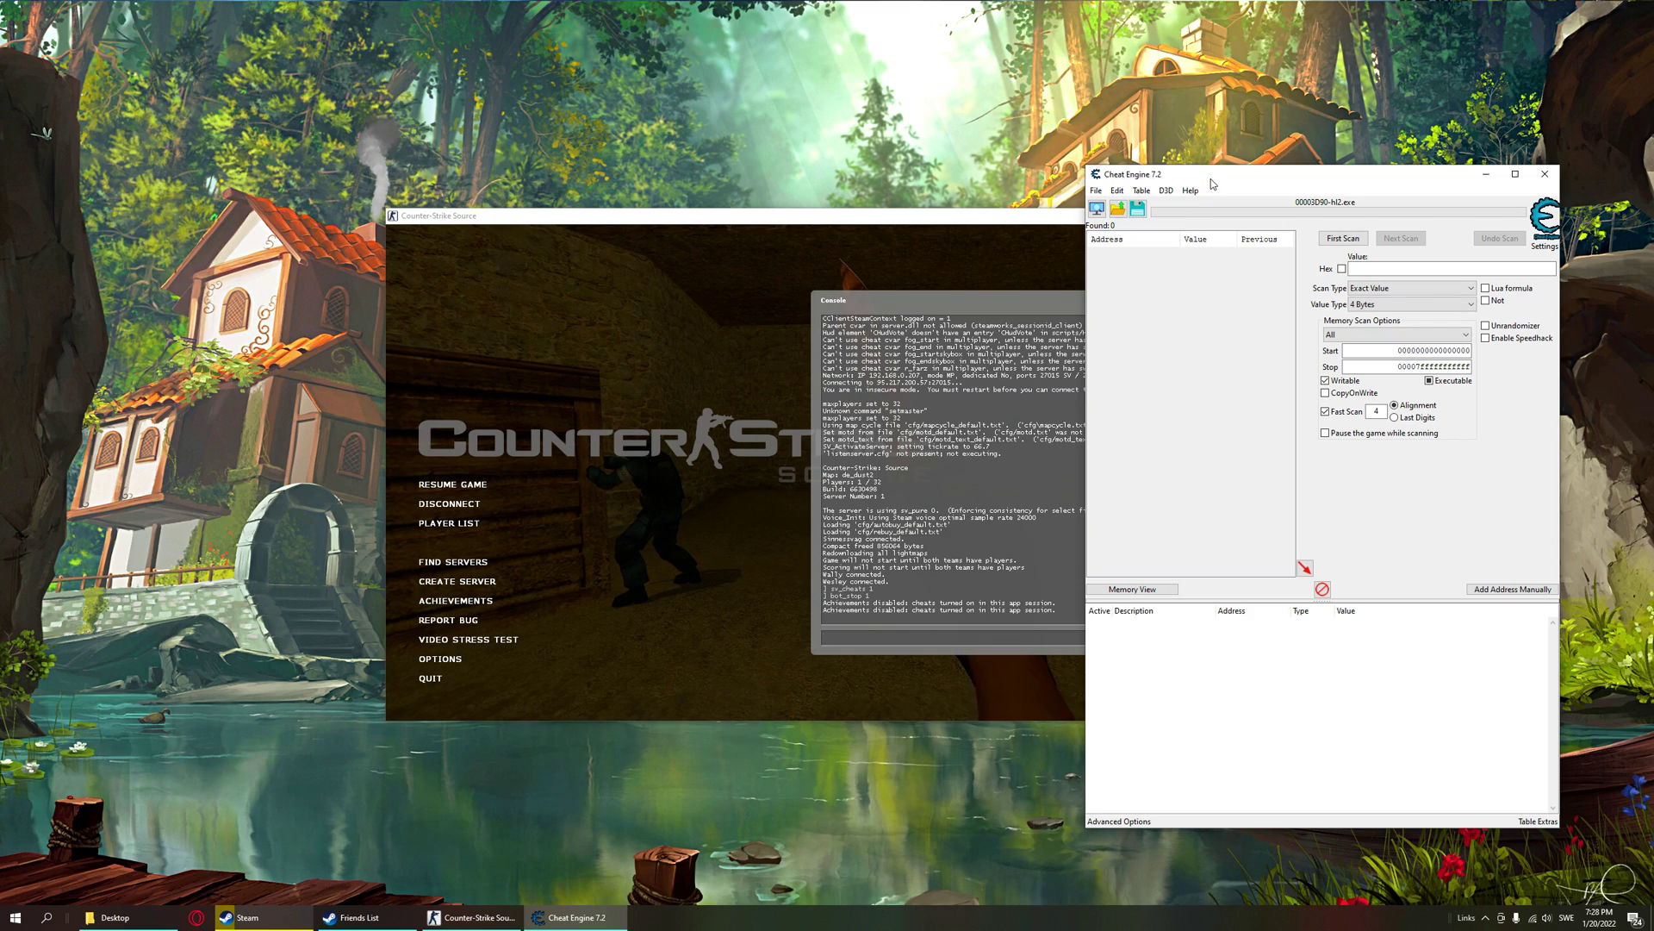
drag(1212, 184, 1263, 184)
- Run a First Scan for the full-health value 100
click(798, 280)
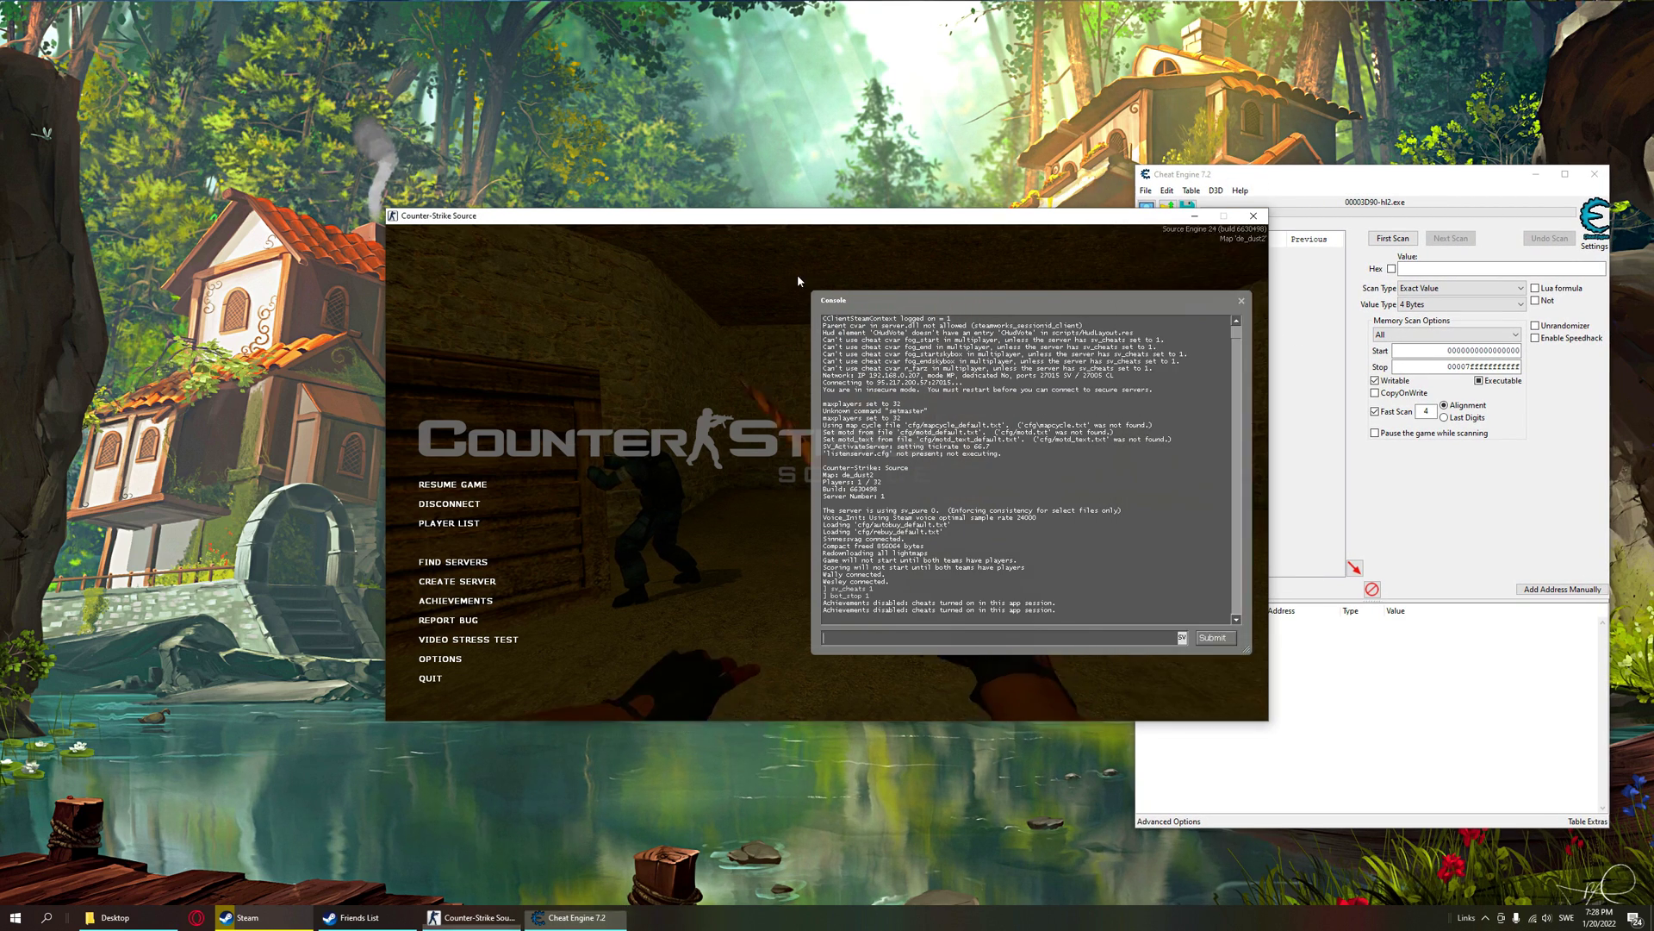
key(Escape)
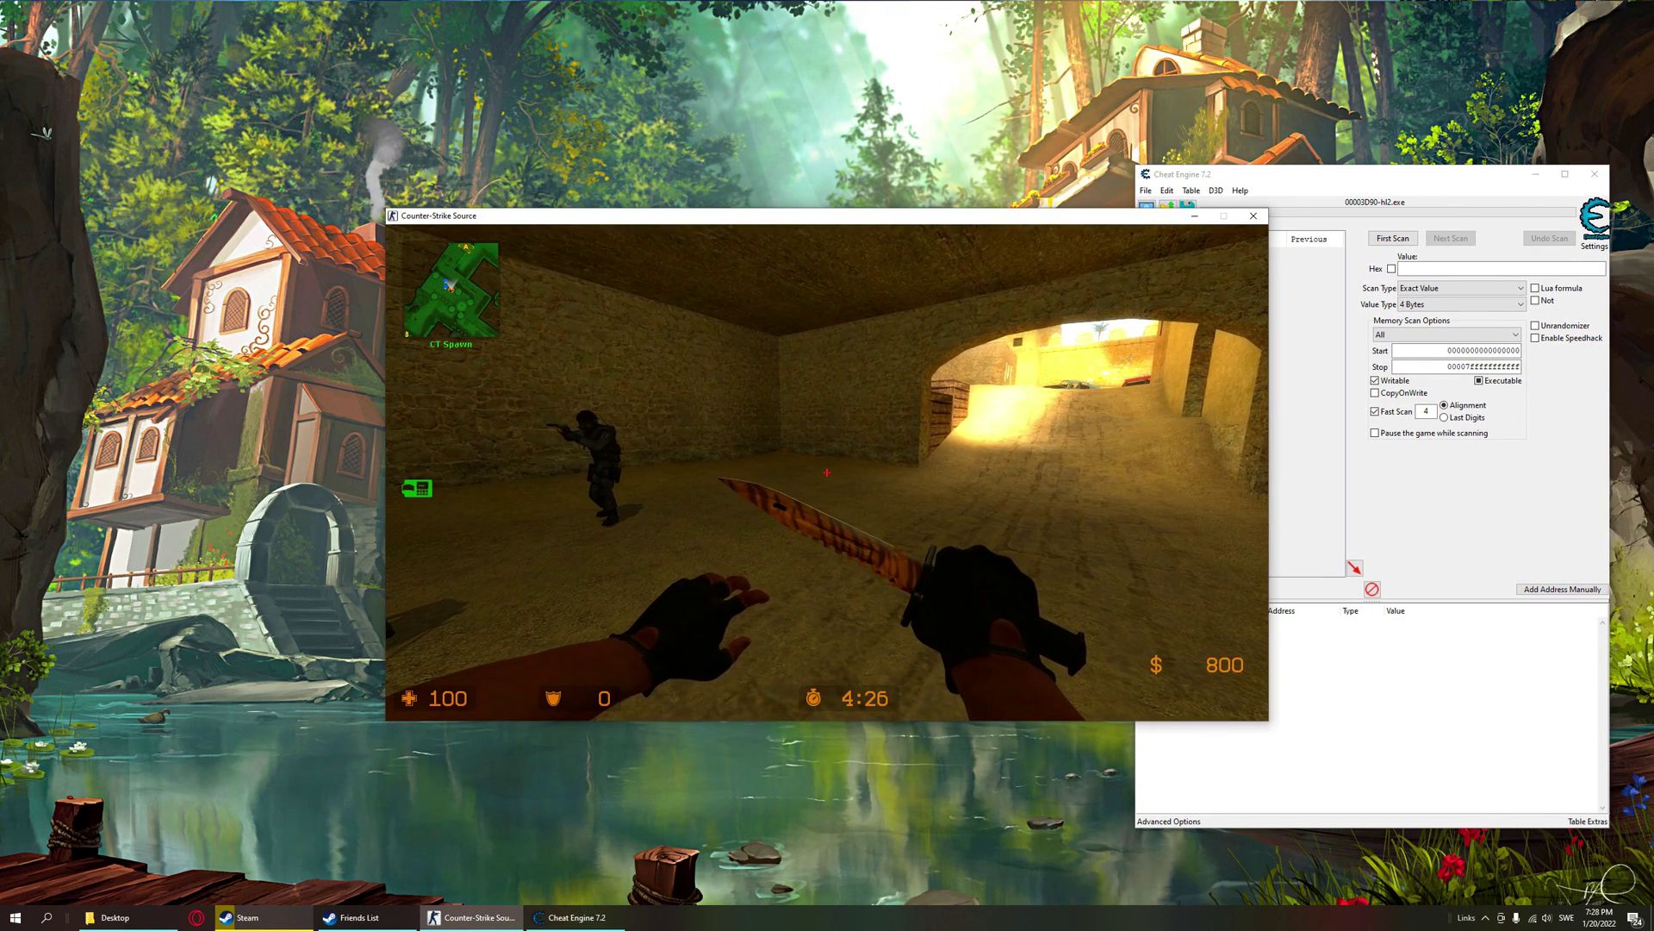
key(Escape)
click(1423, 265)
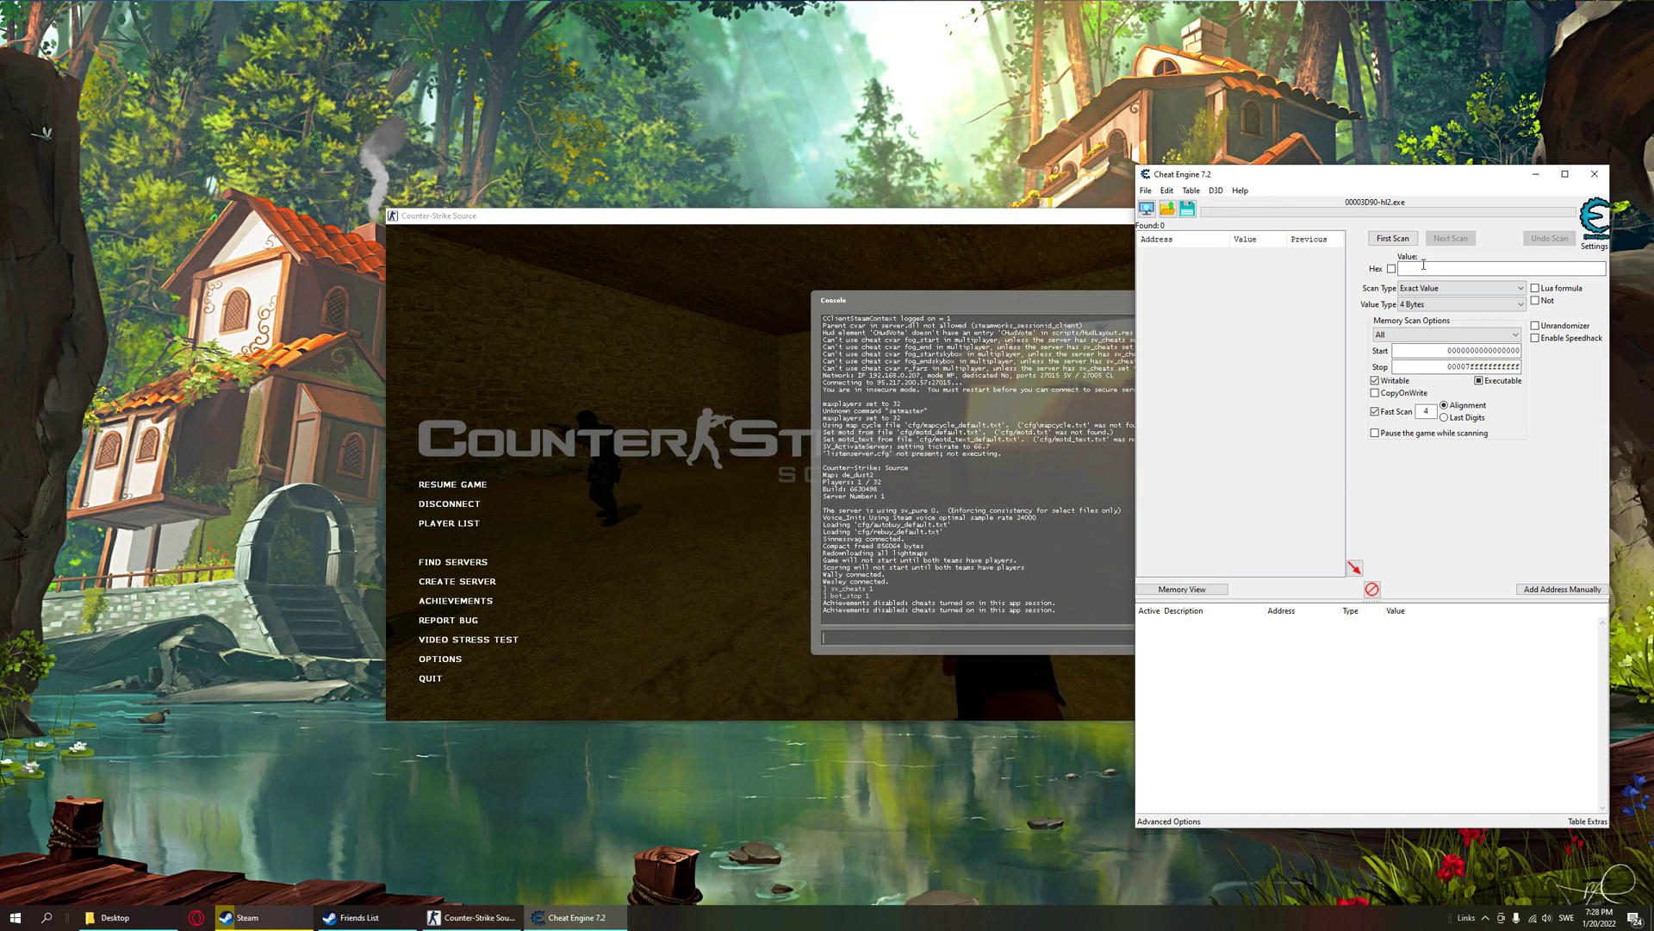
text(100)
click(1391, 238)
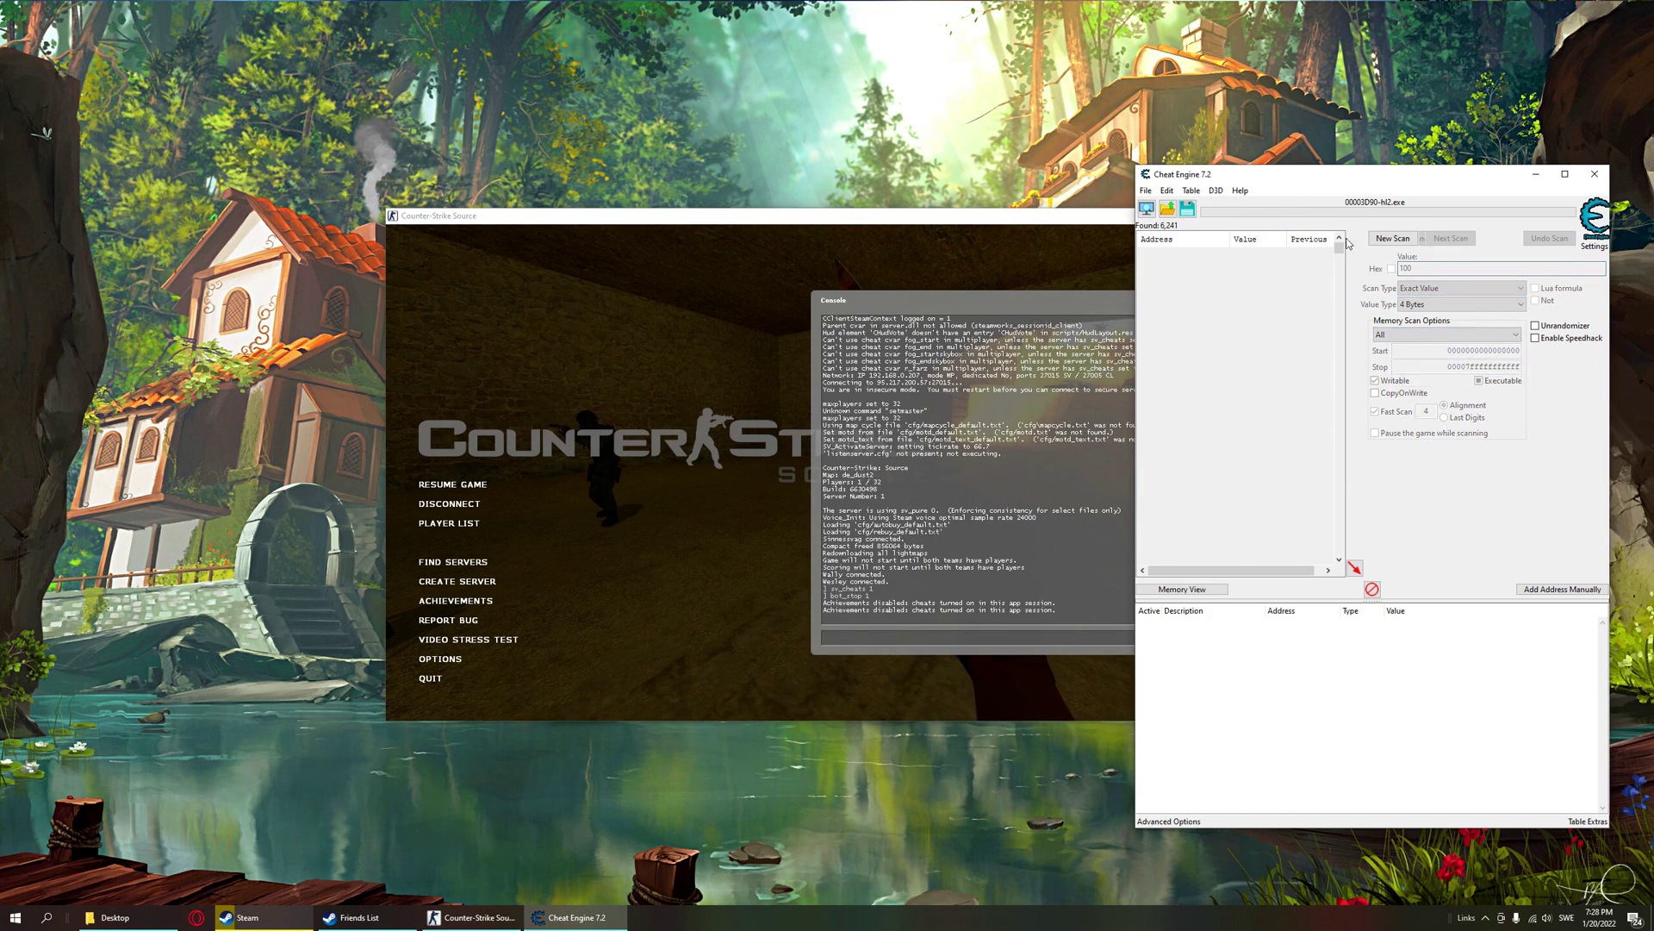
- Strafe around CT Spawn toward the bots, then reopen the game console
click(981, 292)
key(Escape)
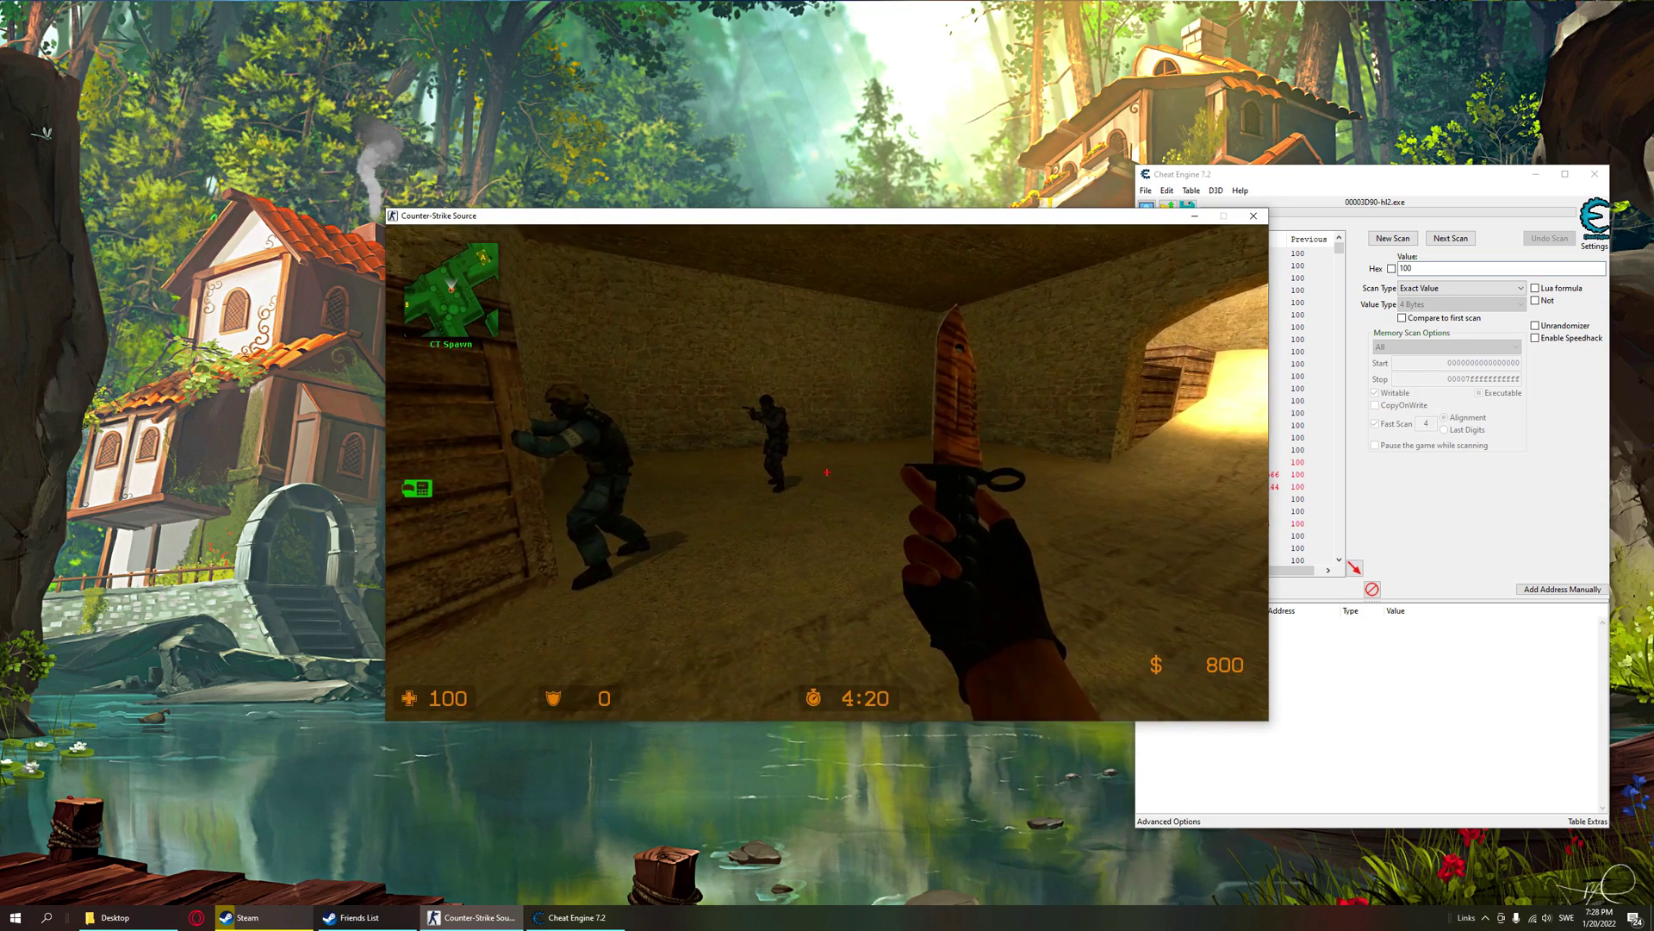
key(d)
key(a)
key(d)
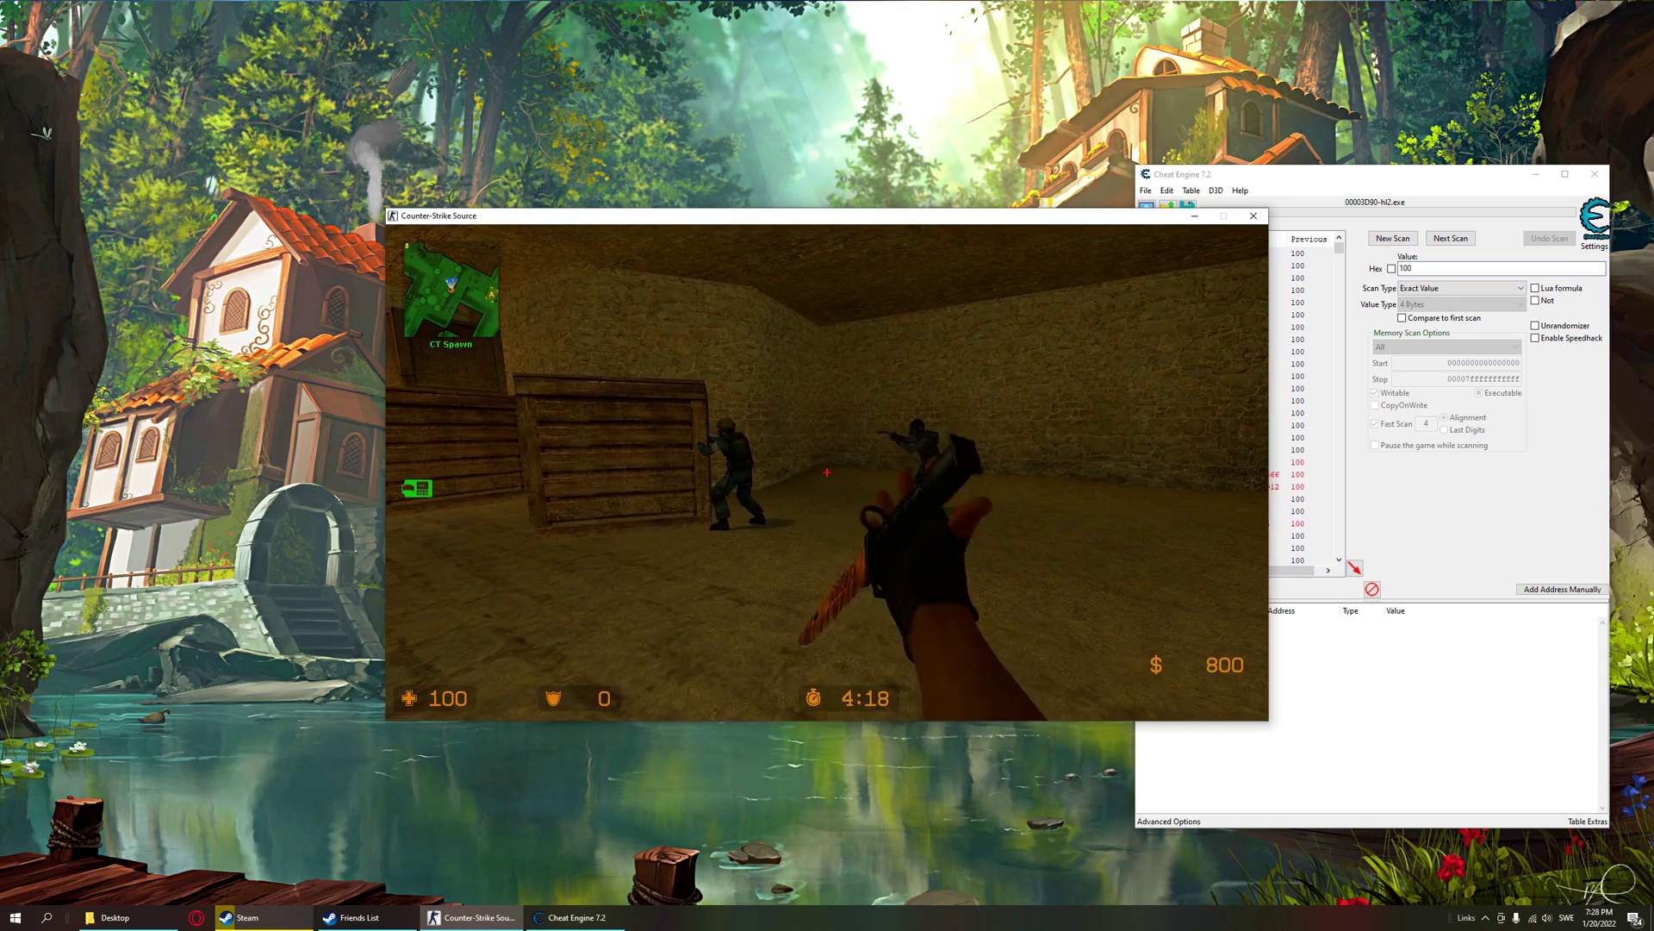
key(w)
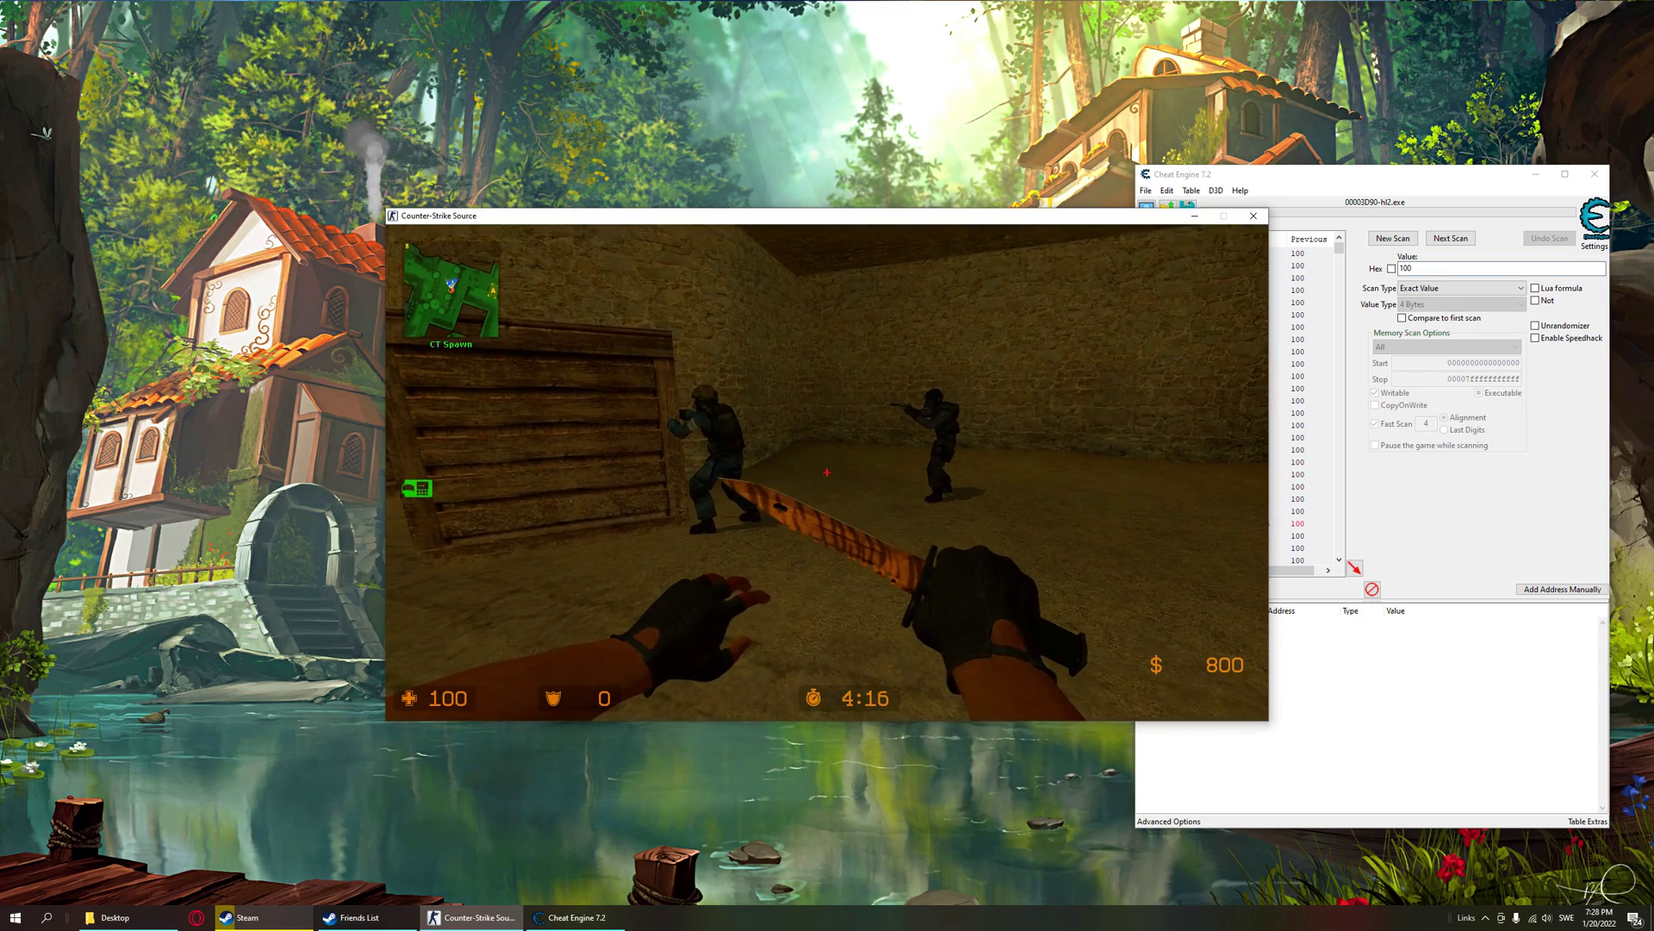
key(f)
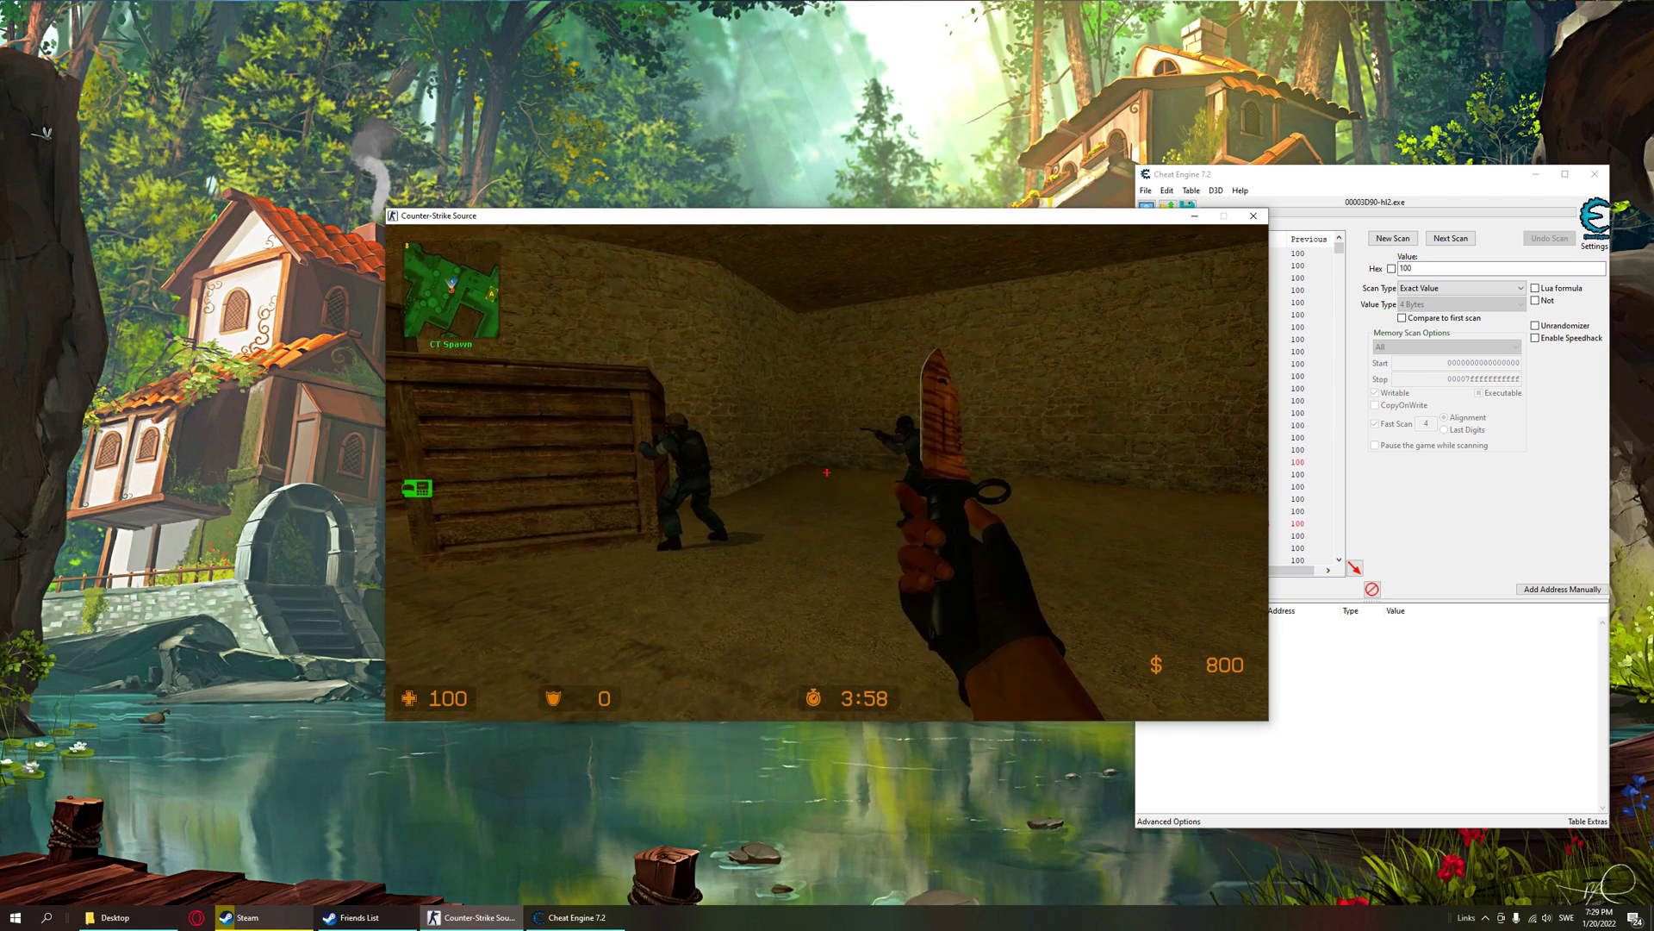
key(grave)
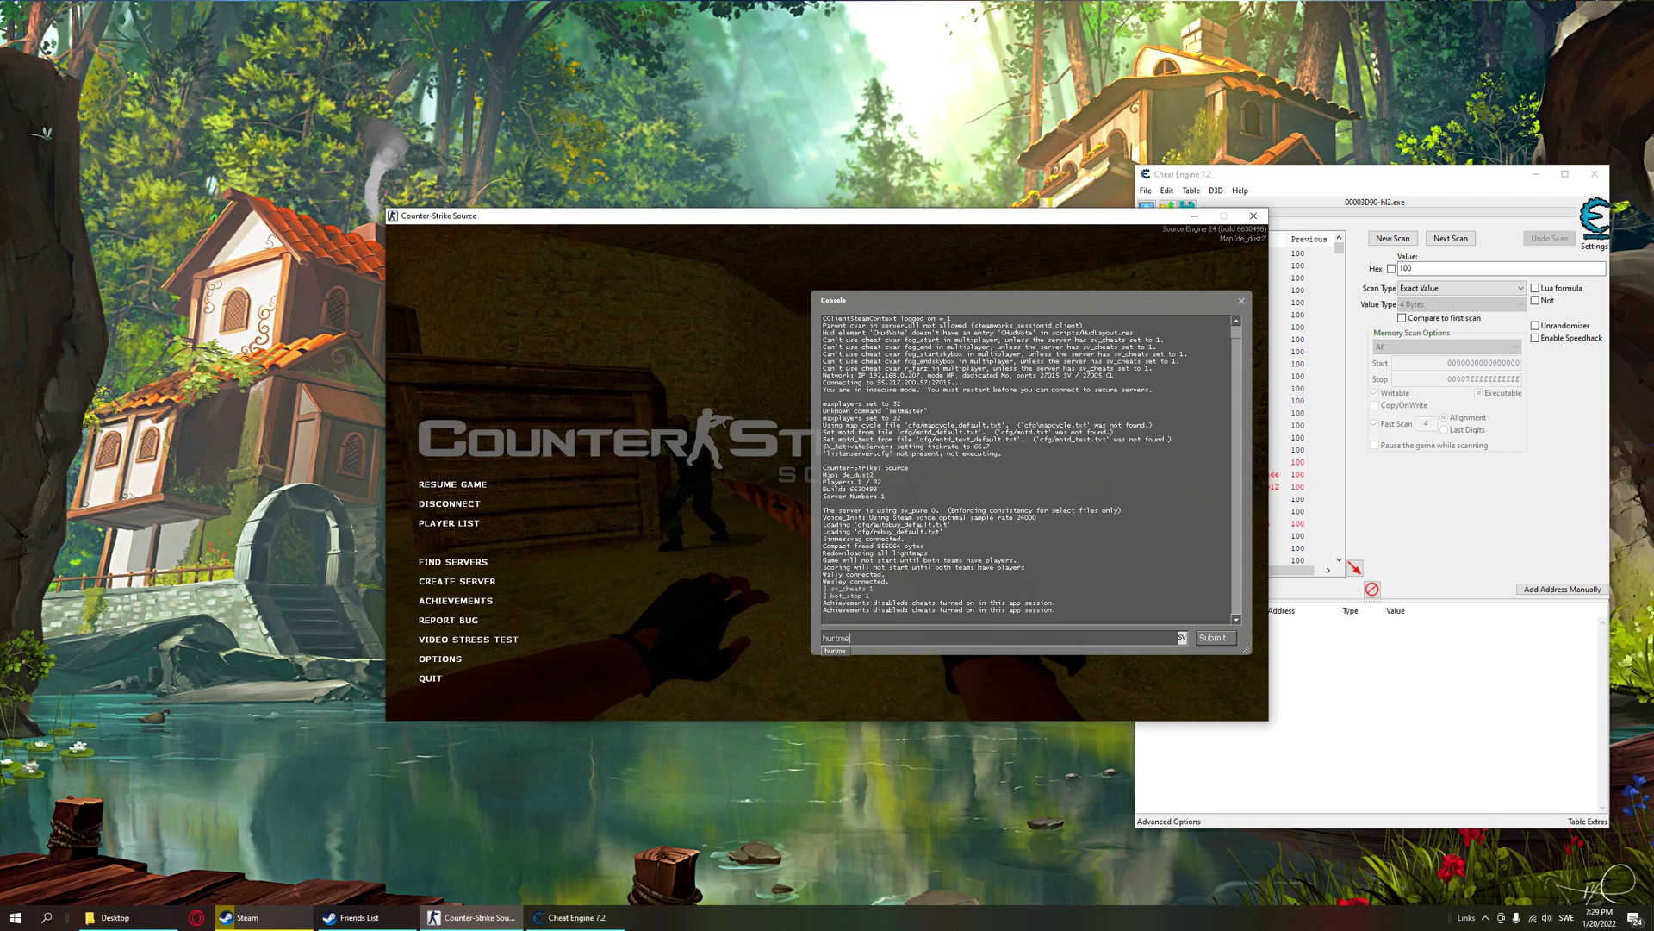
- Take hurtme damage and rescan for health 90
key(Return)
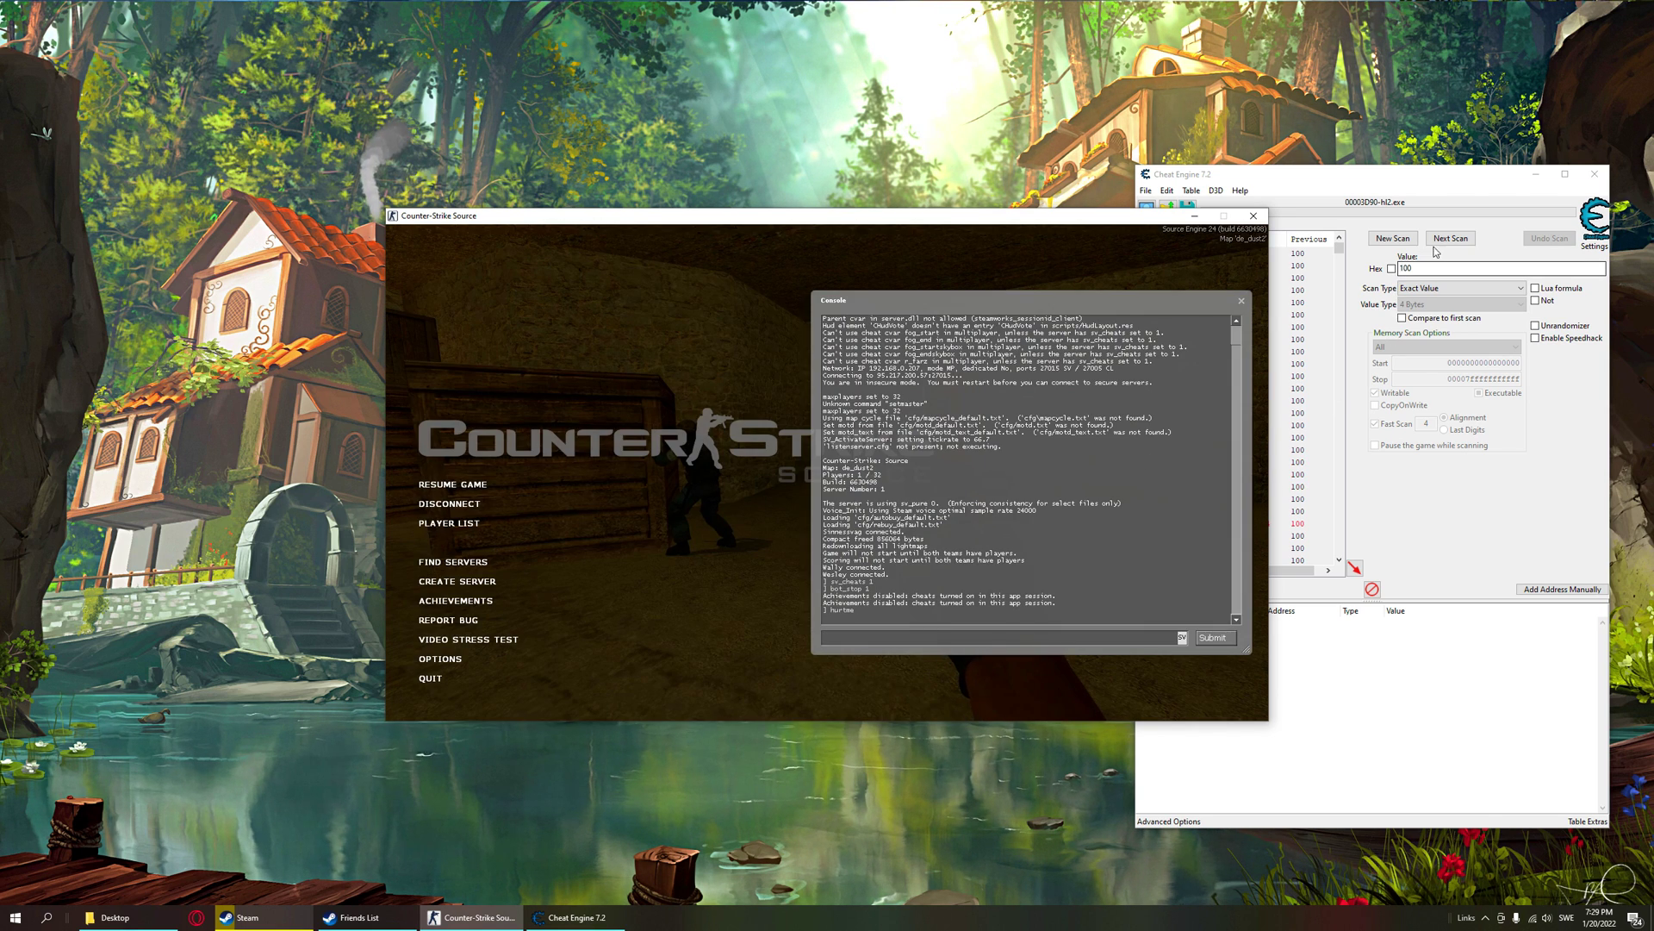
click(1355, 267)
text(90)
key(Return)
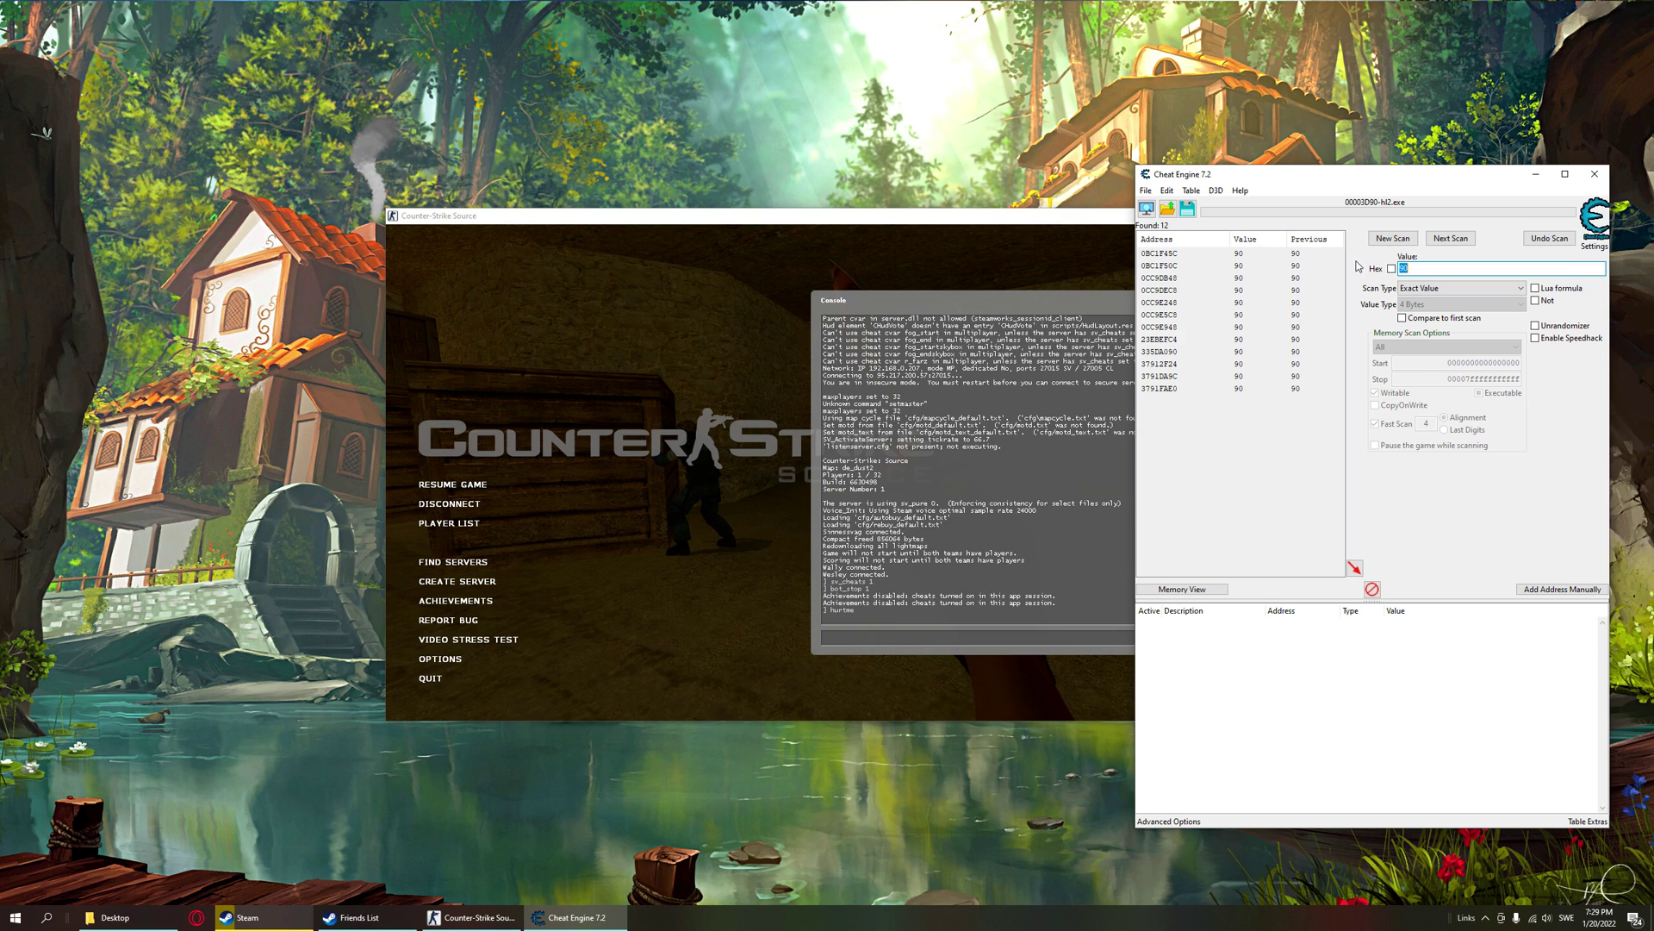
- Run hurtme again and rescan for health 80
click(910, 635)
text(hu)
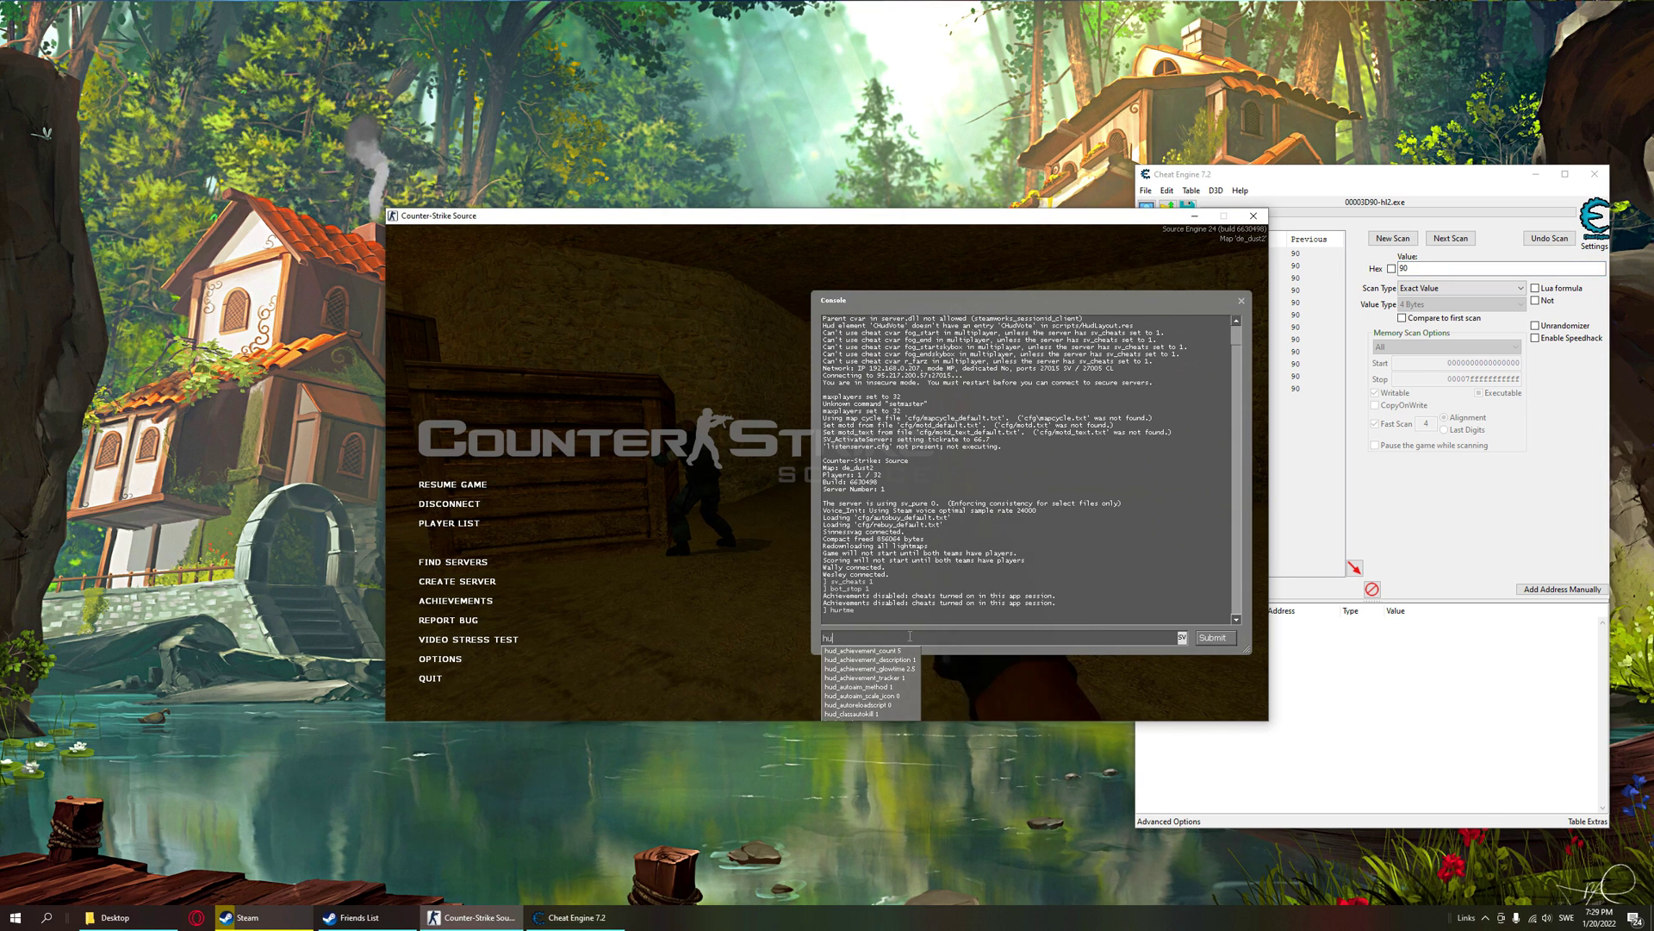
text(rtme)
key(Return)
click(1508, 396)
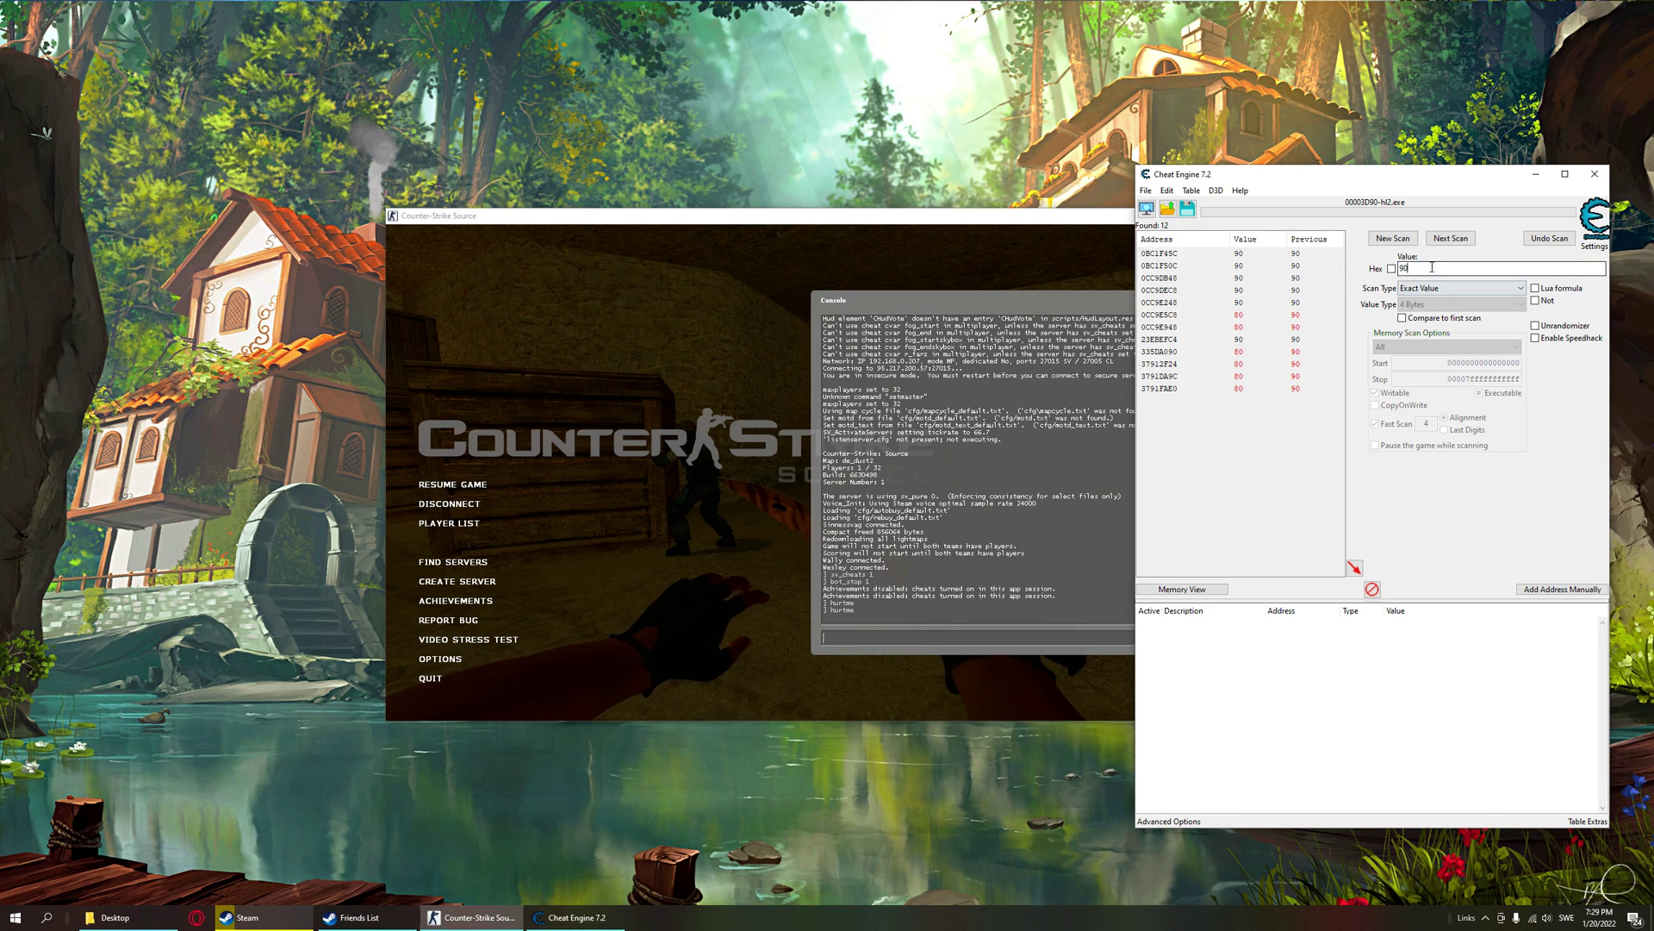
text(80)
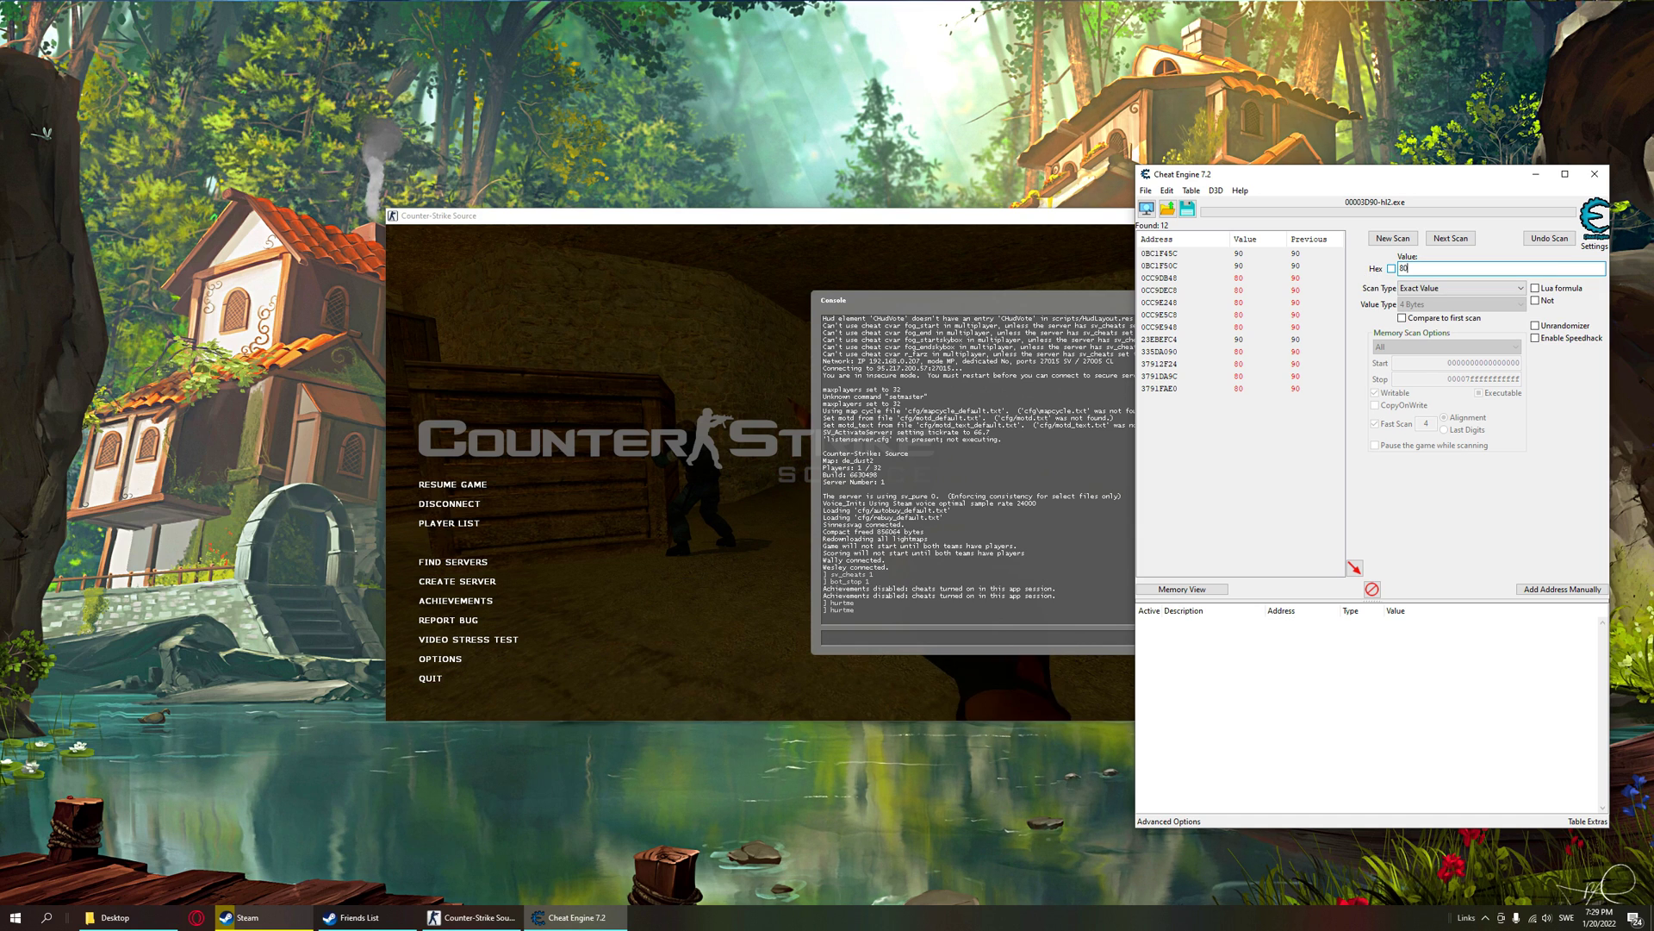
key(Return)
- Run hurtme a third time and rescan for health 70
click(952, 635)
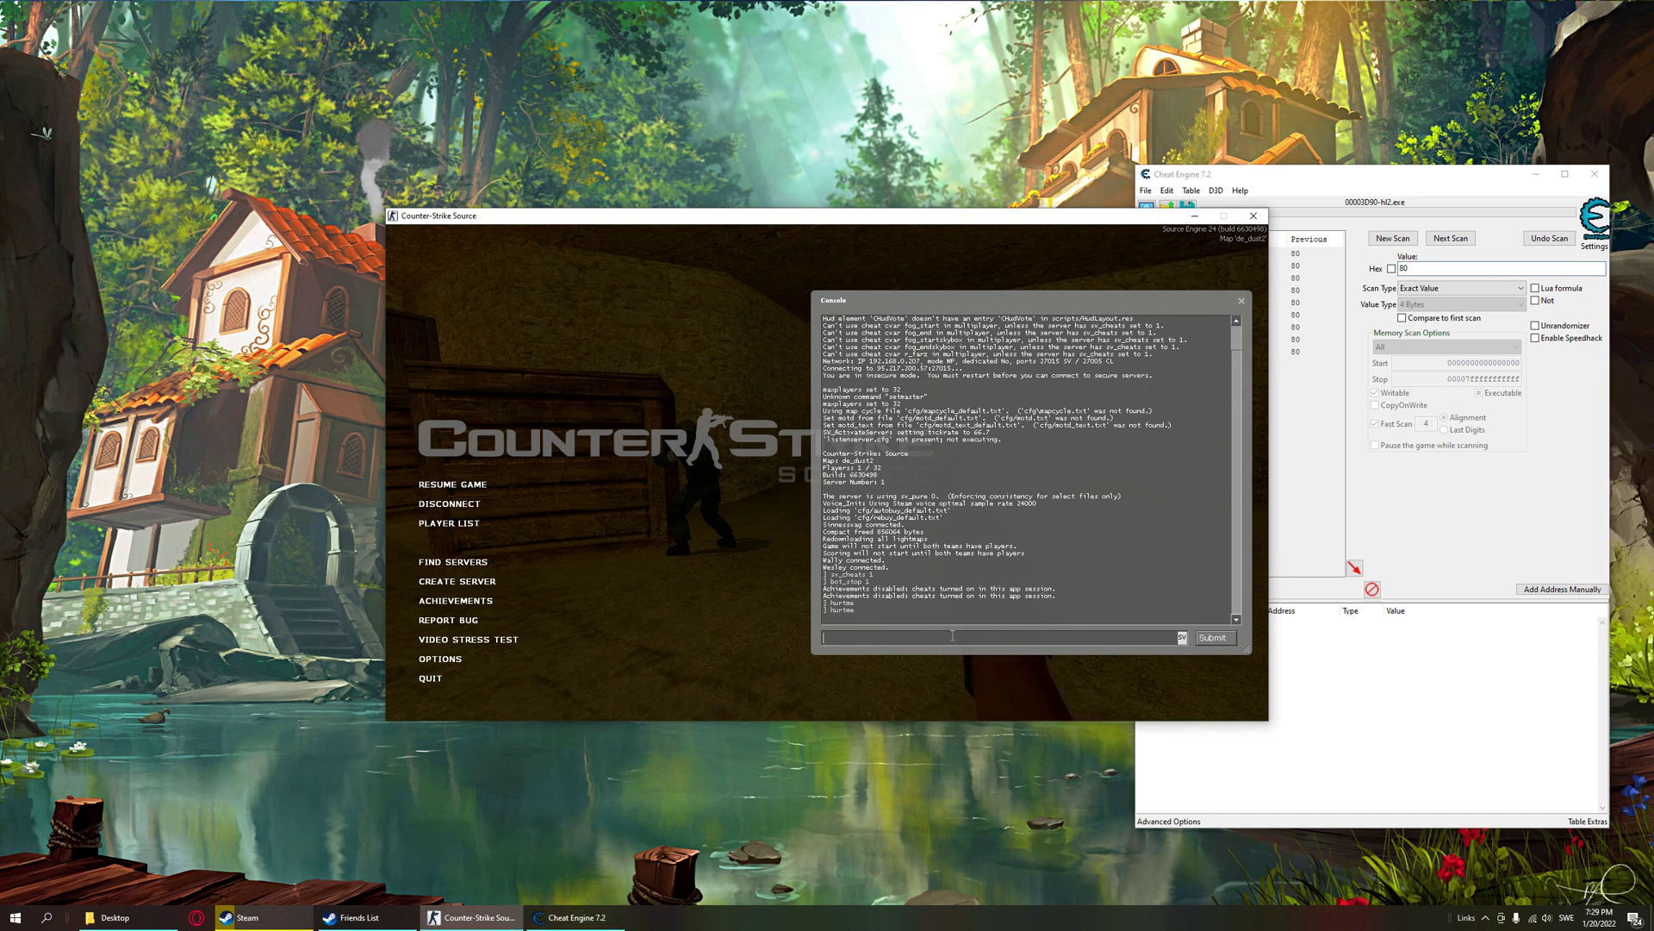
text(hurtme)
key(Return)
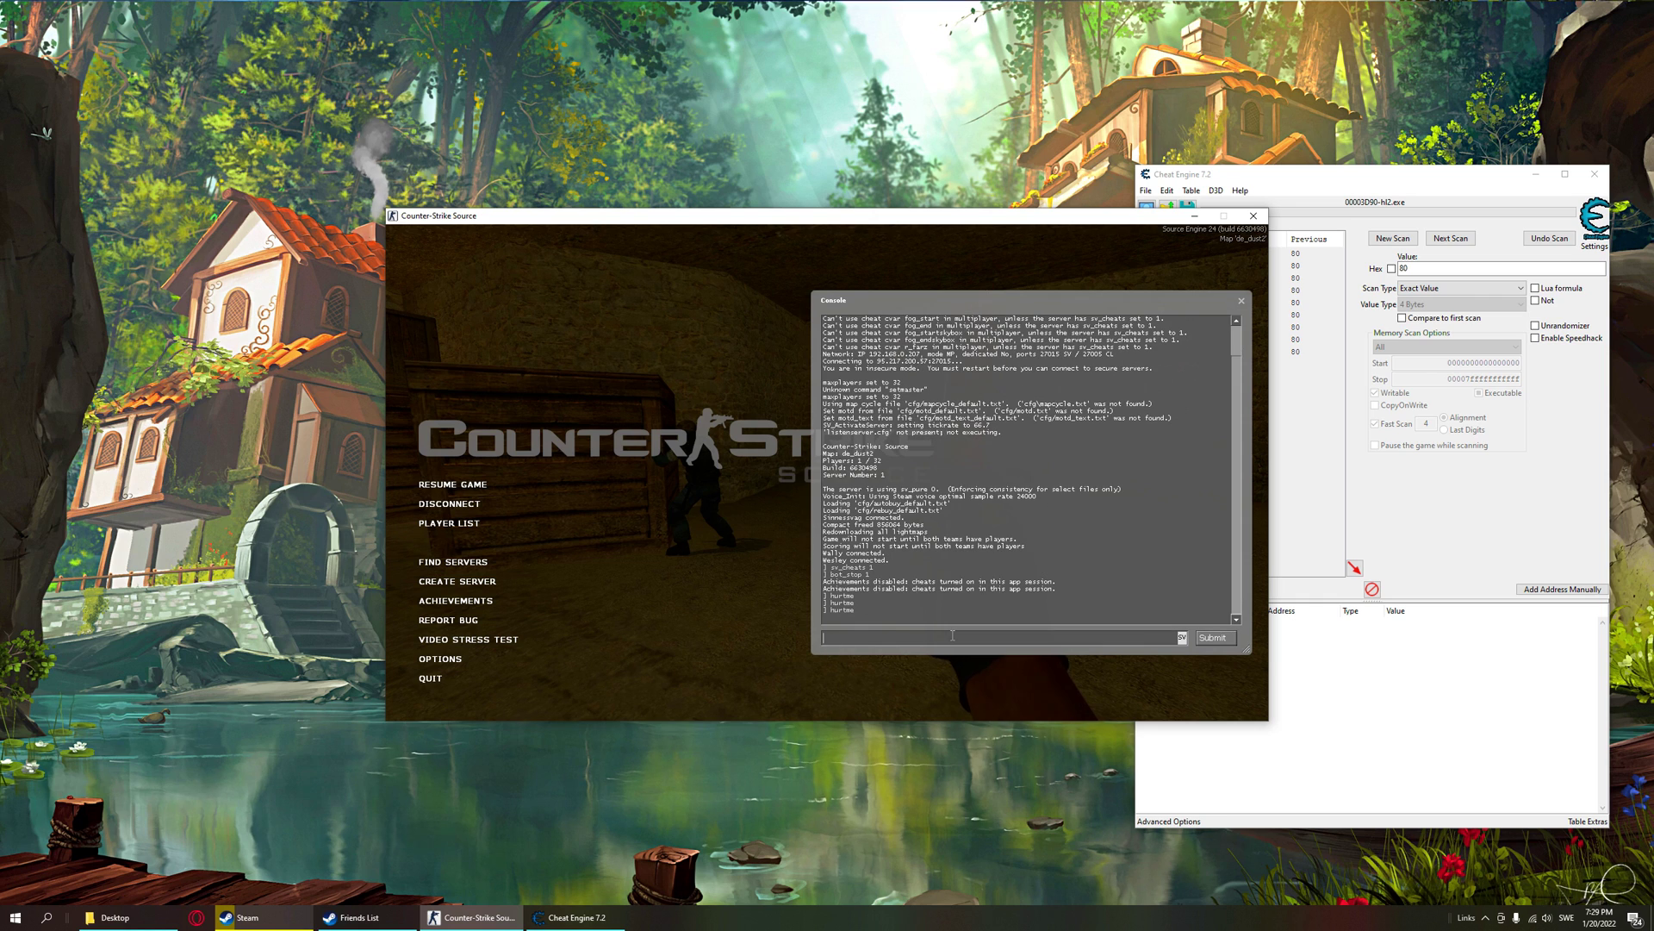
drag(1468, 268, 1304, 266)
text(70)
key(Return)
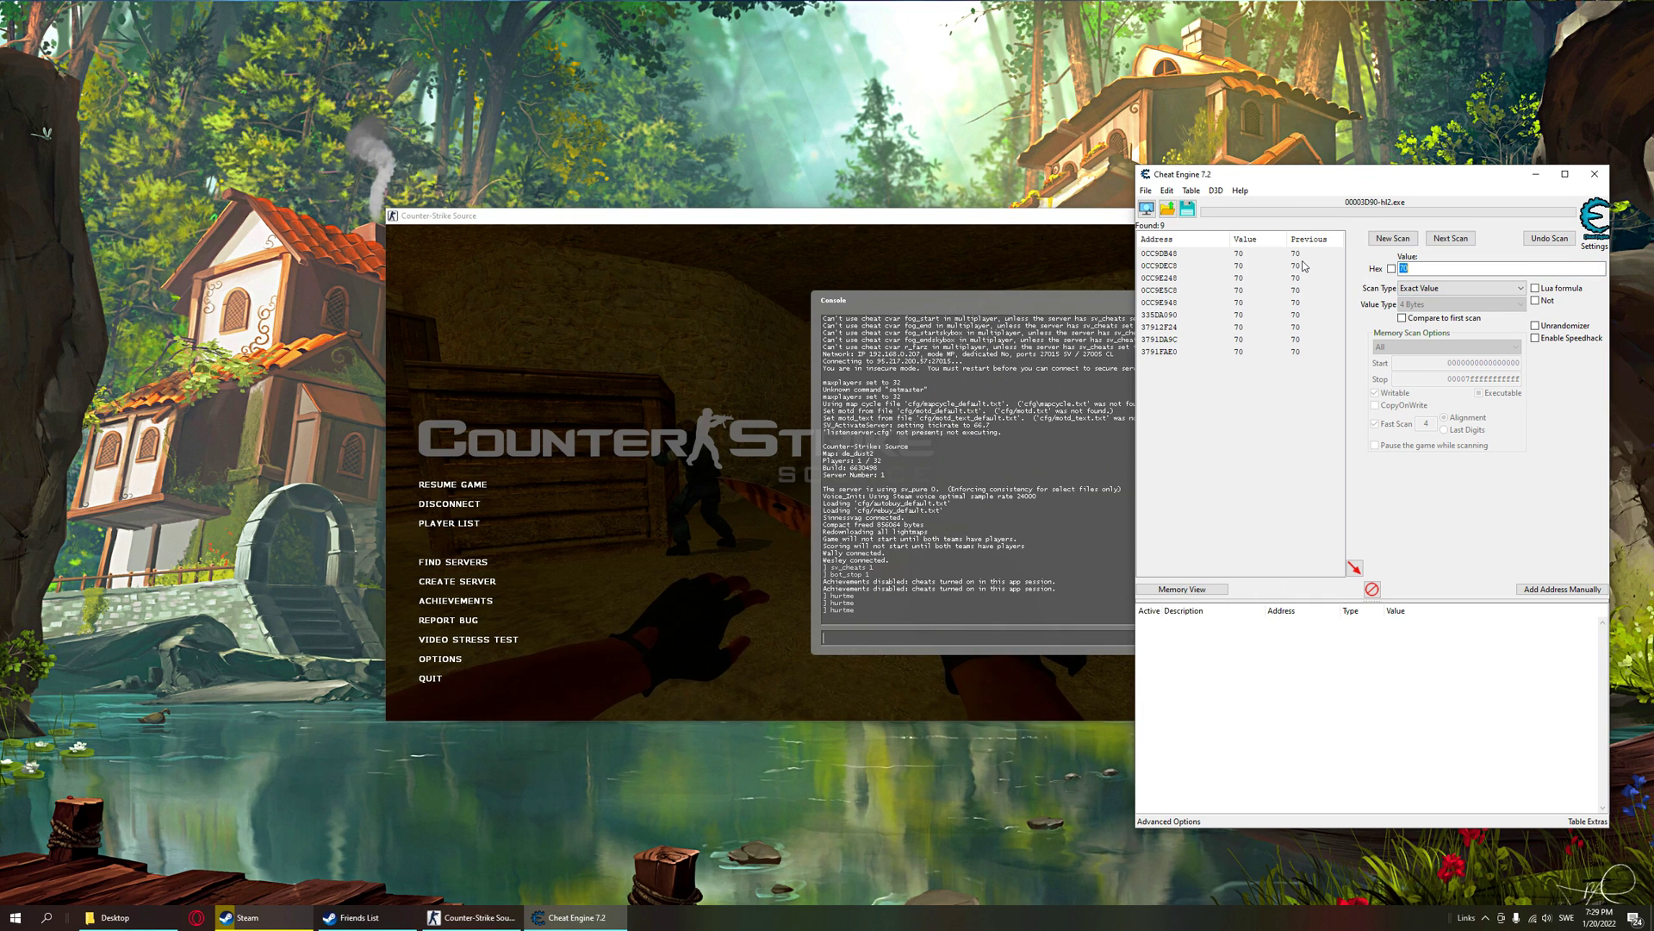
- Browse the memory region of result 0CC9DB48
click(1205, 253)
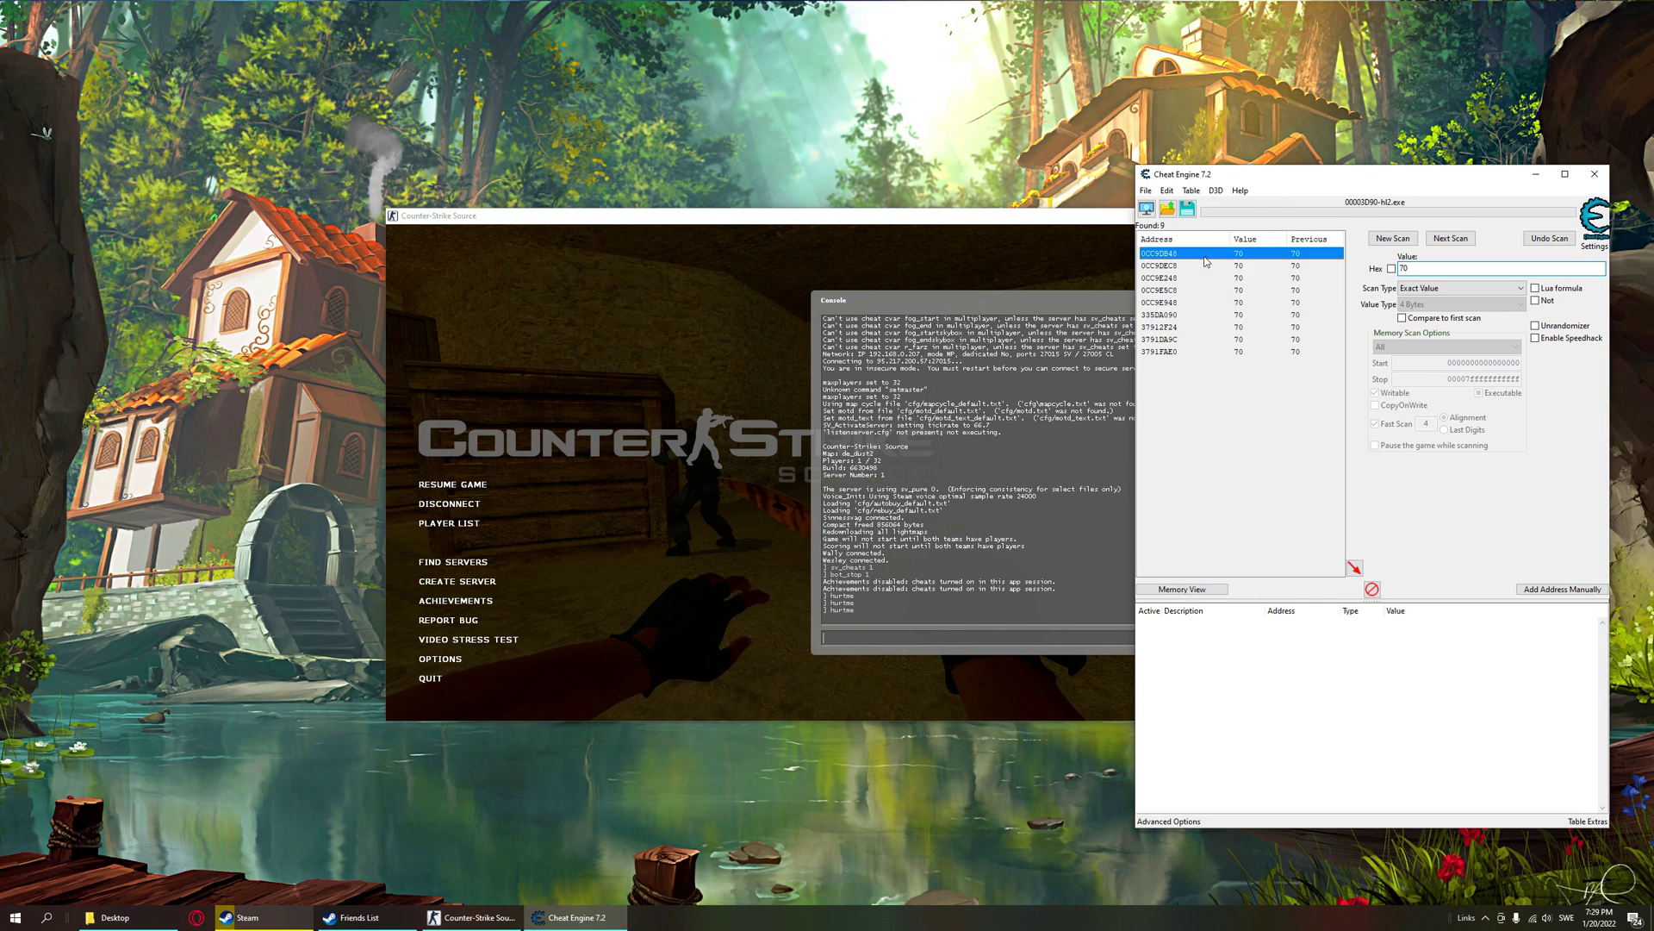
click(1190, 352)
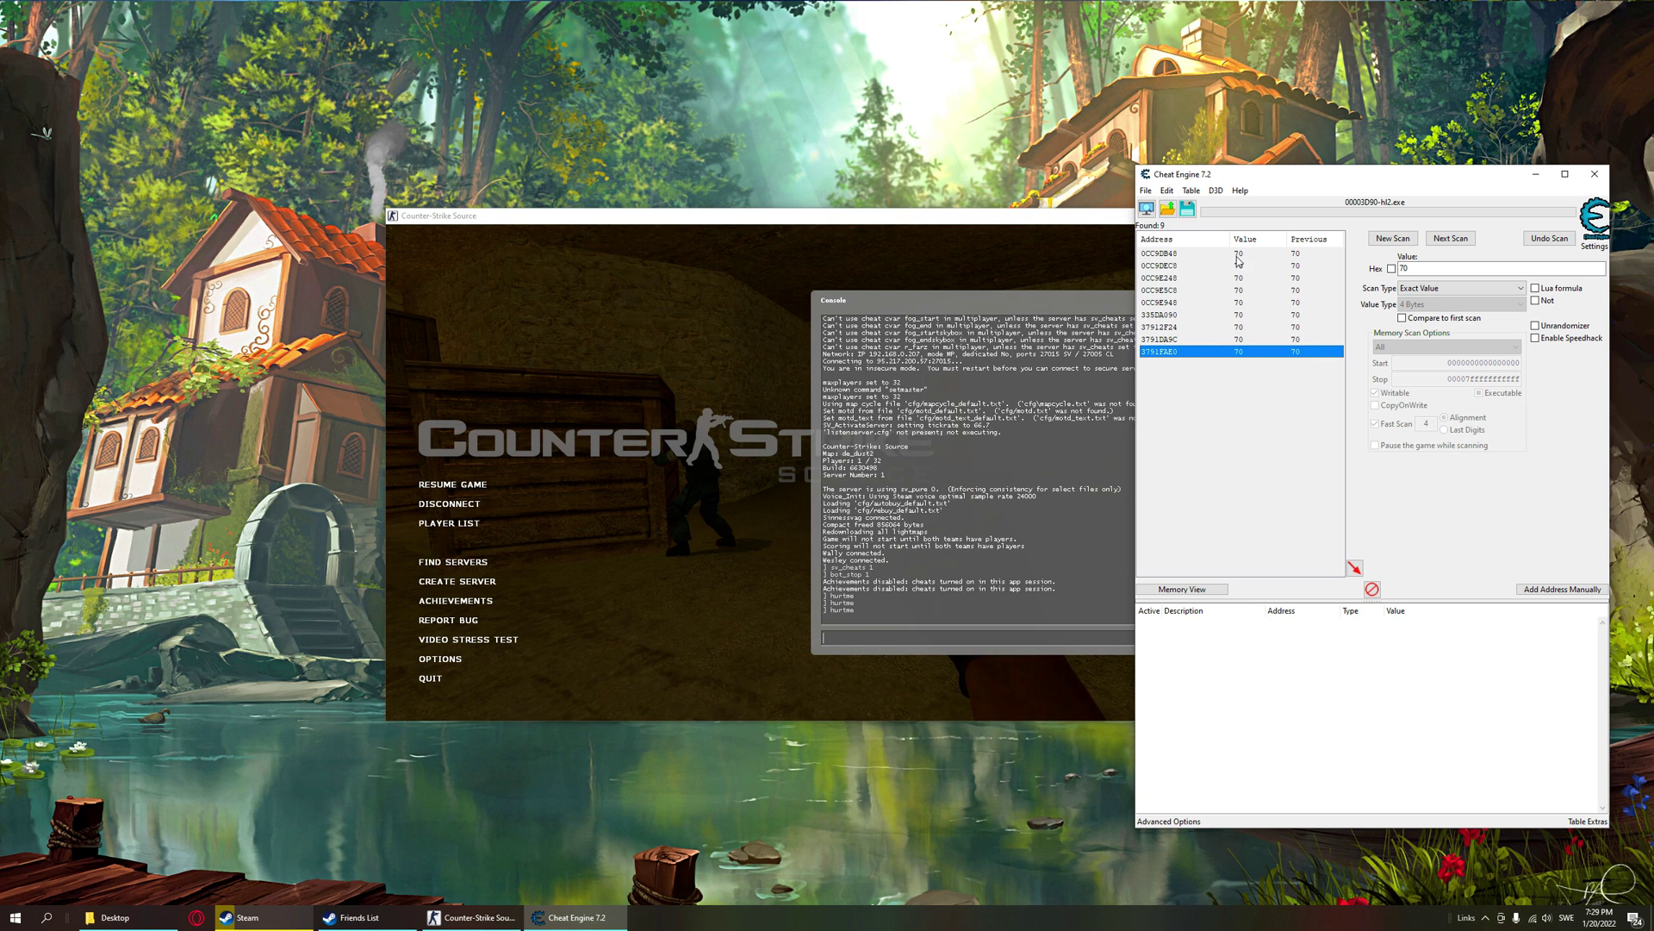
click(1235, 255)
right_click(1197, 262)
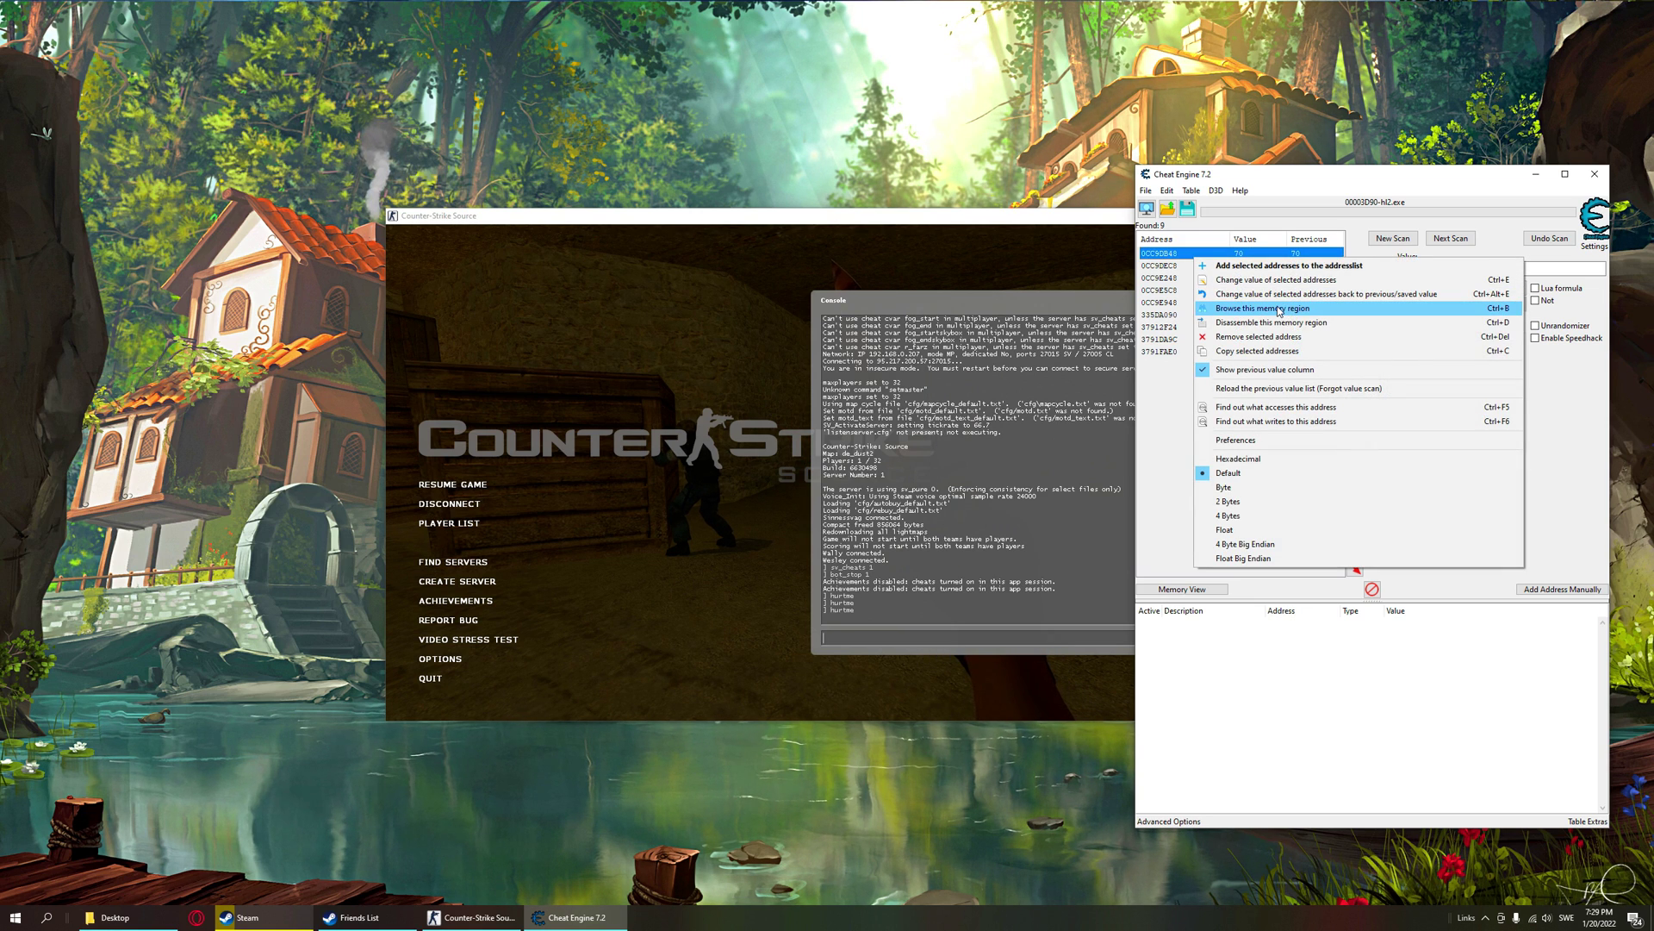
click(1279, 311)
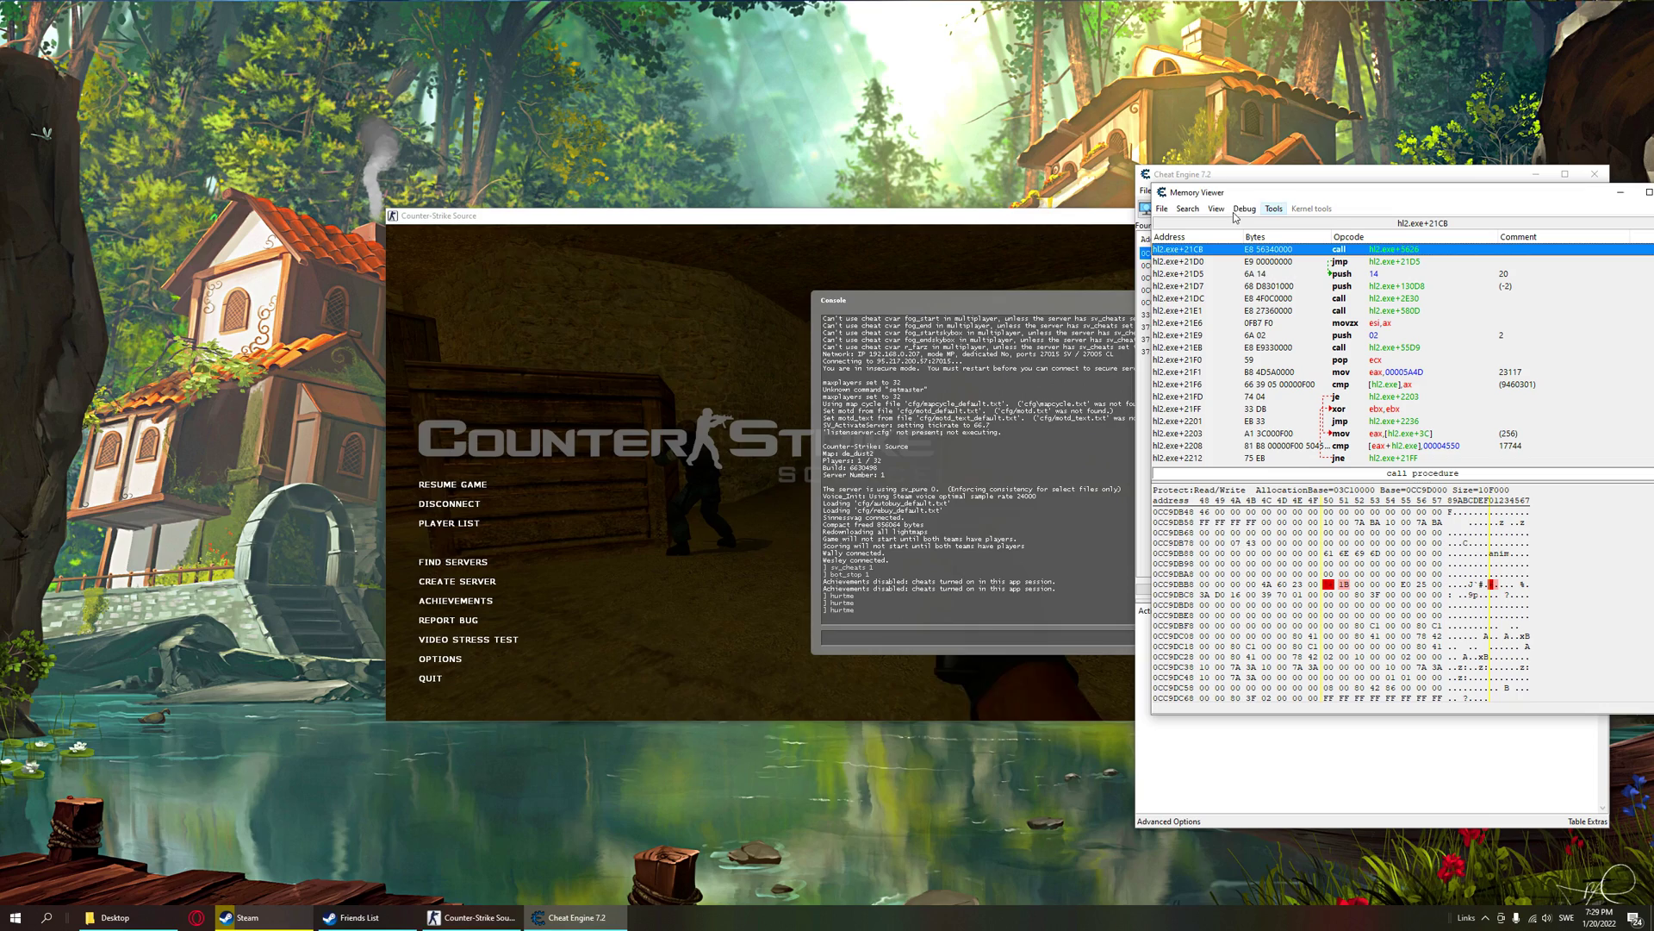
- Move toward the crate and bots while watching 0CC9DB48's memory, then close the viewer
click(1068, 250)
key(Escape)
key(Escape)
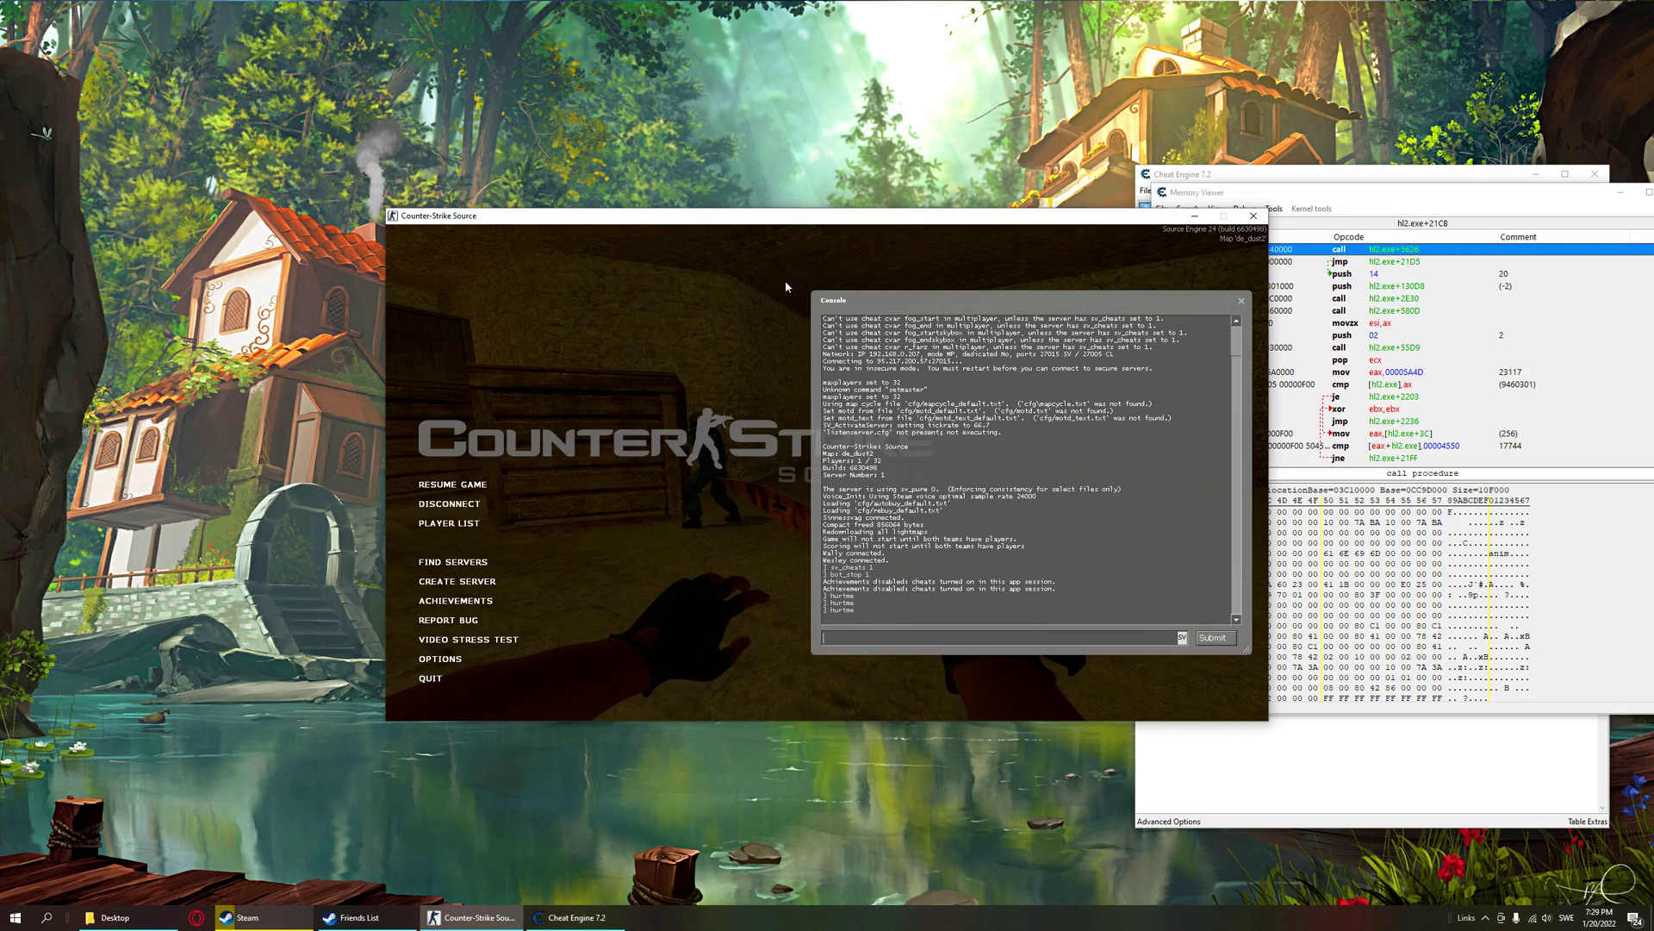
drag(763, 217, 619, 209)
key(Escape)
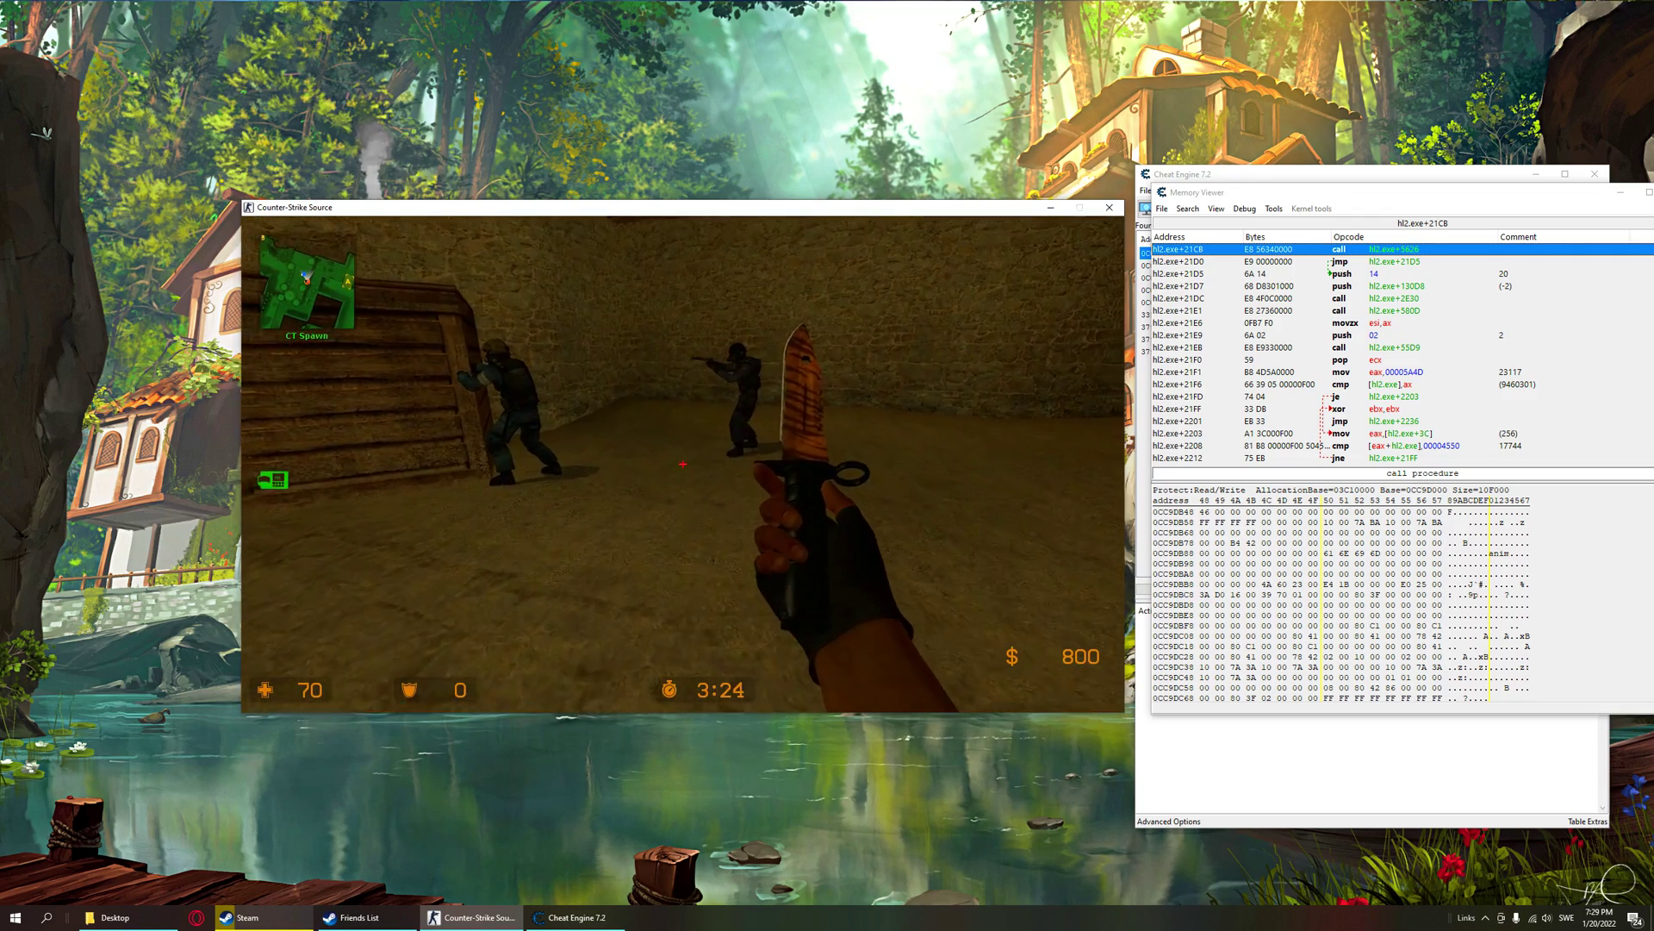
key(w)
key(a)
key(d)
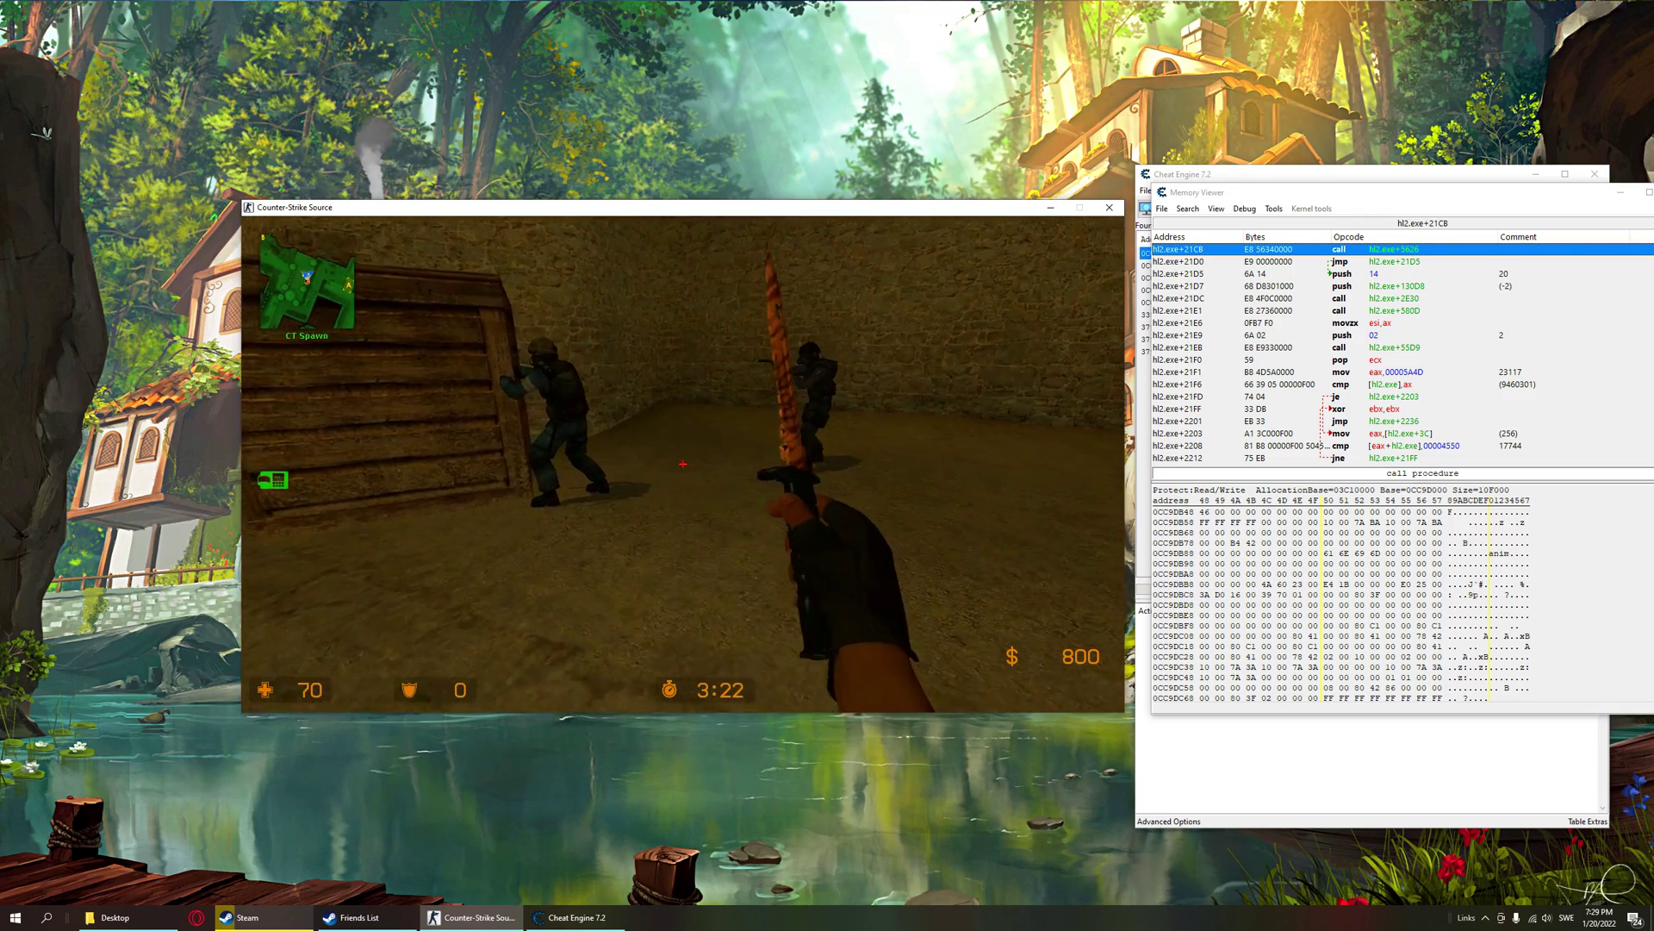
key(Escape)
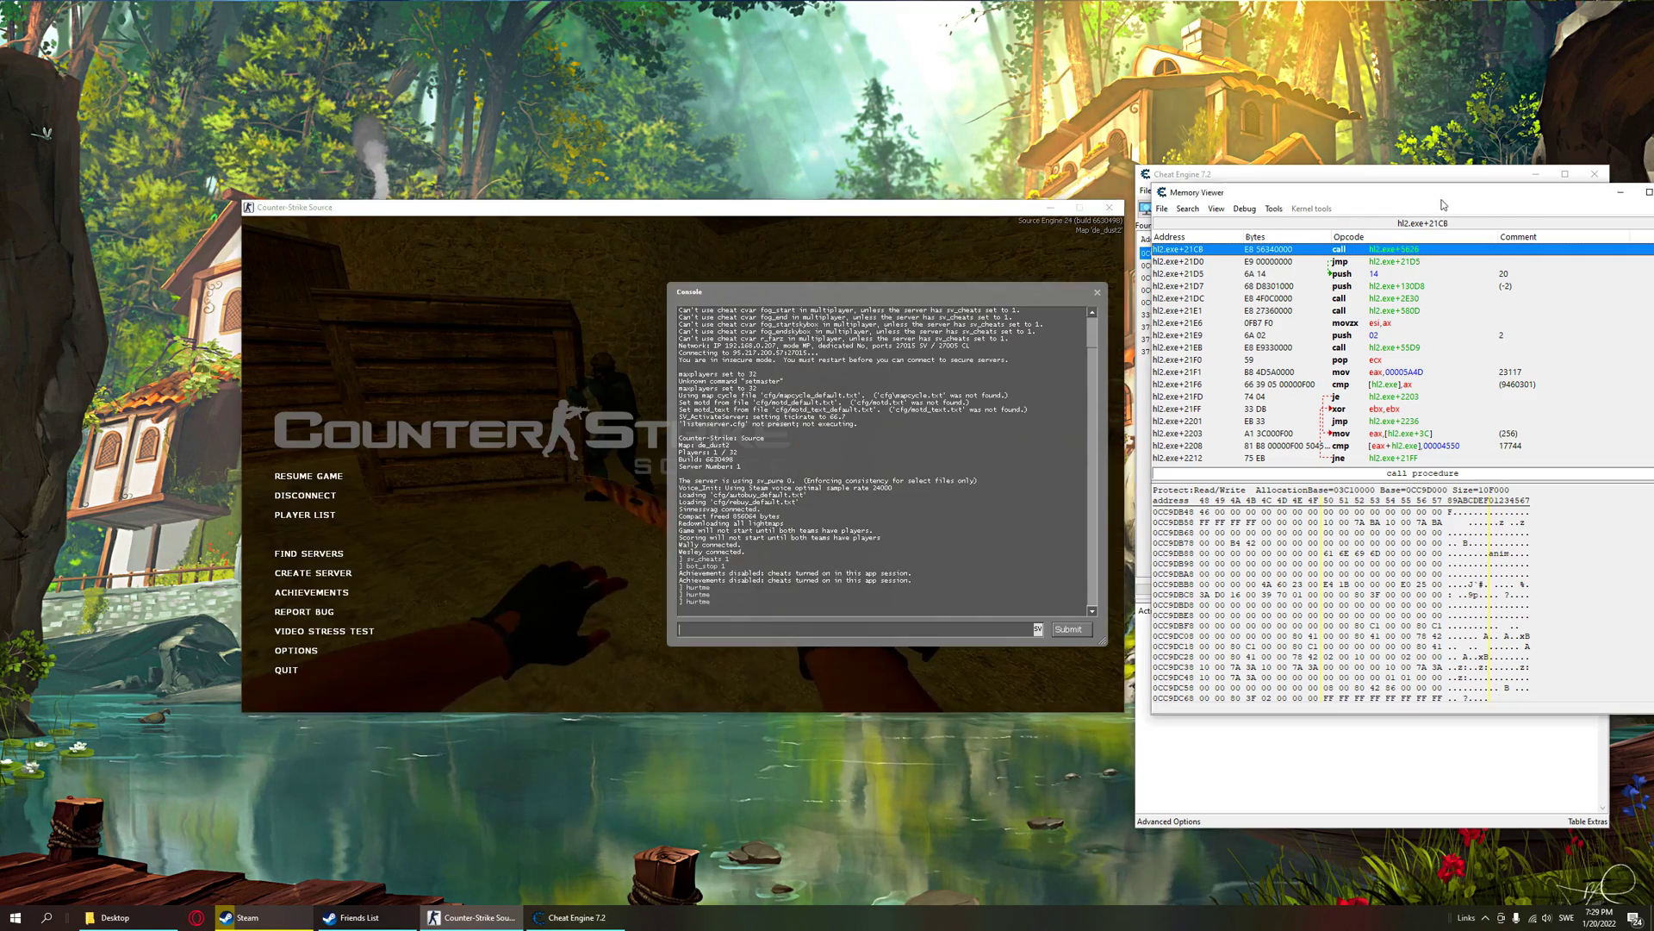
drag(1444, 196, 1261, 214)
click(1496, 215)
- Watch the memory around 0CC9DEC8 during play, then close the viewer
click(1216, 274)
right_click(1211, 267)
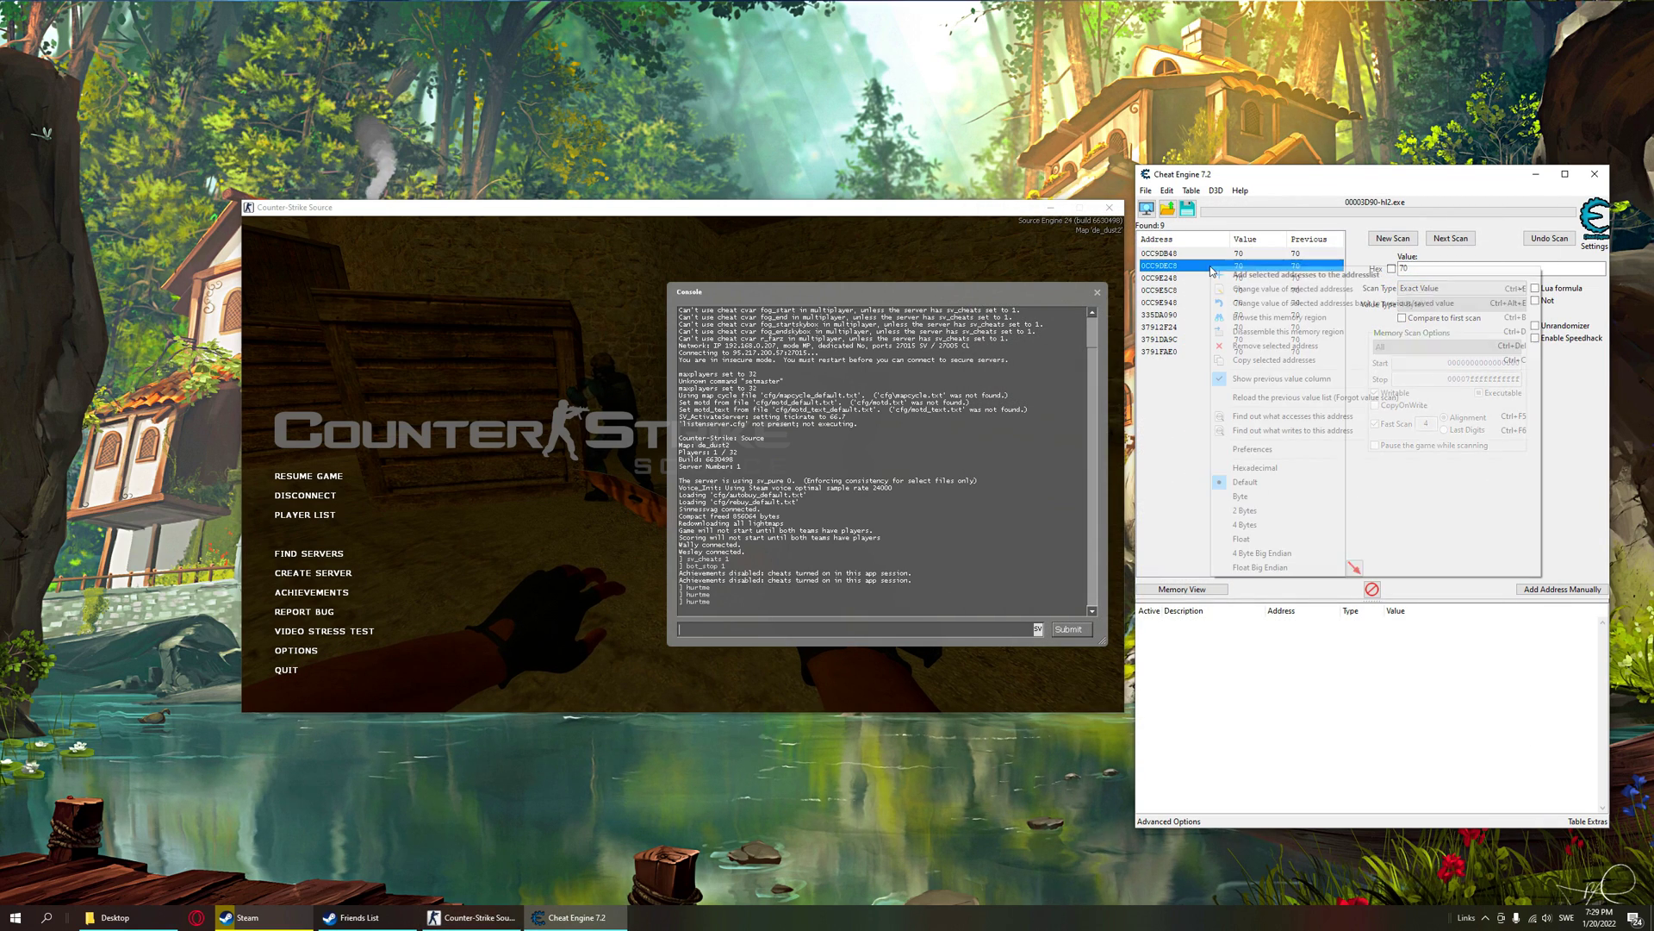
click(1280, 317)
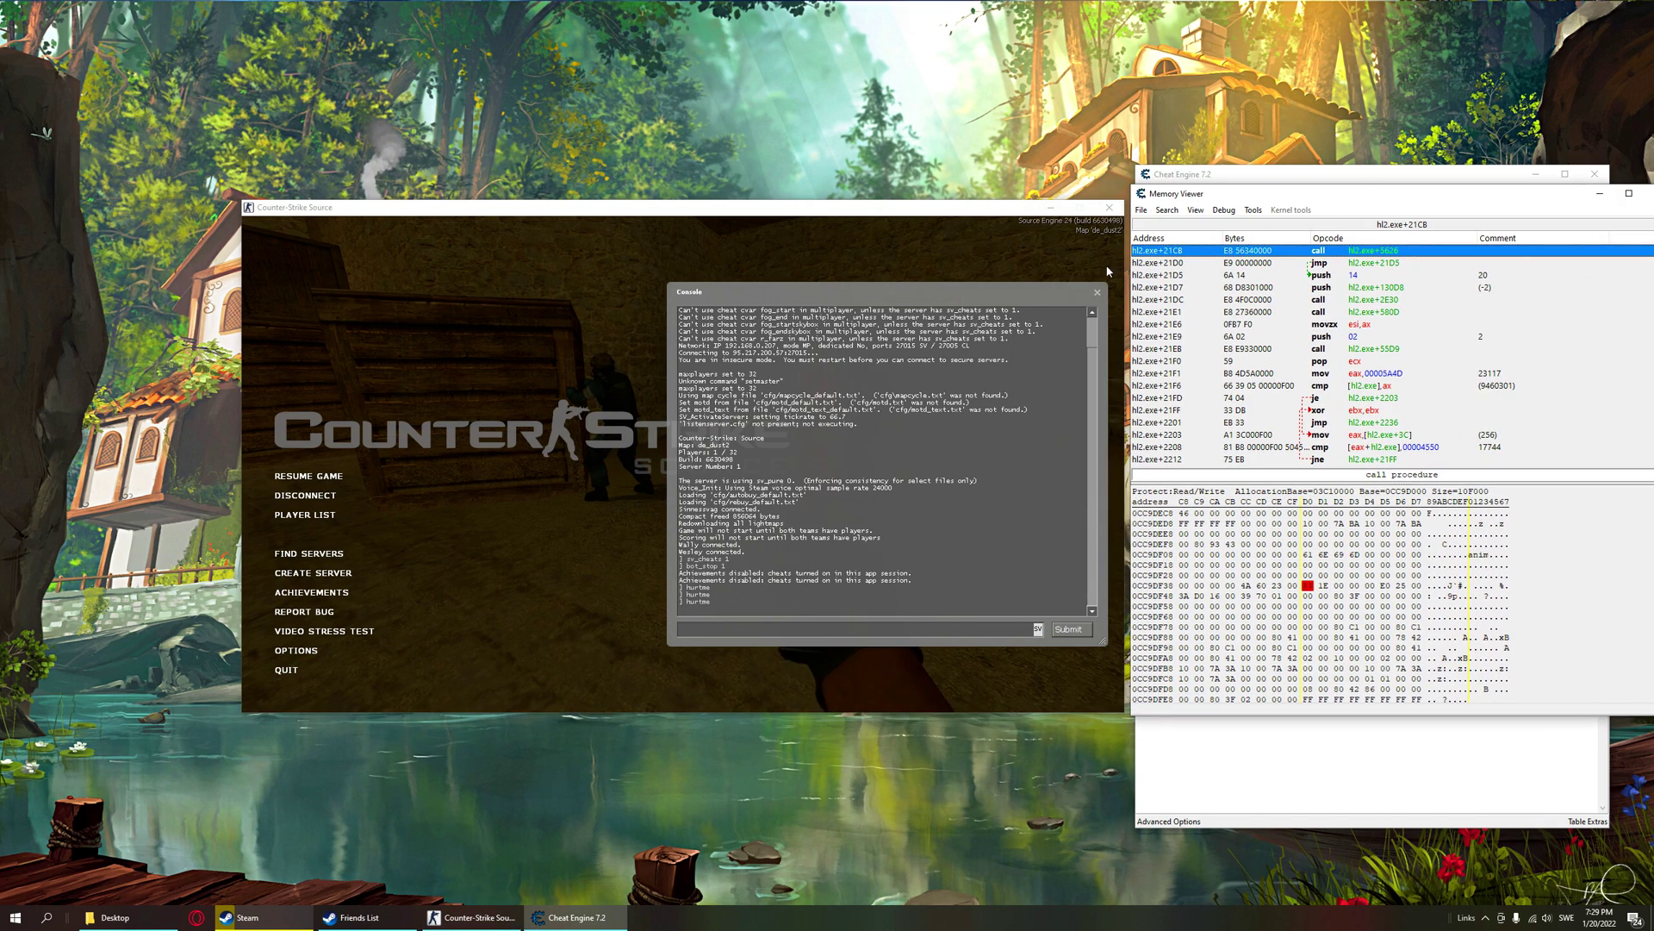
click(1109, 271)
key(Escape)
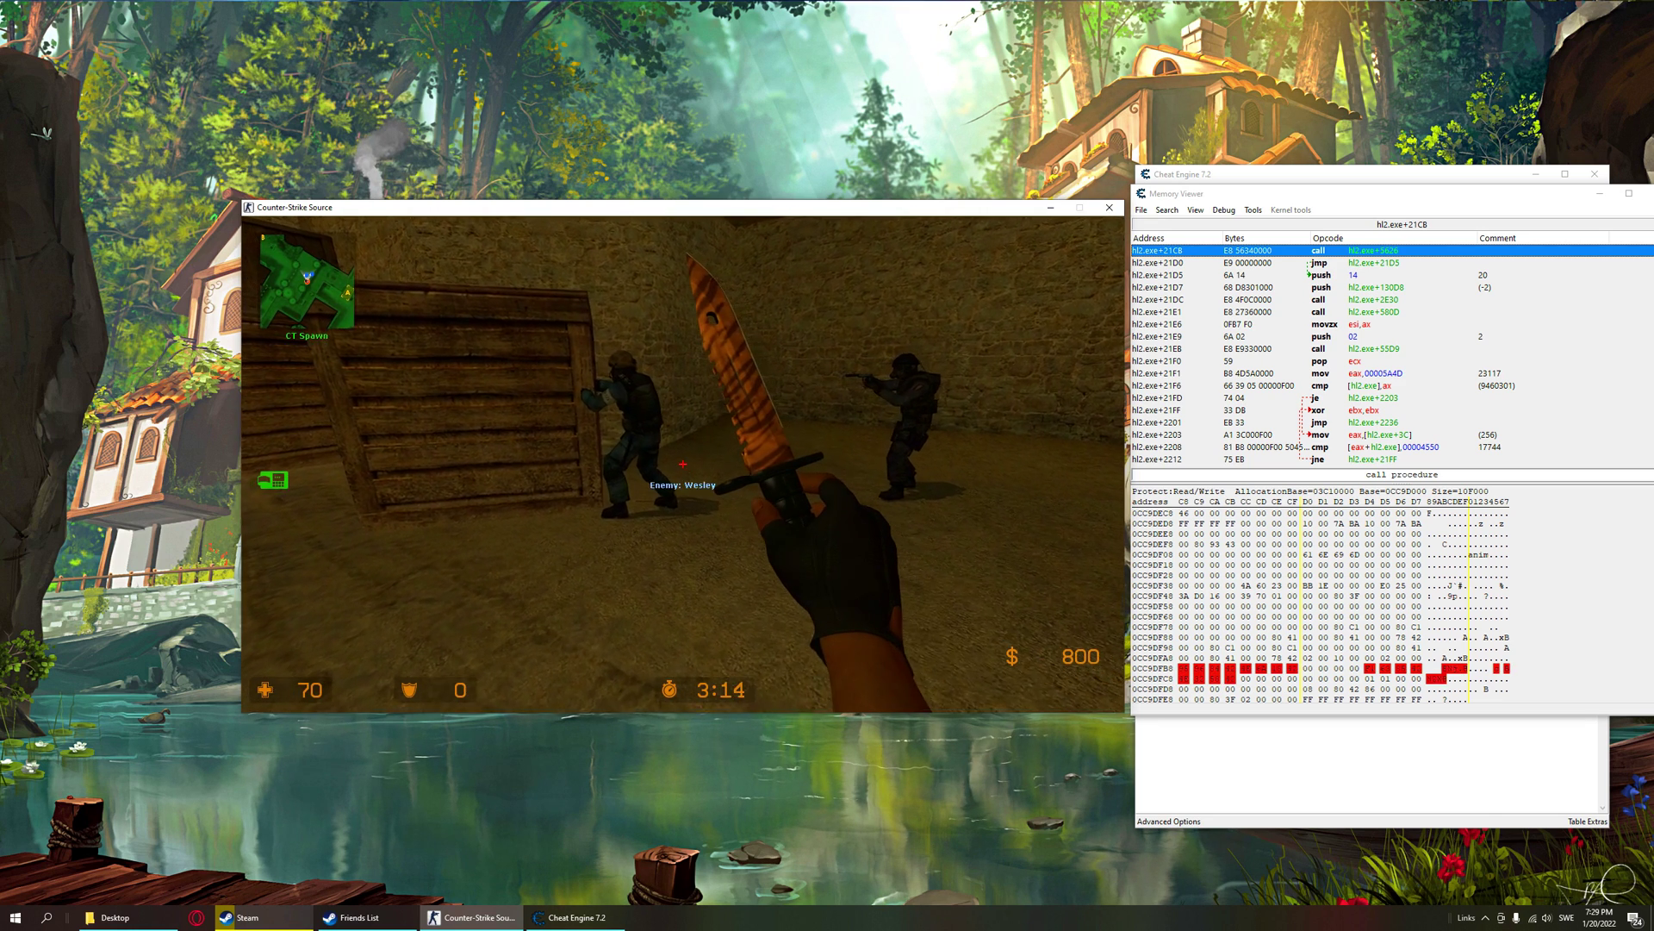
key(Escape)
drag(1416, 196, 1285, 203)
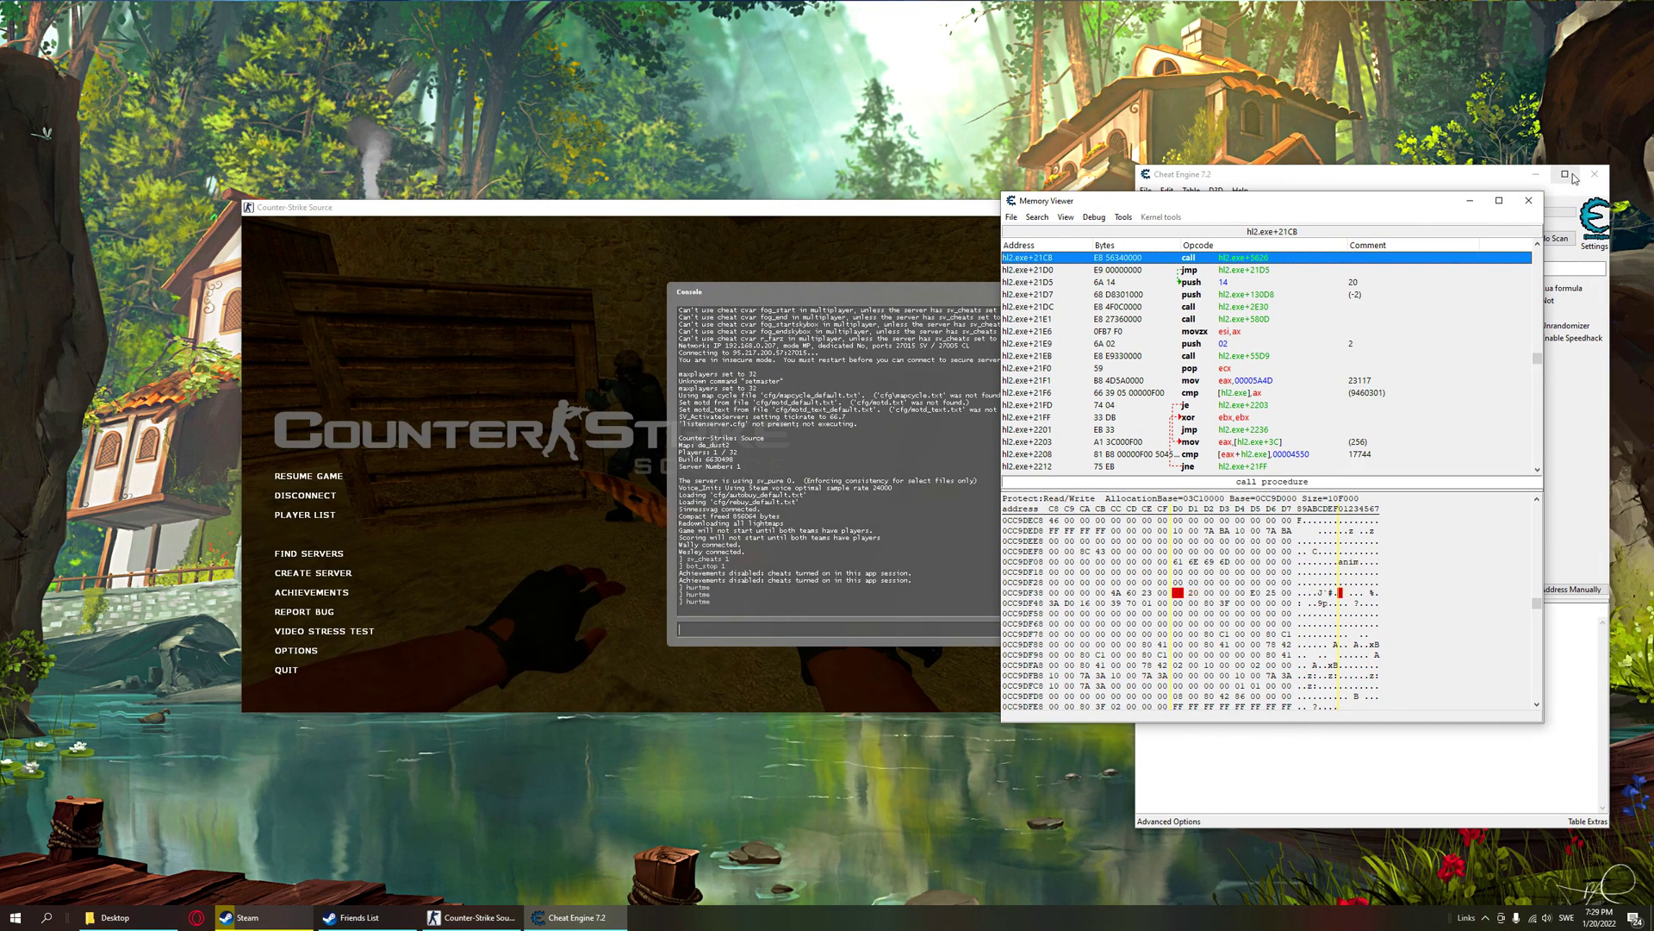
click(1529, 200)
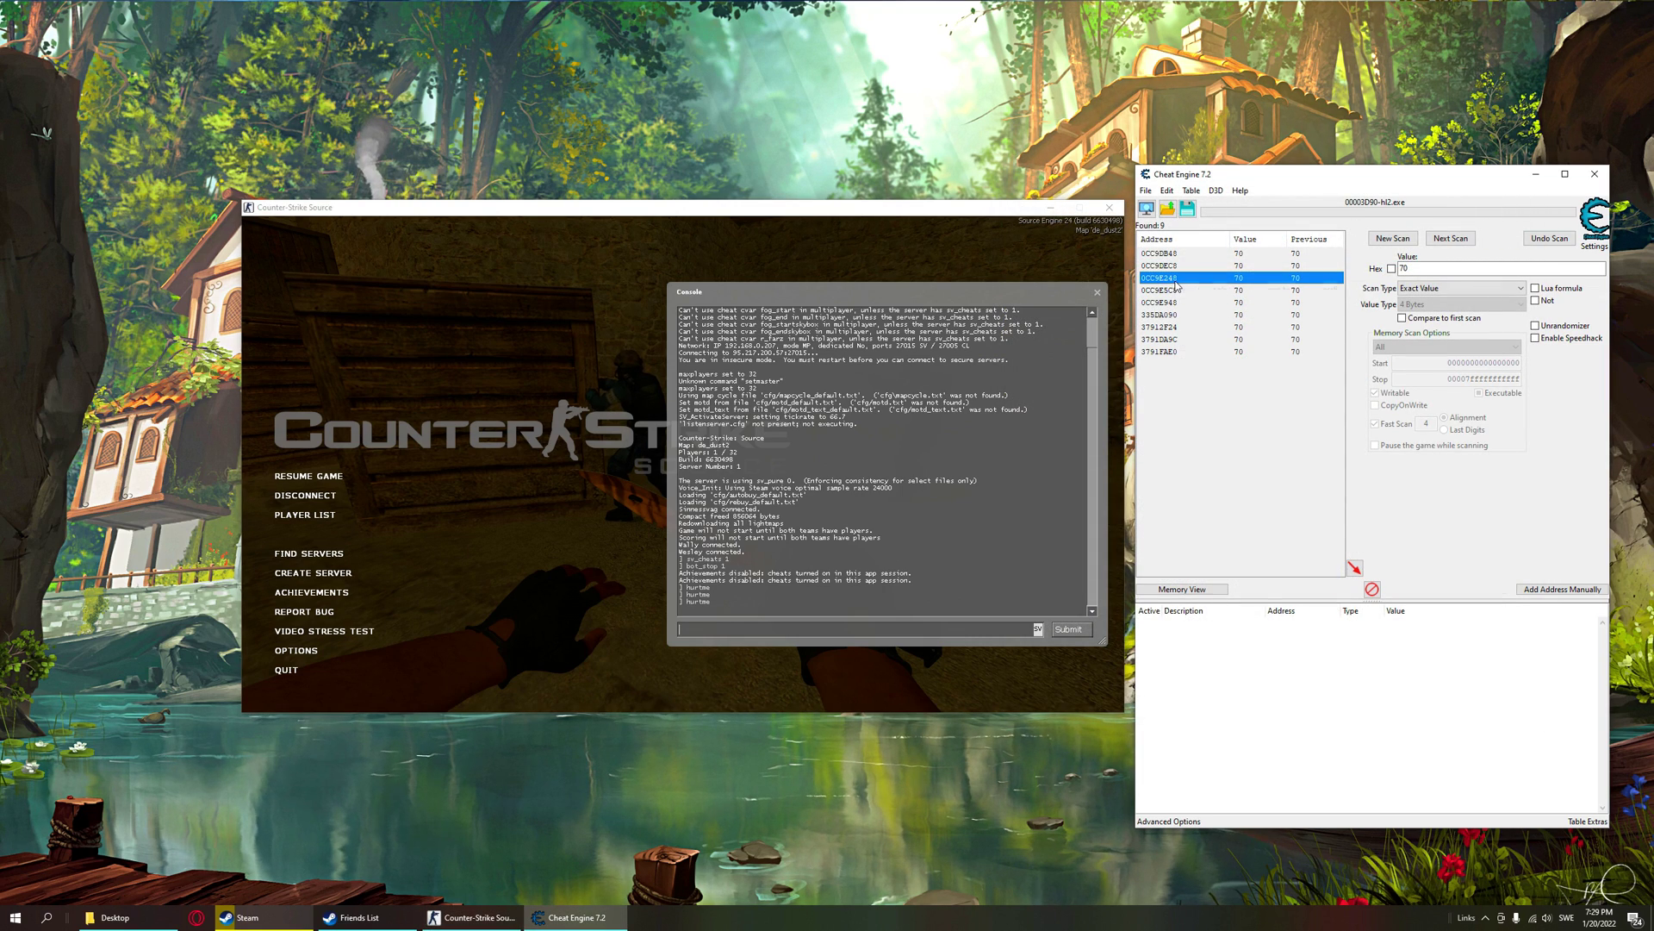
- Watch the memory around 0CC9E248 during play, then close the viewer
right_click(1176, 278)
click(1215, 330)
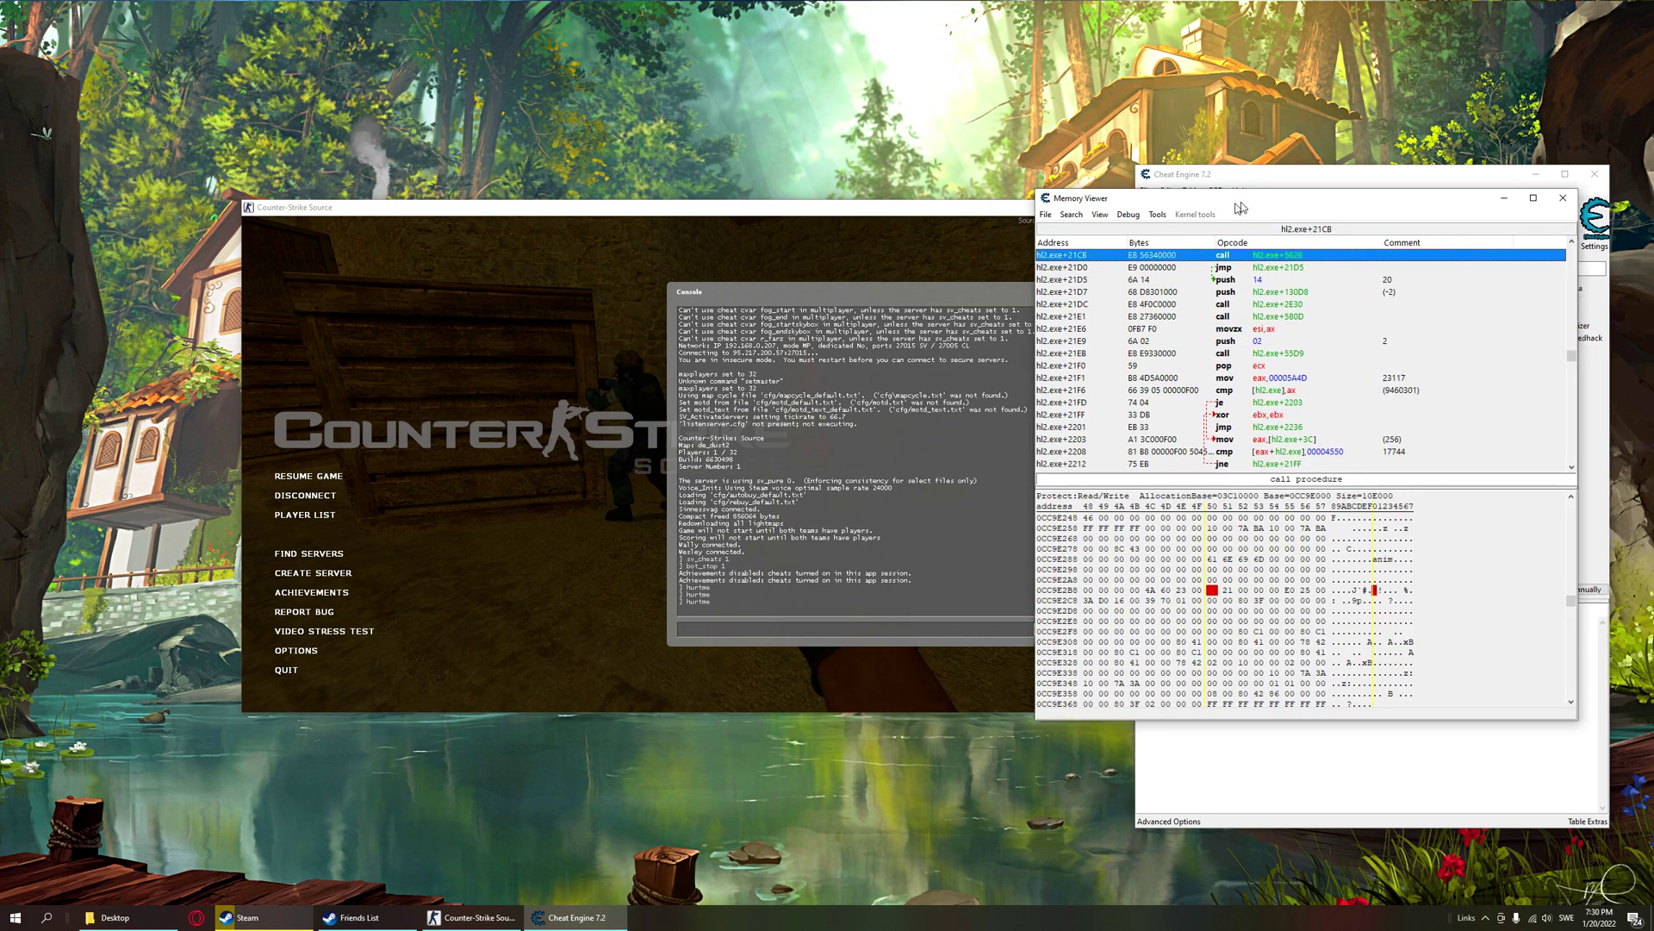
drag(1236, 203, 1351, 175)
click(1064, 227)
key(Escape)
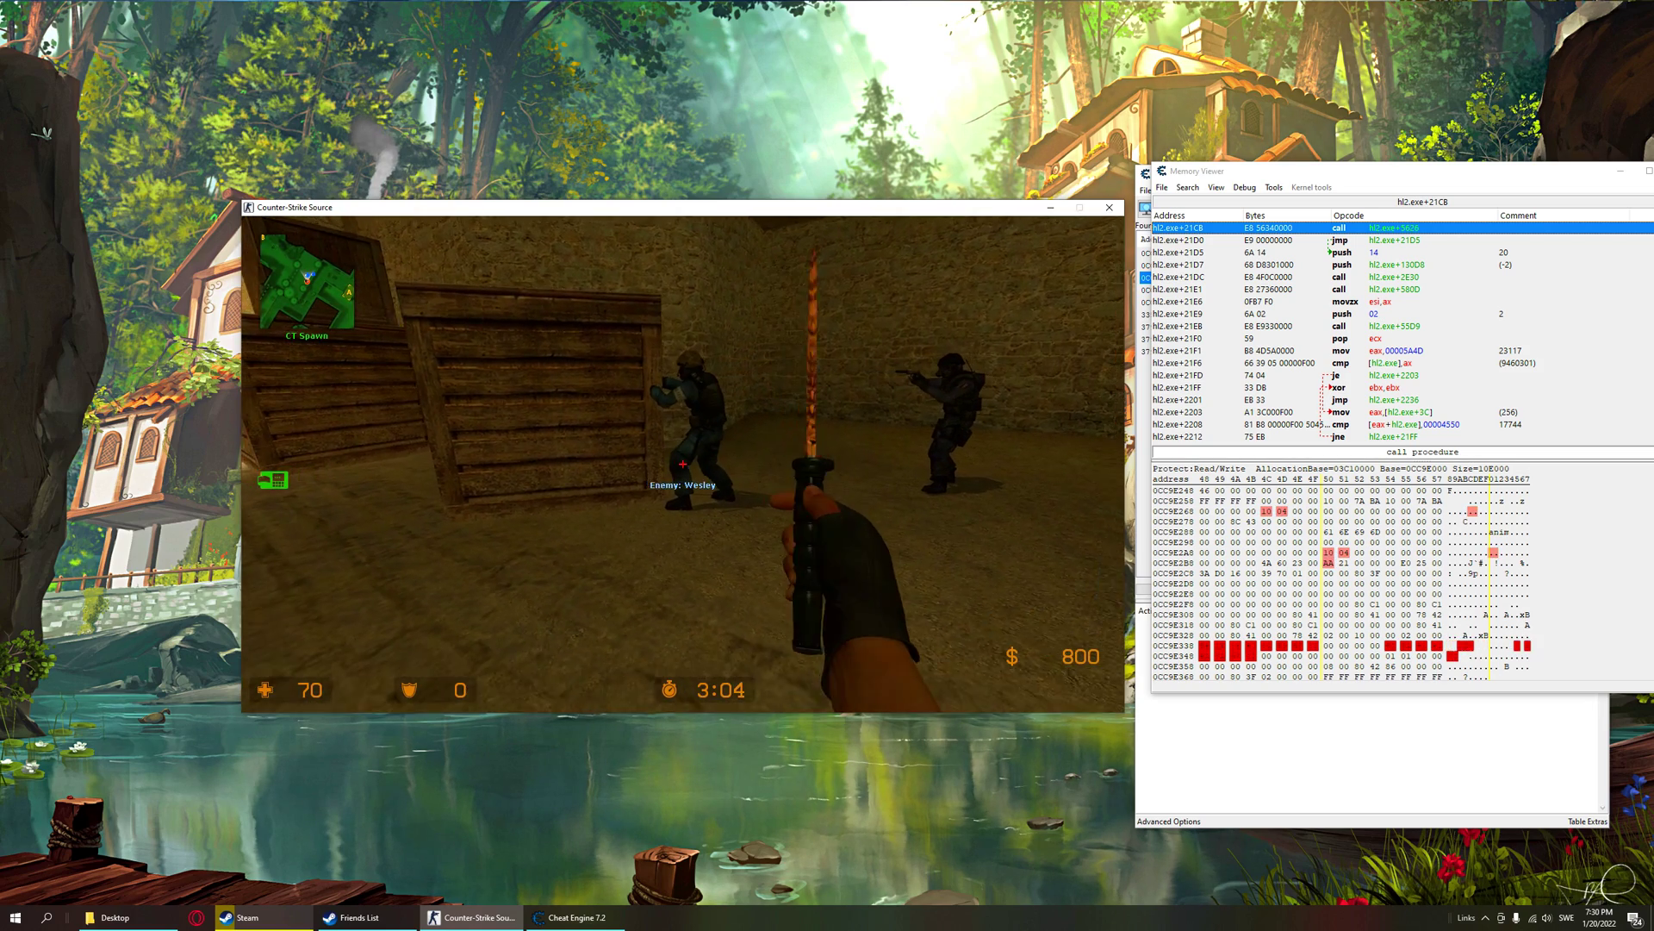
key(grave)
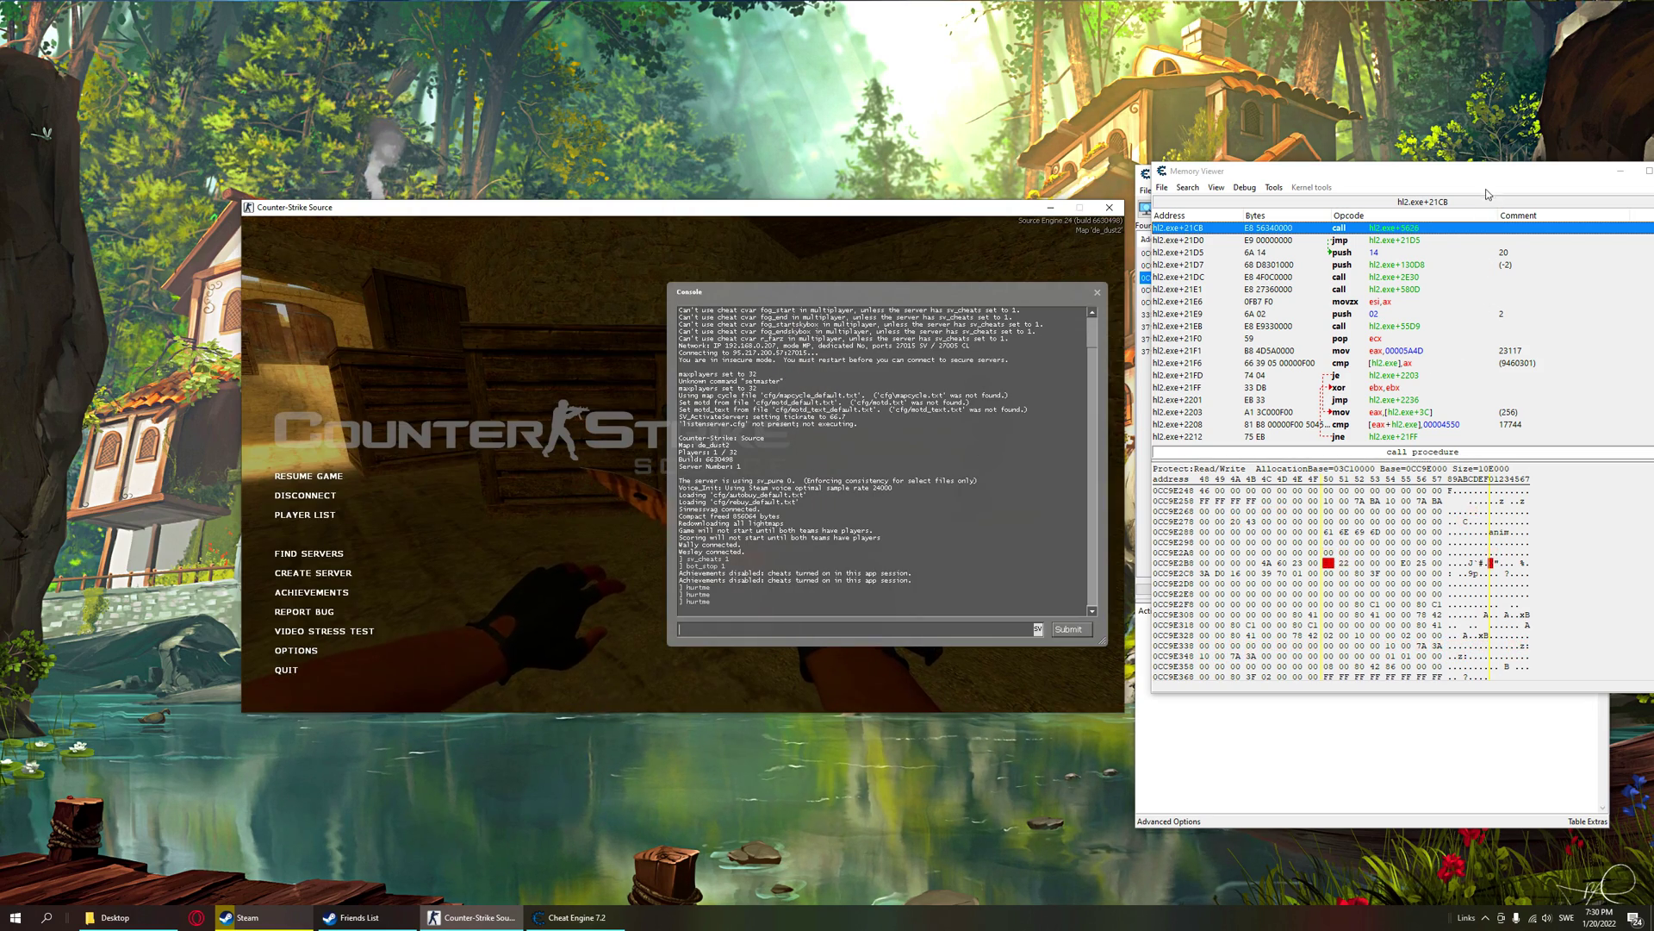
drag(1484, 175, 1318, 188)
click(1513, 187)
- Add 0CC9E248 to the address list and watch memory around 0CC9E5C8 during live play
double_click(1219, 281)
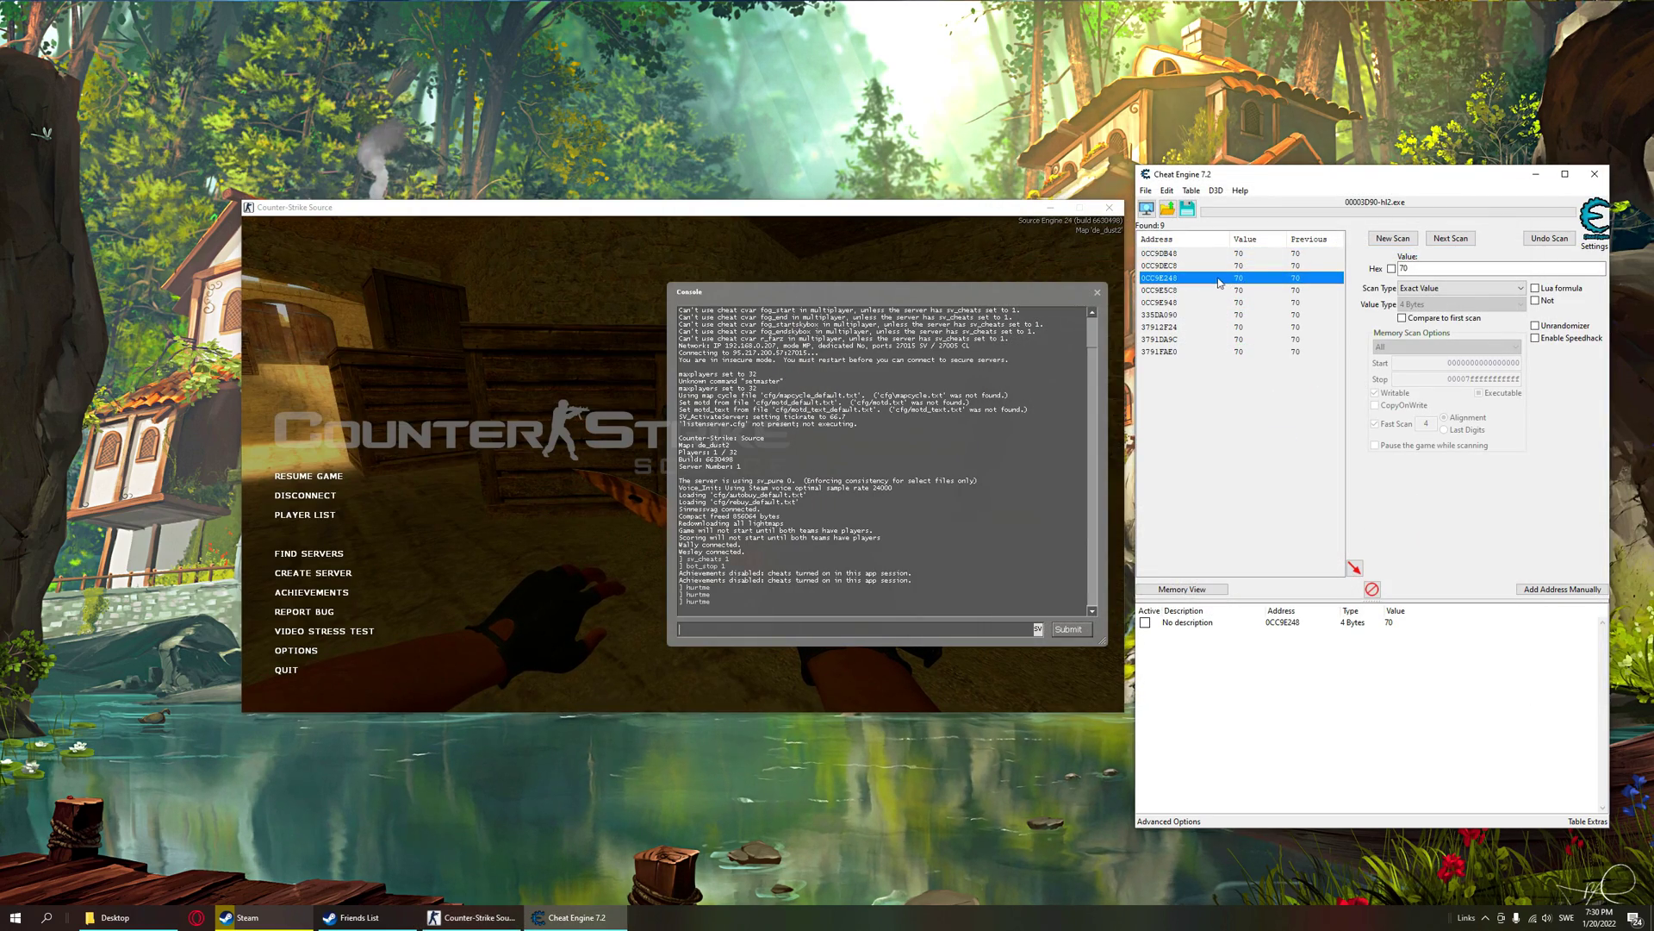
right_click(1164, 296)
click(1206, 349)
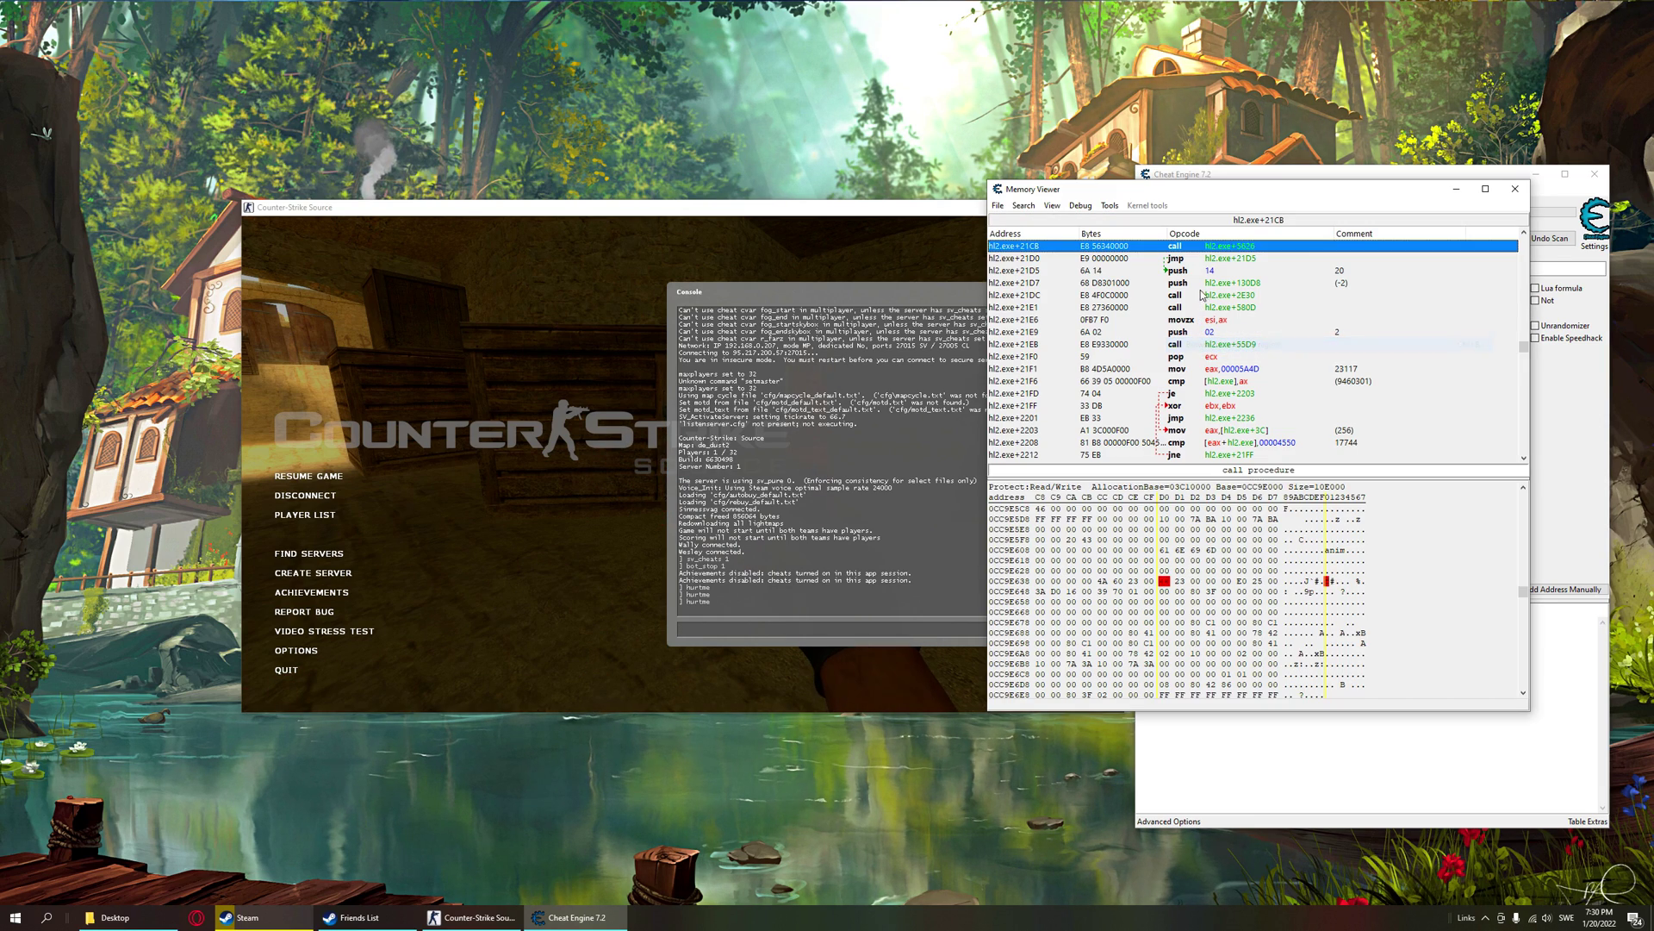
drag(1229, 194, 1346, 184)
click(1037, 269)
key(Escape)
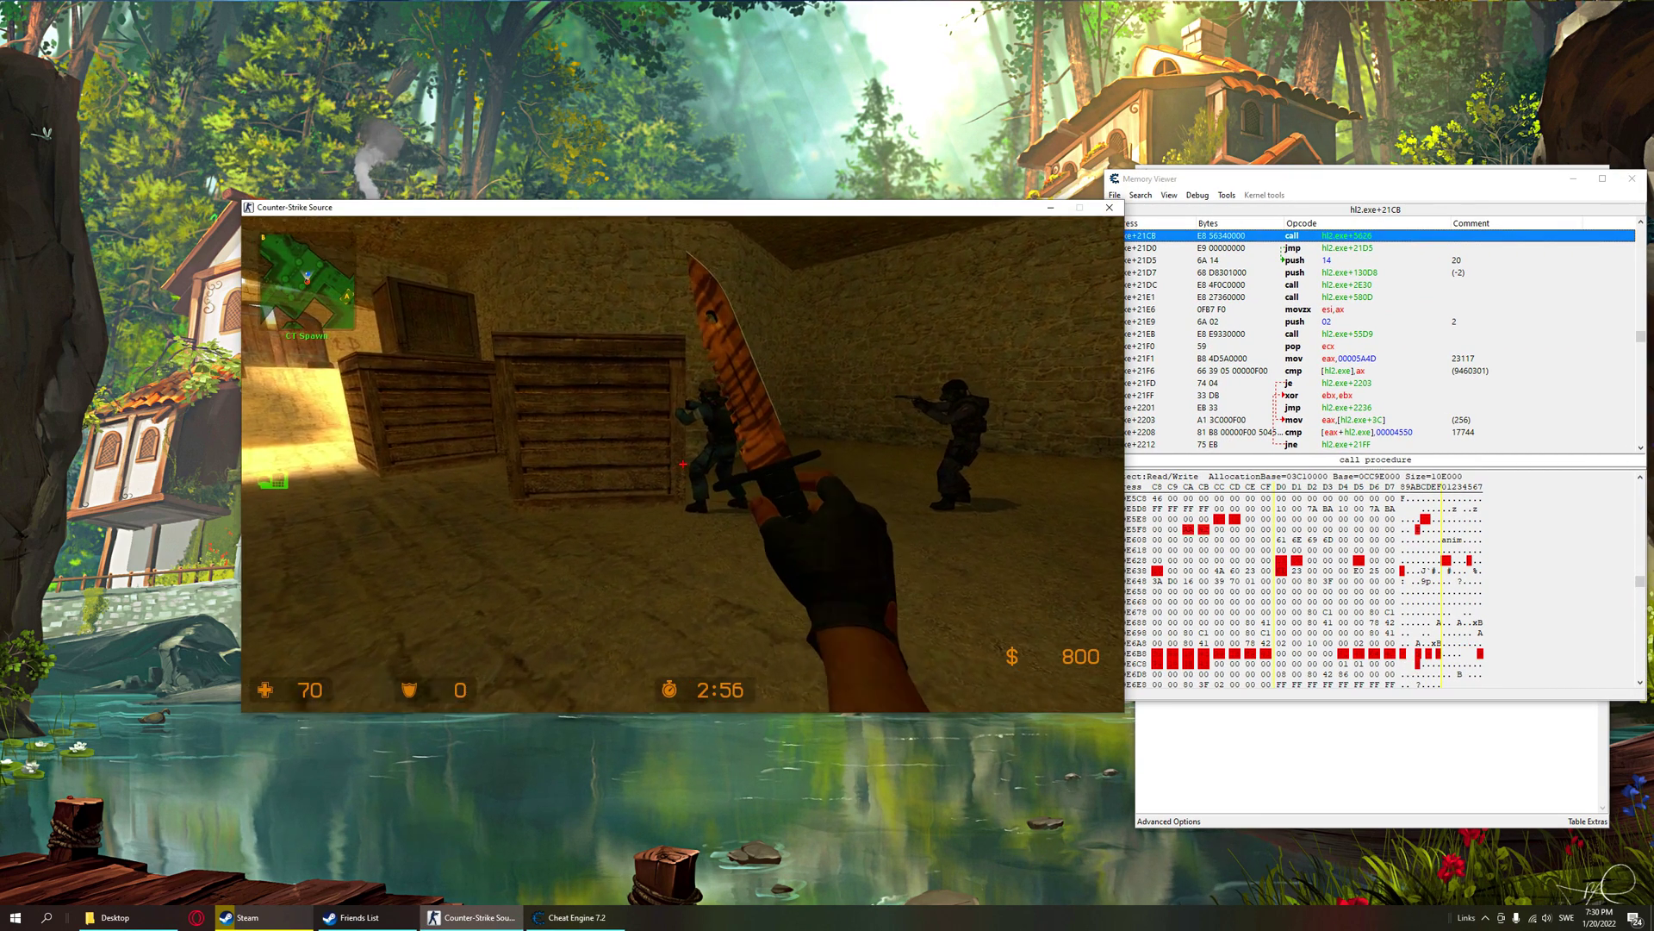
key(Escape)
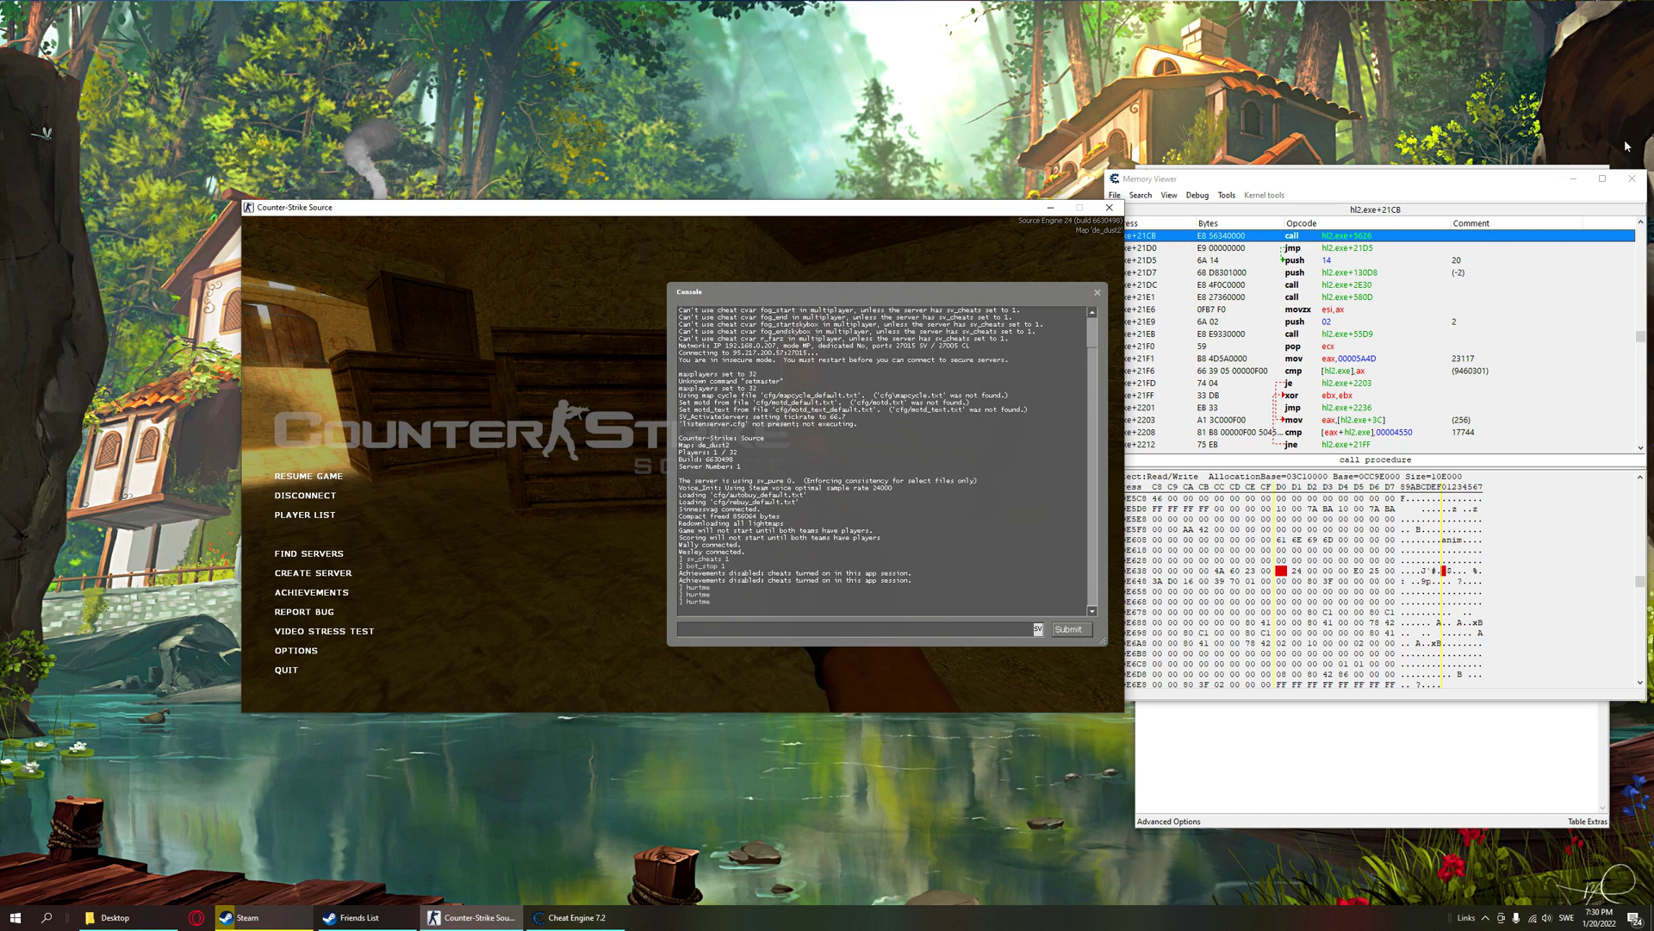
click(1632, 178)
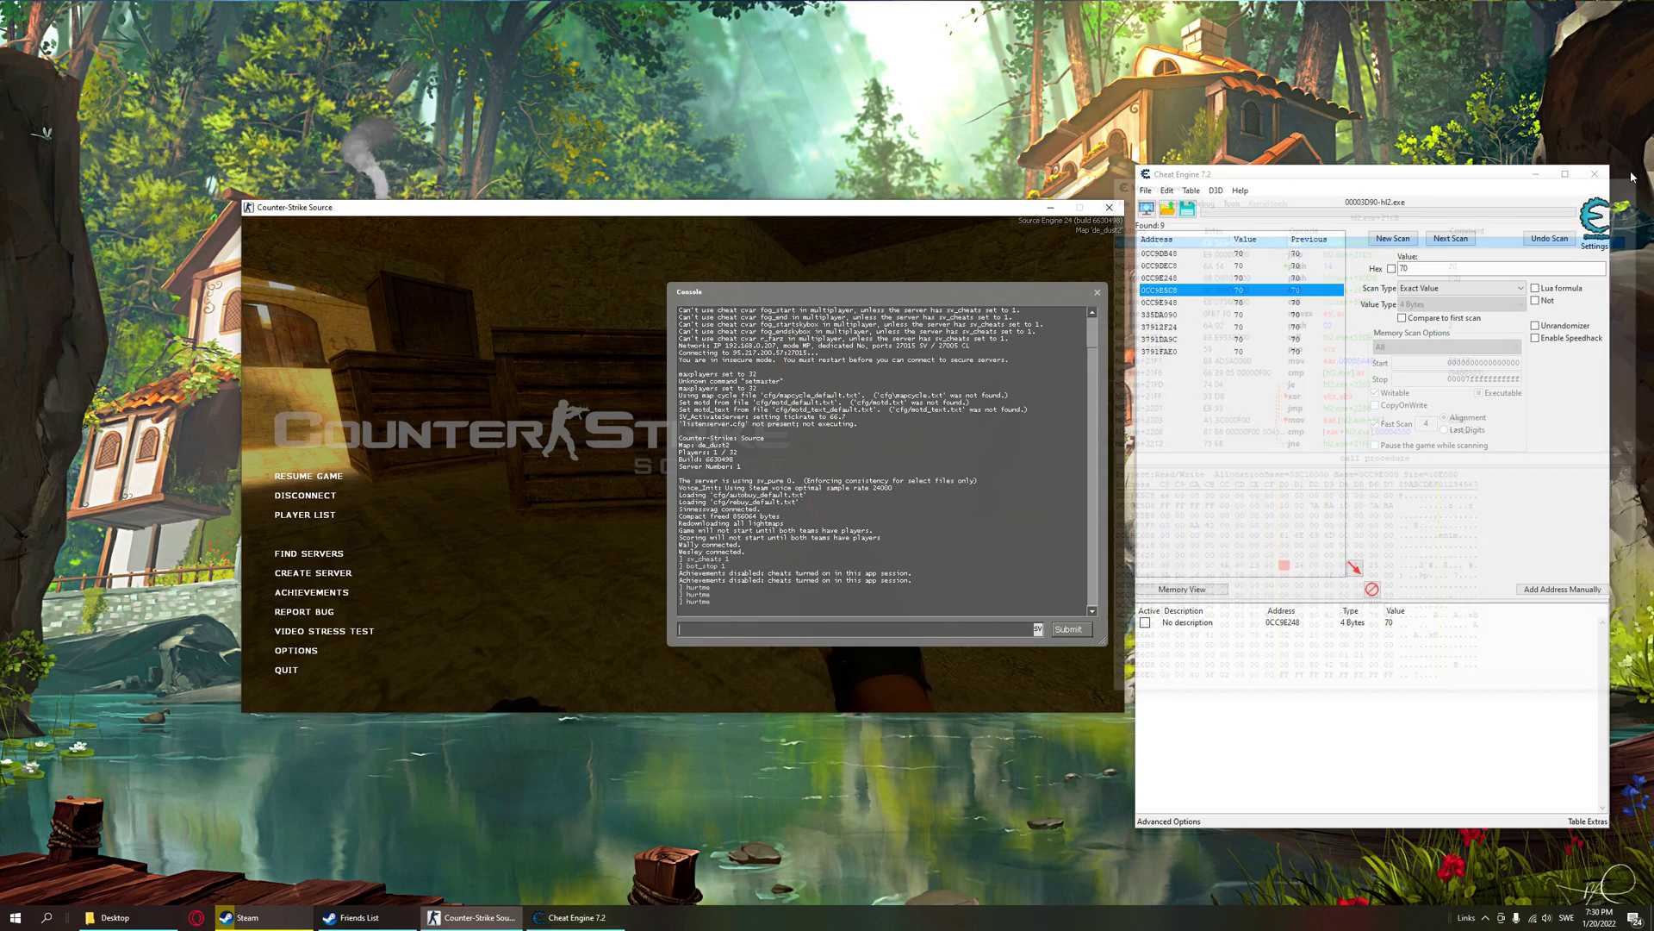
- Watch memory around 0CC9E948 while moving the player around the crates
right_click(1173, 302)
click(1215, 356)
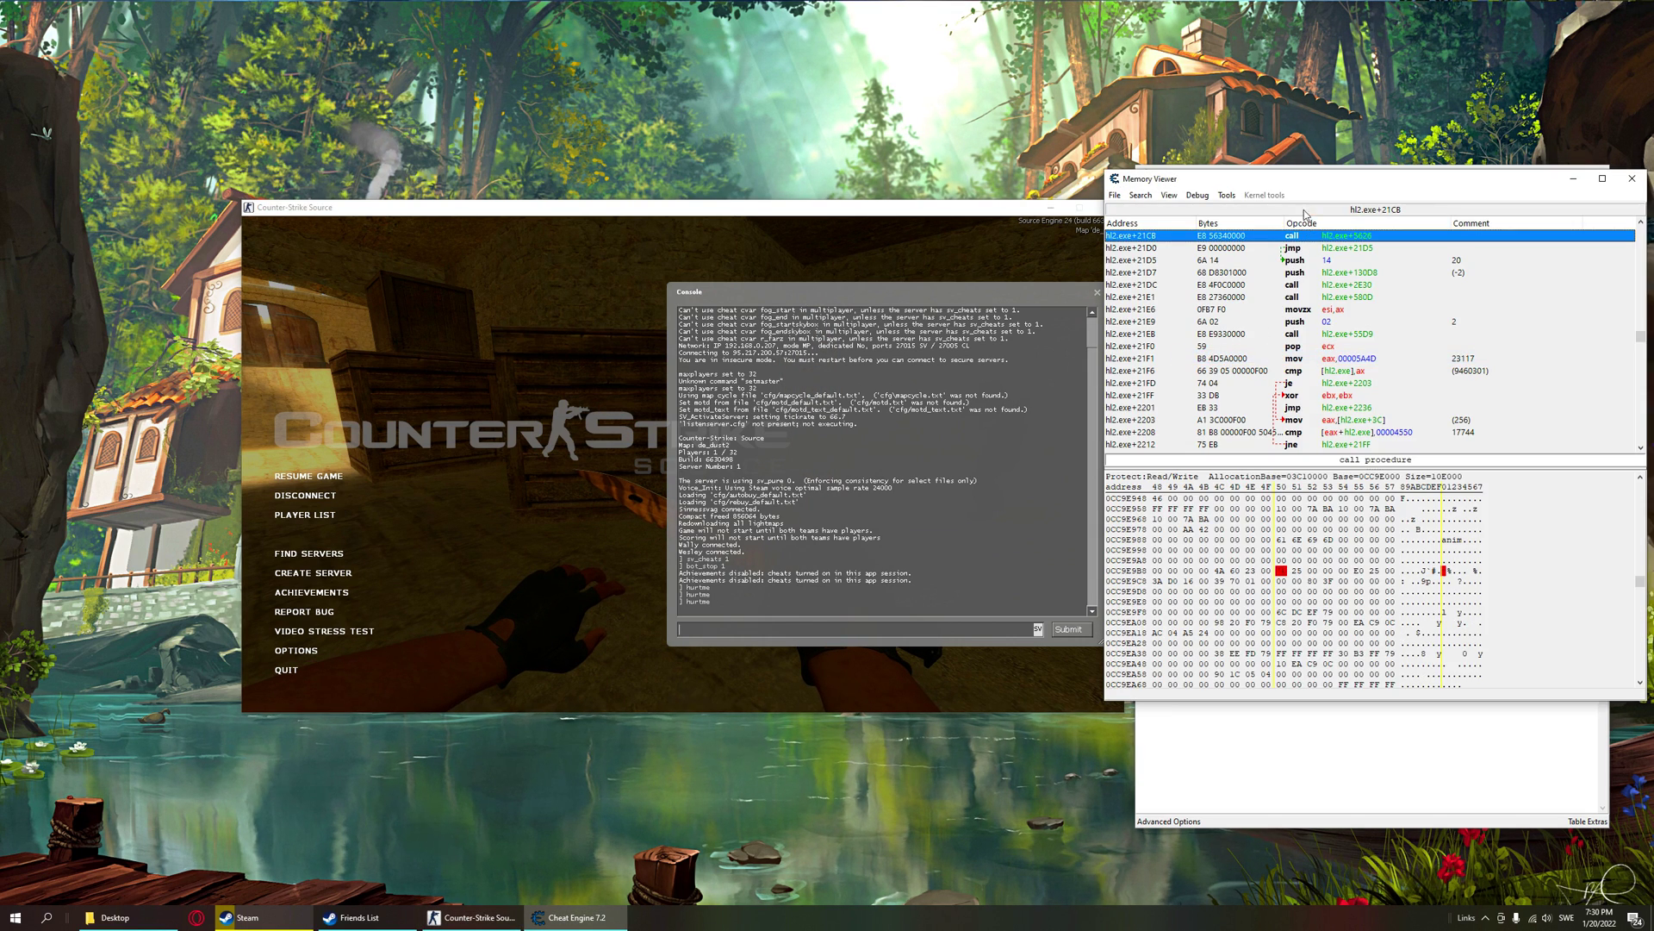
drag(1280, 182, 1294, 179)
click(1033, 250)
key(Escape)
key(a)
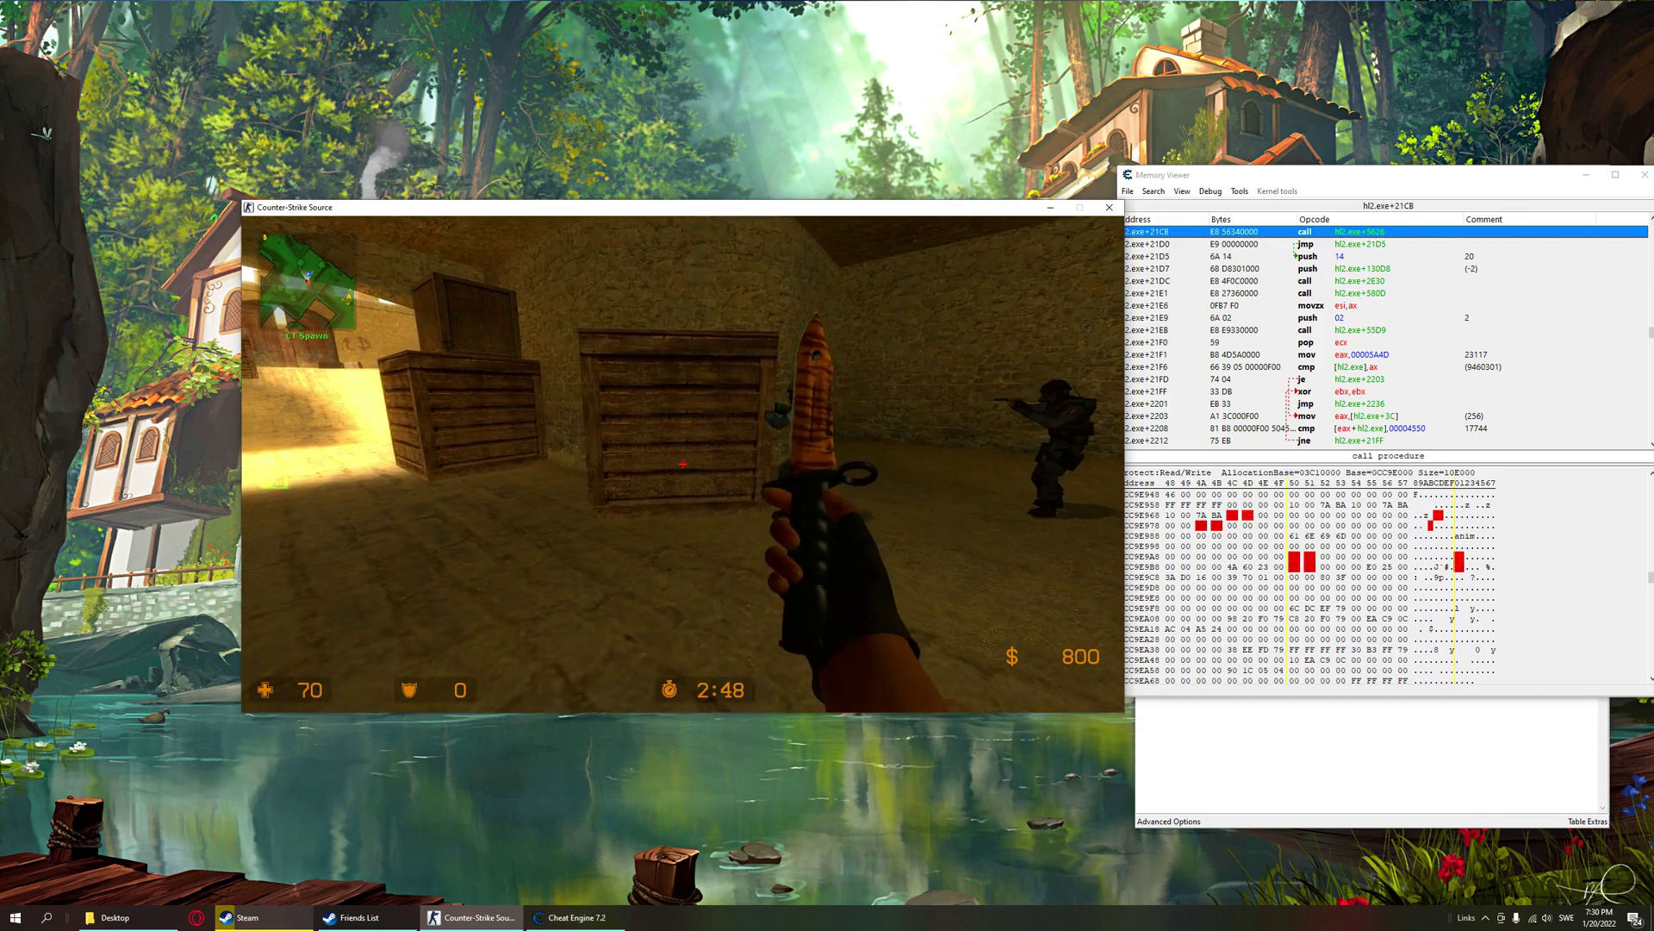
key(d)
key(w)
key(a)
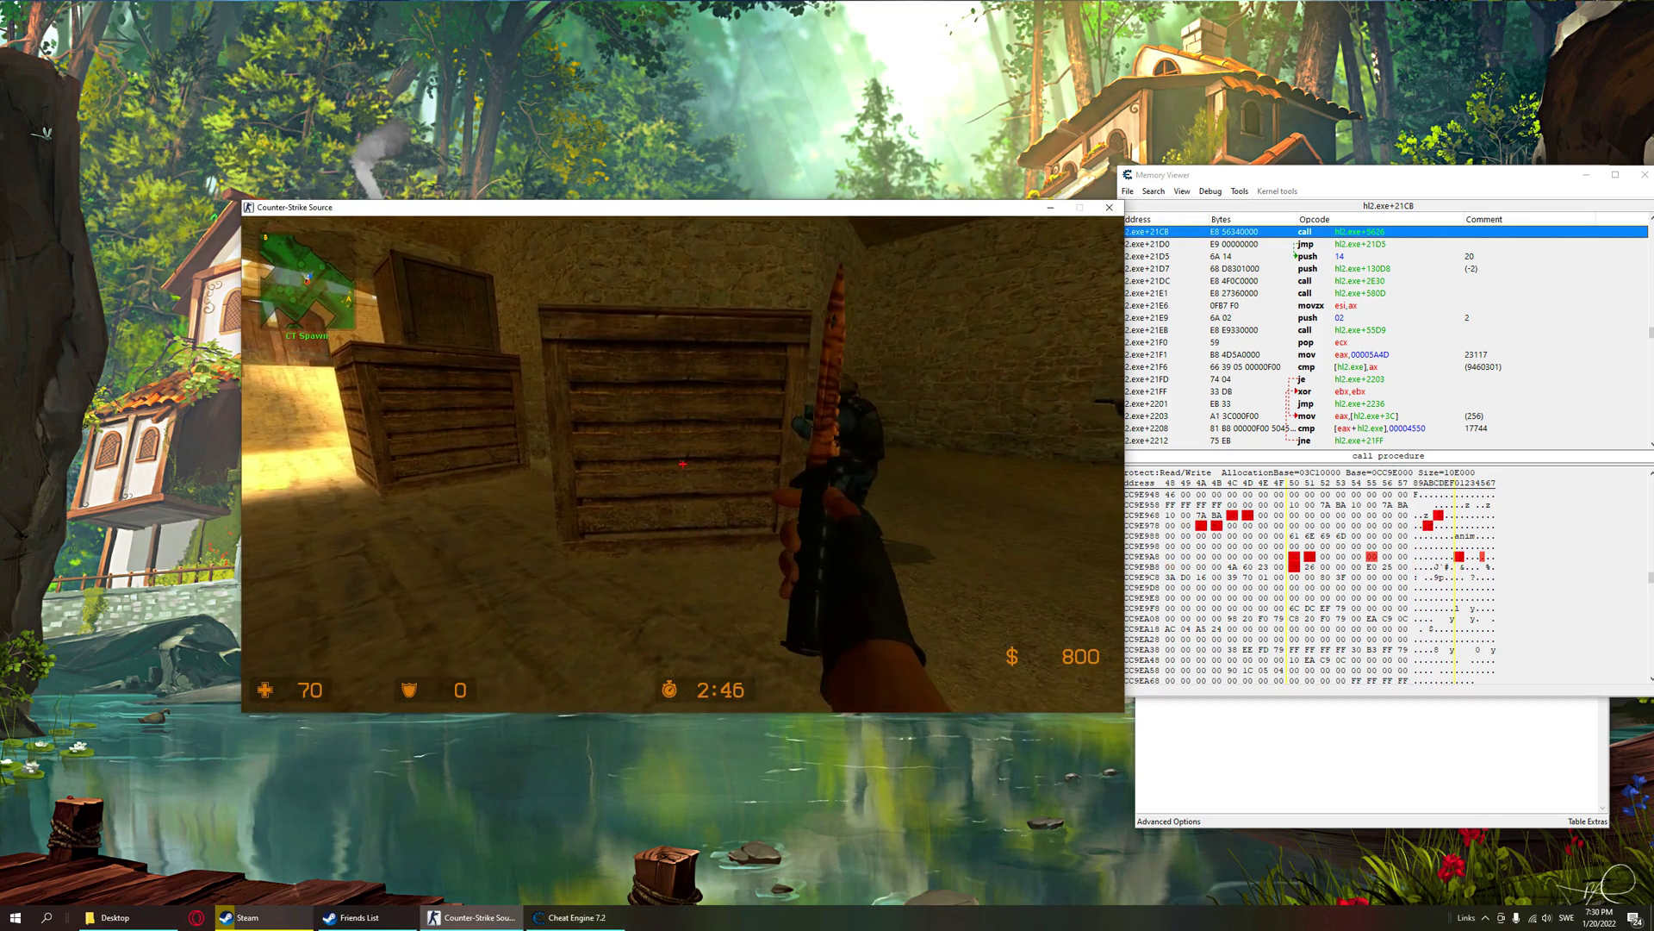
key(grave)
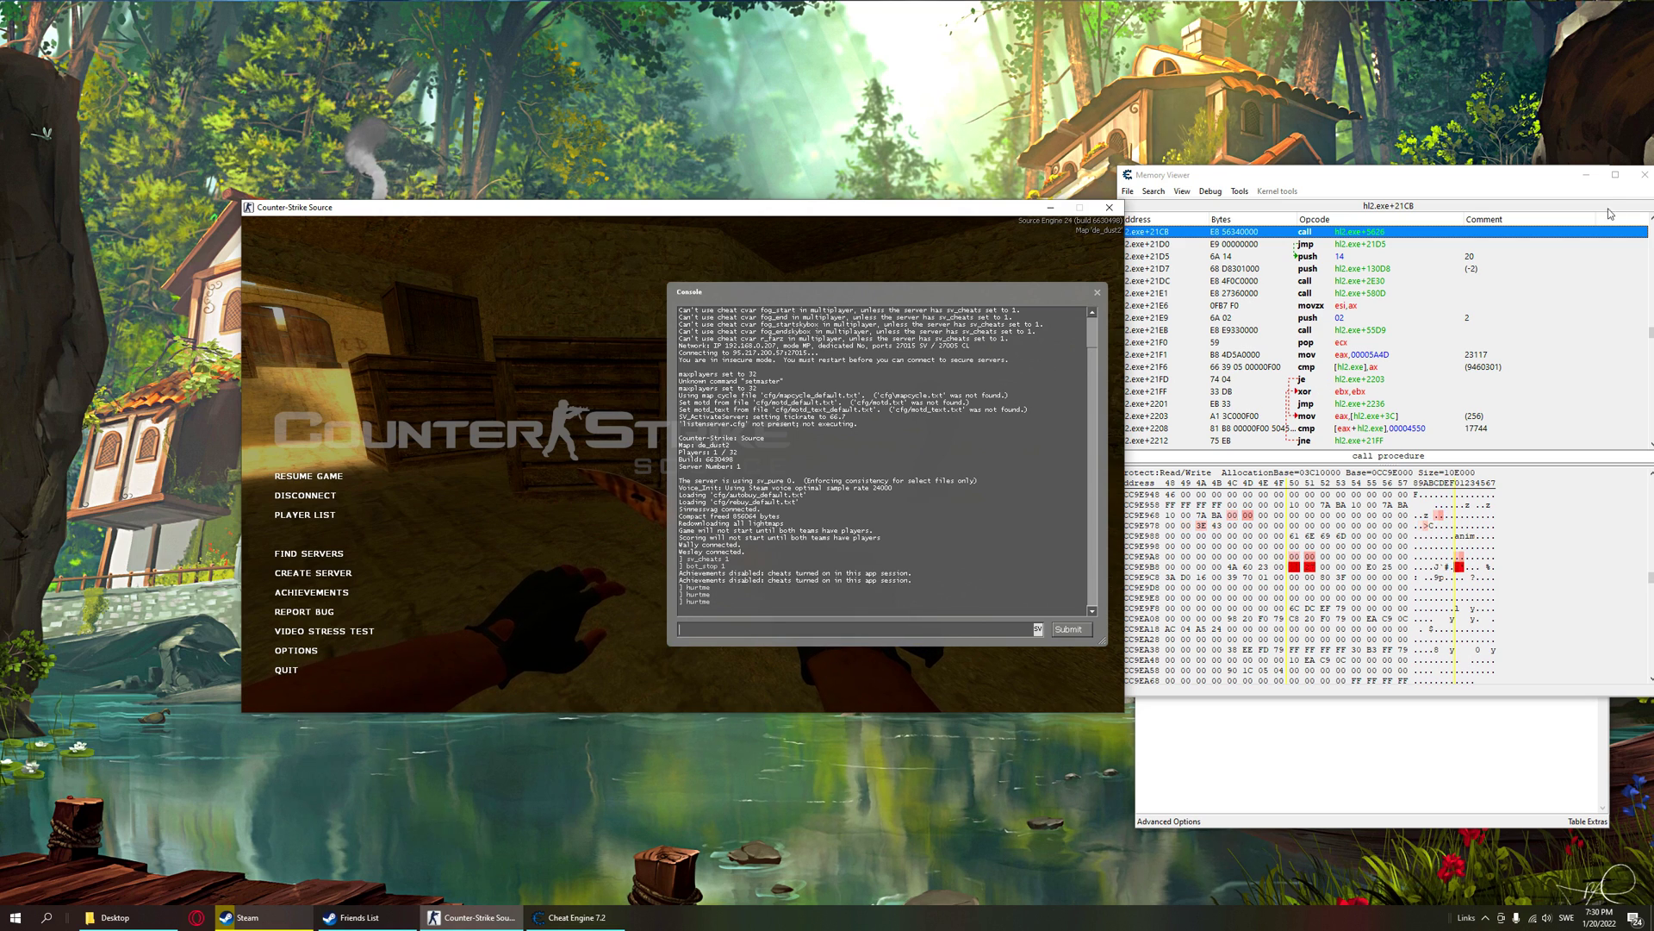
click(1644, 174)
- Add 335DA090 and 0CC9E948 to the address list, then delete the 335DA090 entry
double_click(1185, 314)
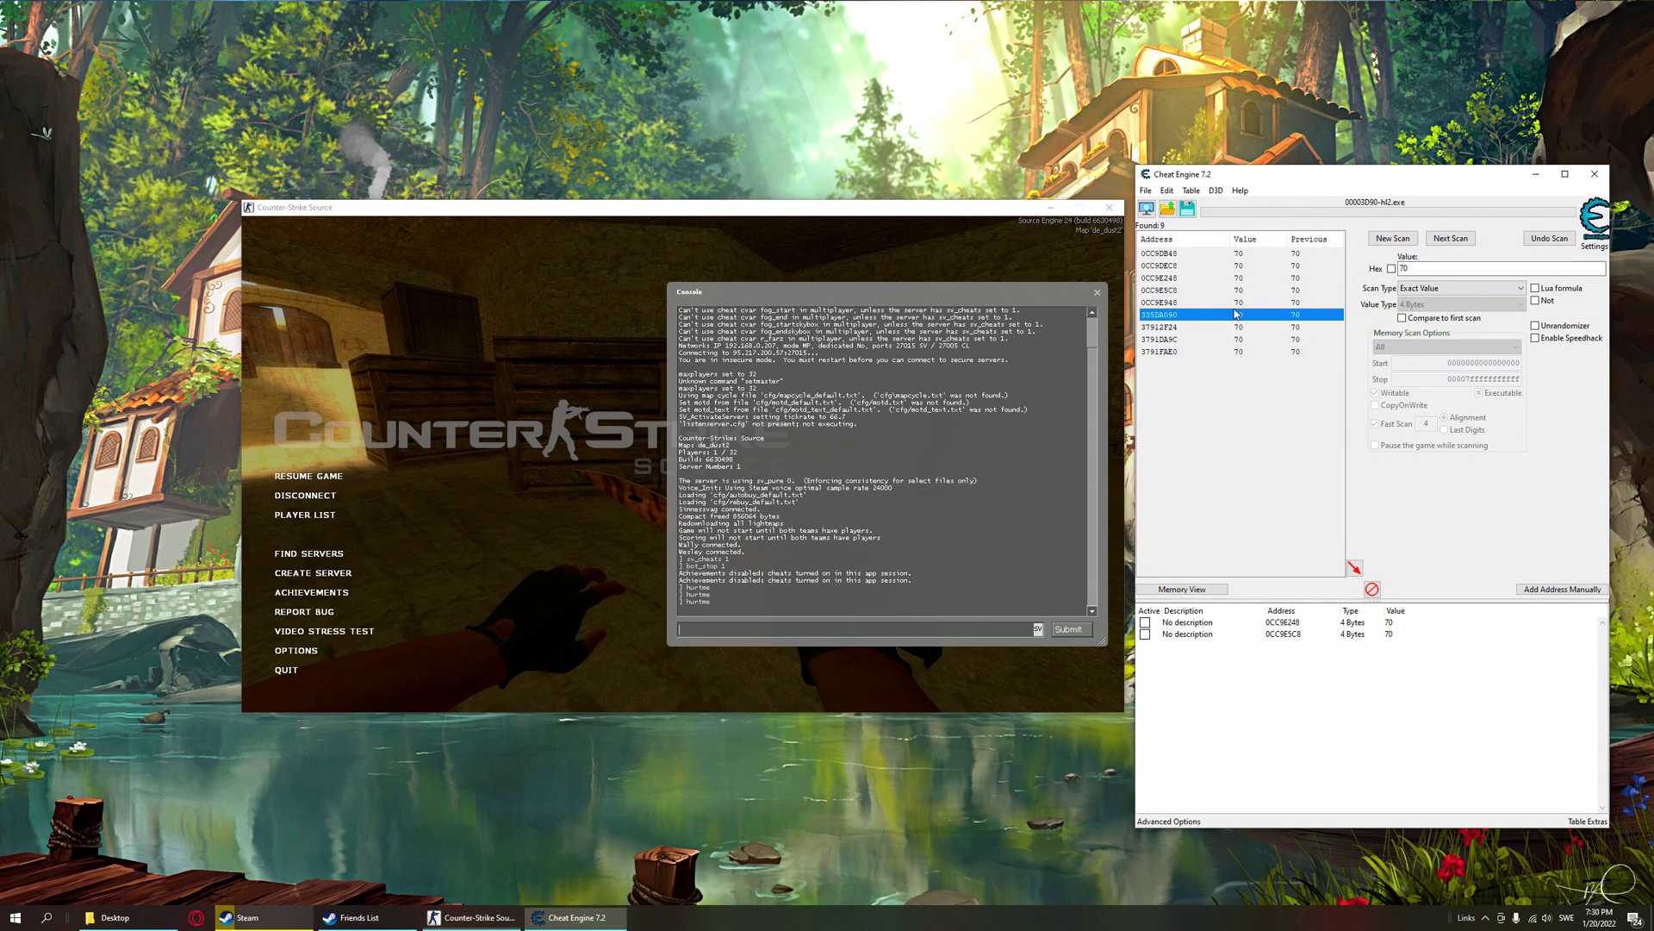
double_click(1183, 304)
right_click(1290, 645)
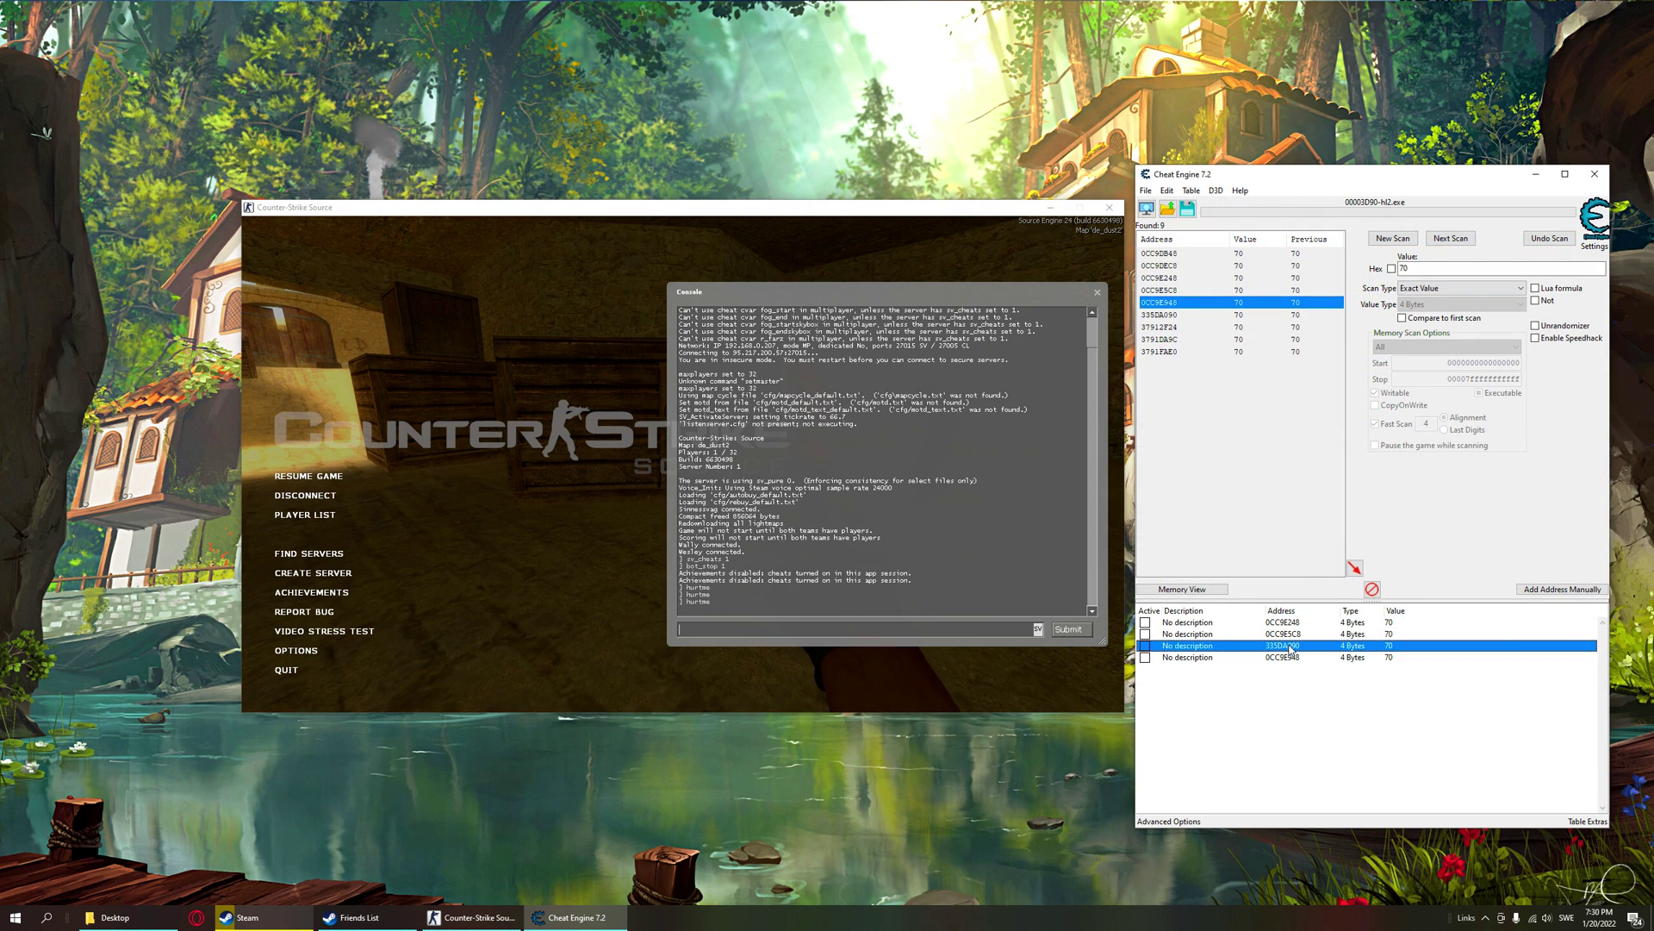
click(1339, 313)
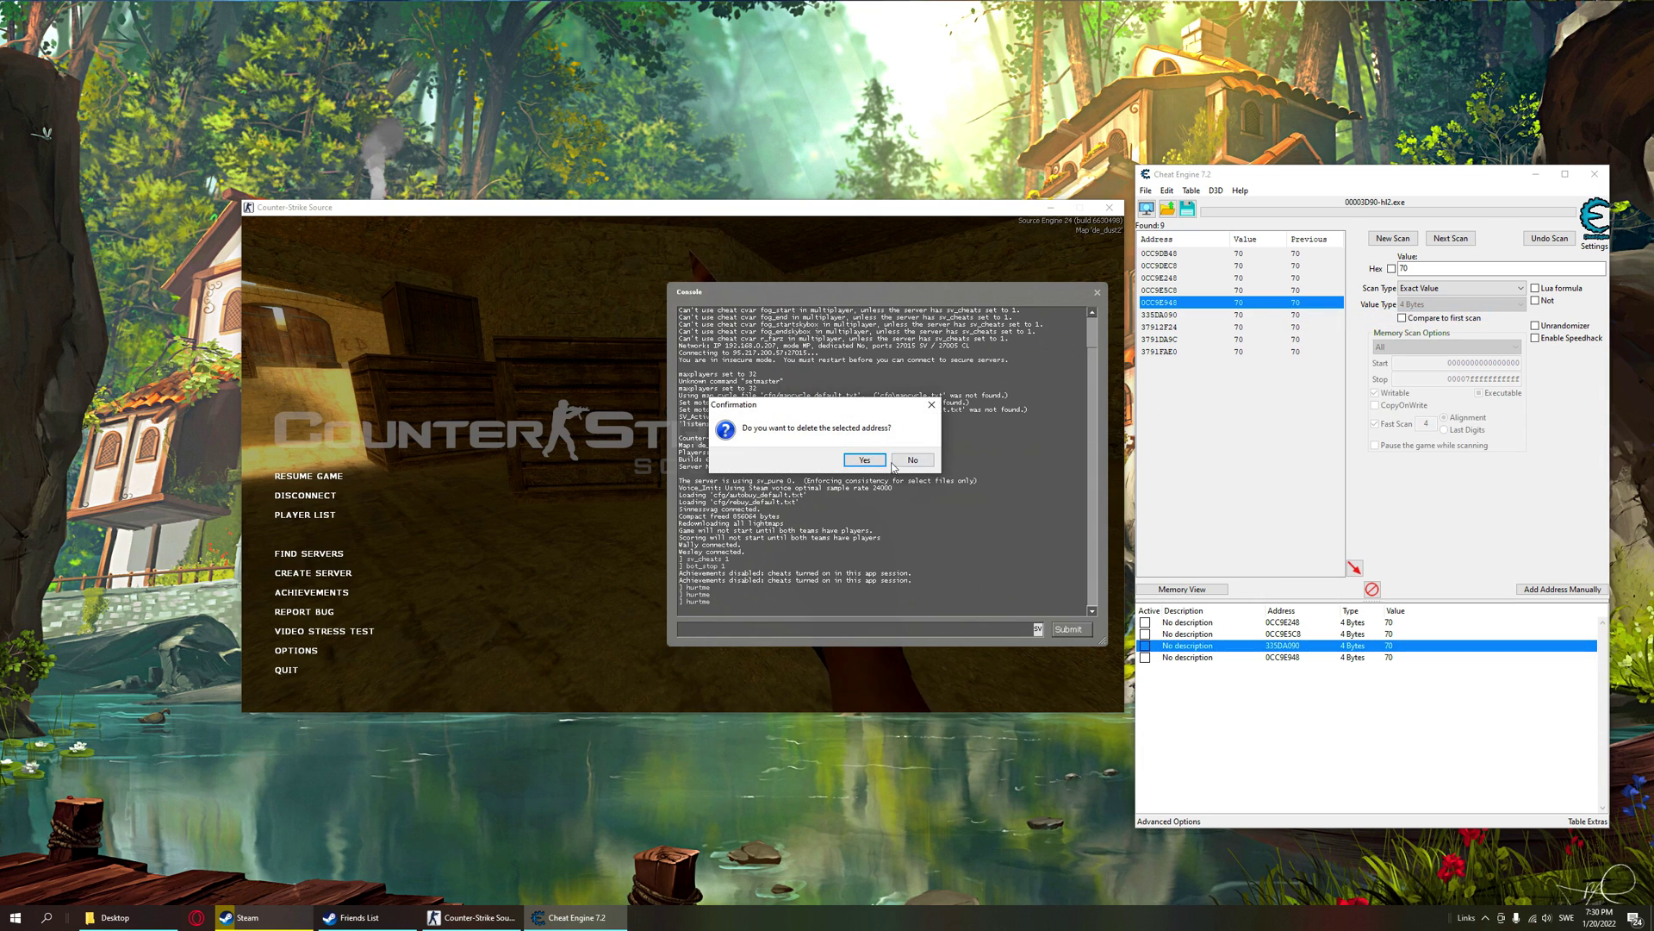
click(864, 459)
- Watch memory around result 335DA090 during live play
click(1171, 314)
right_click(1166, 315)
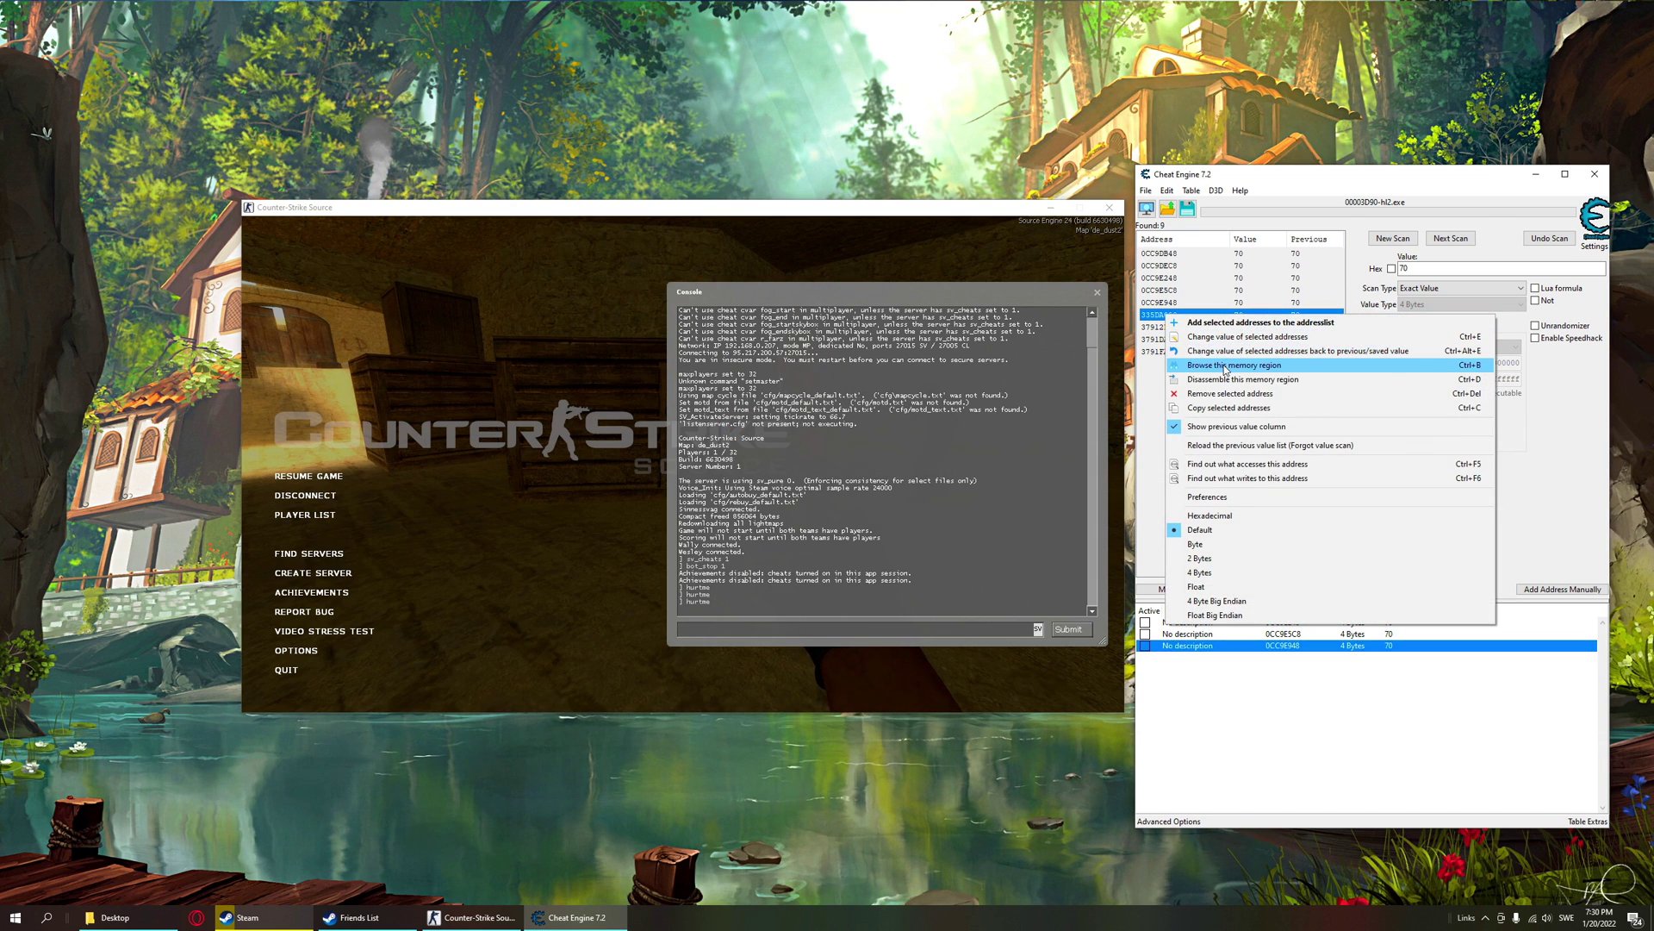
click(1225, 369)
click(960, 276)
key(Escape)
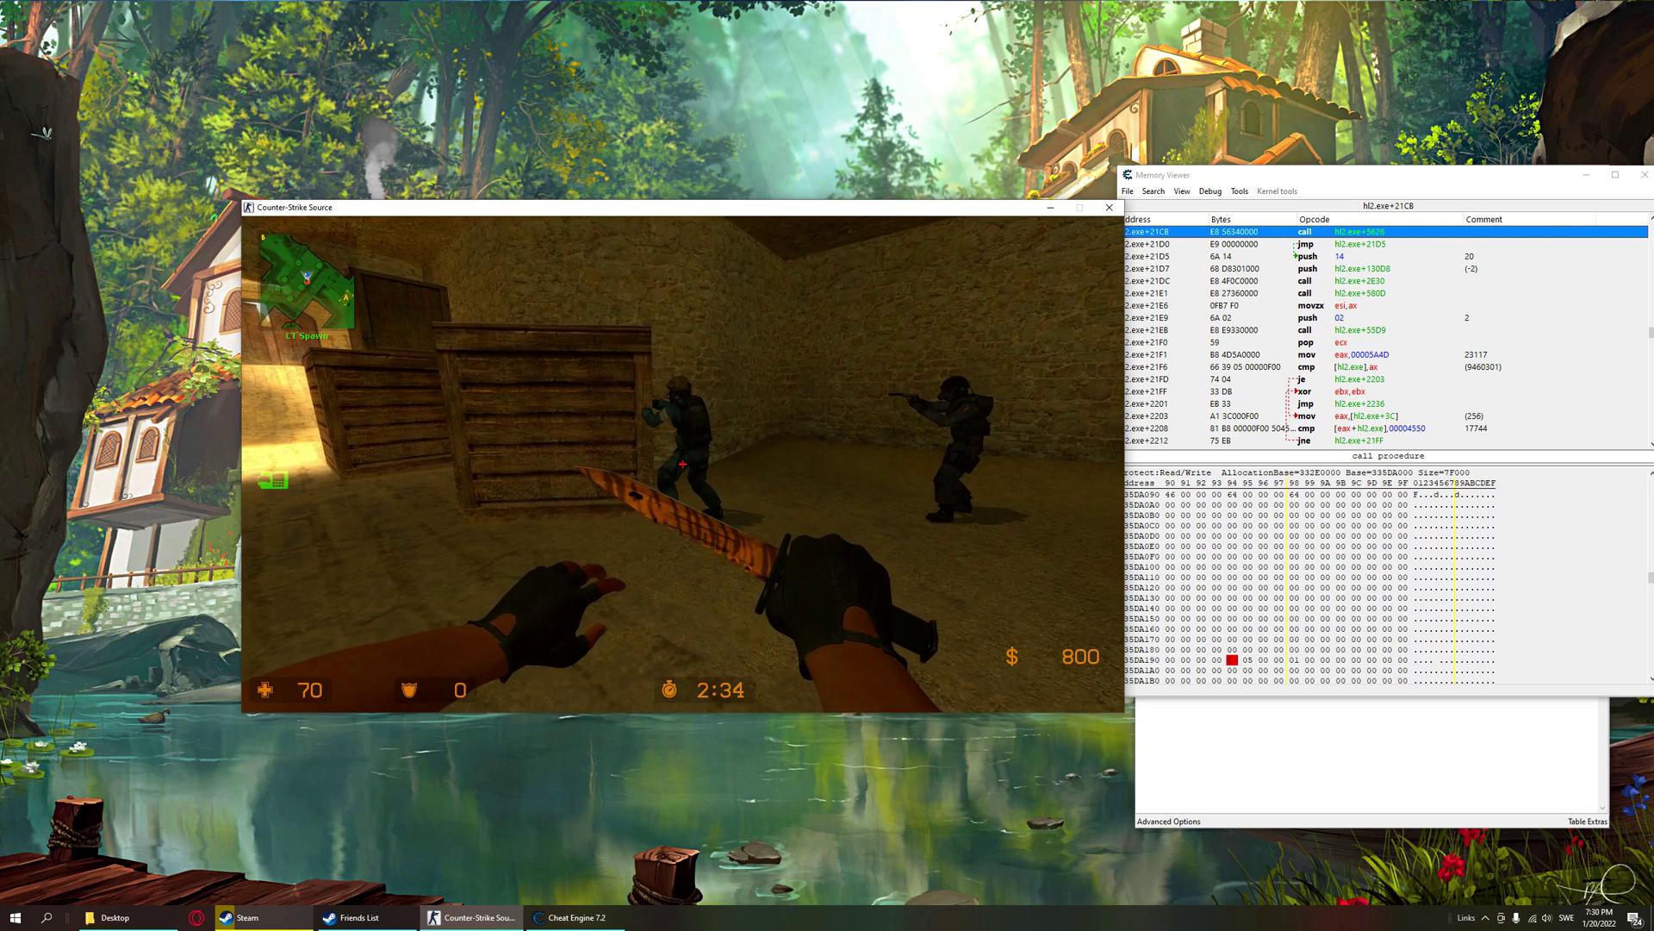
key(Escape)
click(1235, 661)
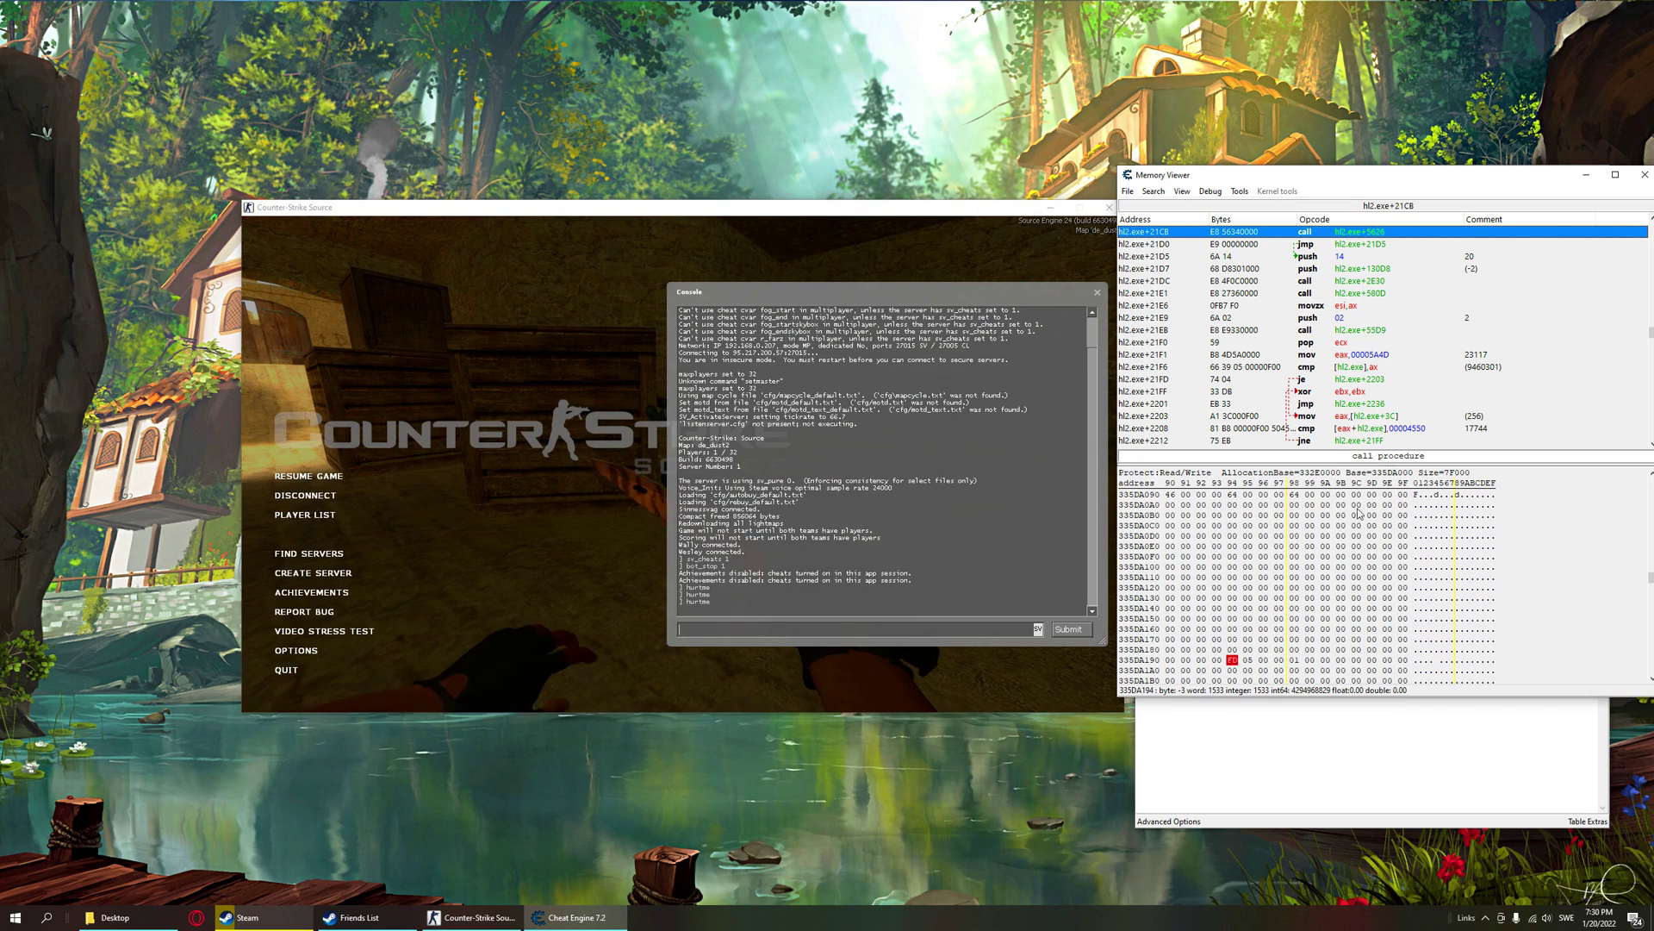
drag(1500, 179, 1383, 166)
click(1528, 161)
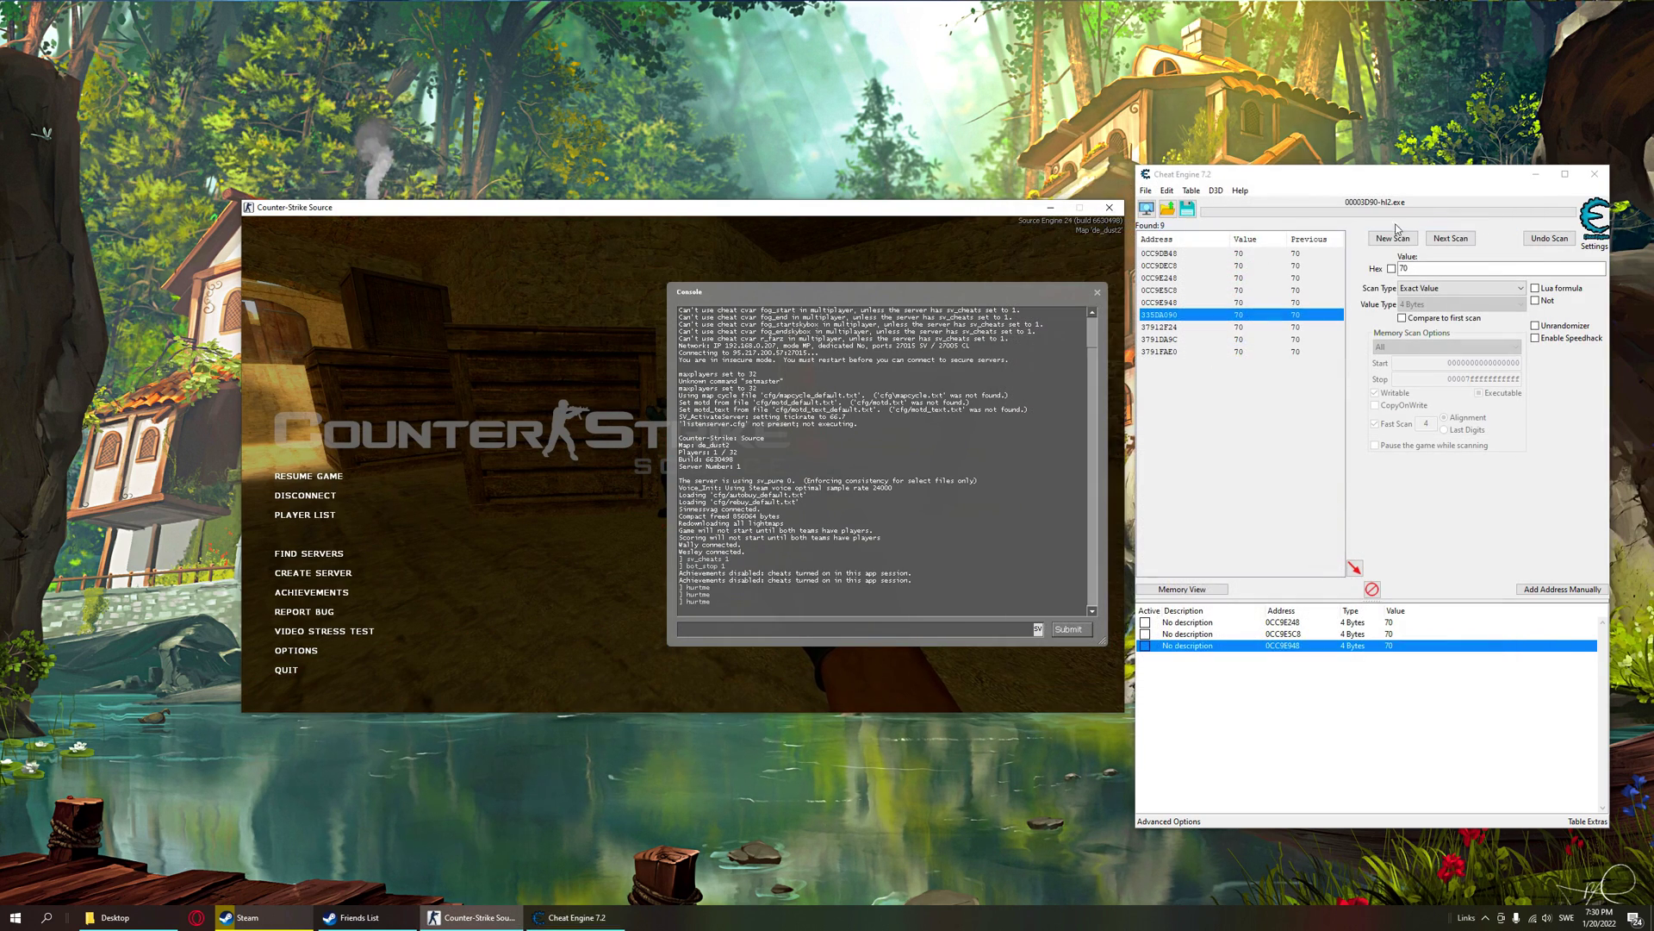
- Browse the 335DA090 memory region a second time while the game runs
right_click(1190, 318)
click(1234, 378)
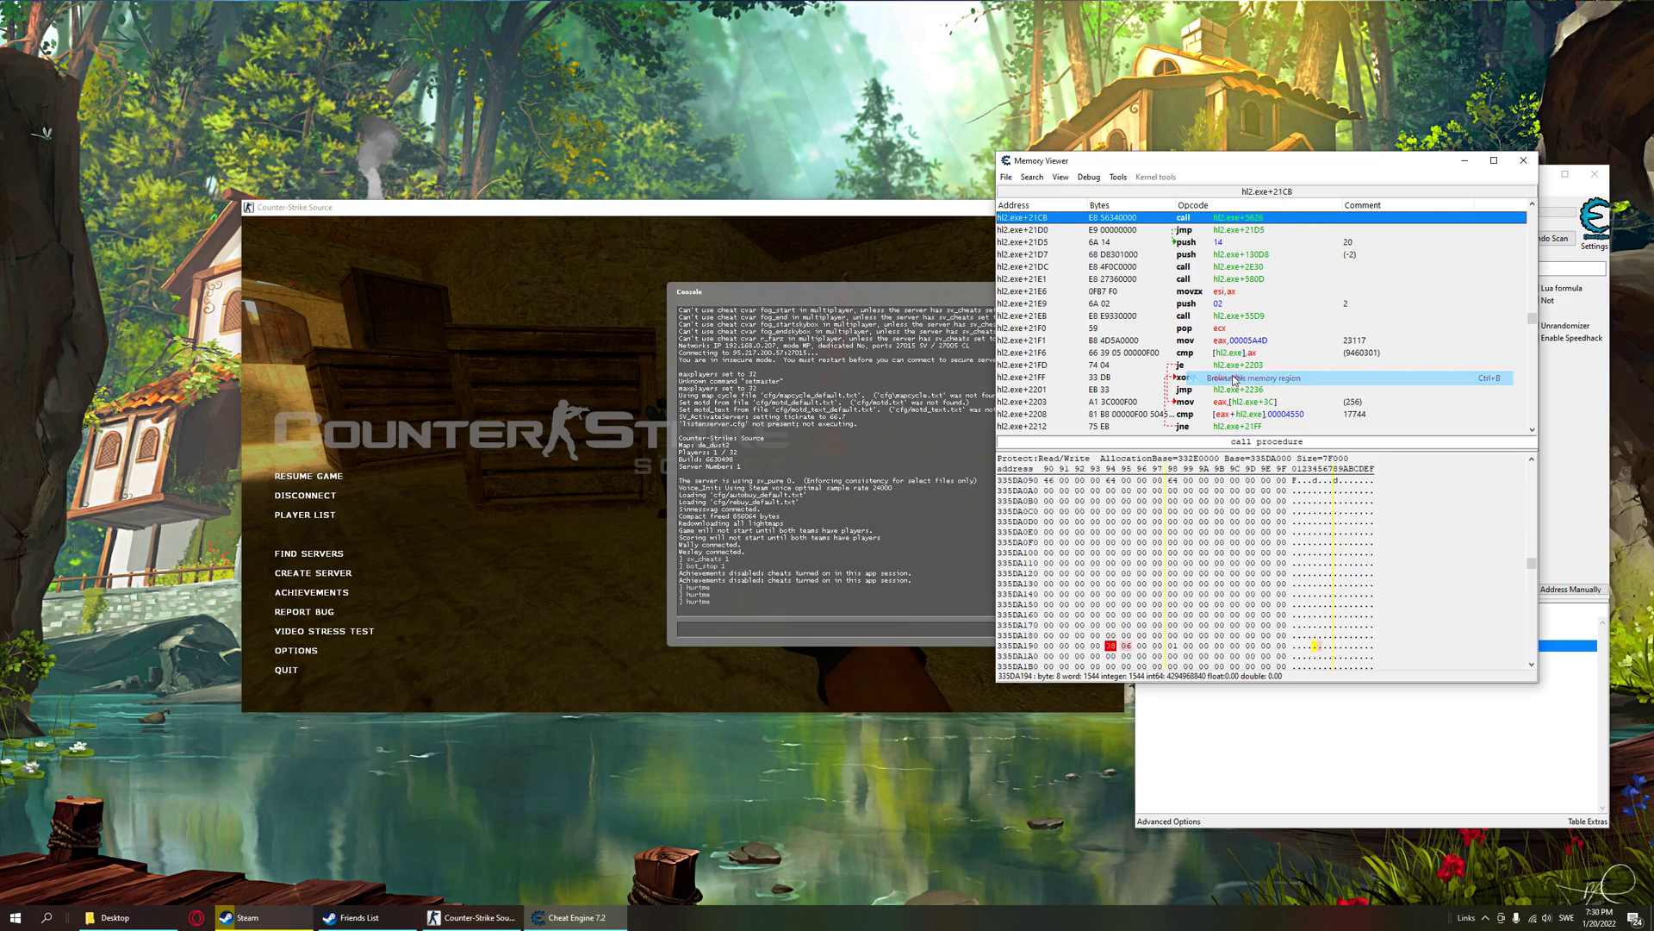
drag(1201, 169, 1312, 169)
click(948, 226)
key(Escape)
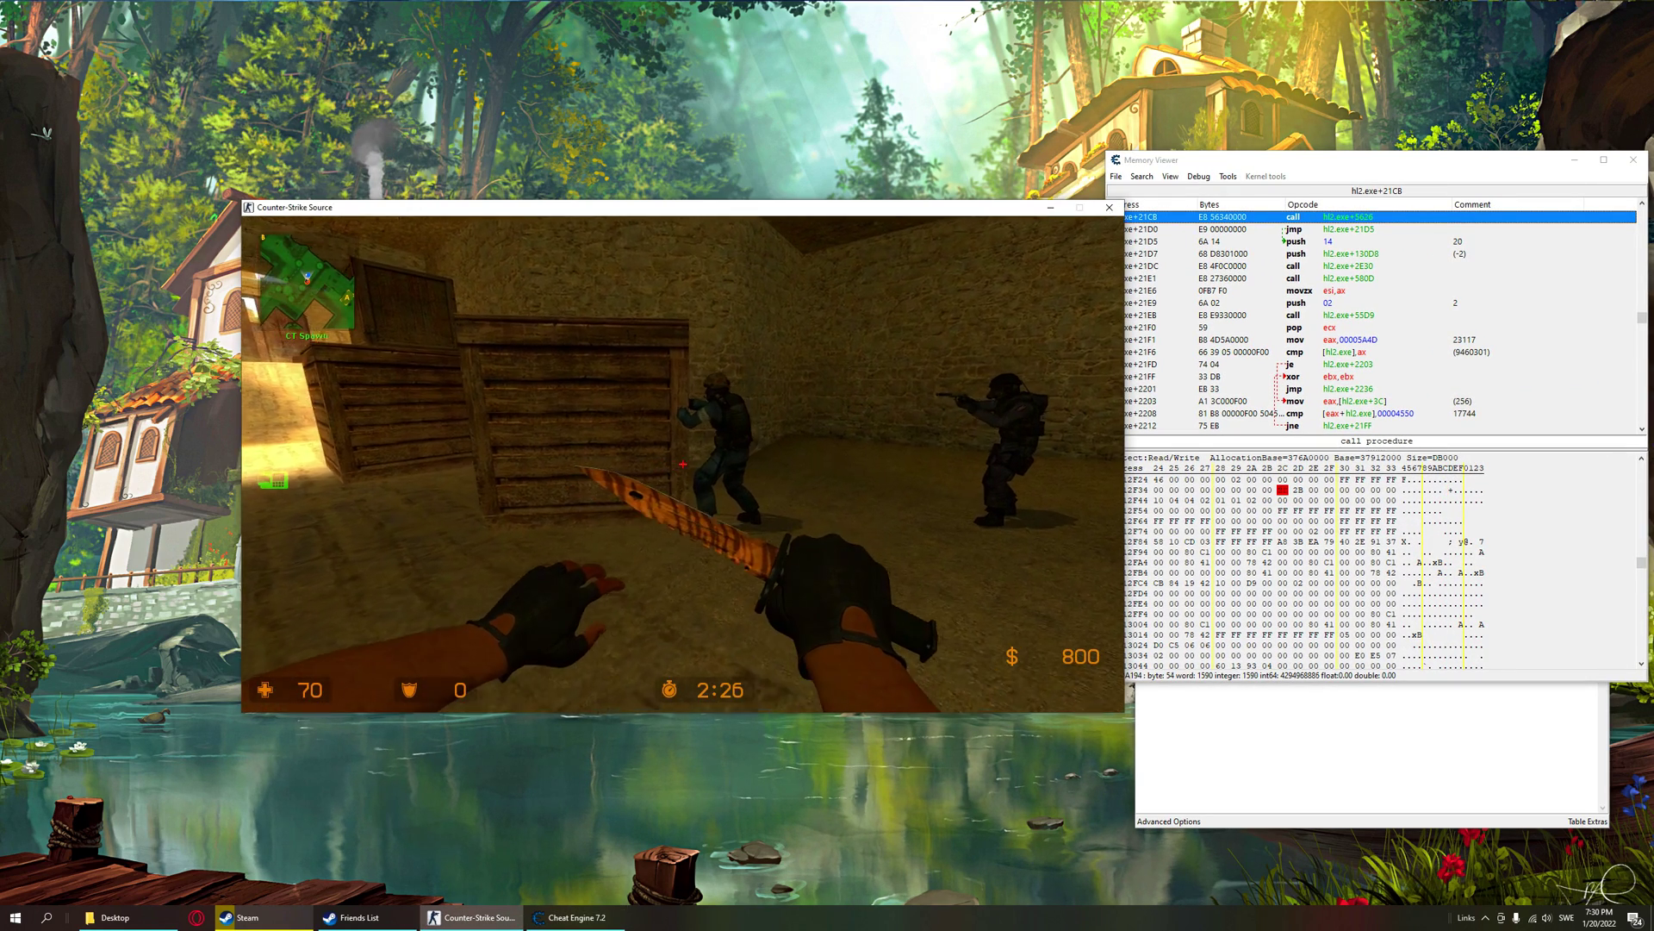
key(Escape)
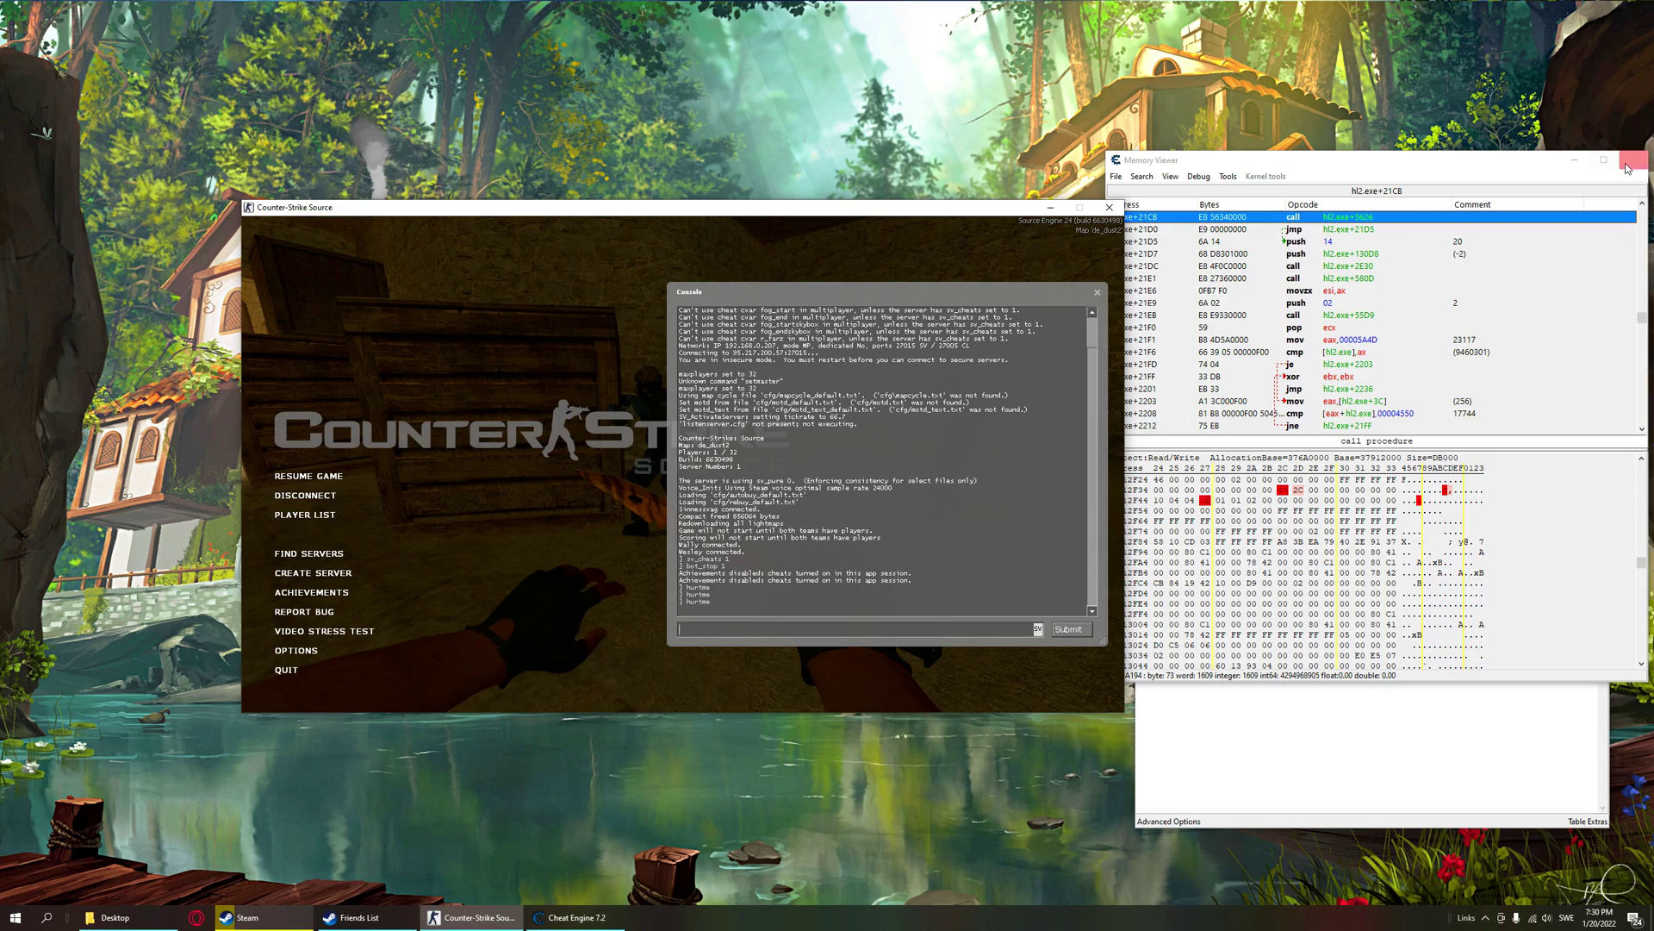
click(1626, 167)
- Browse memory of another found address while walking toward the crates
right_click(1202, 349)
click(1240, 390)
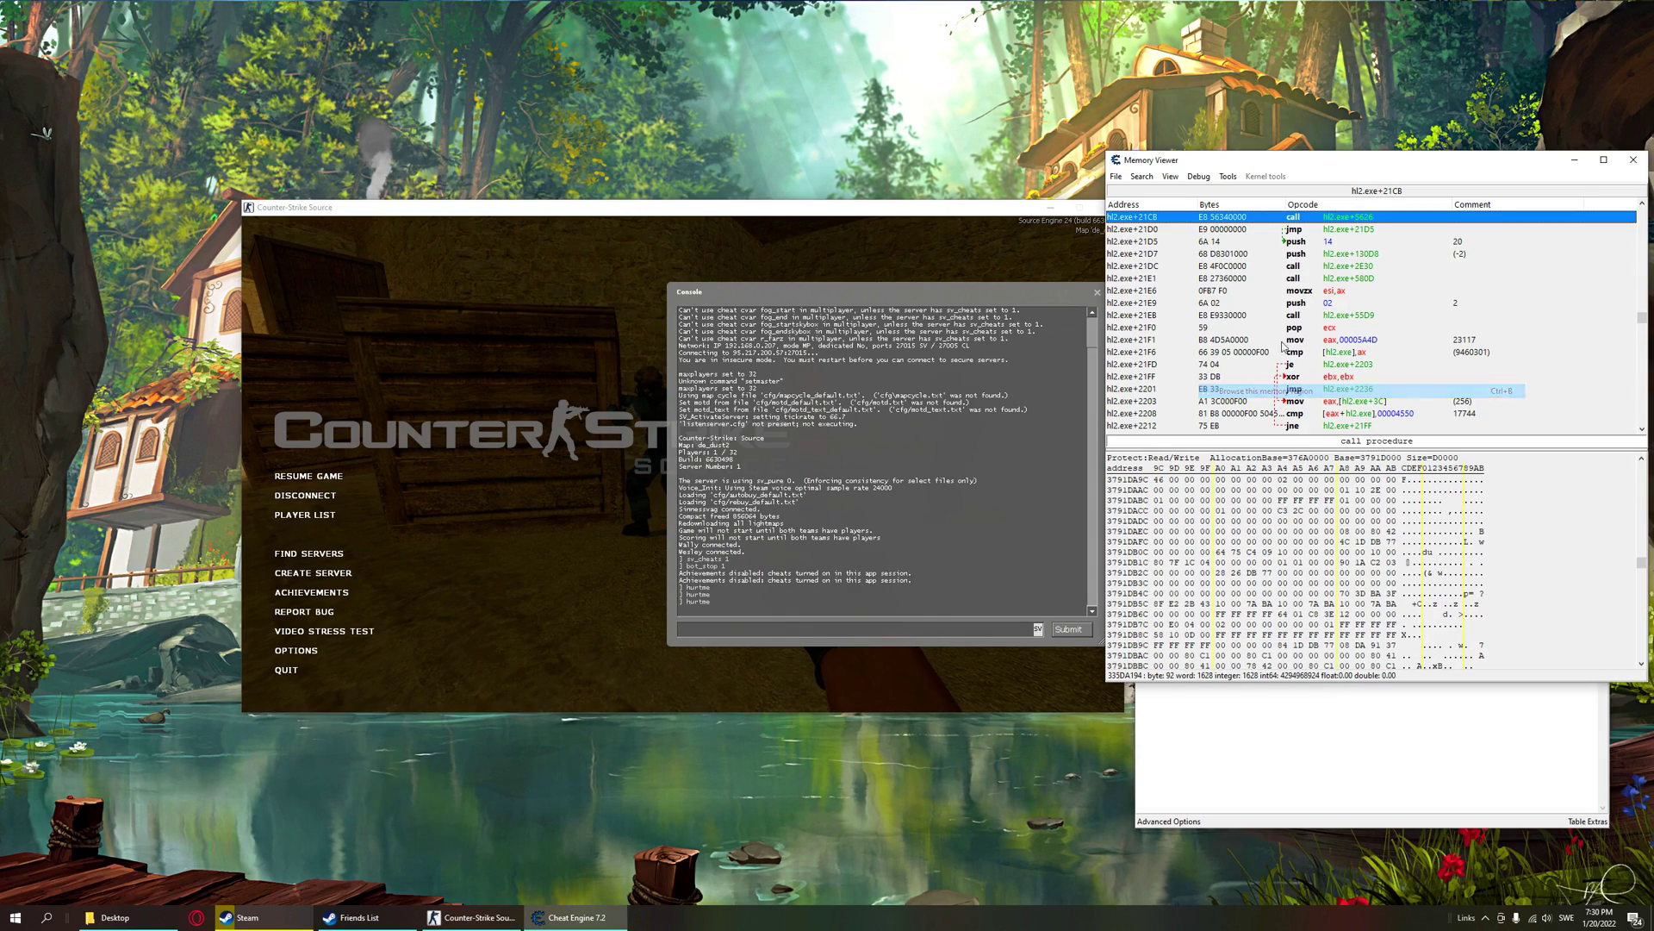
drag(1318, 164, 1351, 167)
click(1041, 226)
key(Escape)
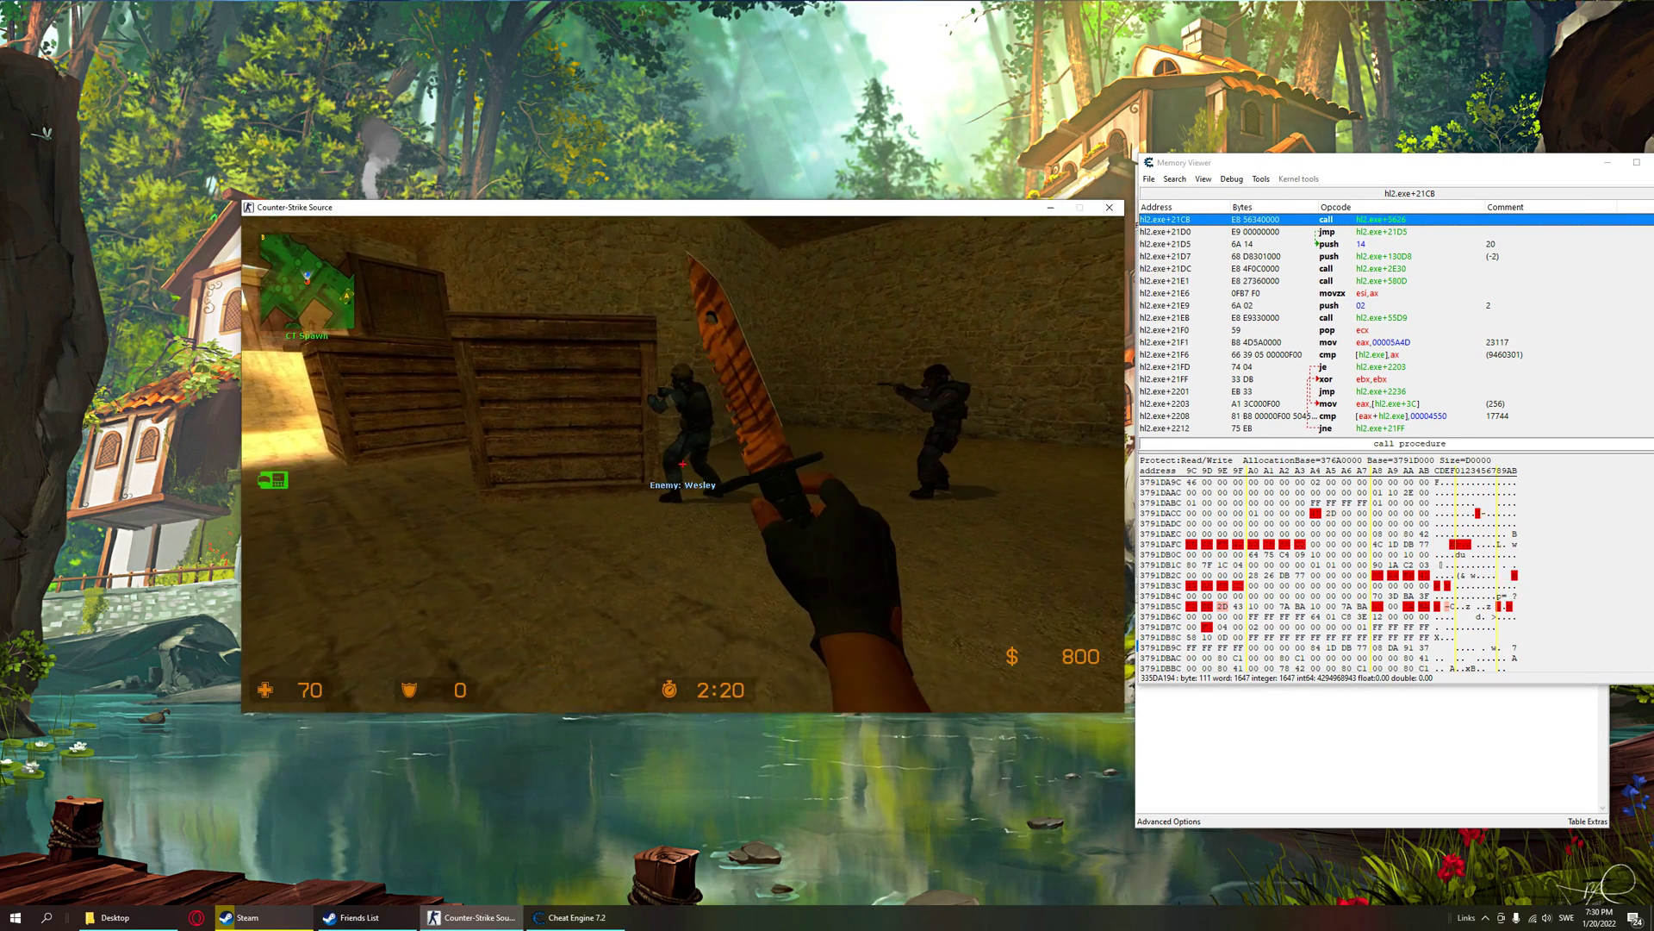
key(w)
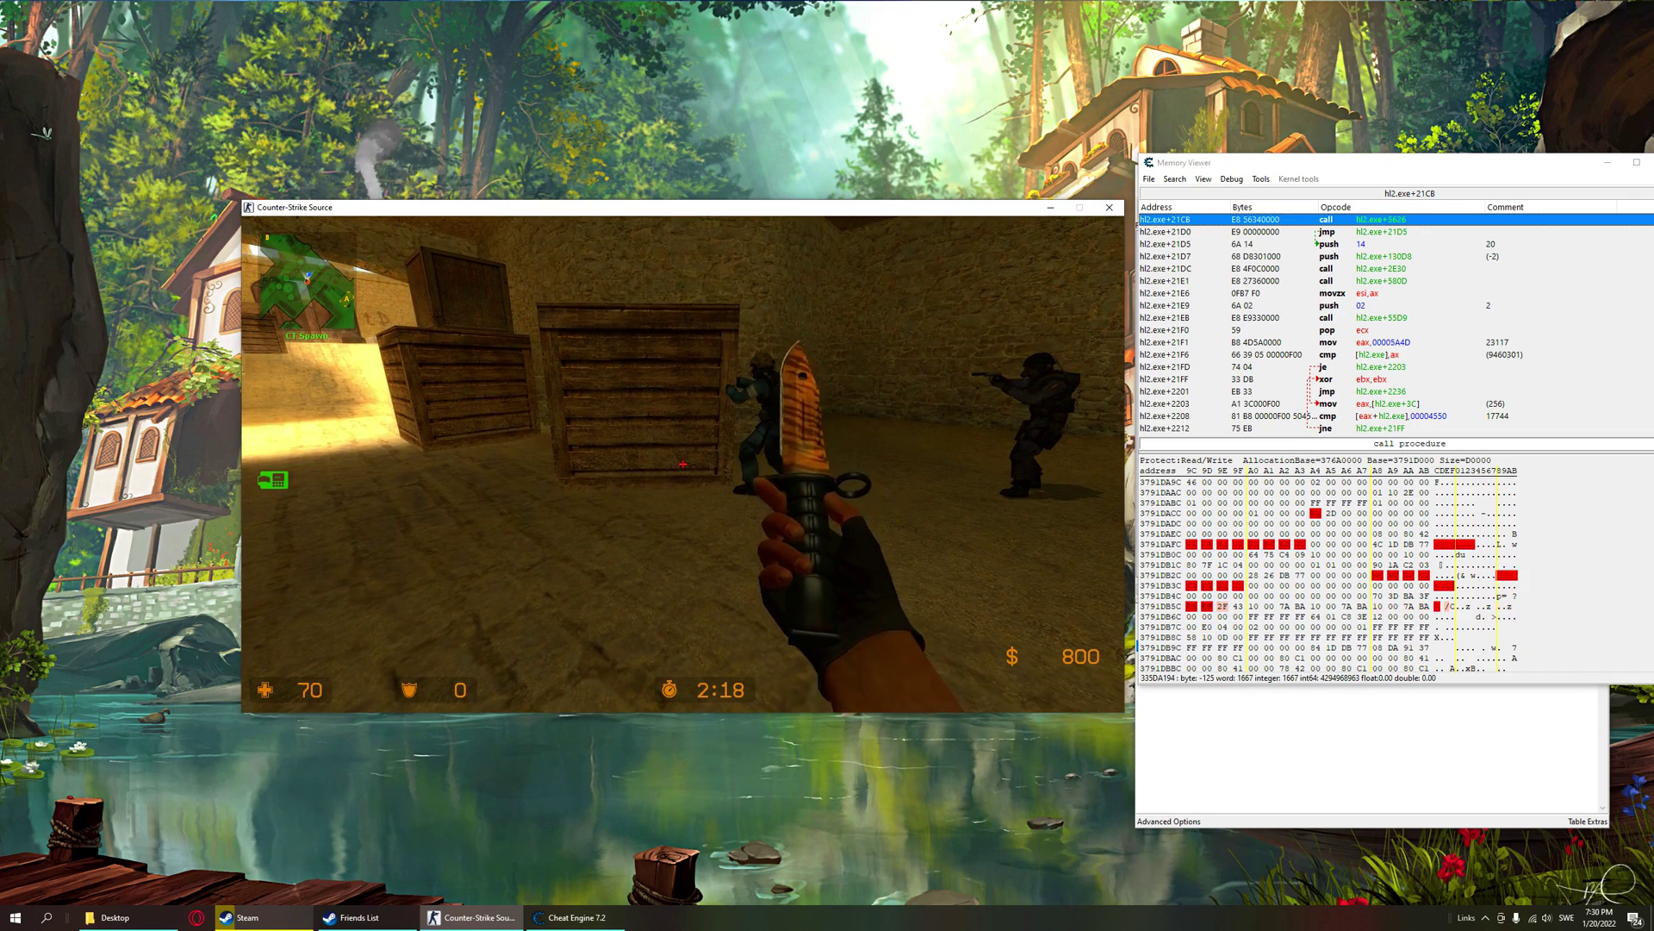
key(Escape)
click(1495, 159)
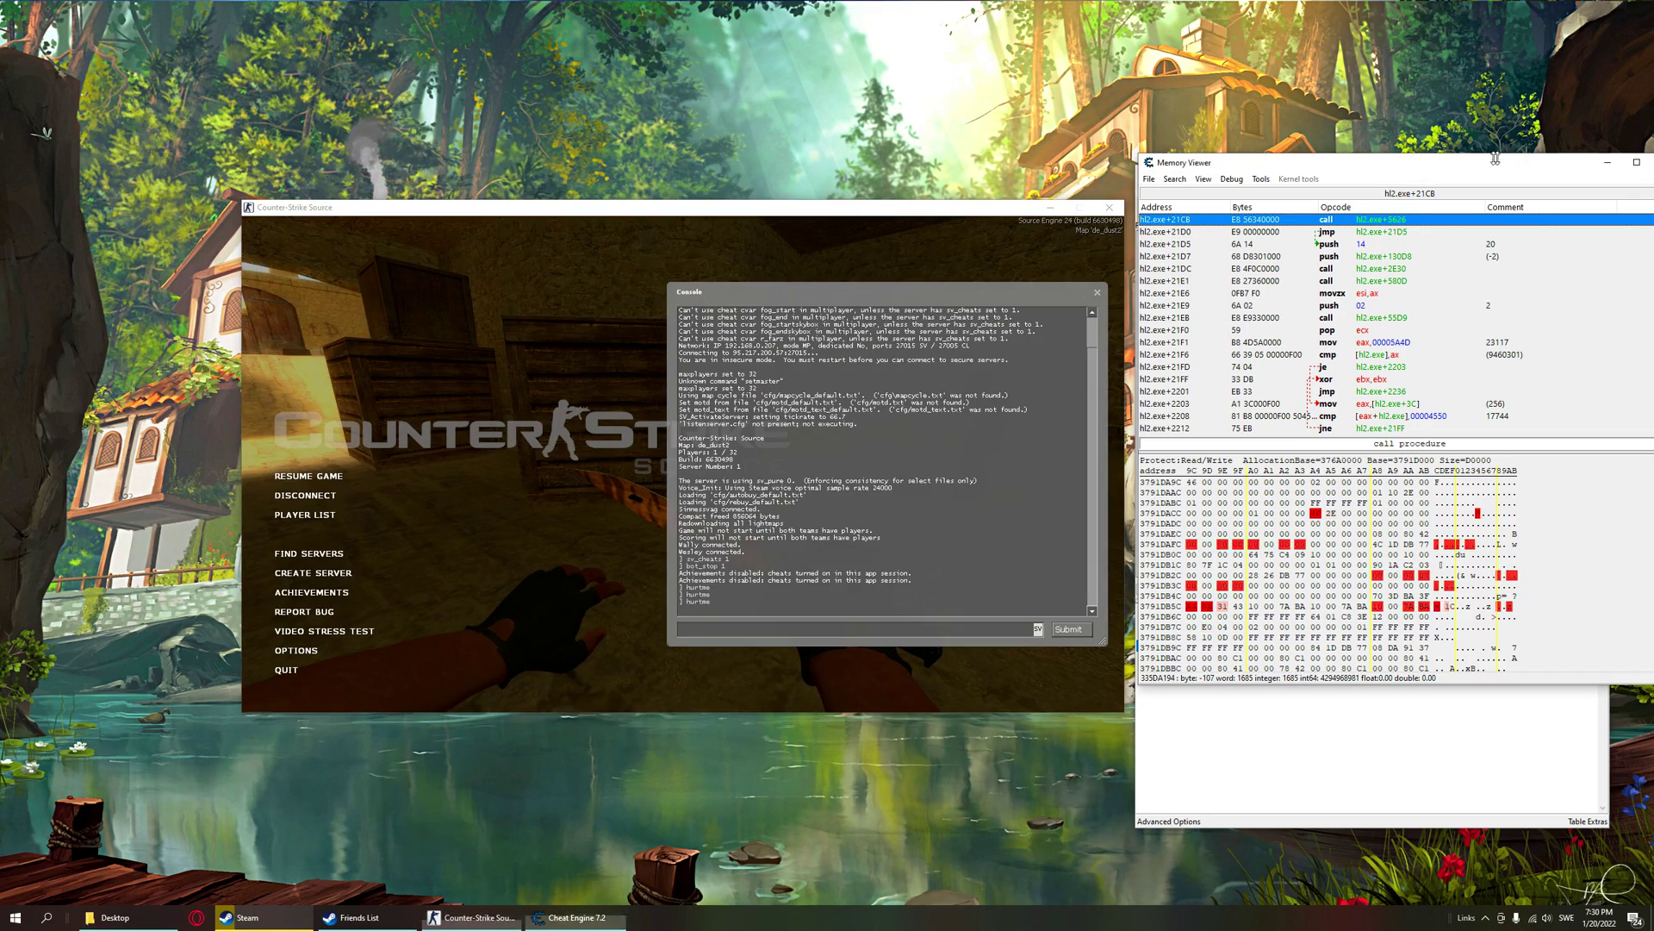
drag(1495, 158, 1494, 165)
drag(1475, 173, 1346, 173)
click(1533, 172)
- Watch memory around 3791FAE0 in play, then select the saved 0CC9E248 entry
click(1208, 338)
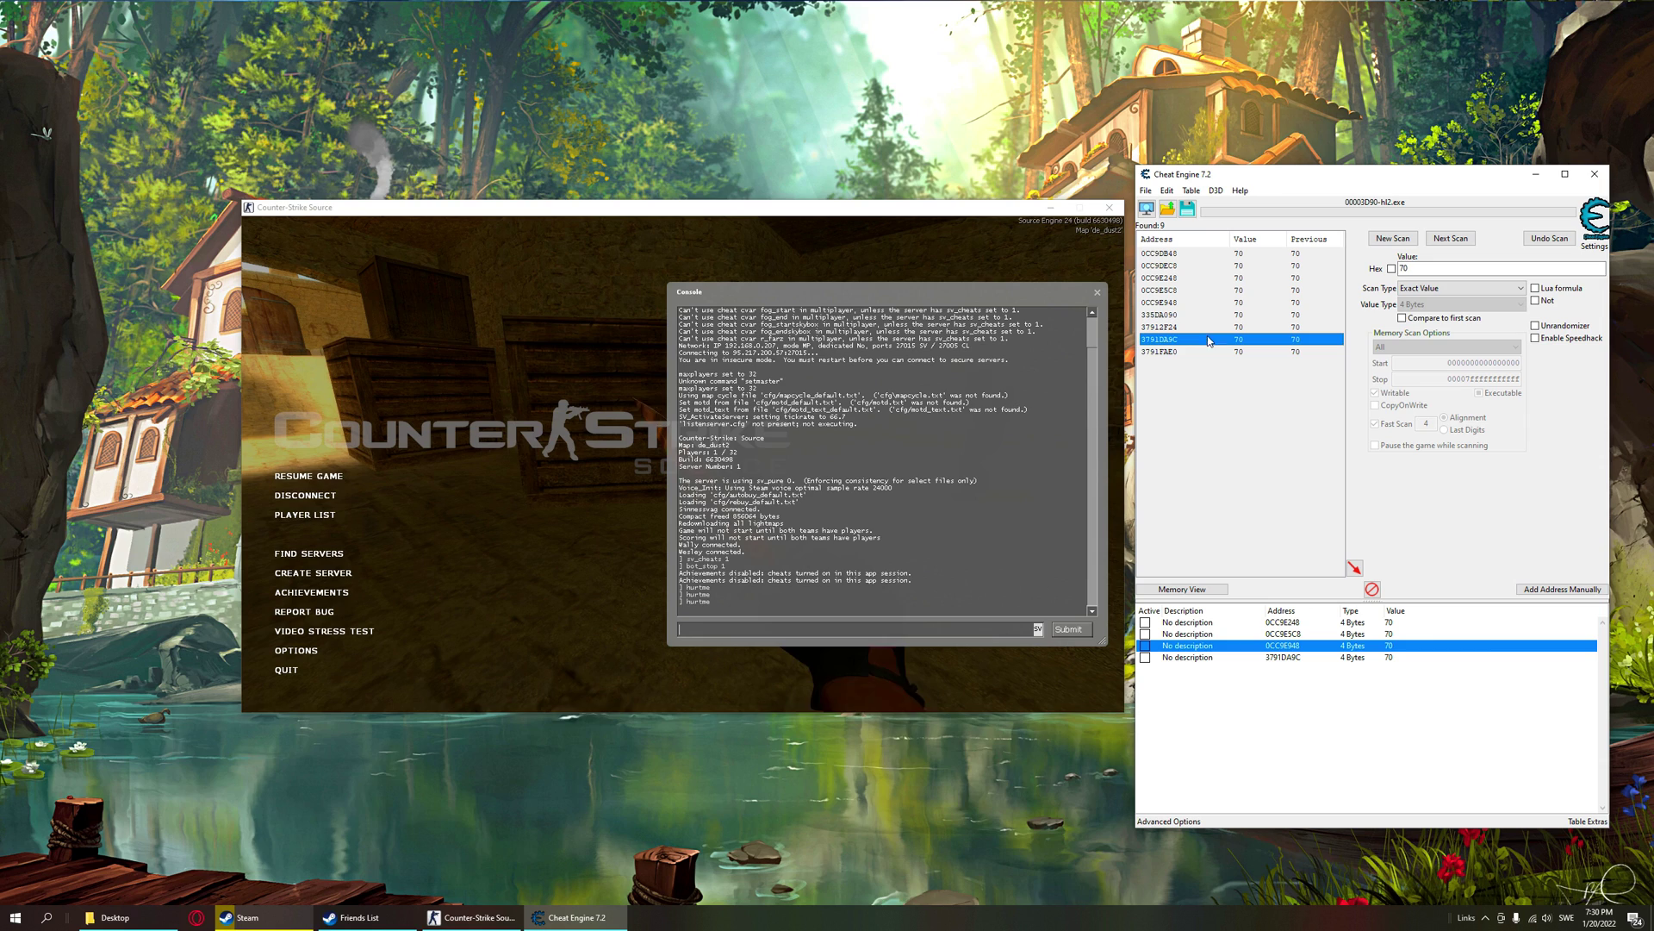
right_click(1209, 351)
click(1257, 384)
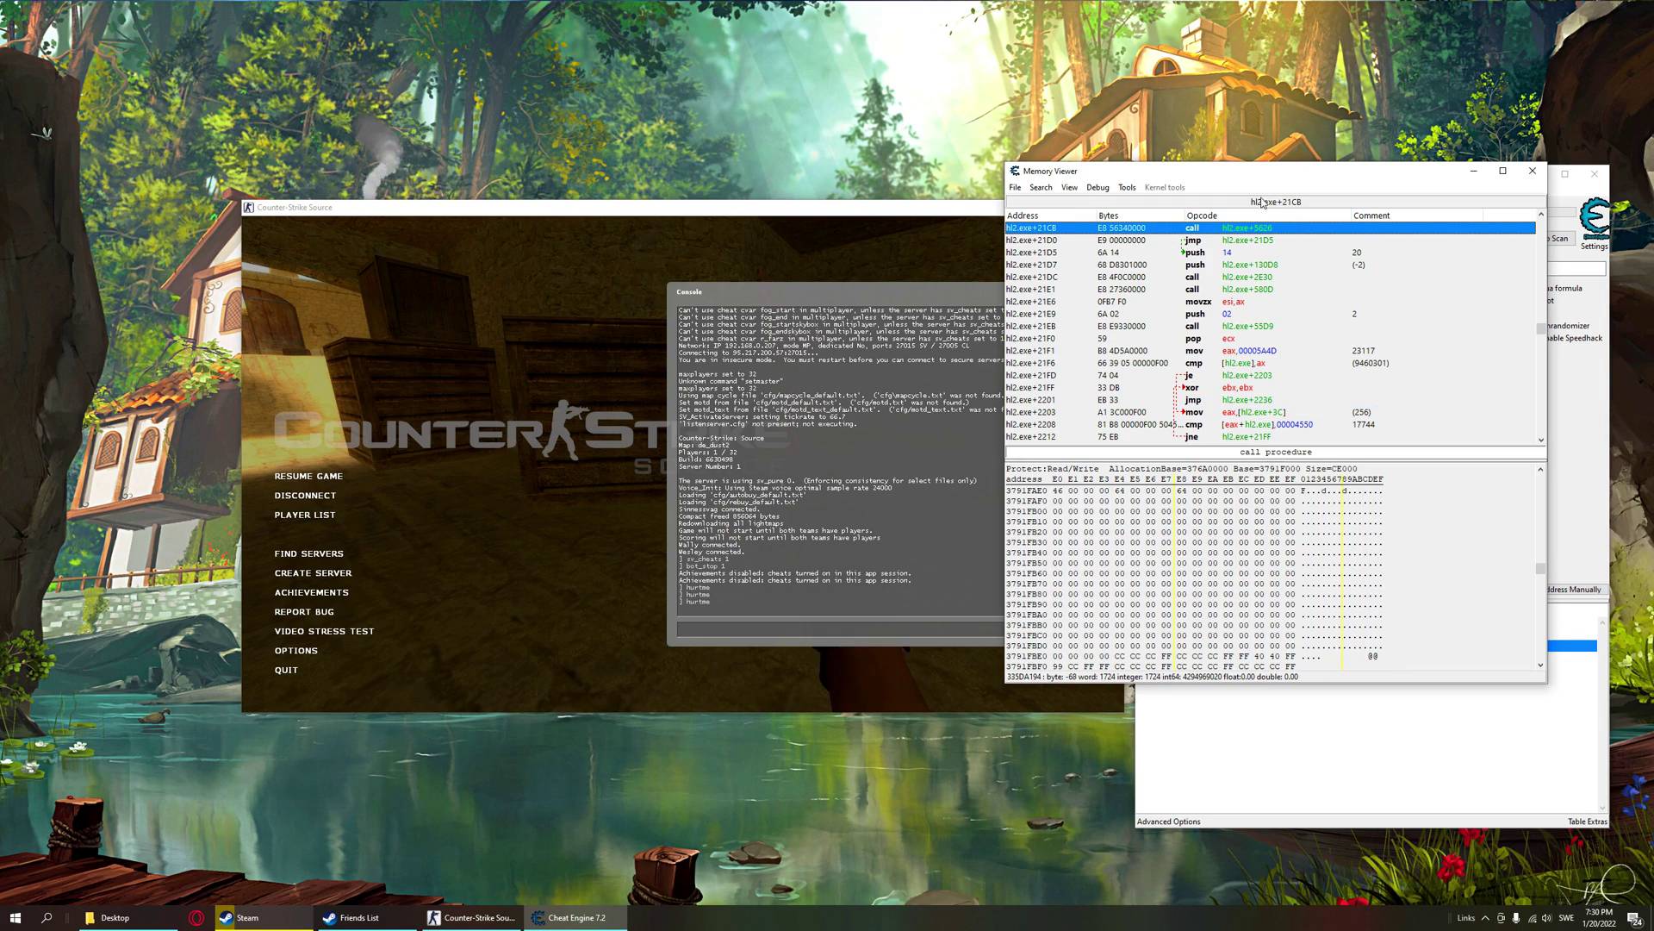
drag(1262, 181, 1393, 177)
click(1023, 281)
key(Escape)
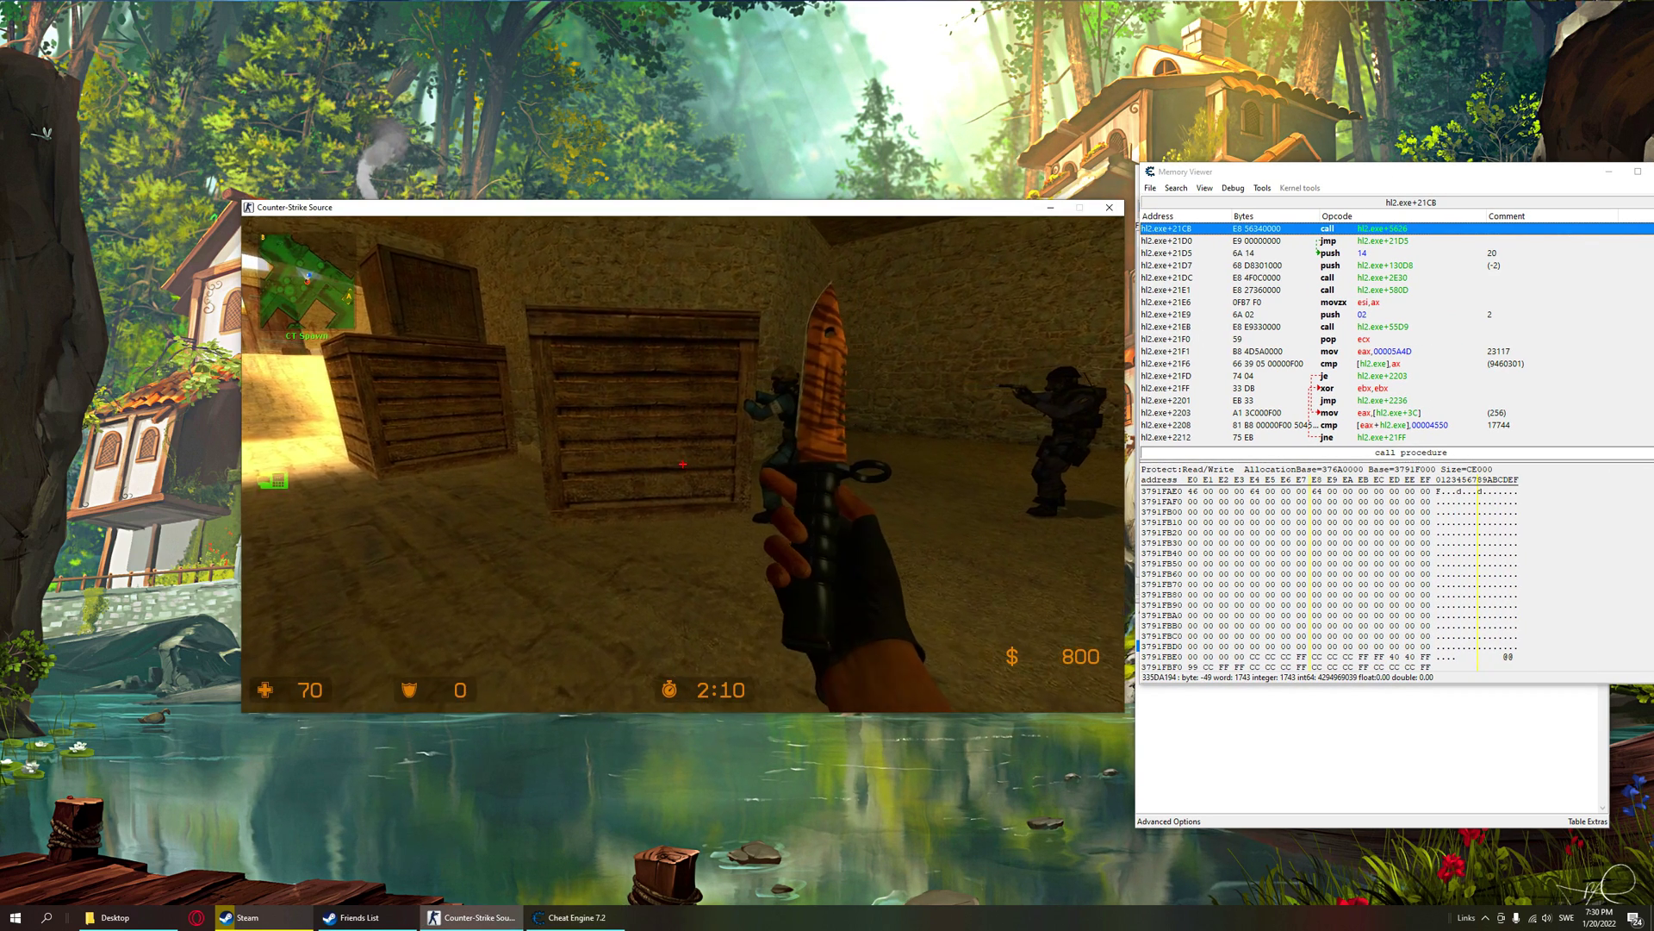
key(Escape)
drag(1454, 180, 1279, 178)
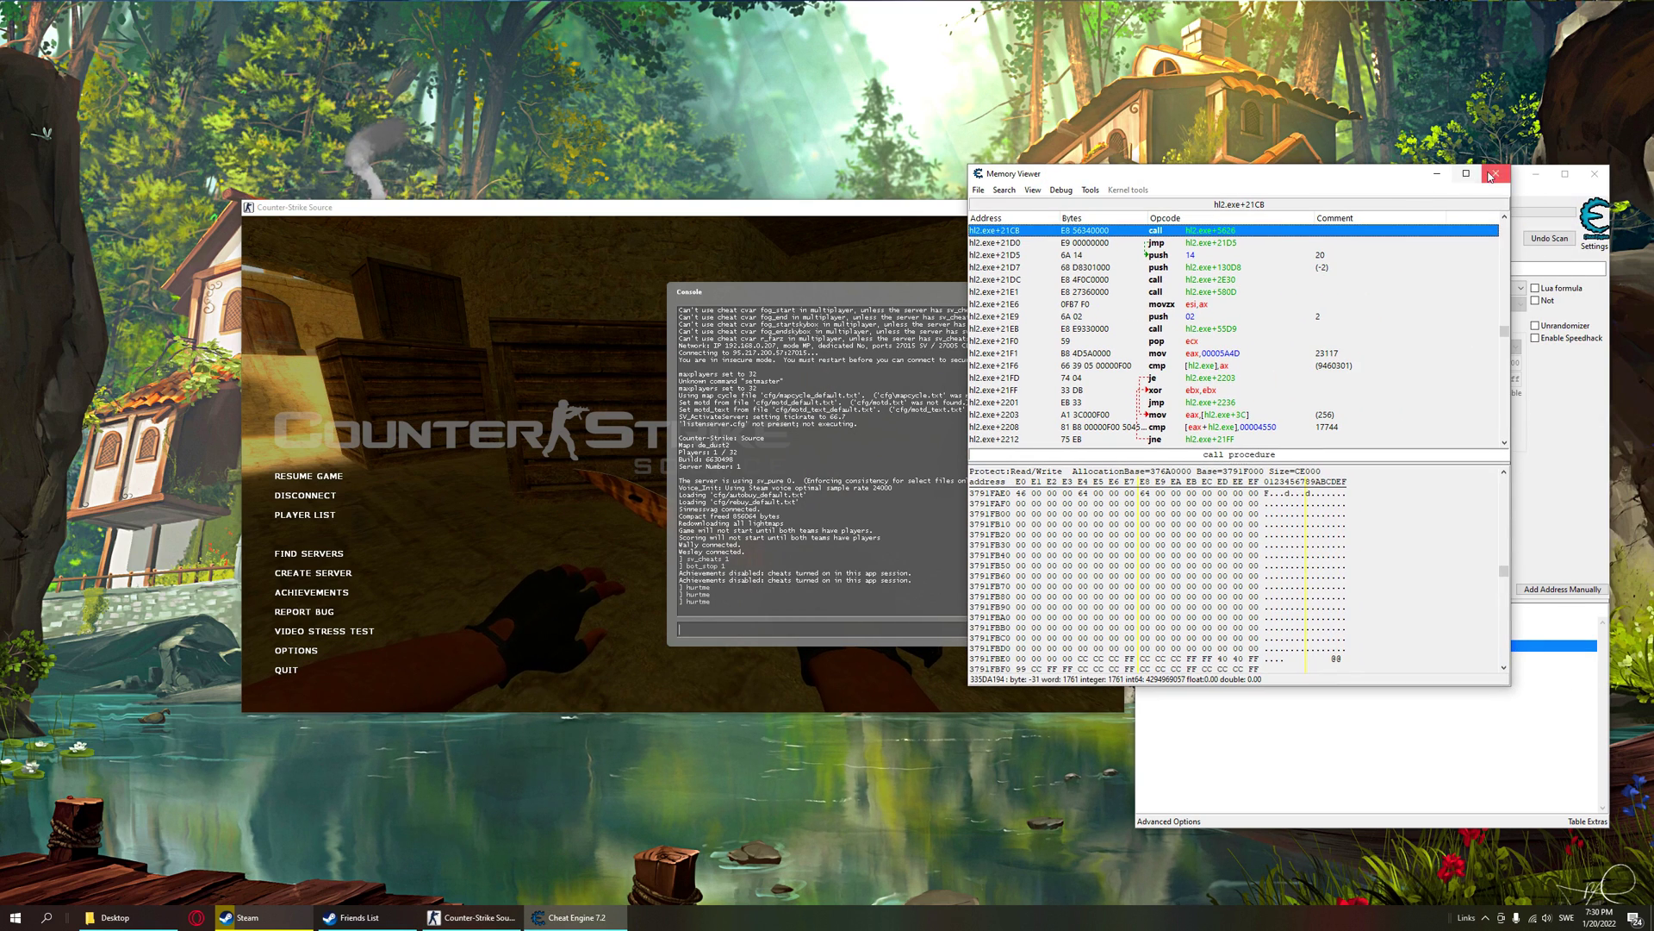
click(1496, 175)
click(1283, 623)
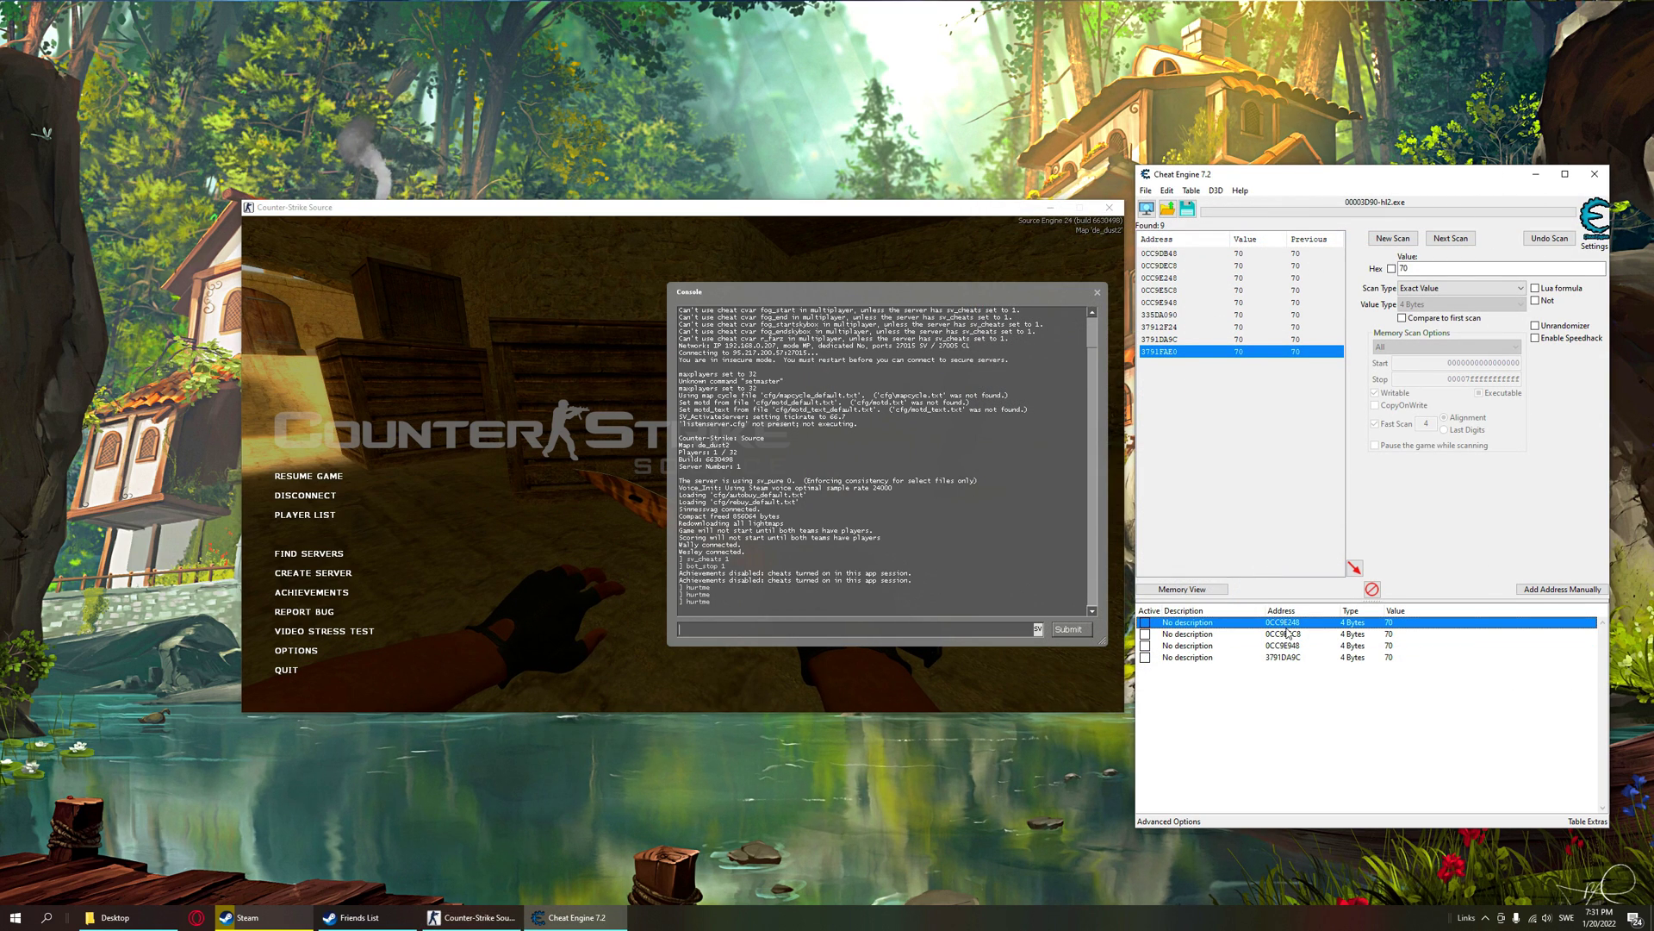
- Pointer-scan 0CC9E248 into 'entitylist' and inspect its single MessageBus.dll path
right_click(1286, 628)
click(1344, 459)
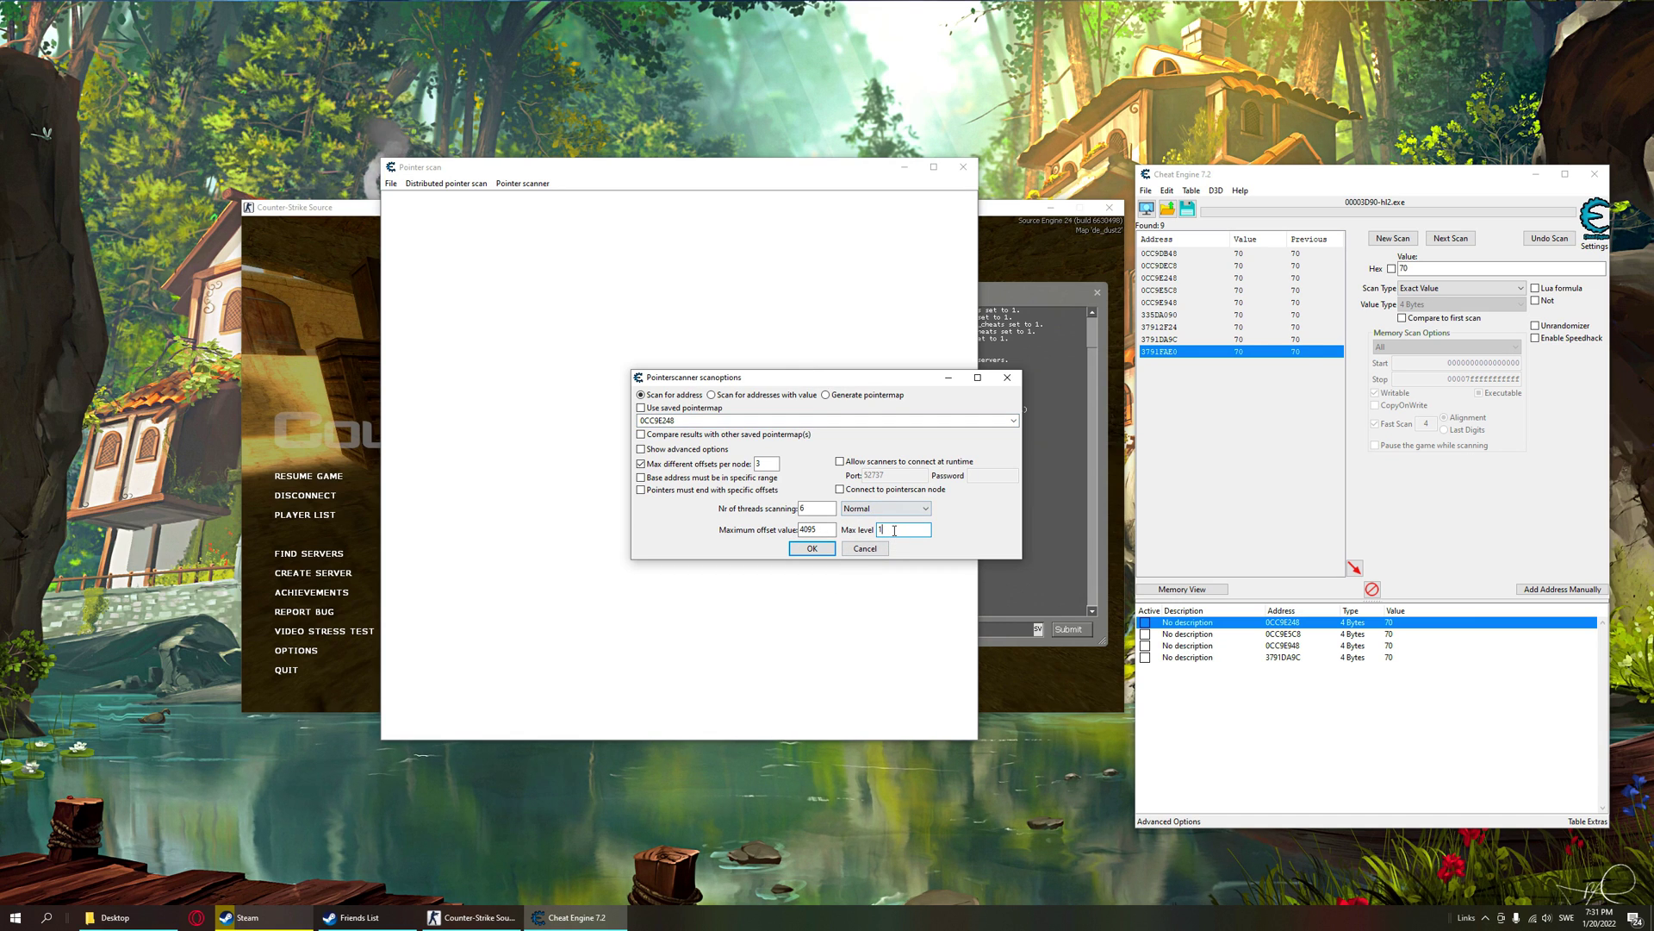
click(813, 549)
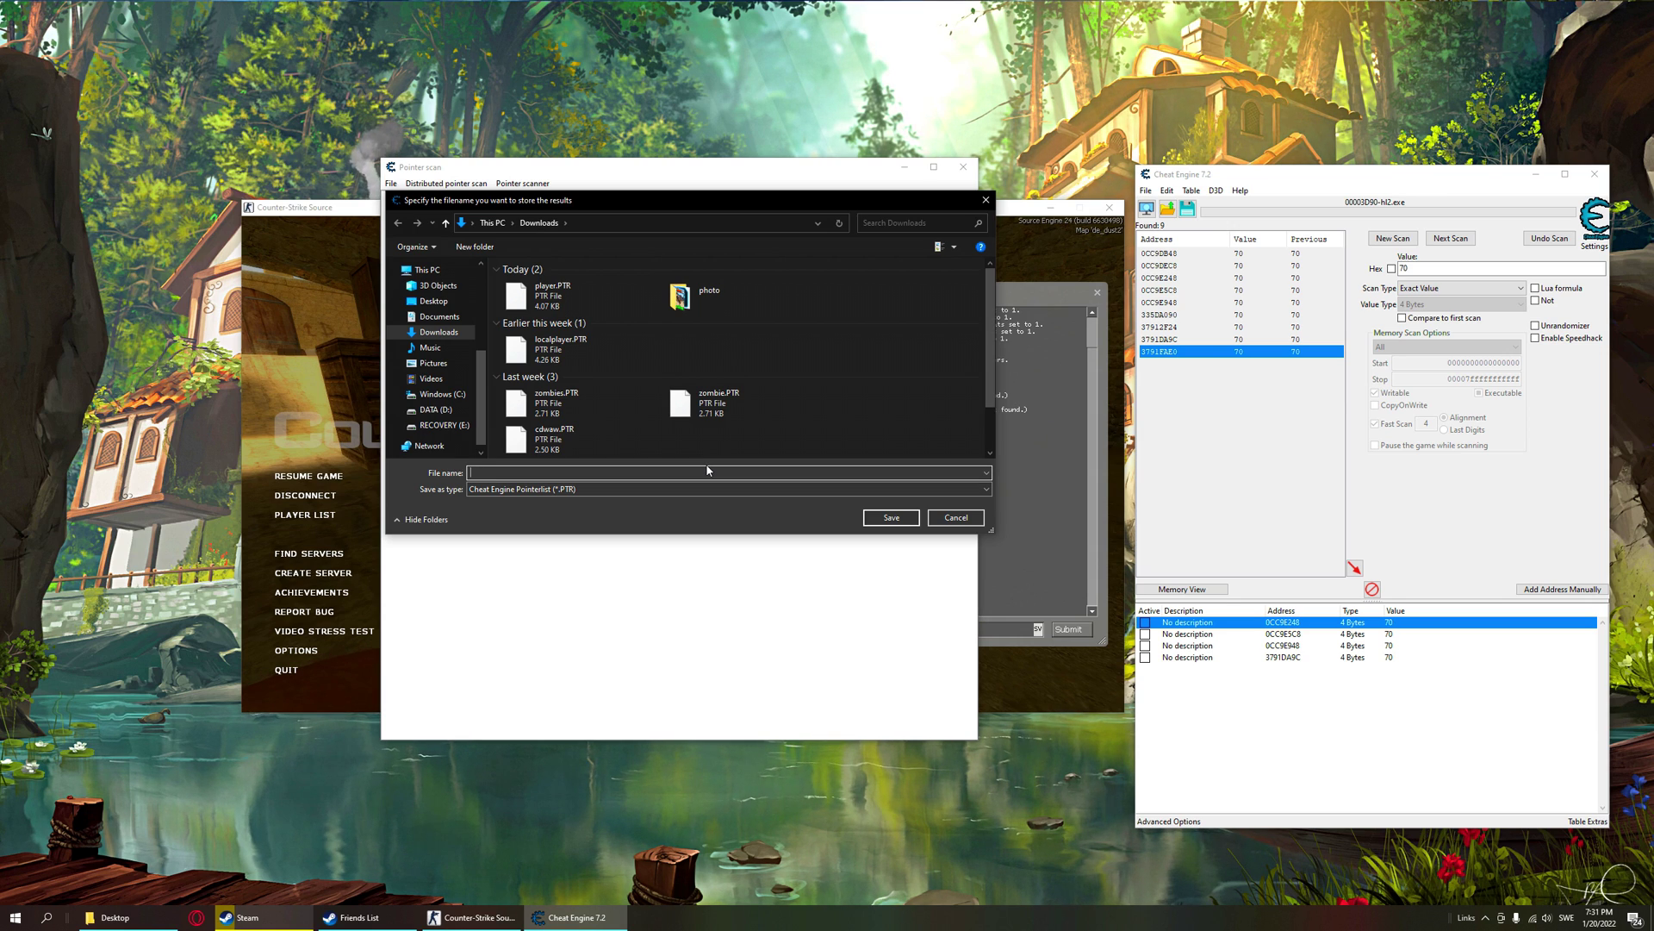
text(en)
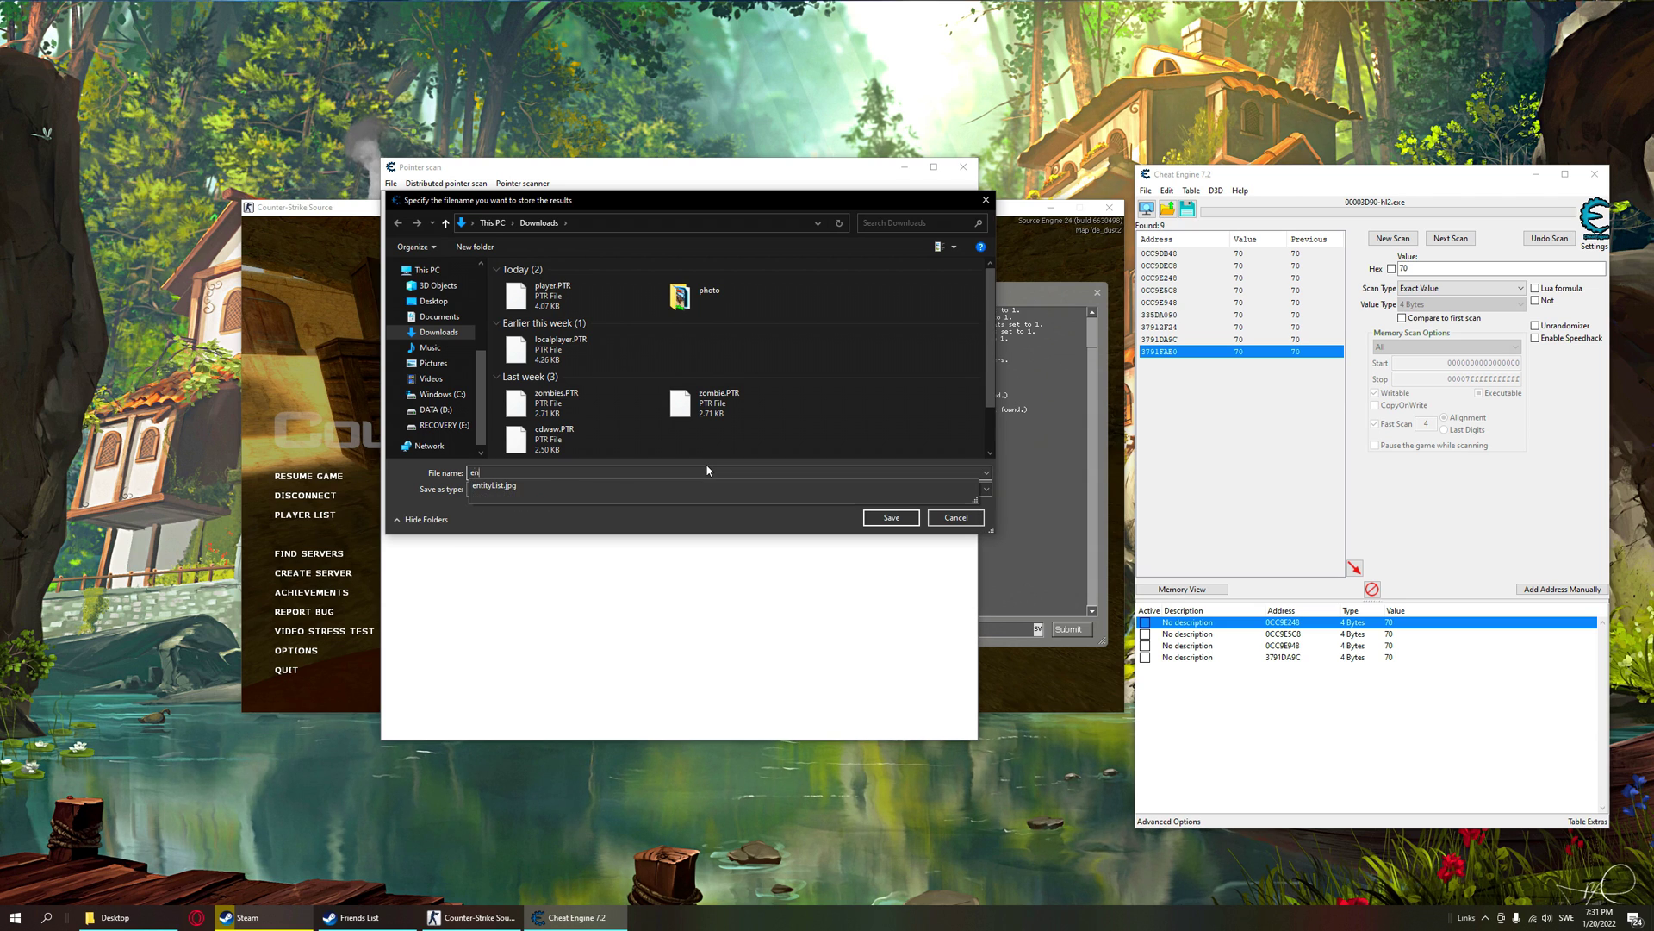
text(titylist)
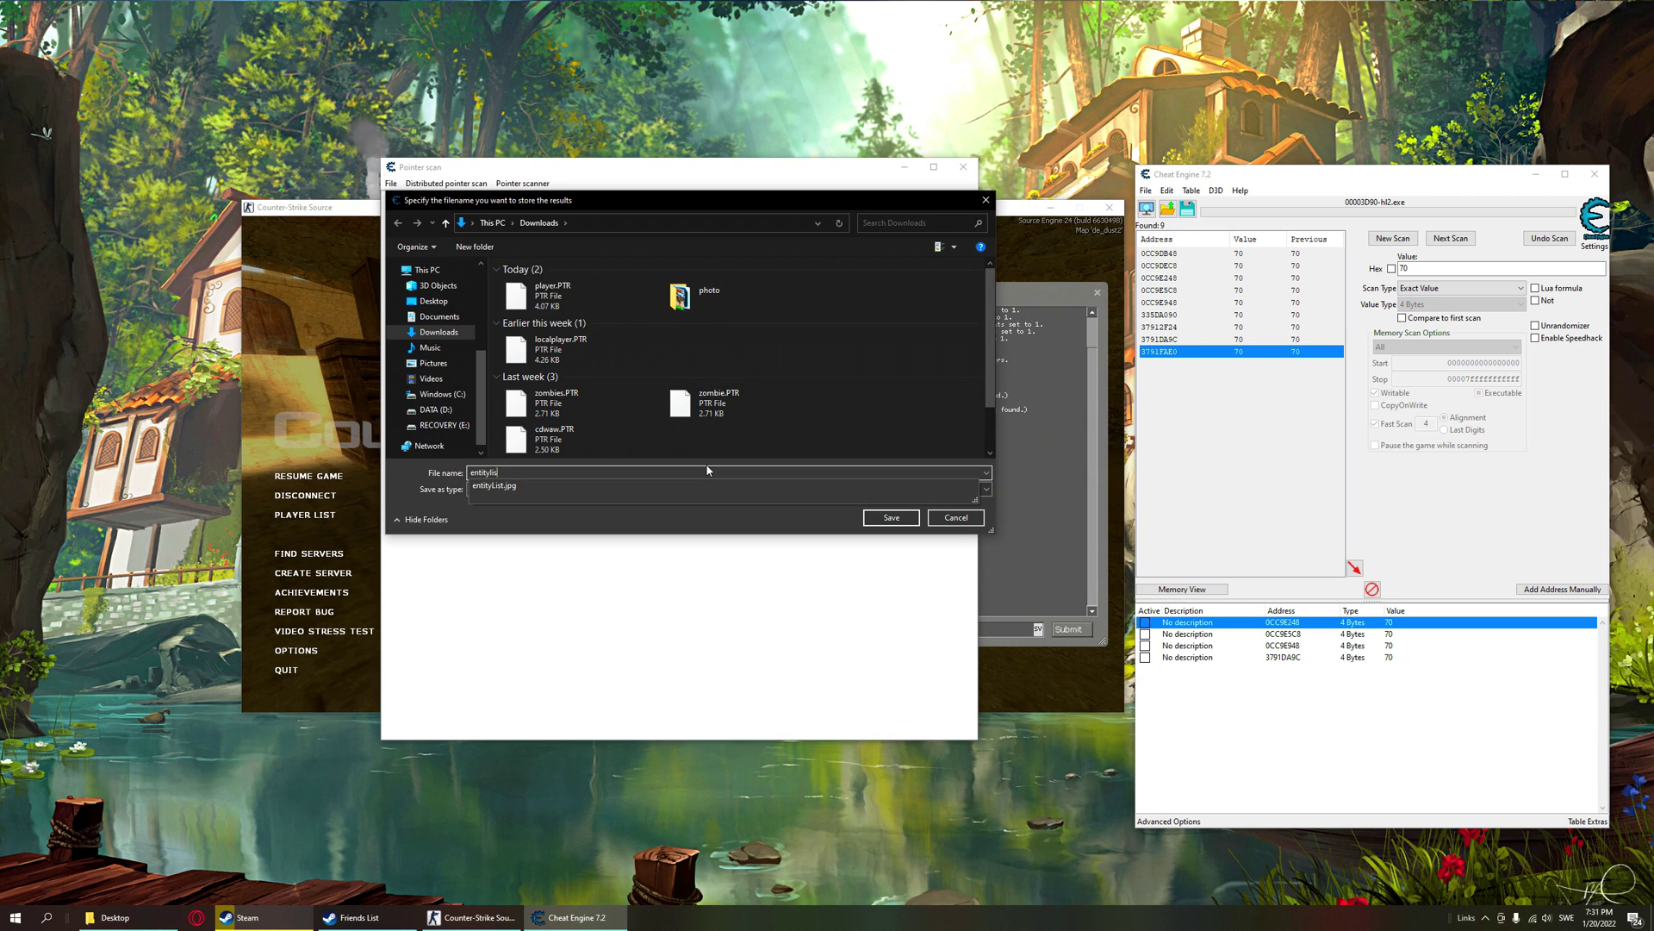
key(Return)
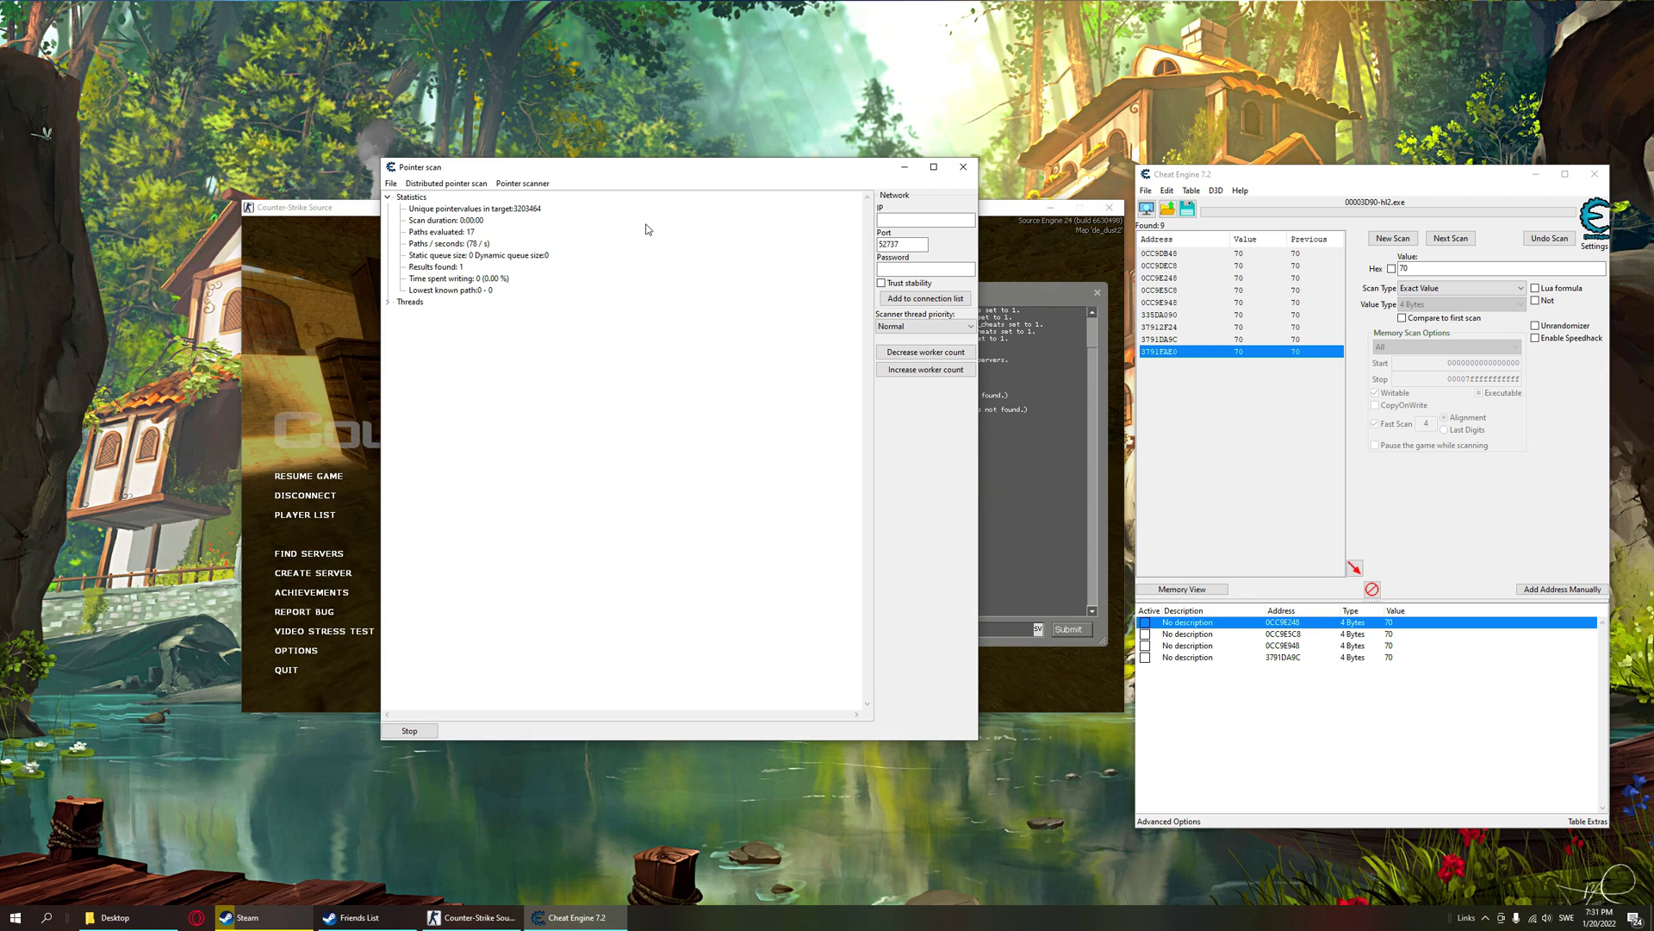
click(459, 229)
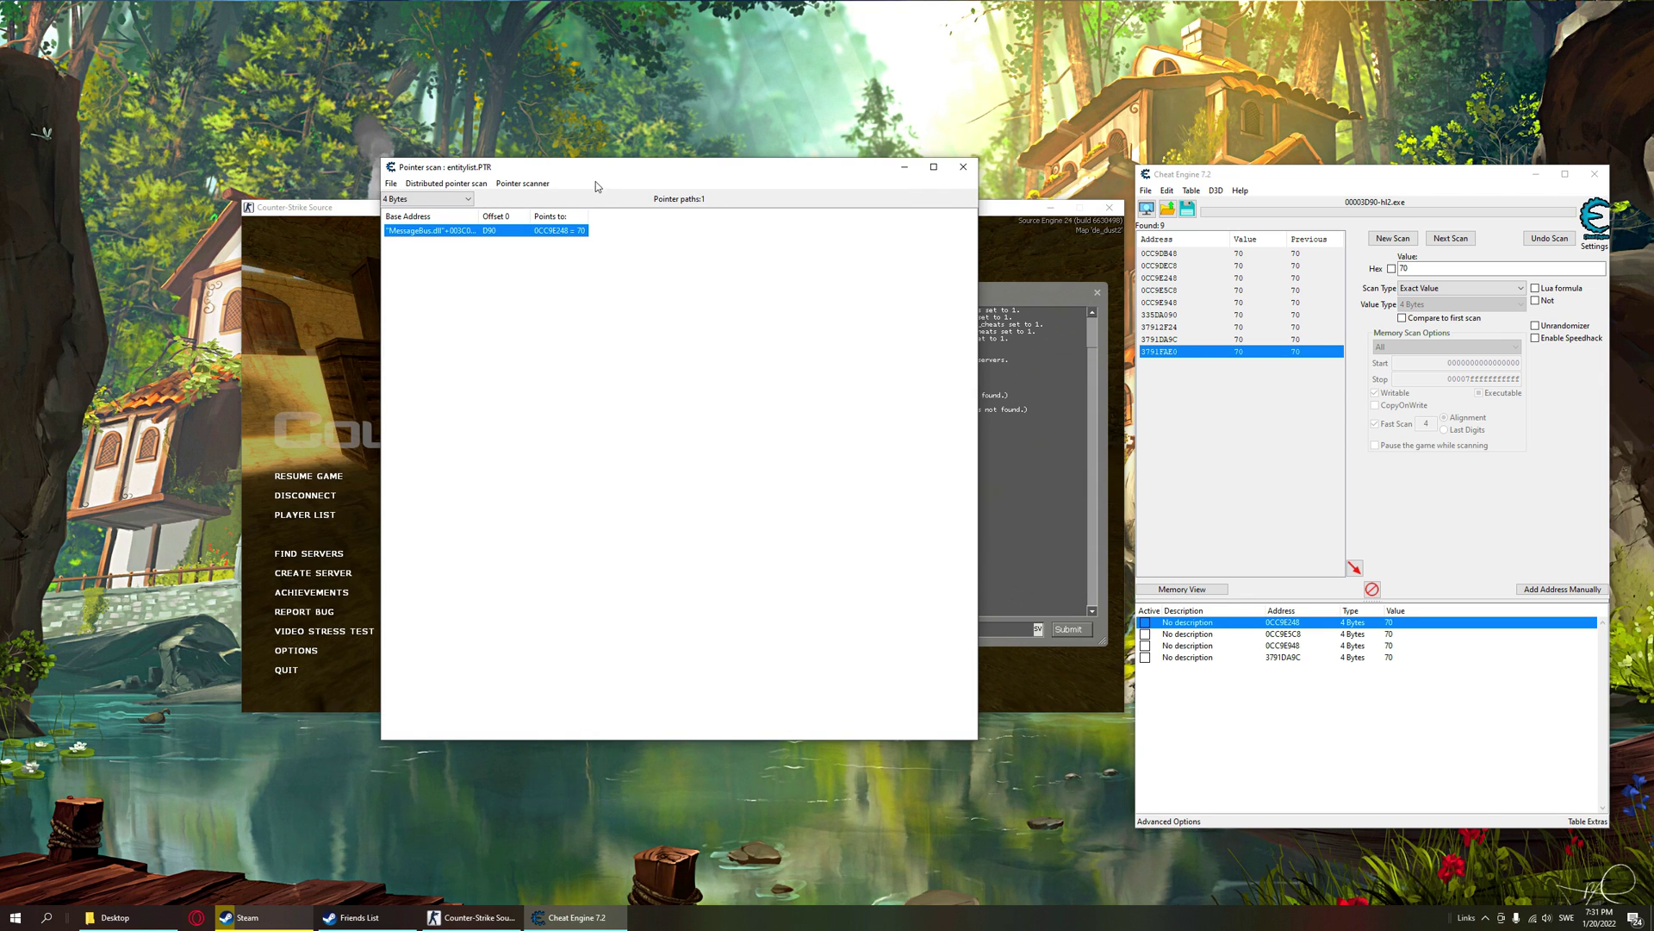
click(964, 166)
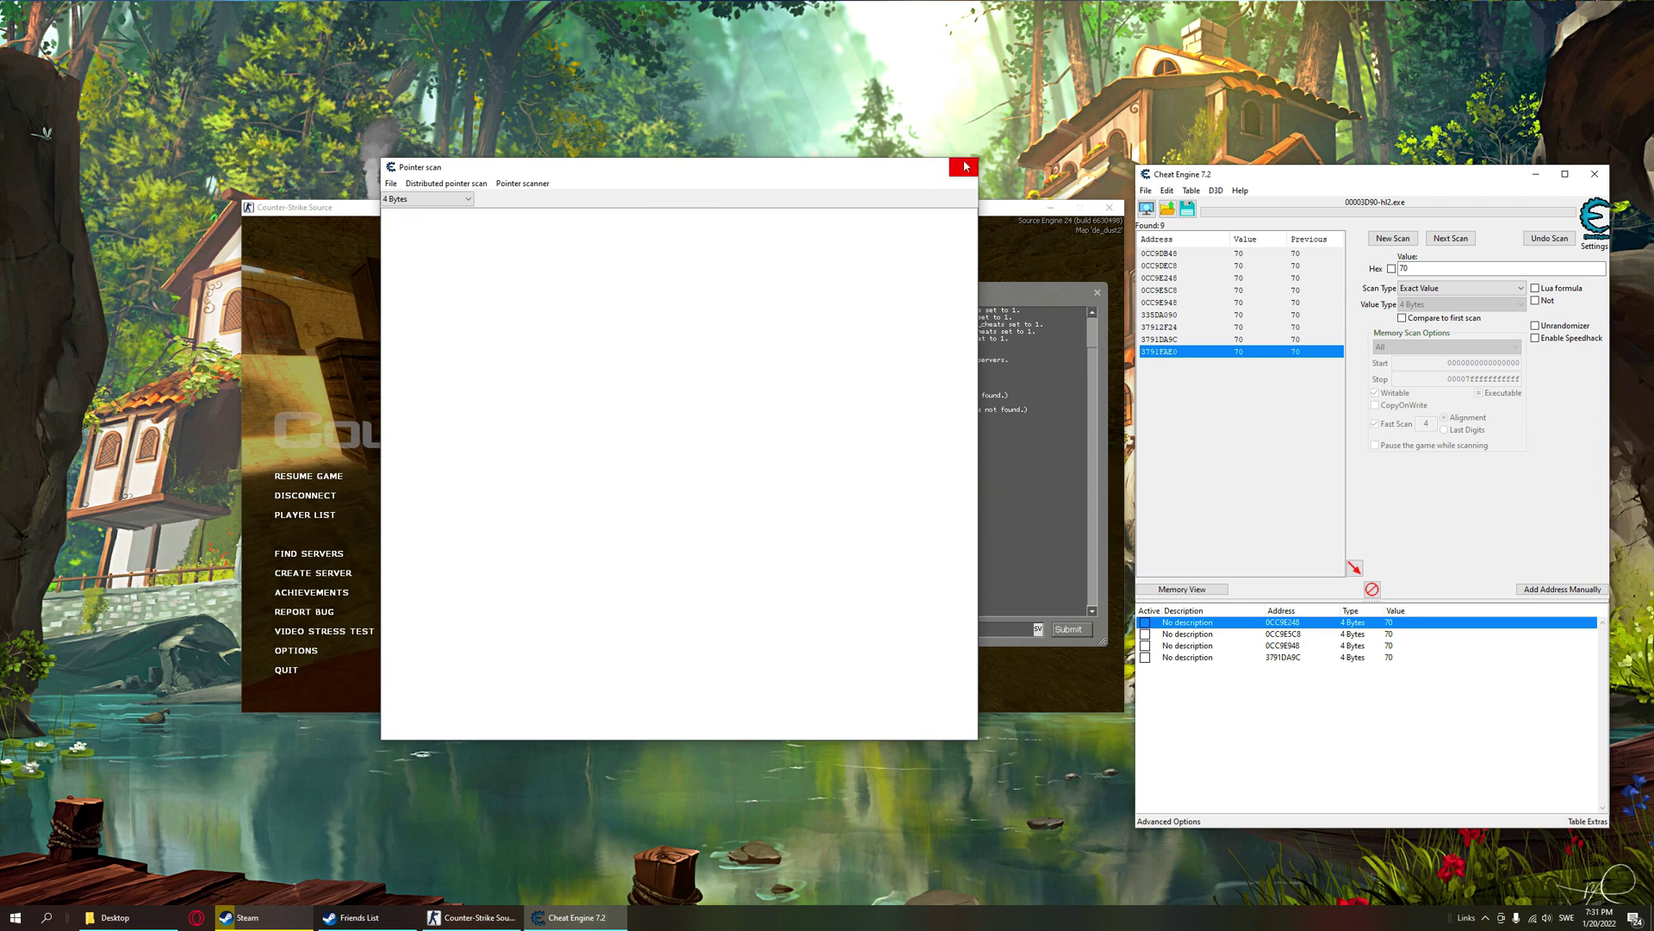
- Pointer-scan 0CC9E5C8, overwriting entitylist.PTR; no paths are found
right_click(1254, 636)
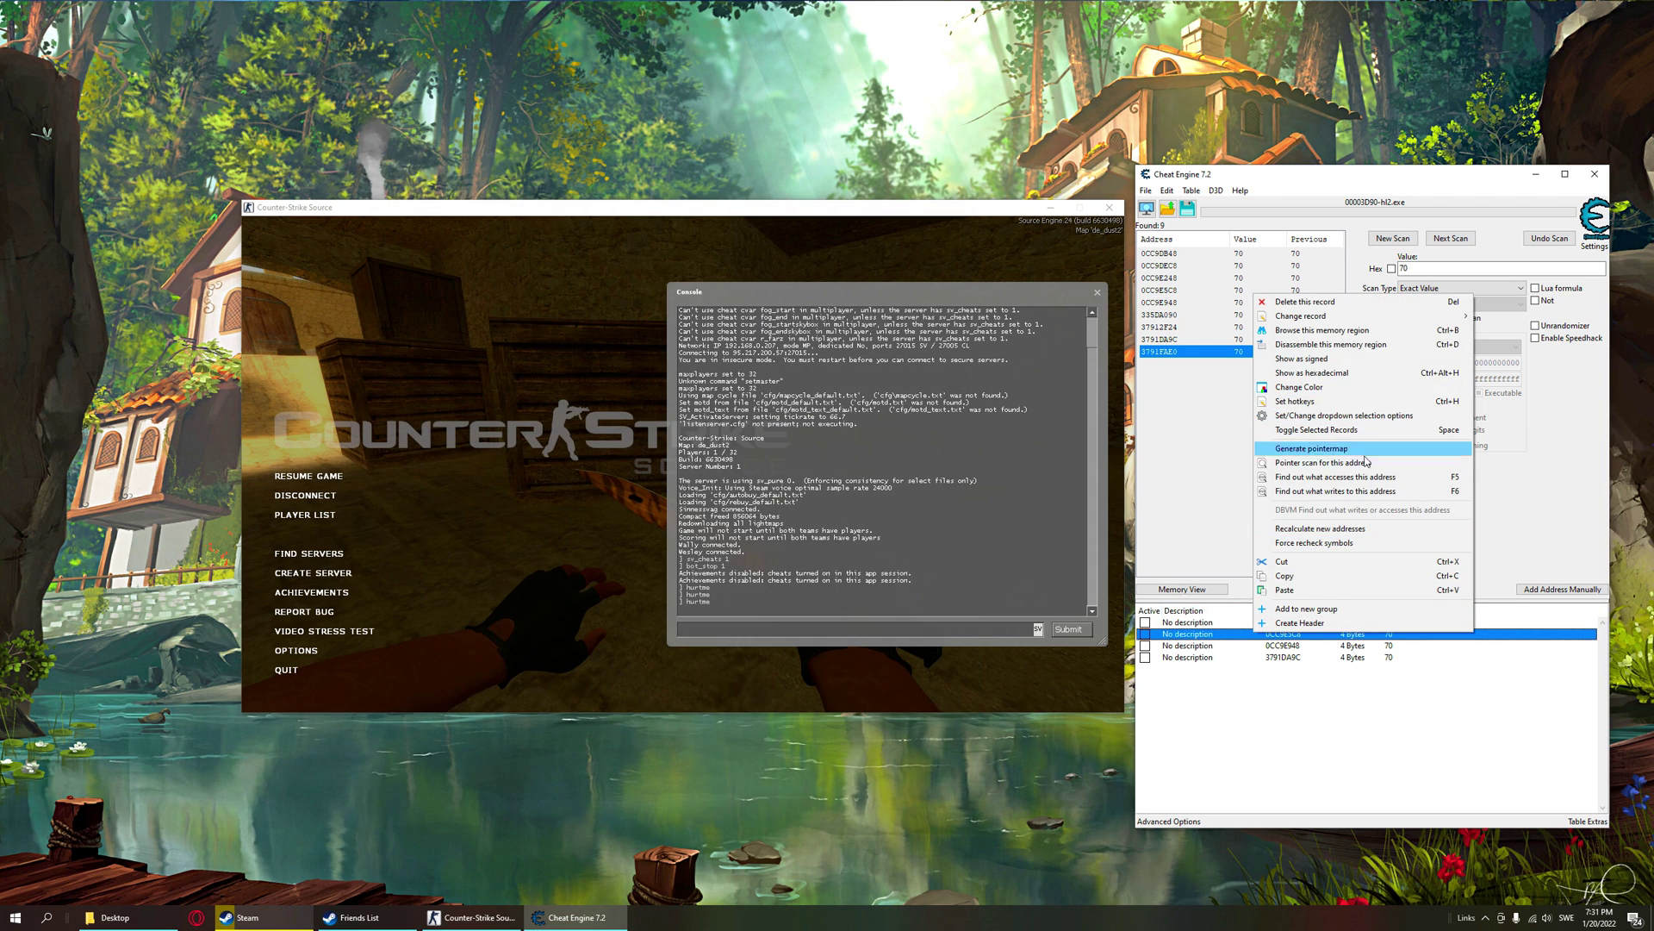
click(1292, 460)
click(812, 548)
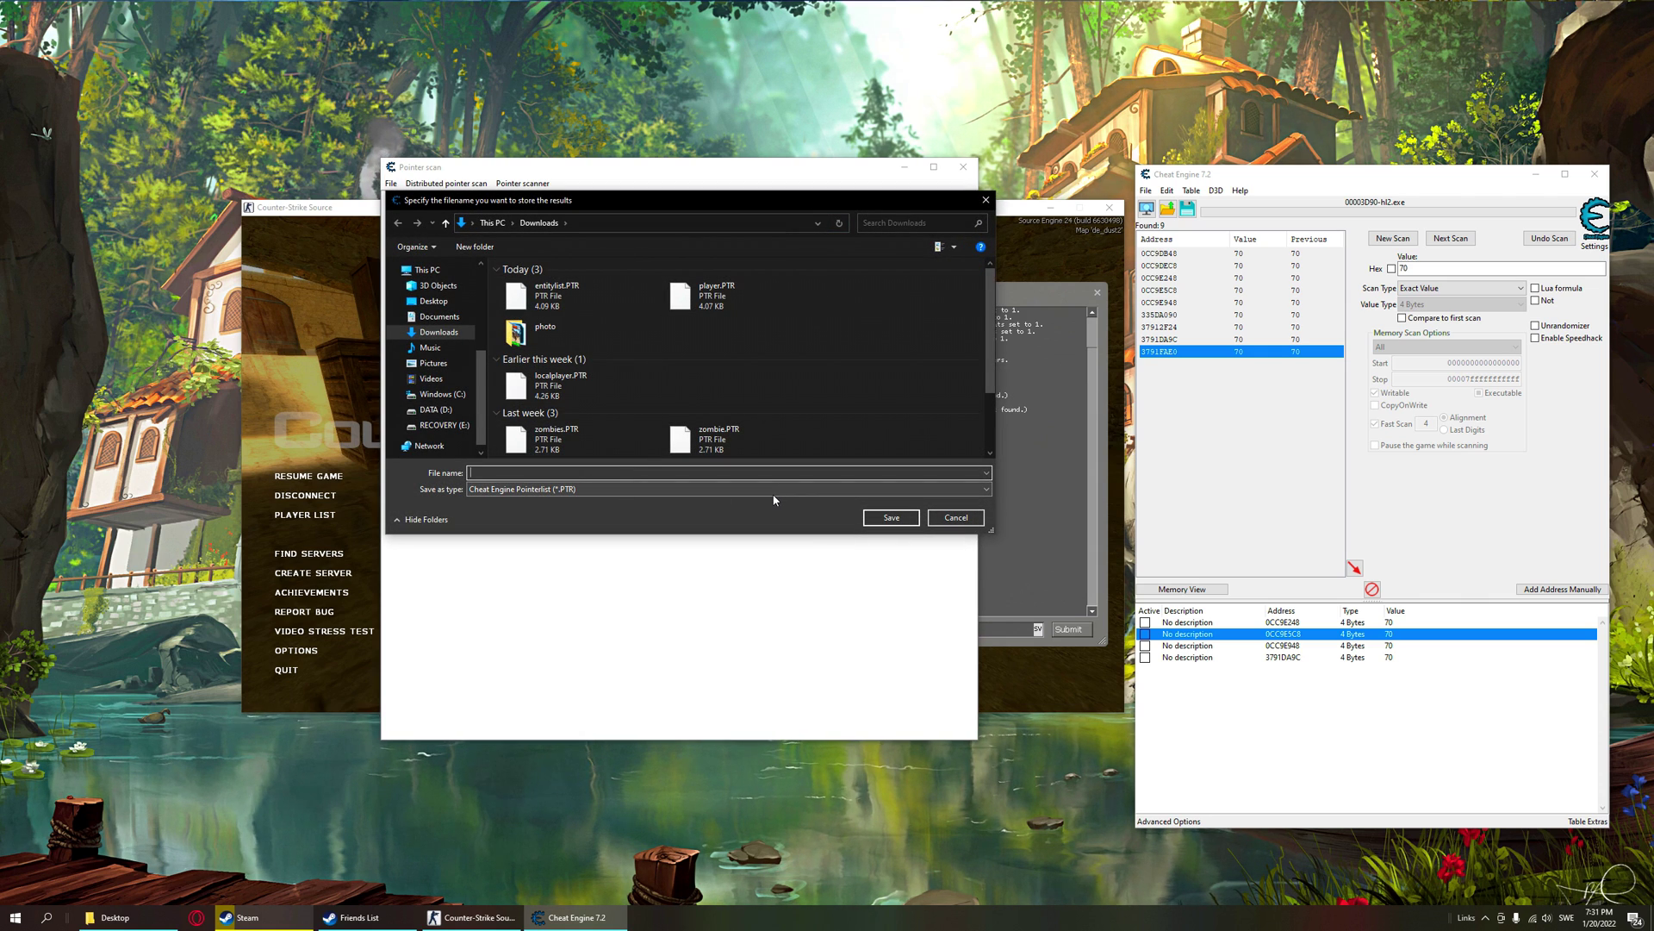
click(556, 294)
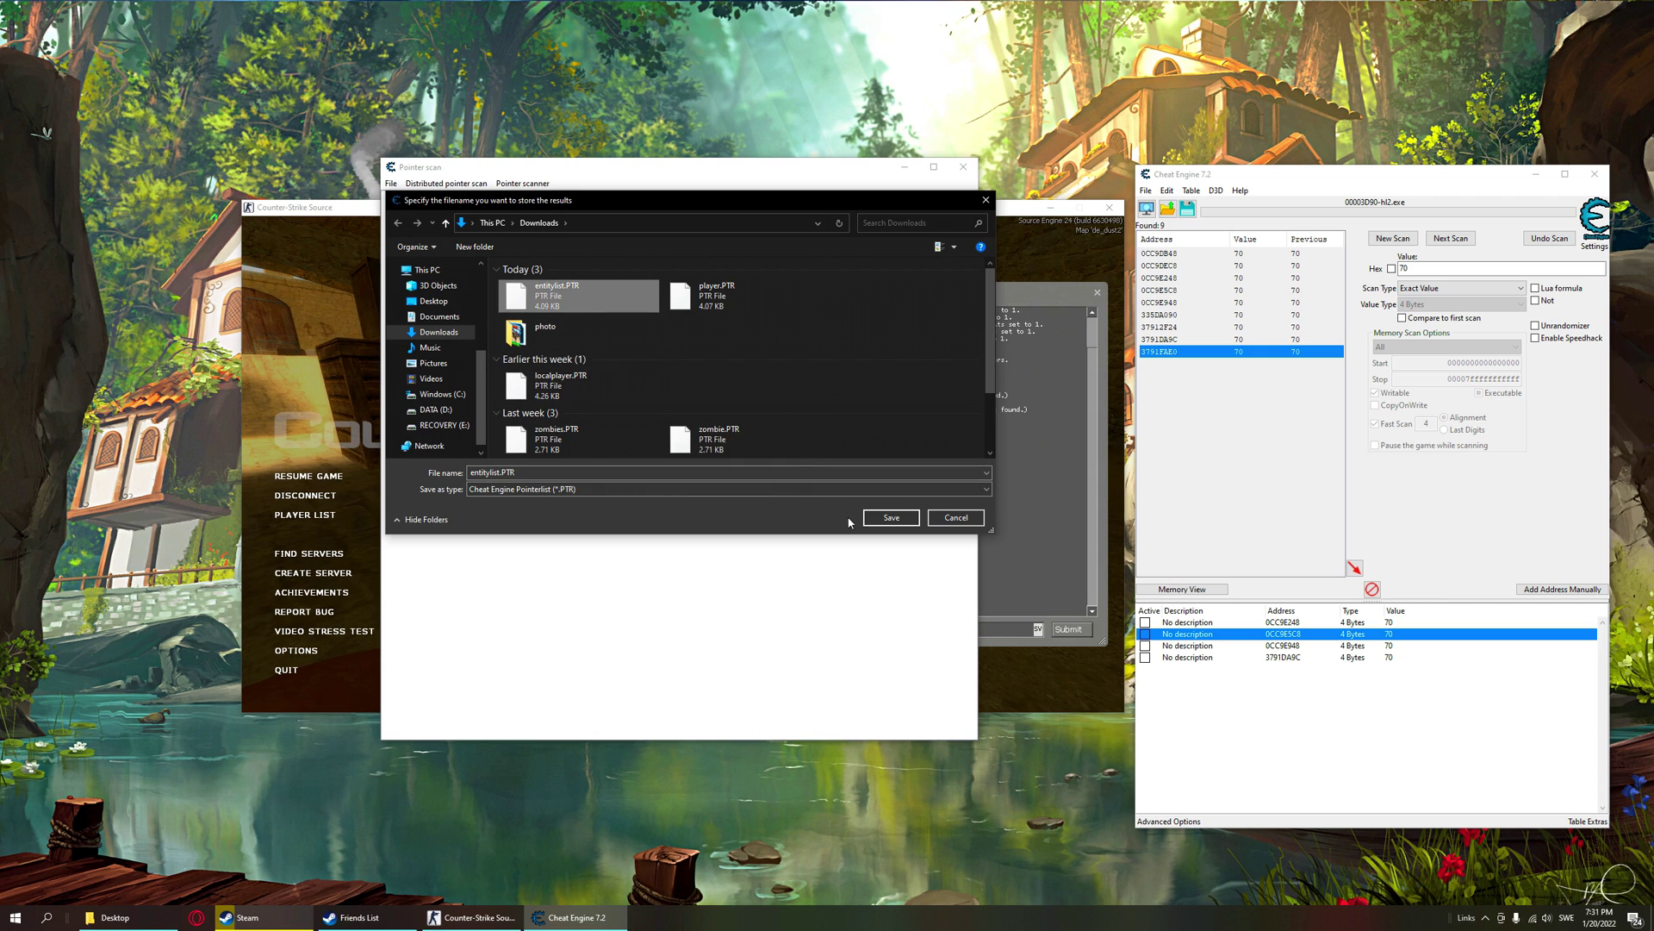
click(891, 517)
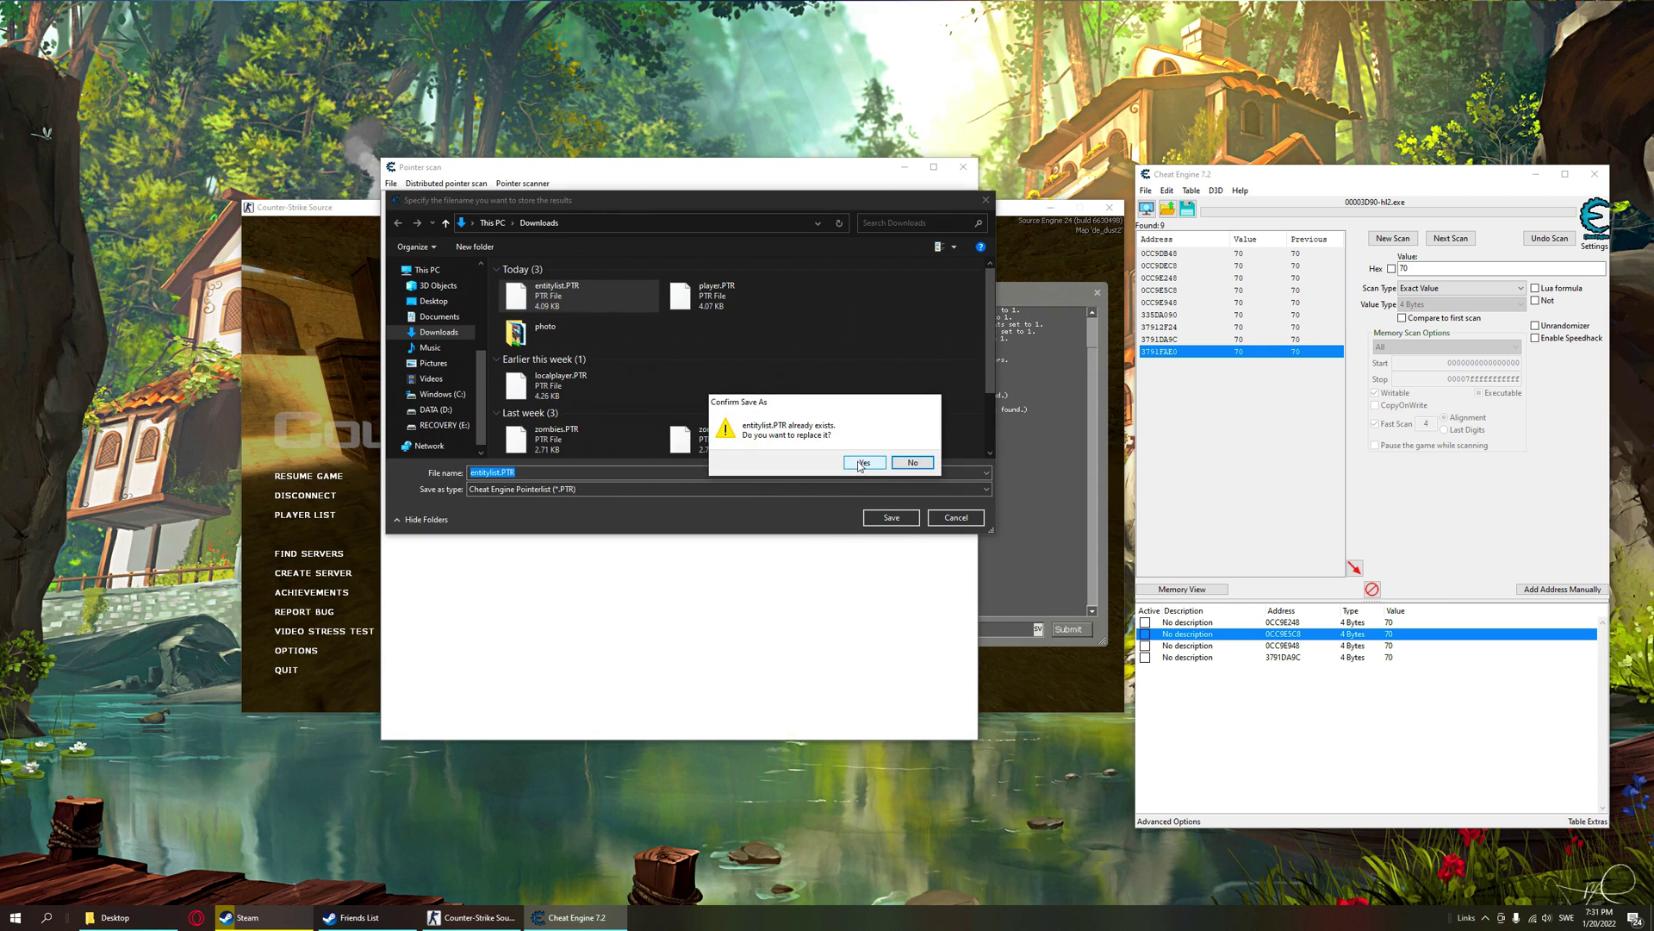
click(863, 463)
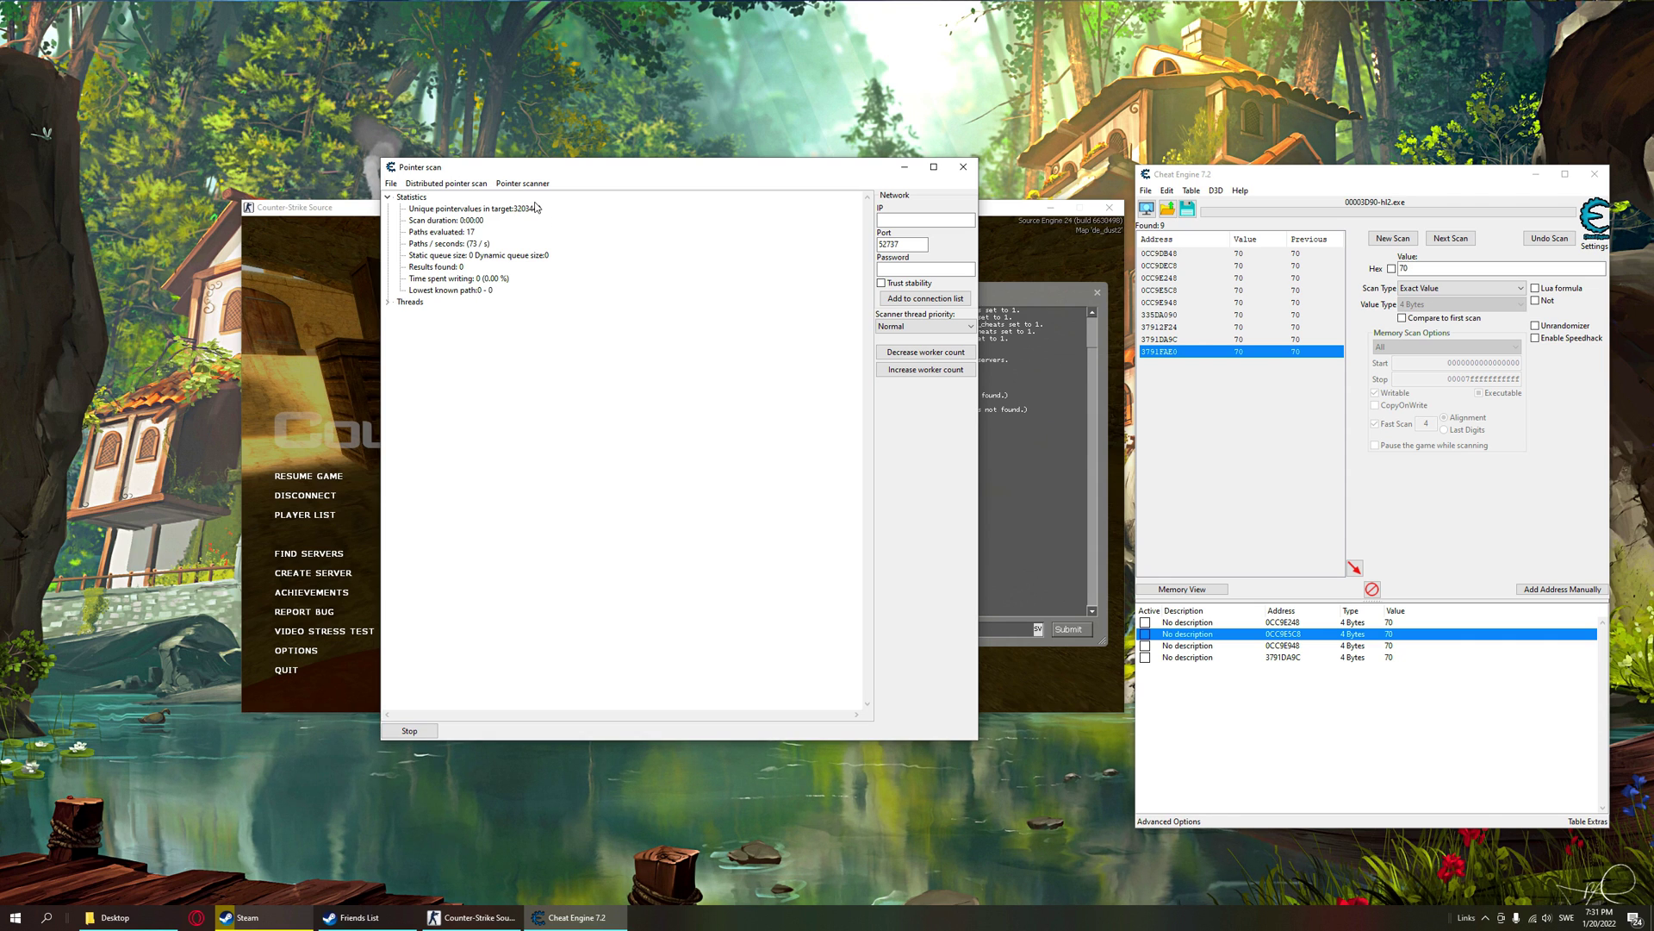
click(963, 168)
- Start a pointer scan for 0CC9E948, again overwriting entitylist.PTR
right_click(1292, 645)
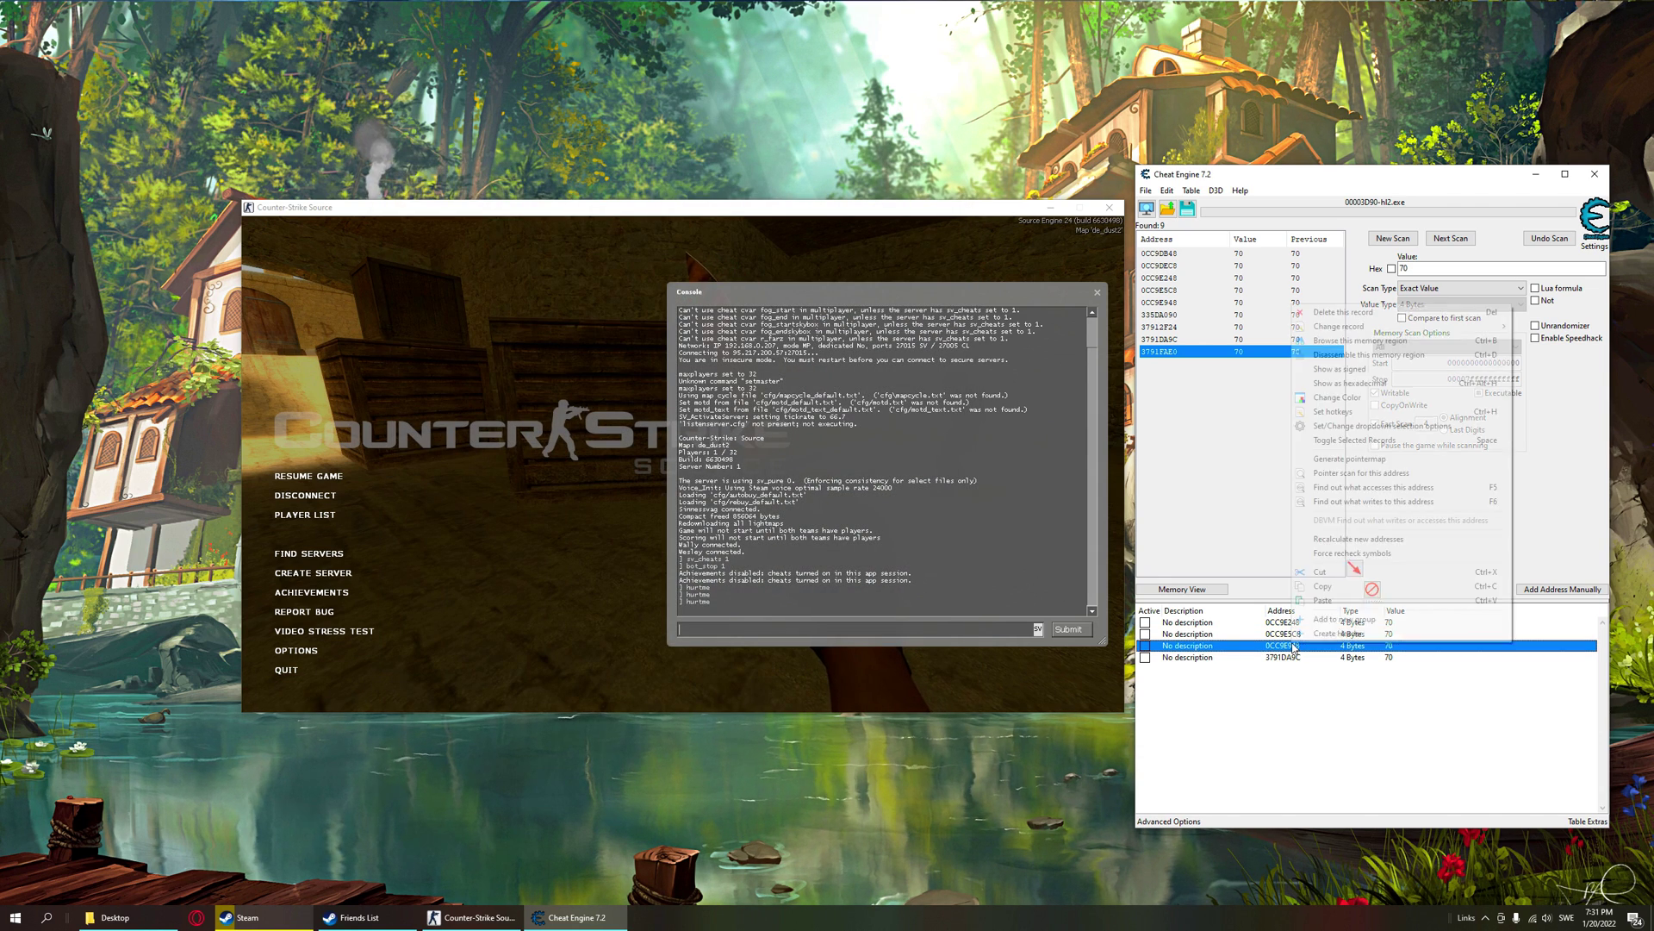
click(1373, 473)
click(810, 549)
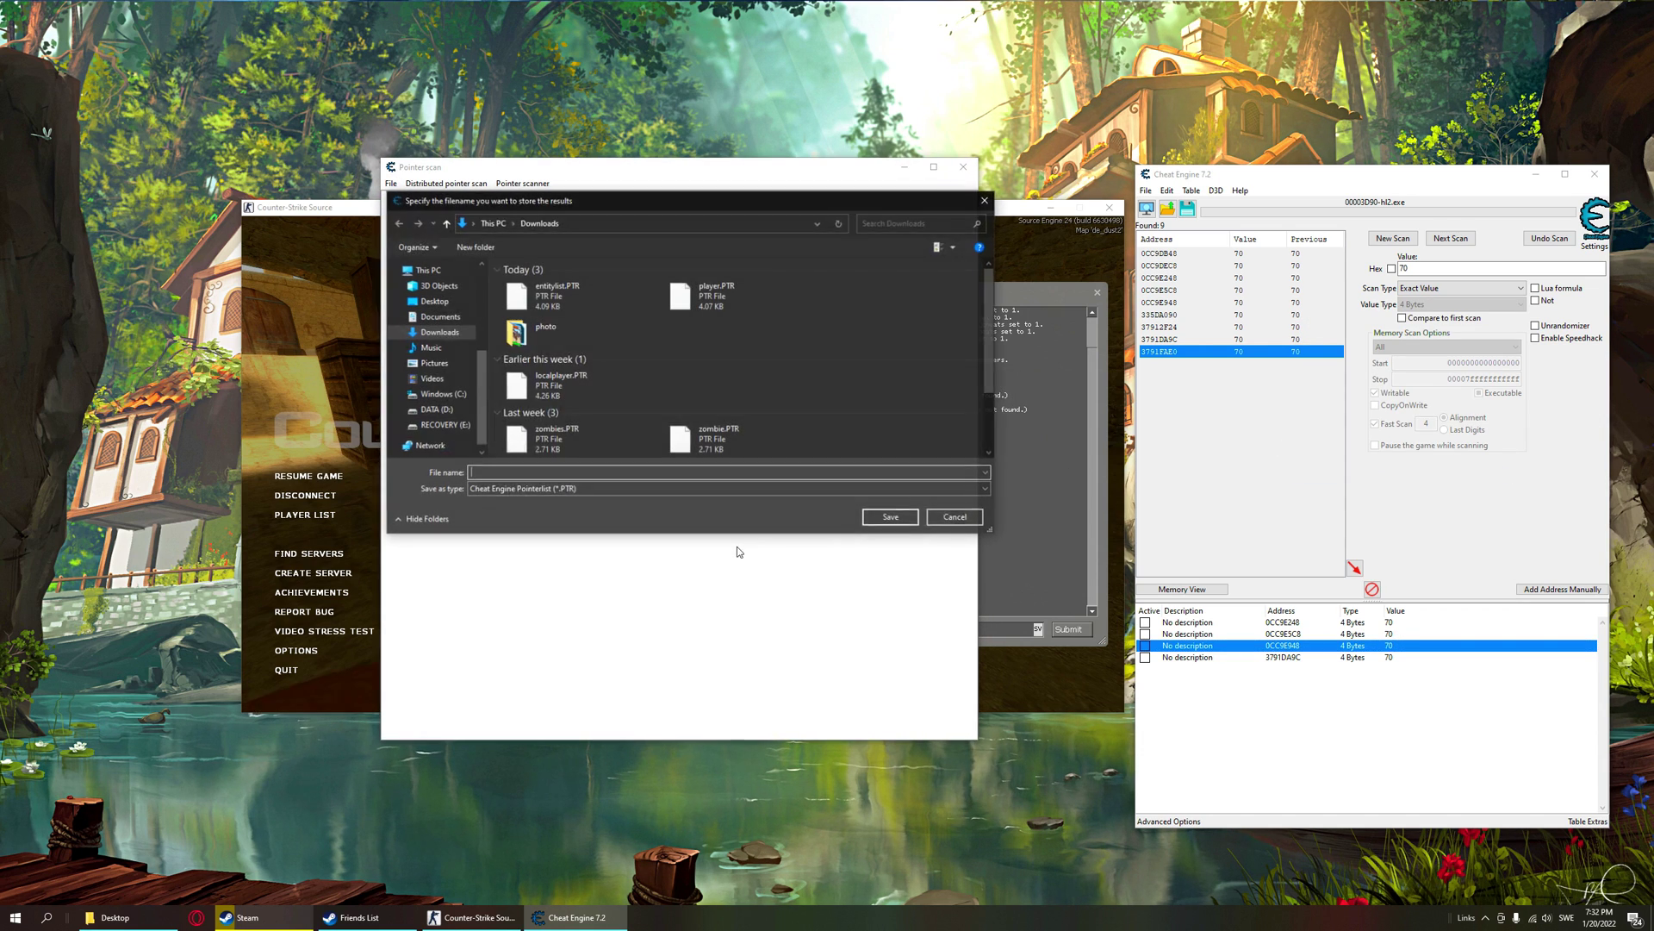
click(557, 291)
click(892, 519)
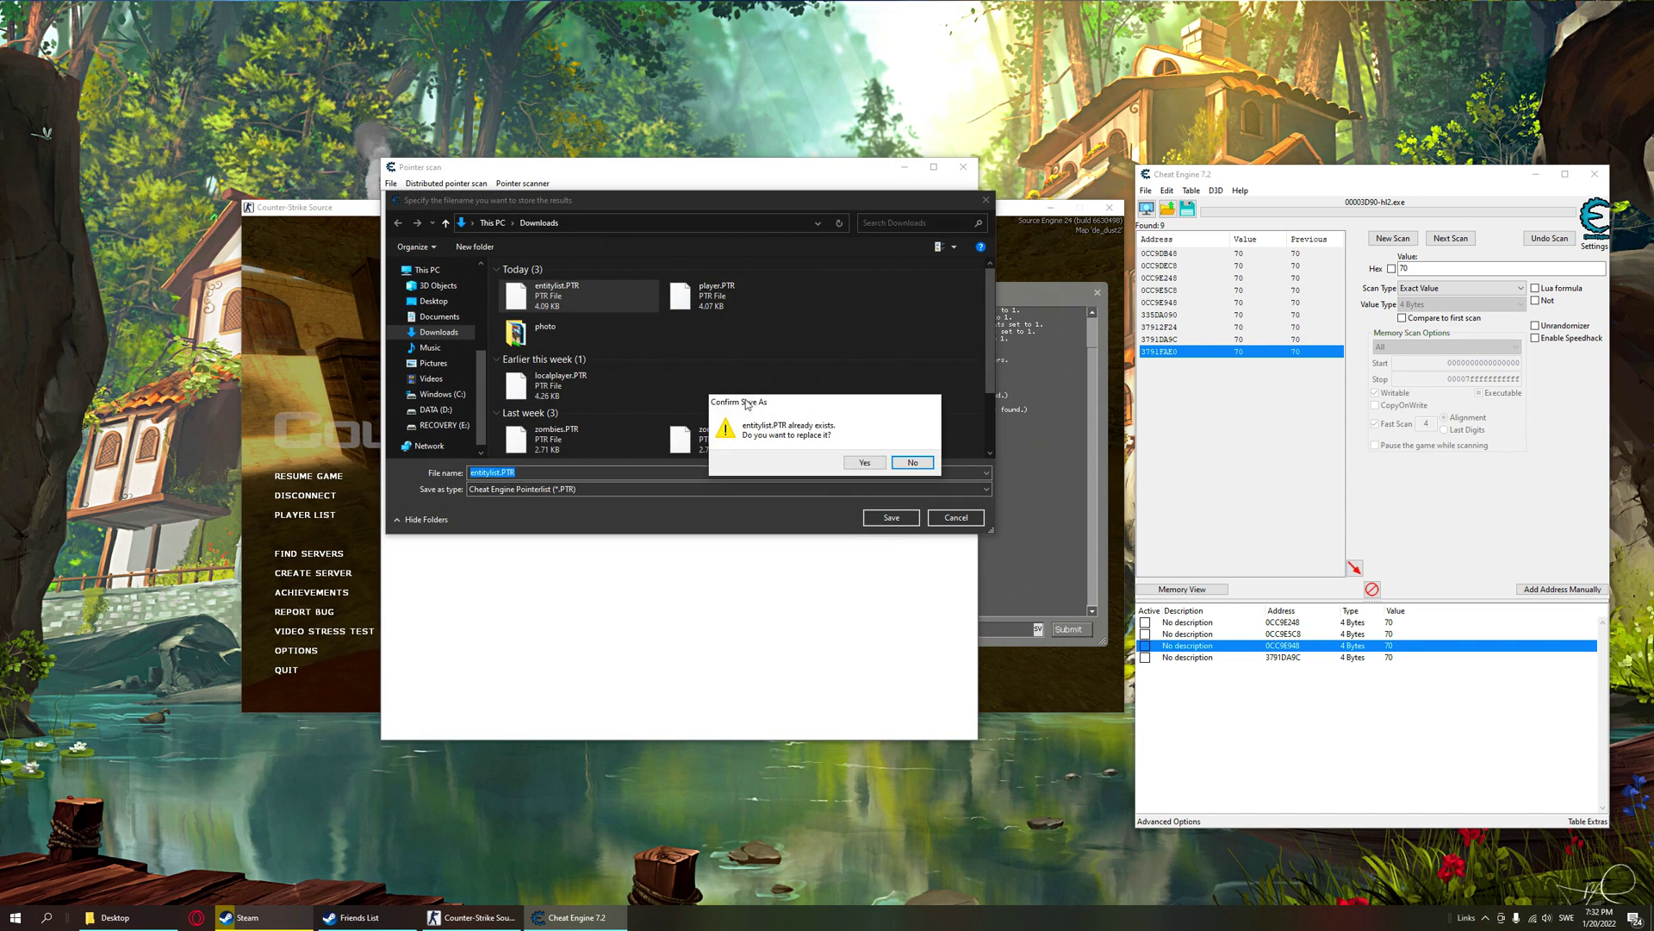
click(865, 463)
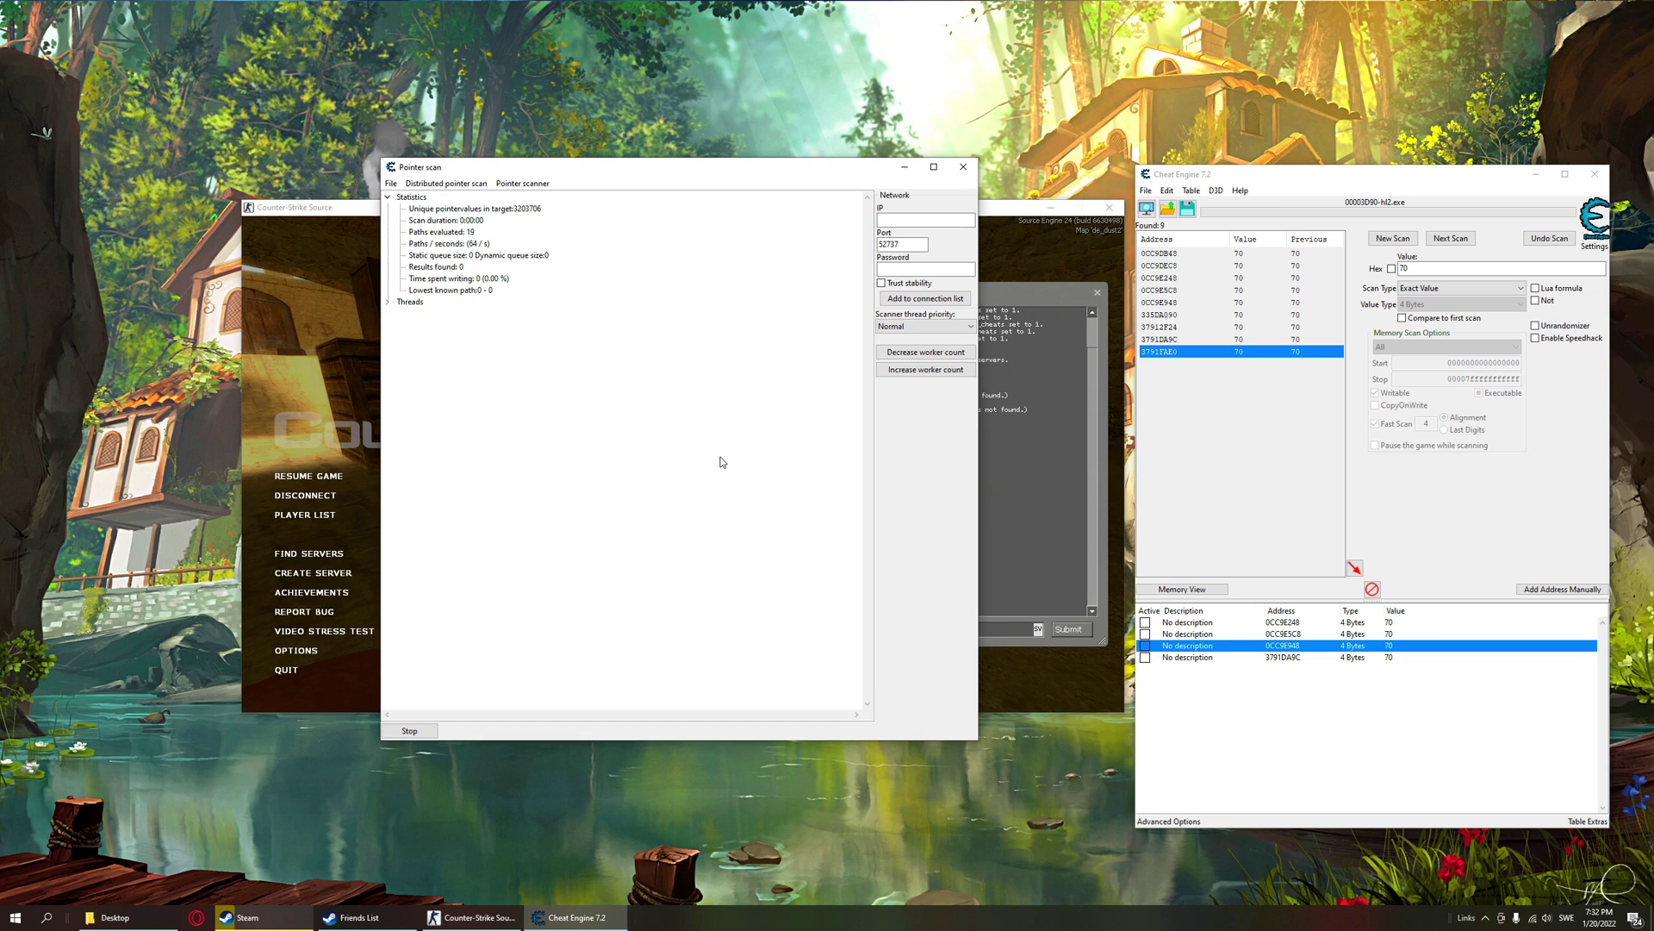
- Pointer-scan 3791DA9C, replacing the existing entitylist.PTR results file
click(960, 171)
click(1277, 656)
right_click(1277, 657)
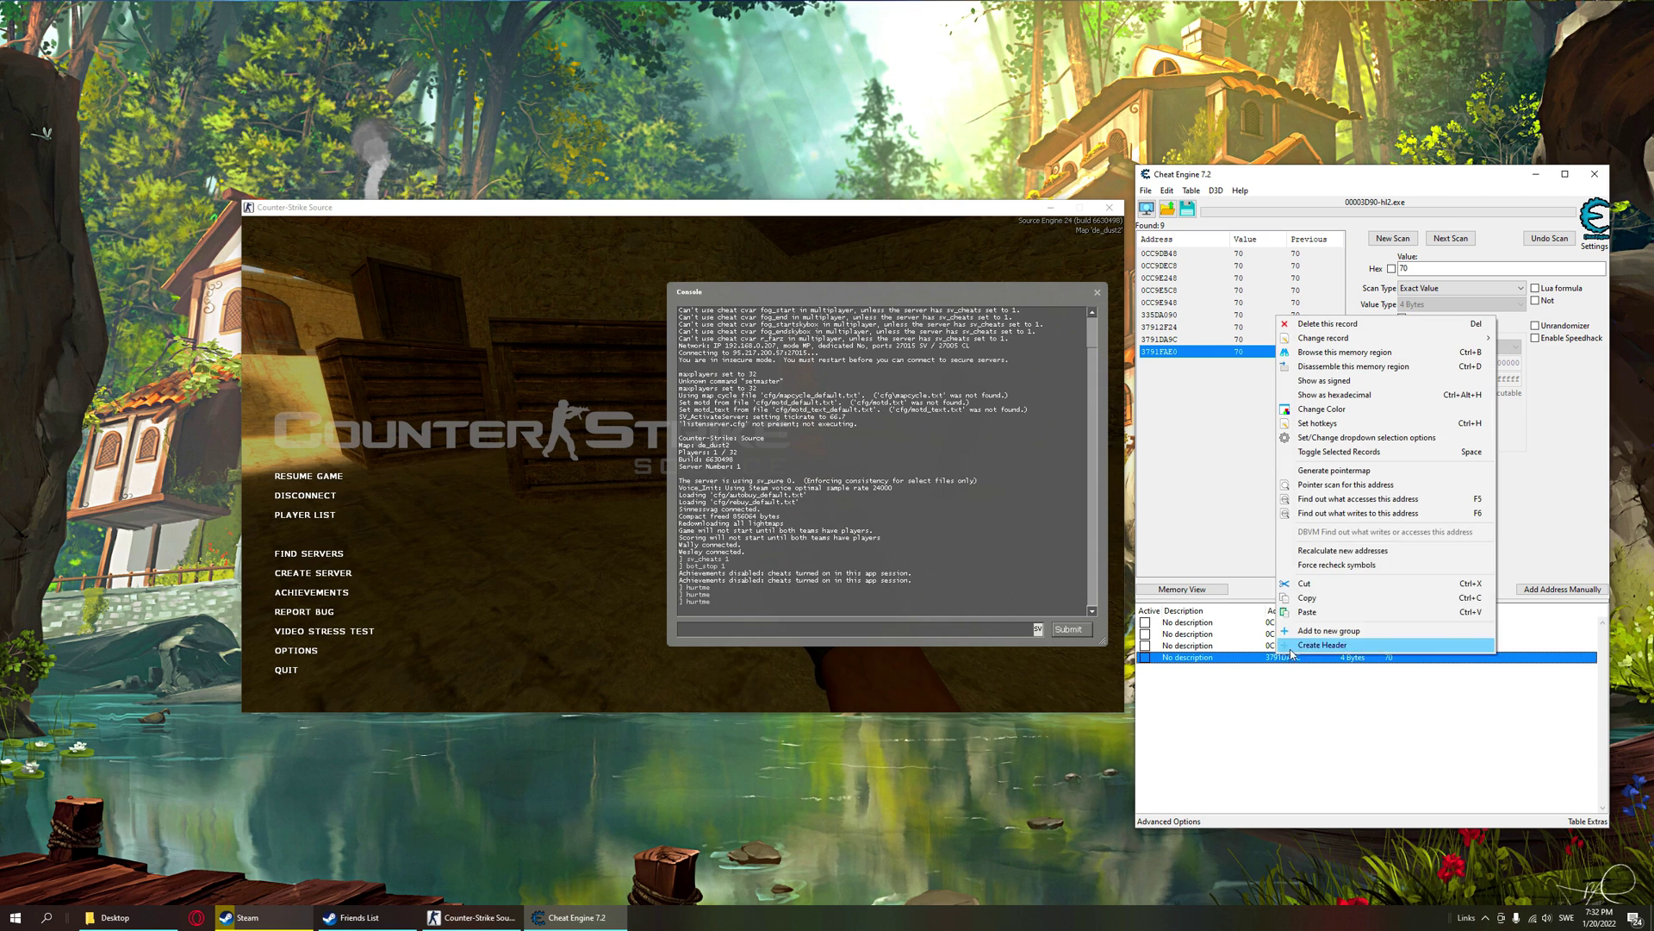
click(1346, 484)
click(900, 530)
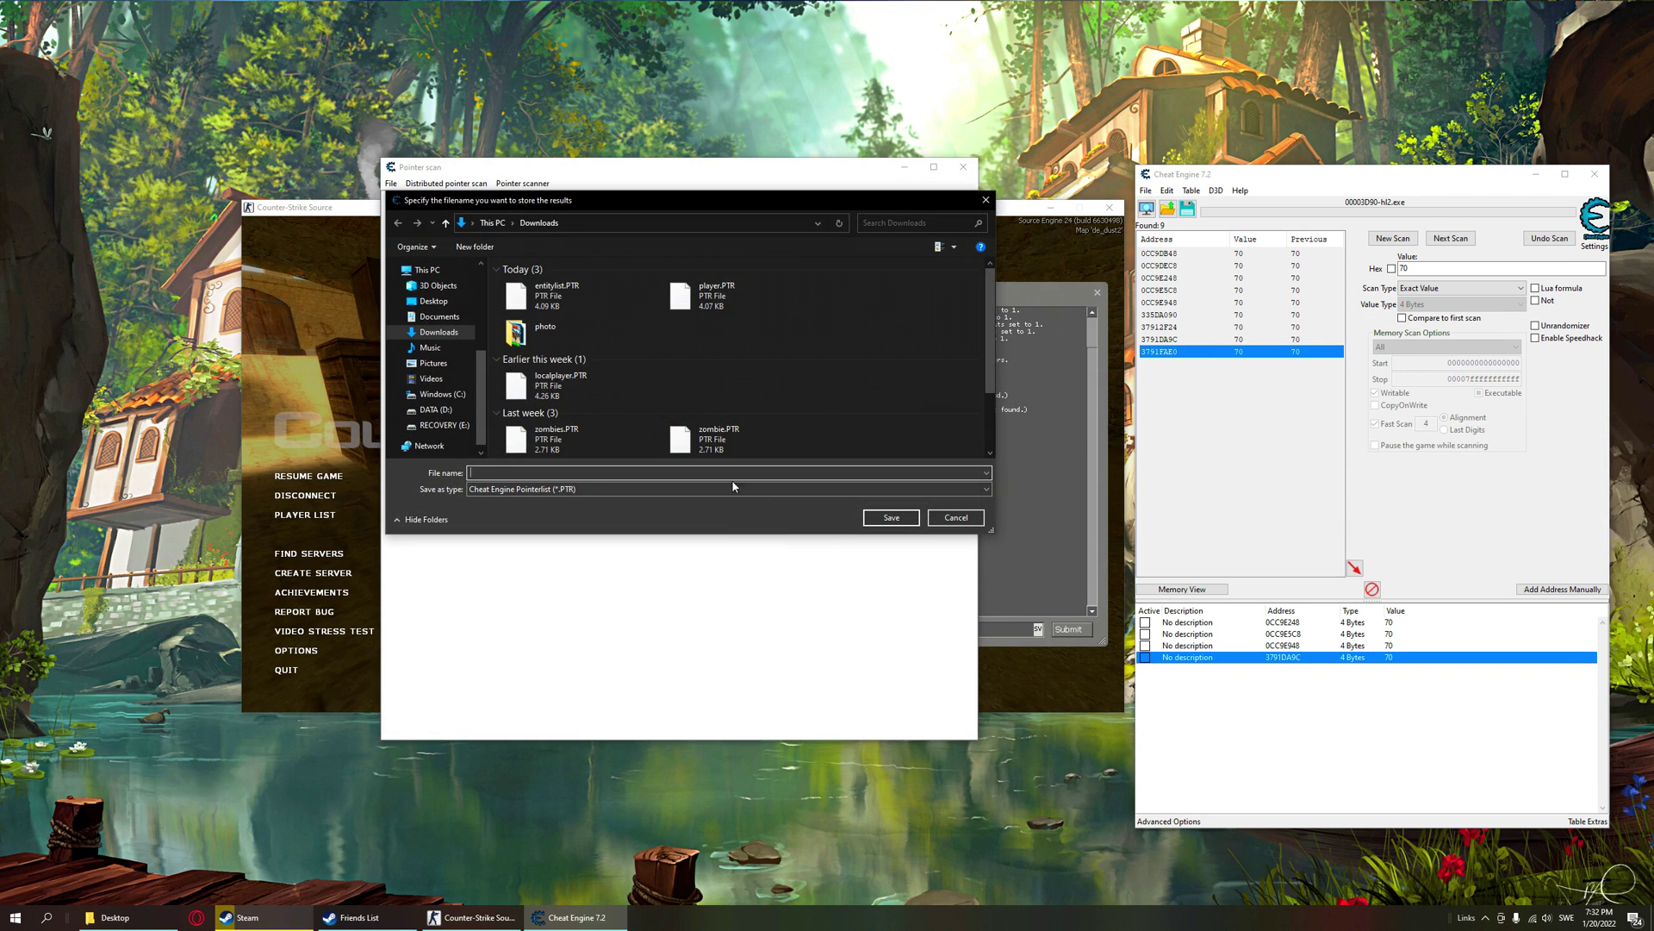
click(557, 293)
click(891, 517)
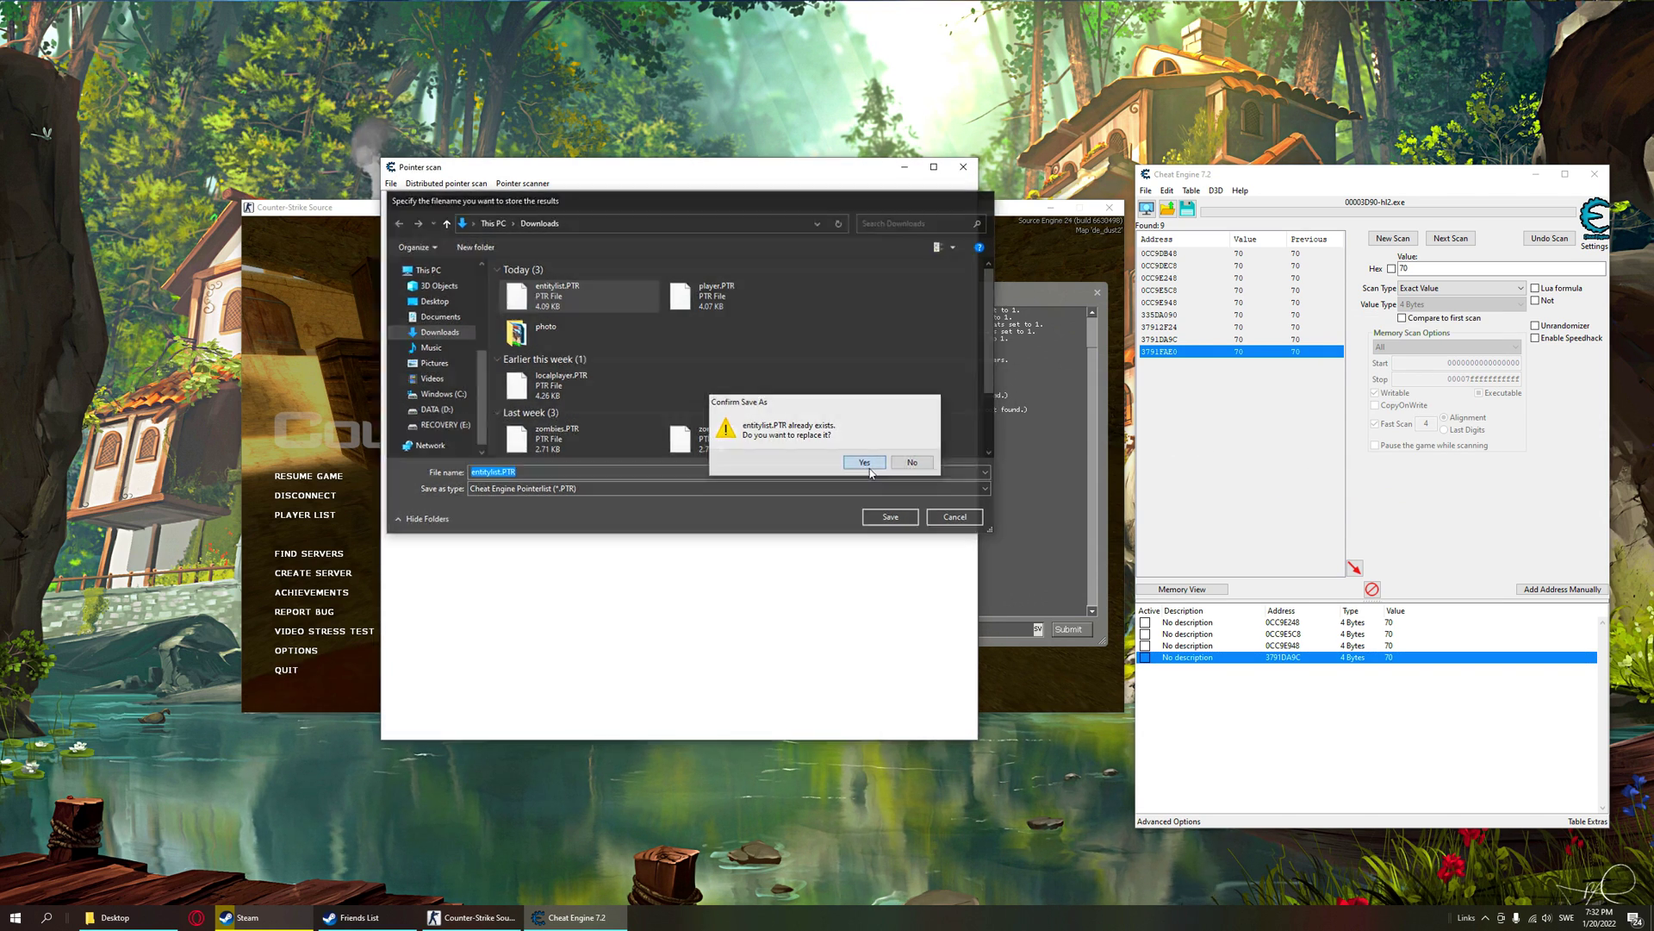
click(865, 463)
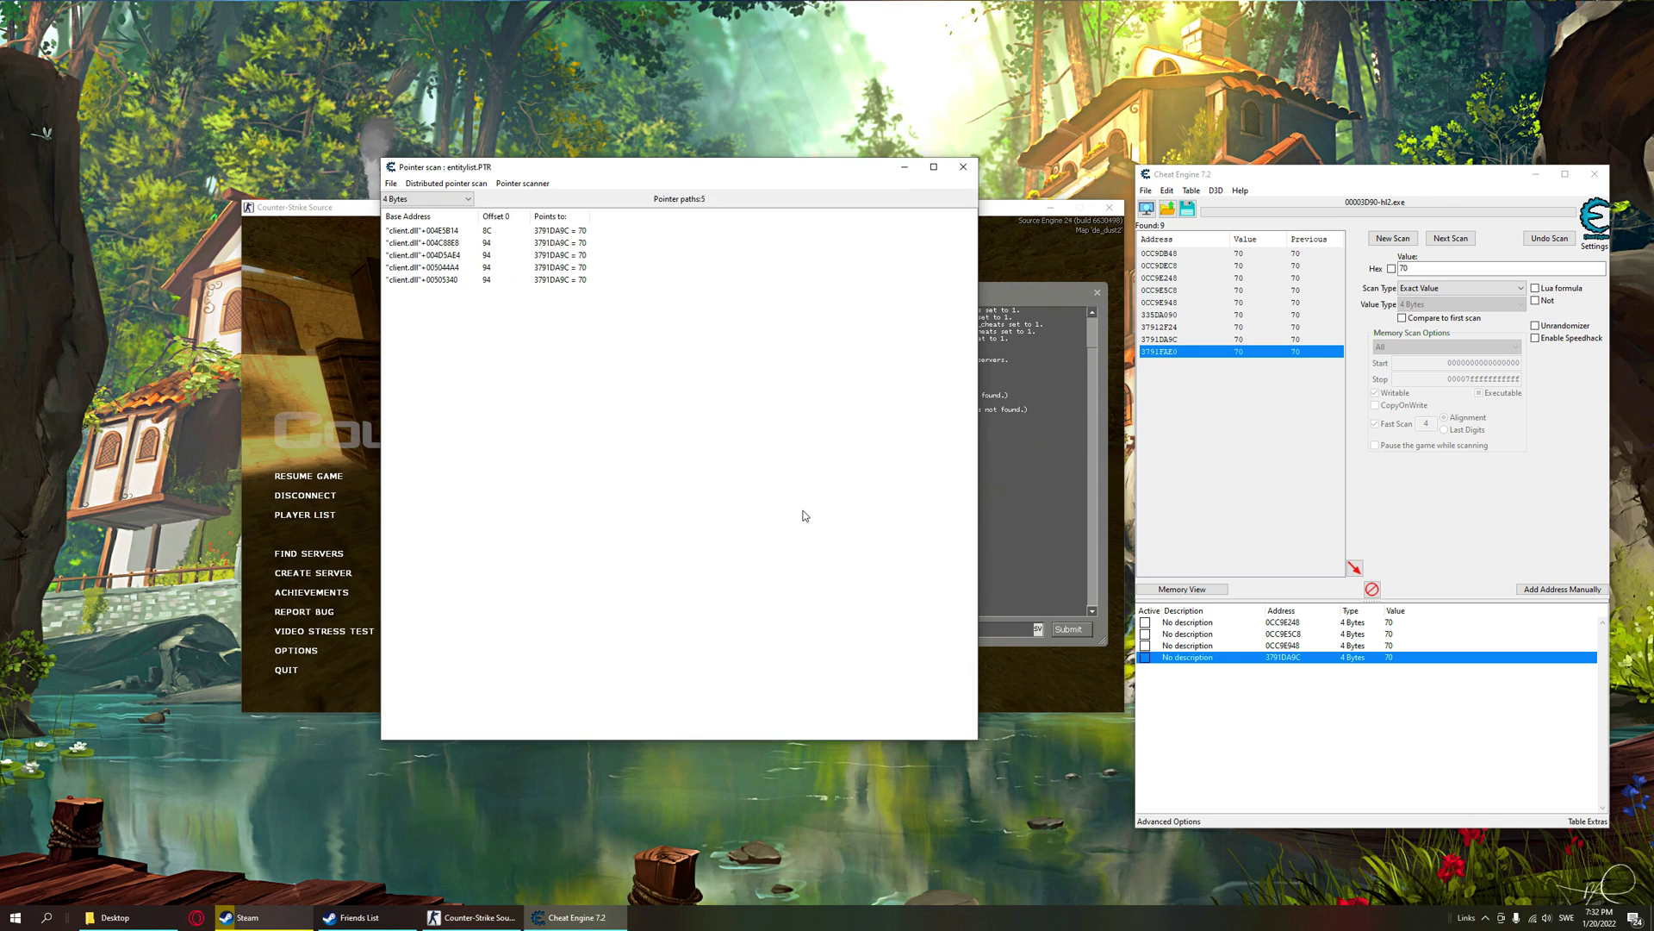
- Review the five client.dll paths, ending on 'client.dll'+004C88E8
drag(624, 173, 883, 295)
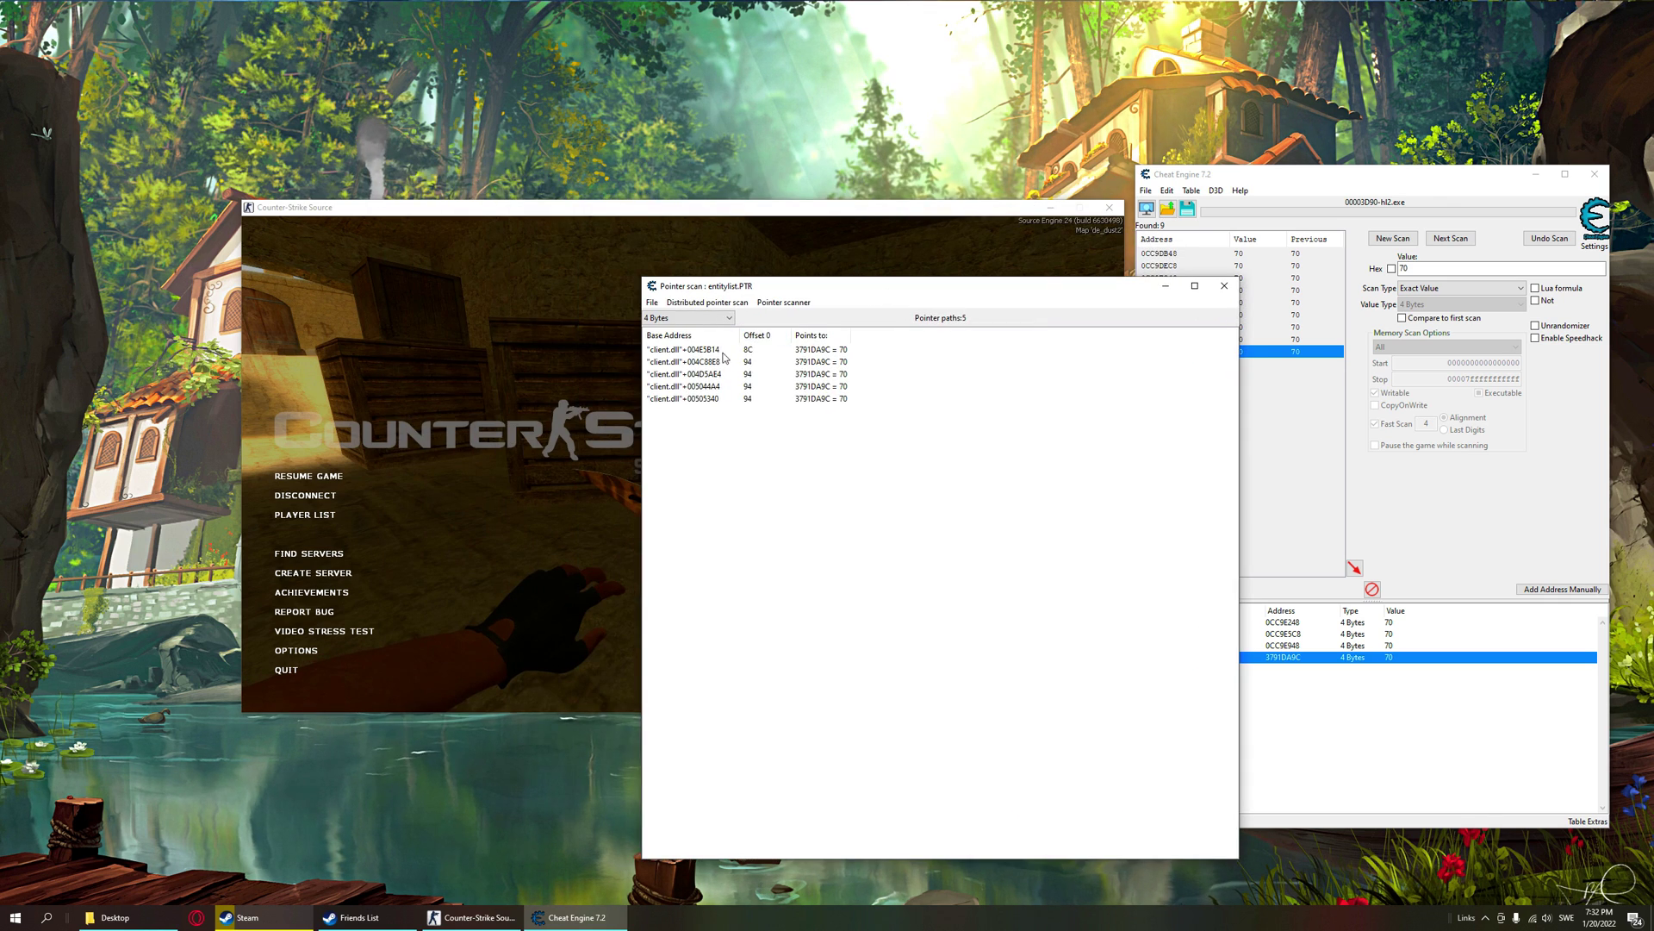
drag(638, 278, 635, 275)
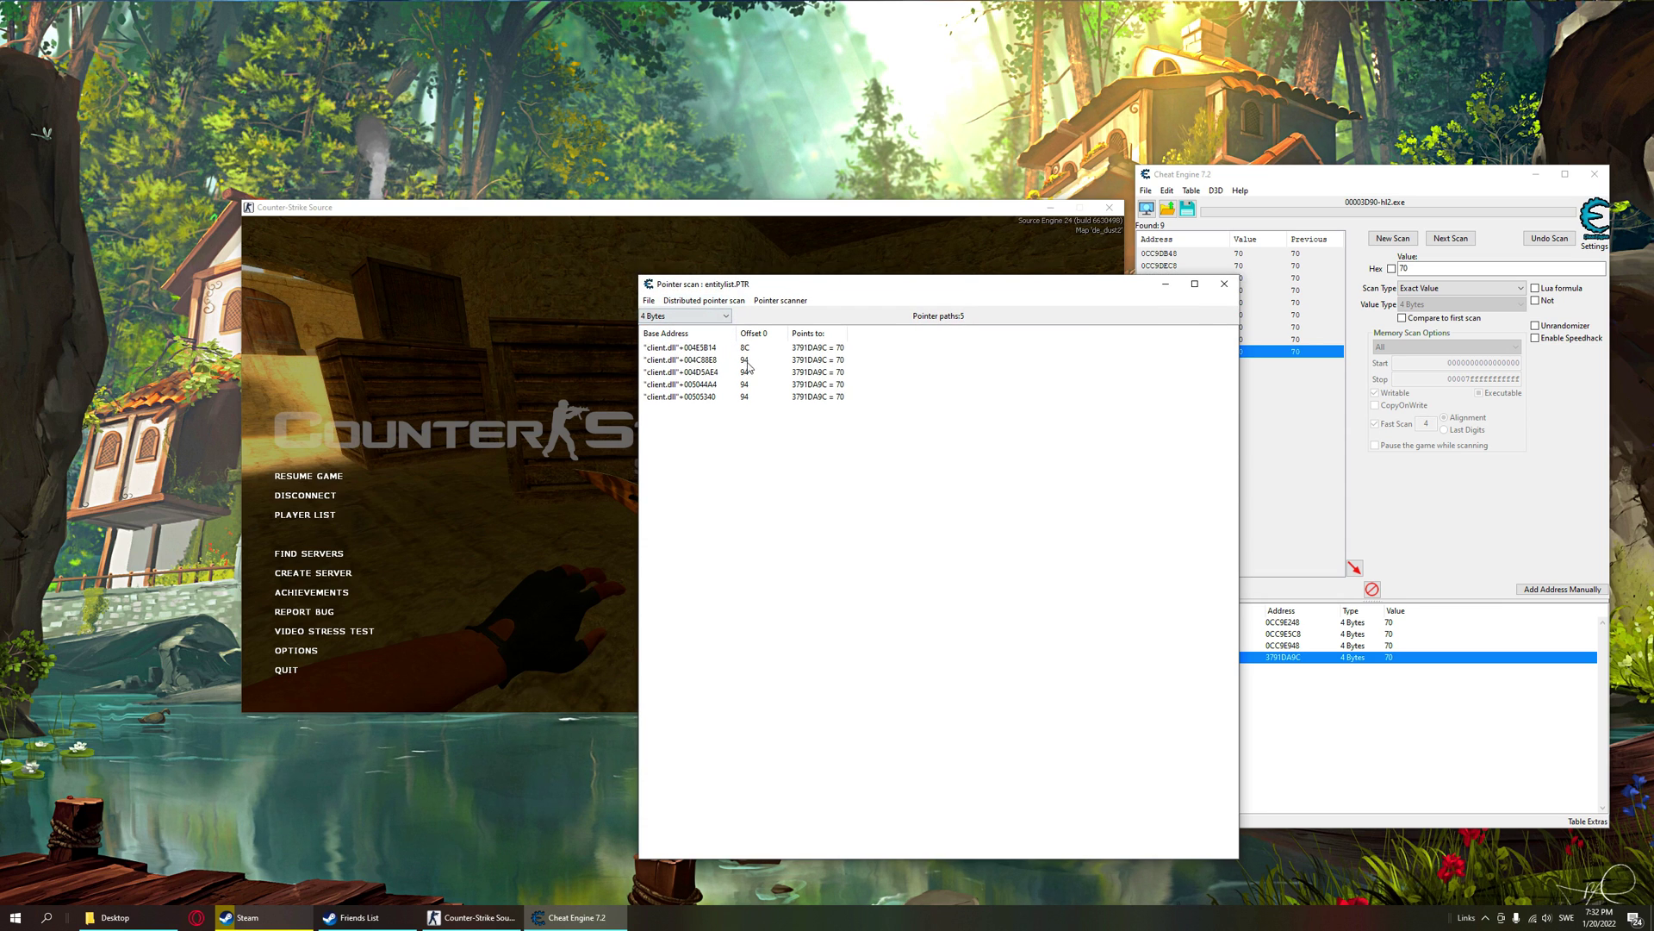
click(754, 359)
click(754, 372)
click(751, 384)
click(749, 397)
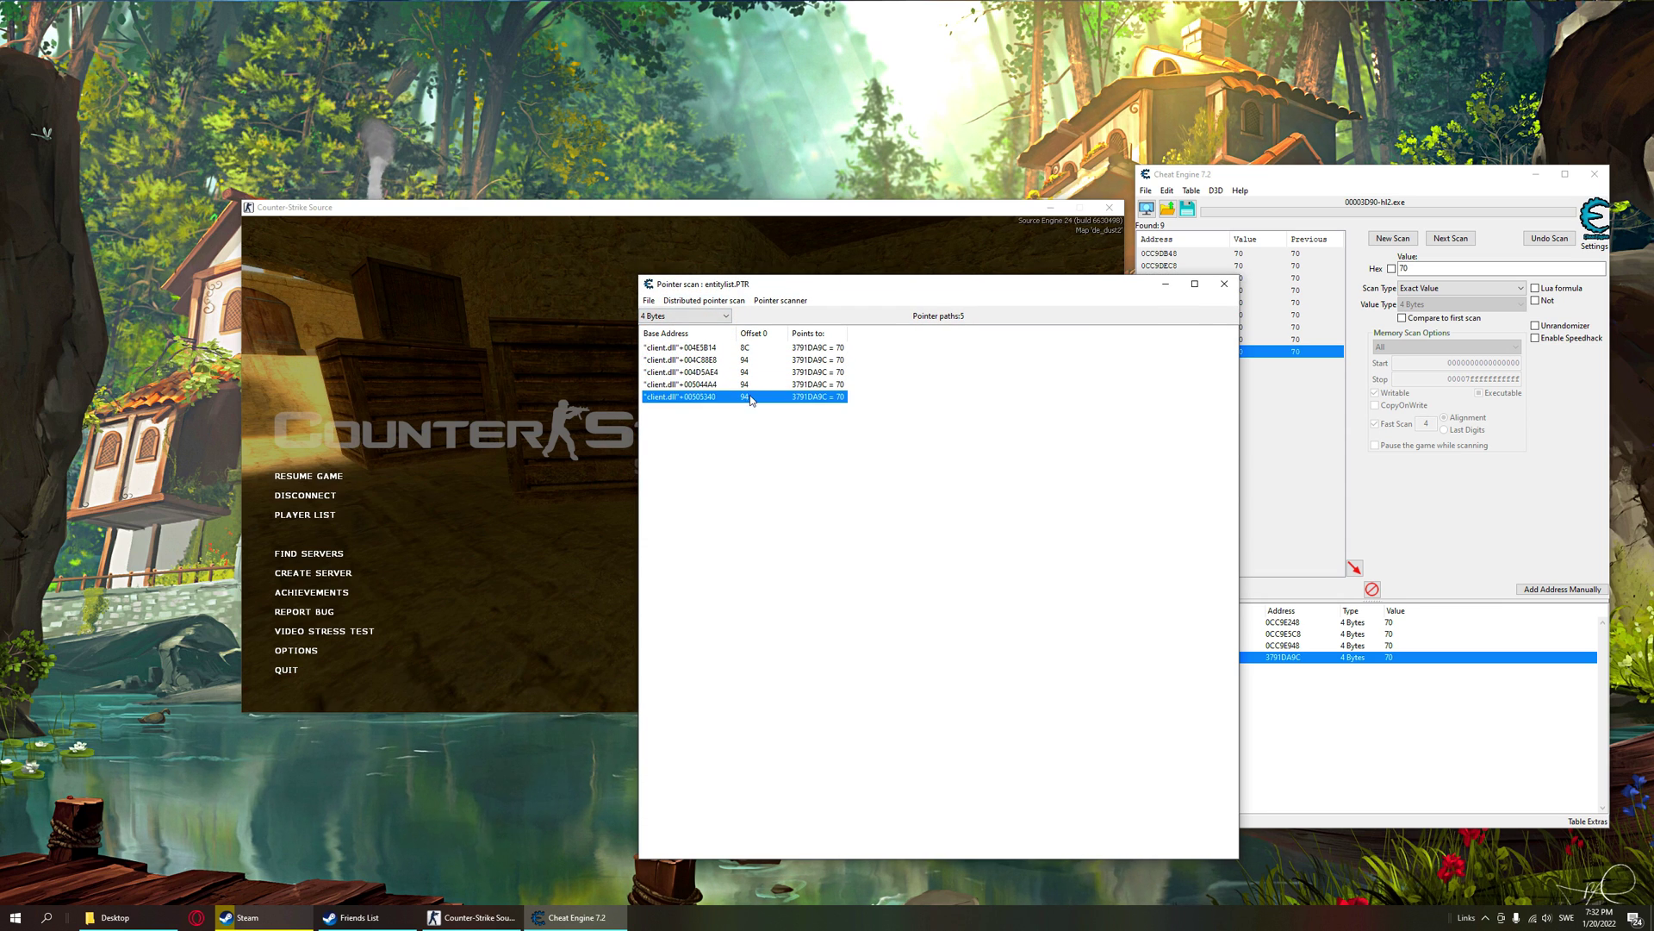
click(748, 372)
click(748, 361)
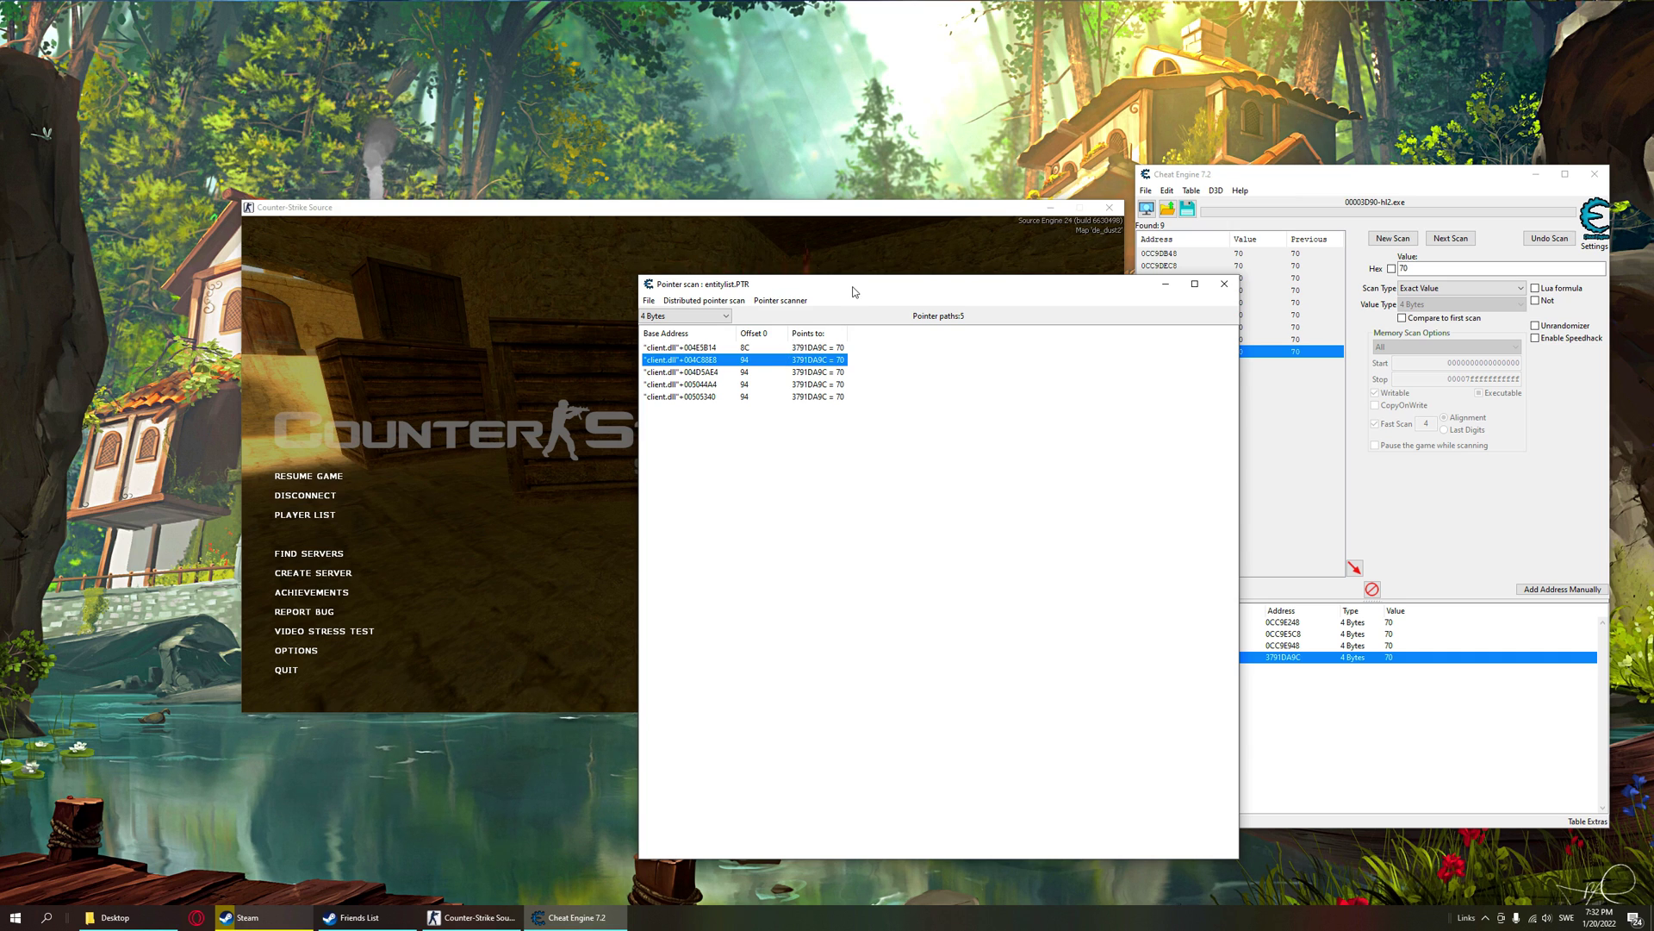
- Compare paths against the game console, rechecking each path's 8C or 94 offset
drag(854, 291, 995, 287)
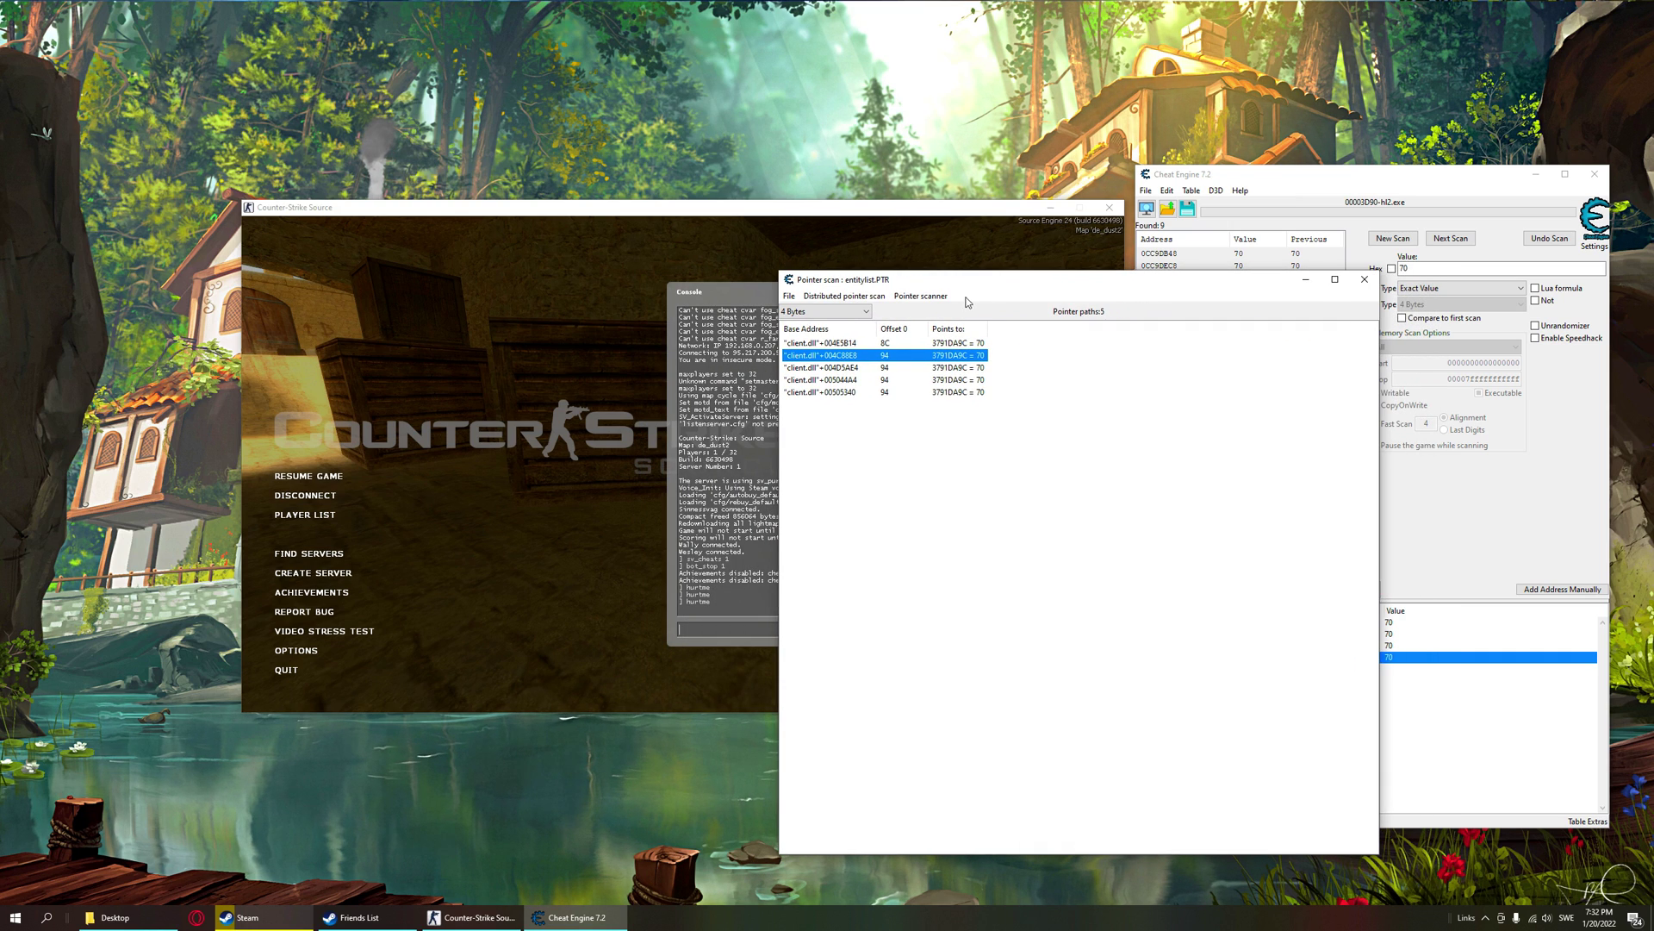
click(886, 345)
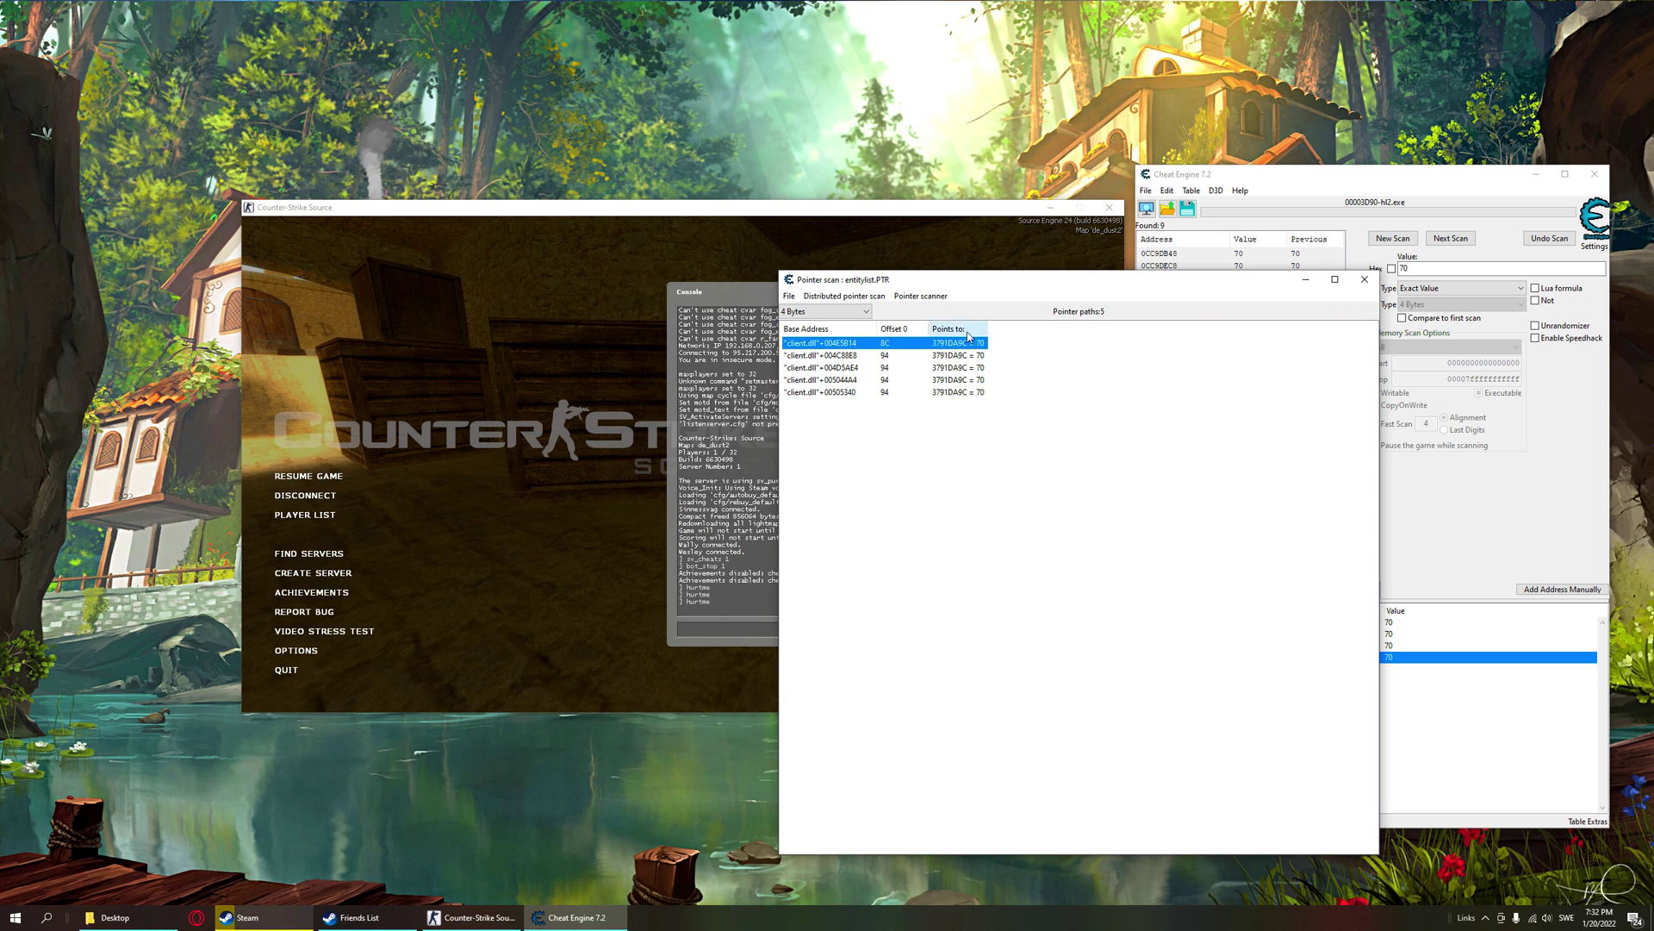
drag(994, 291, 1003, 288)
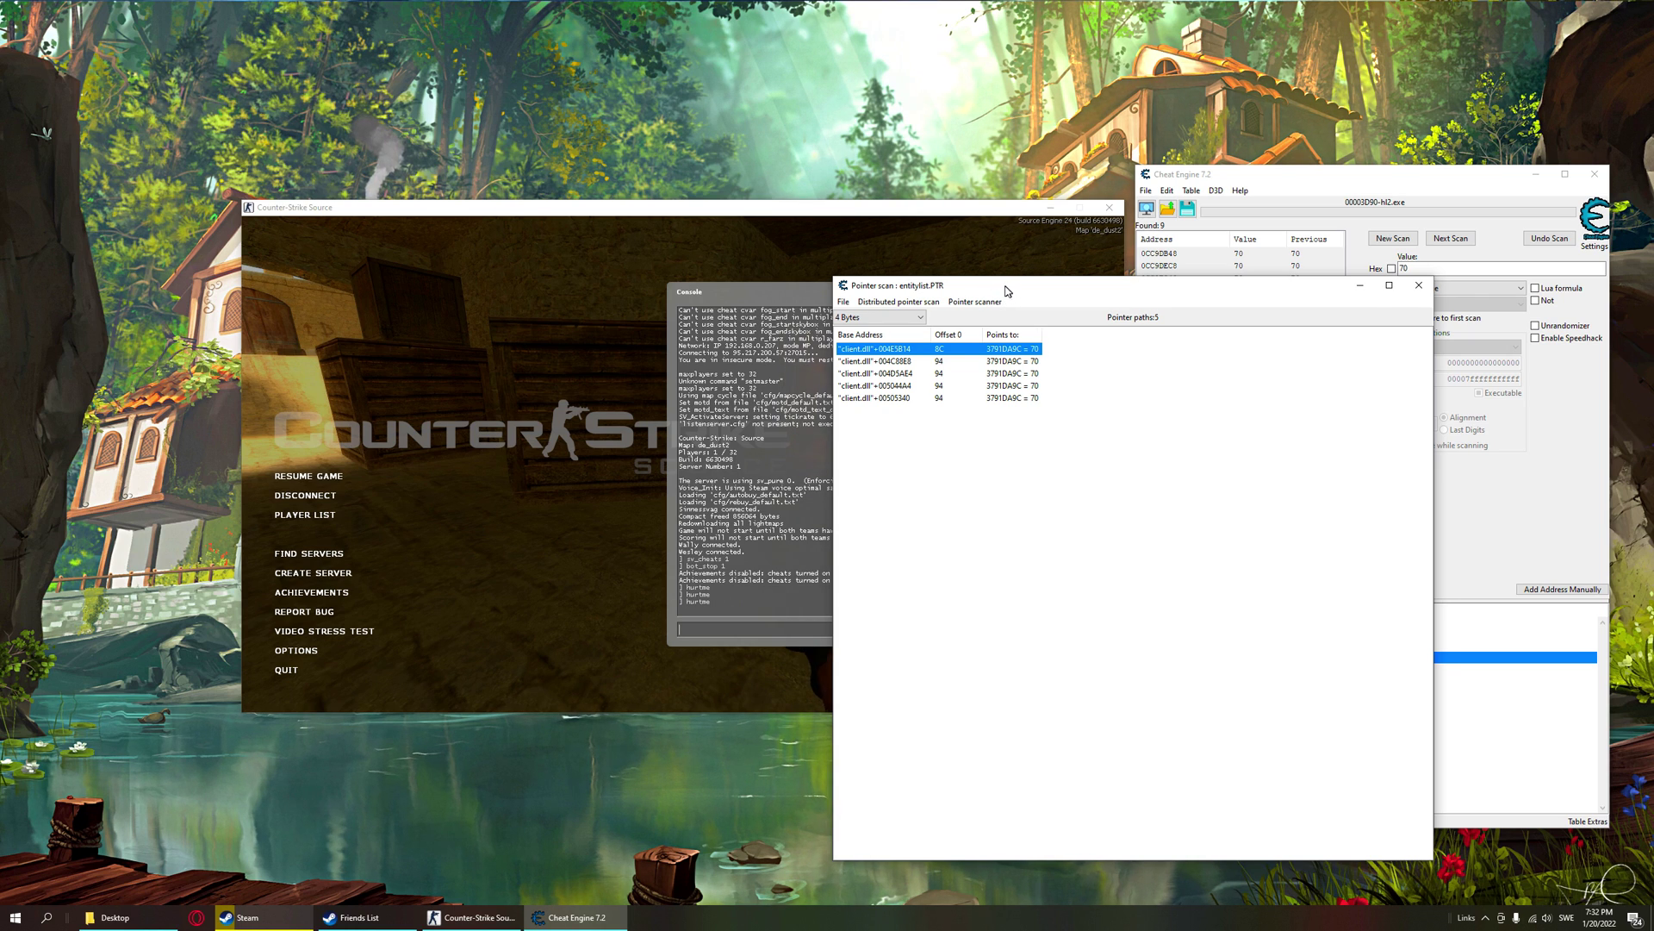
drag(1011, 291, 923, 283)
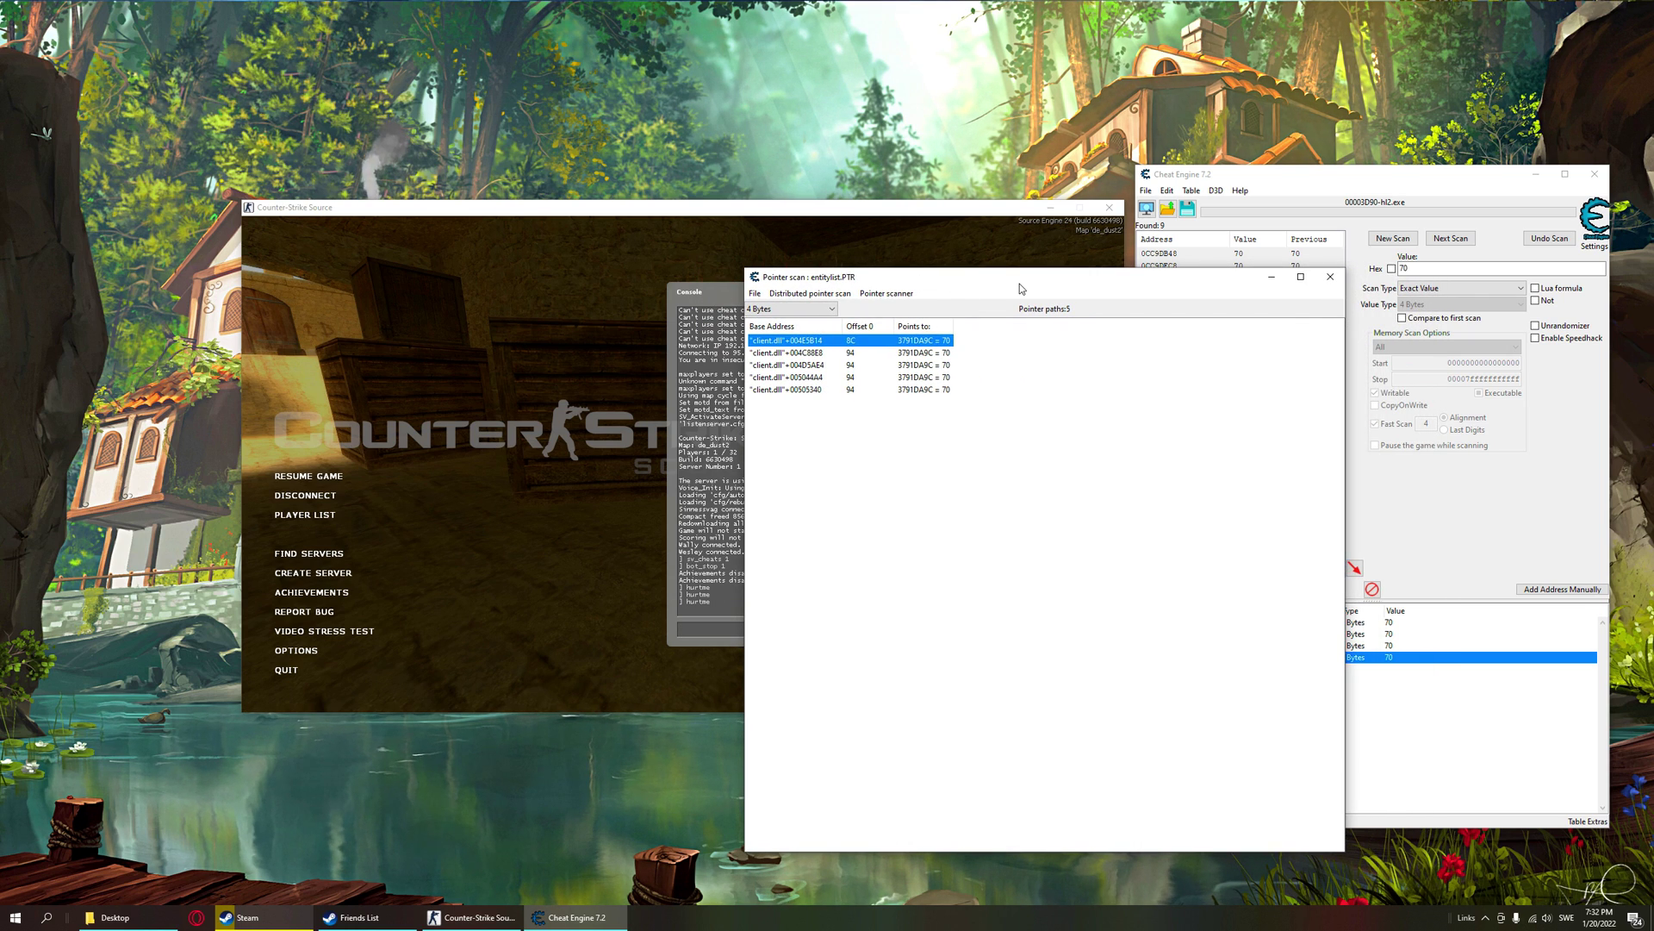
key(Down)
key(Down)
key(Down)
key(Down)
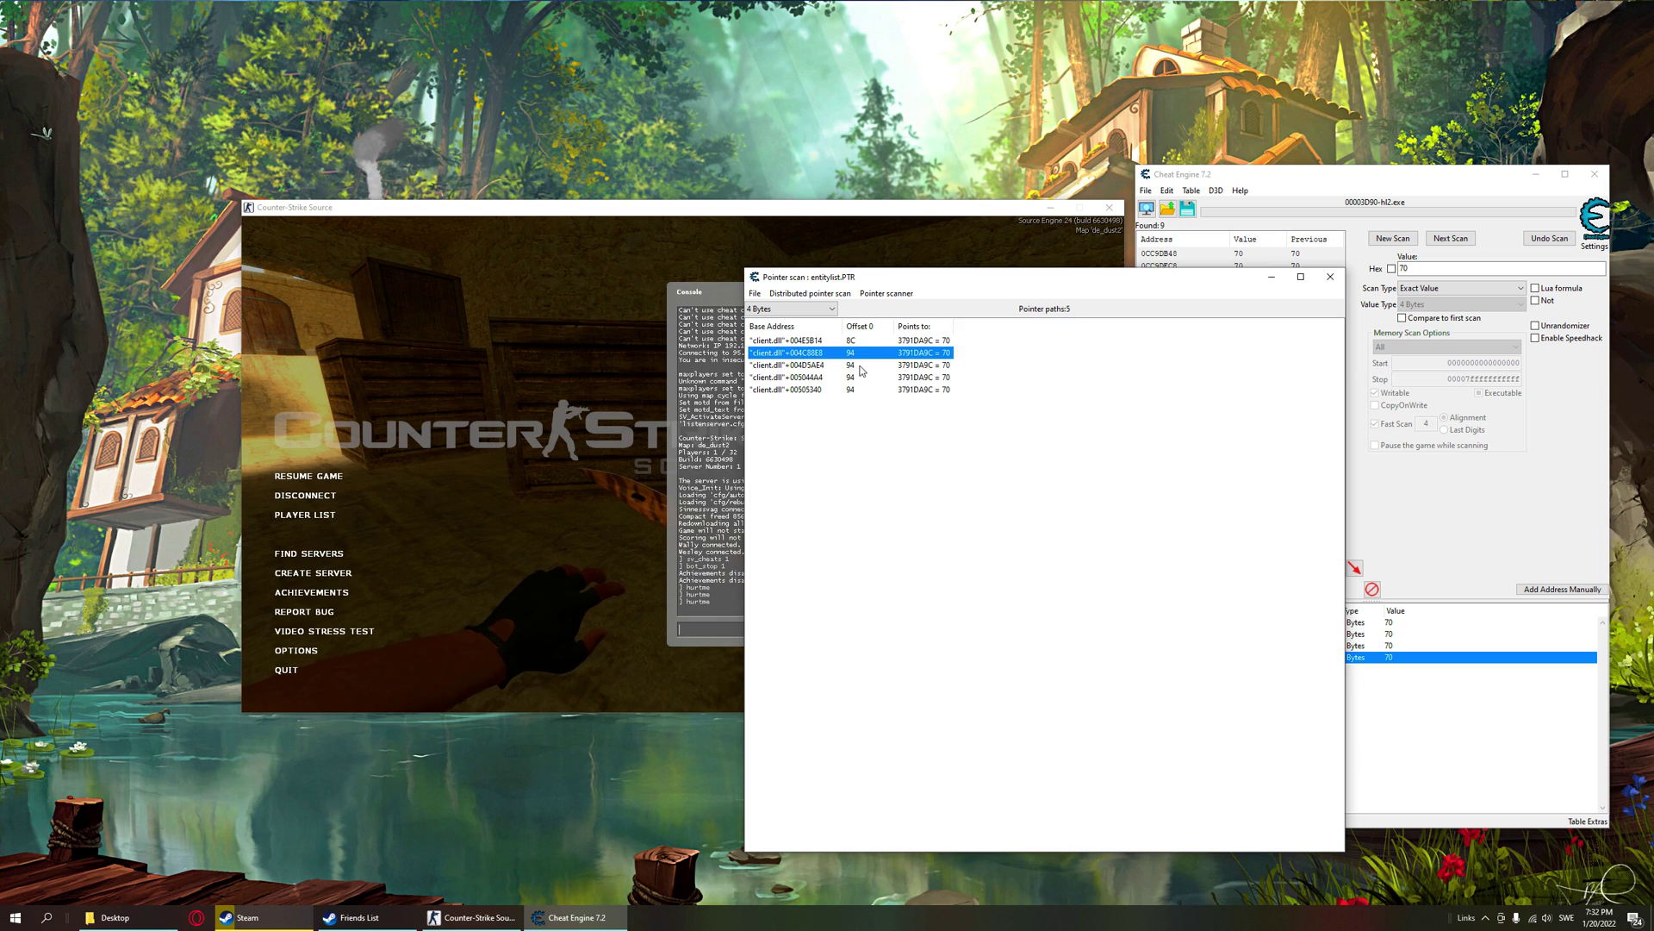
click(859, 355)
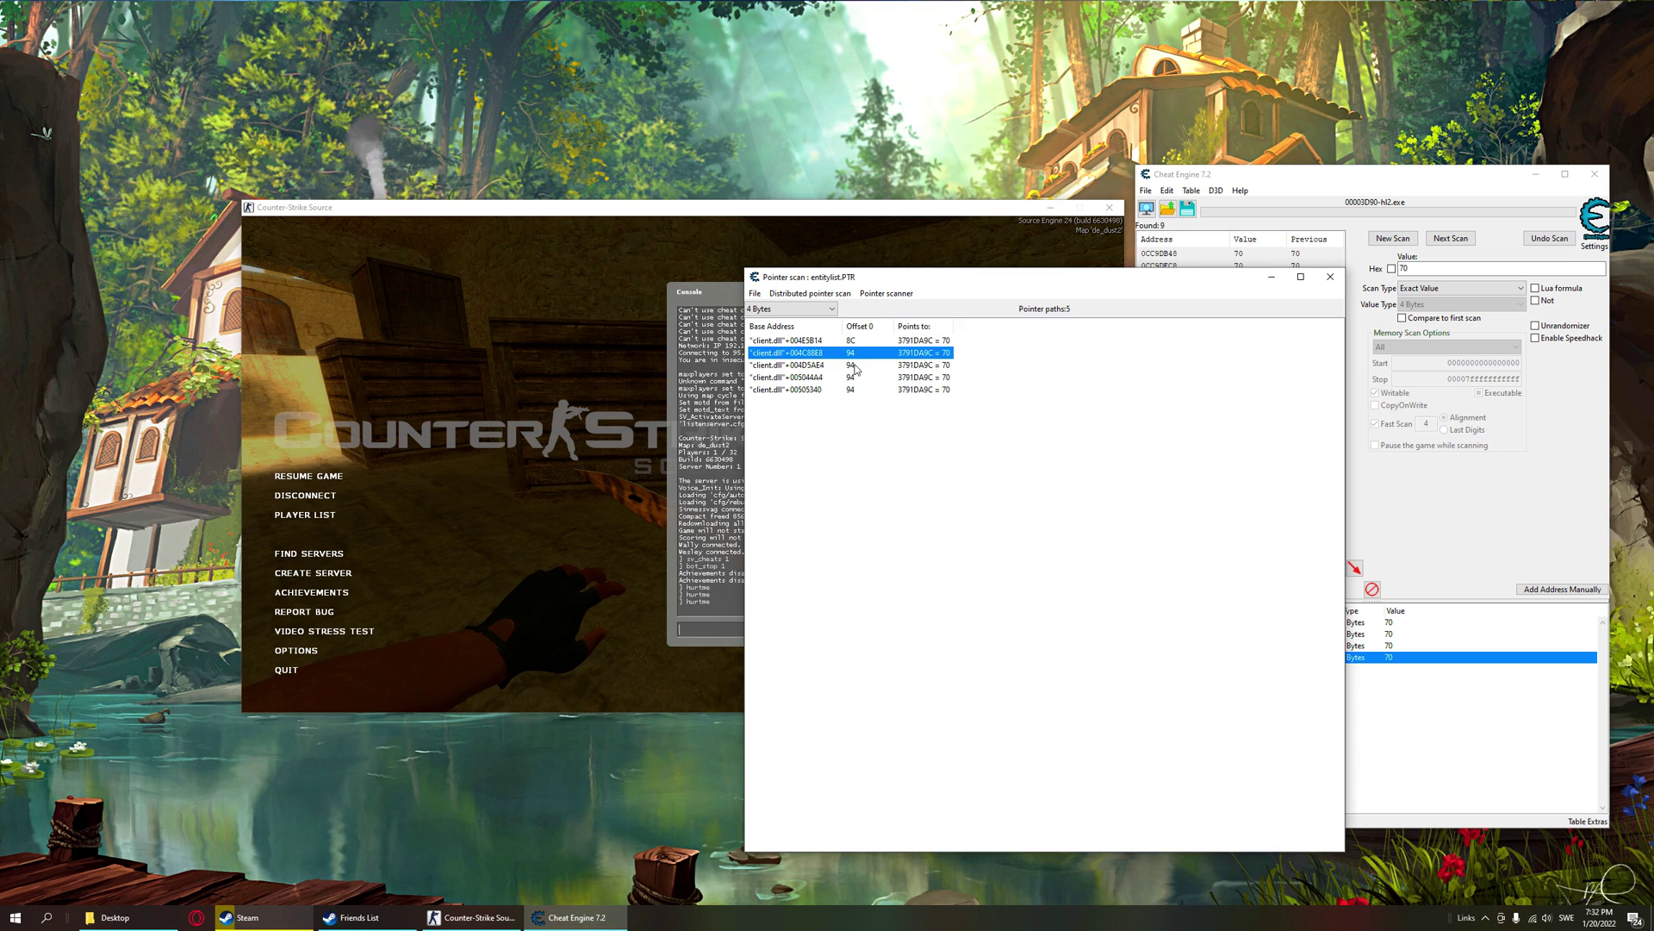
click(854, 365)
click(854, 377)
click(854, 390)
click(854, 354)
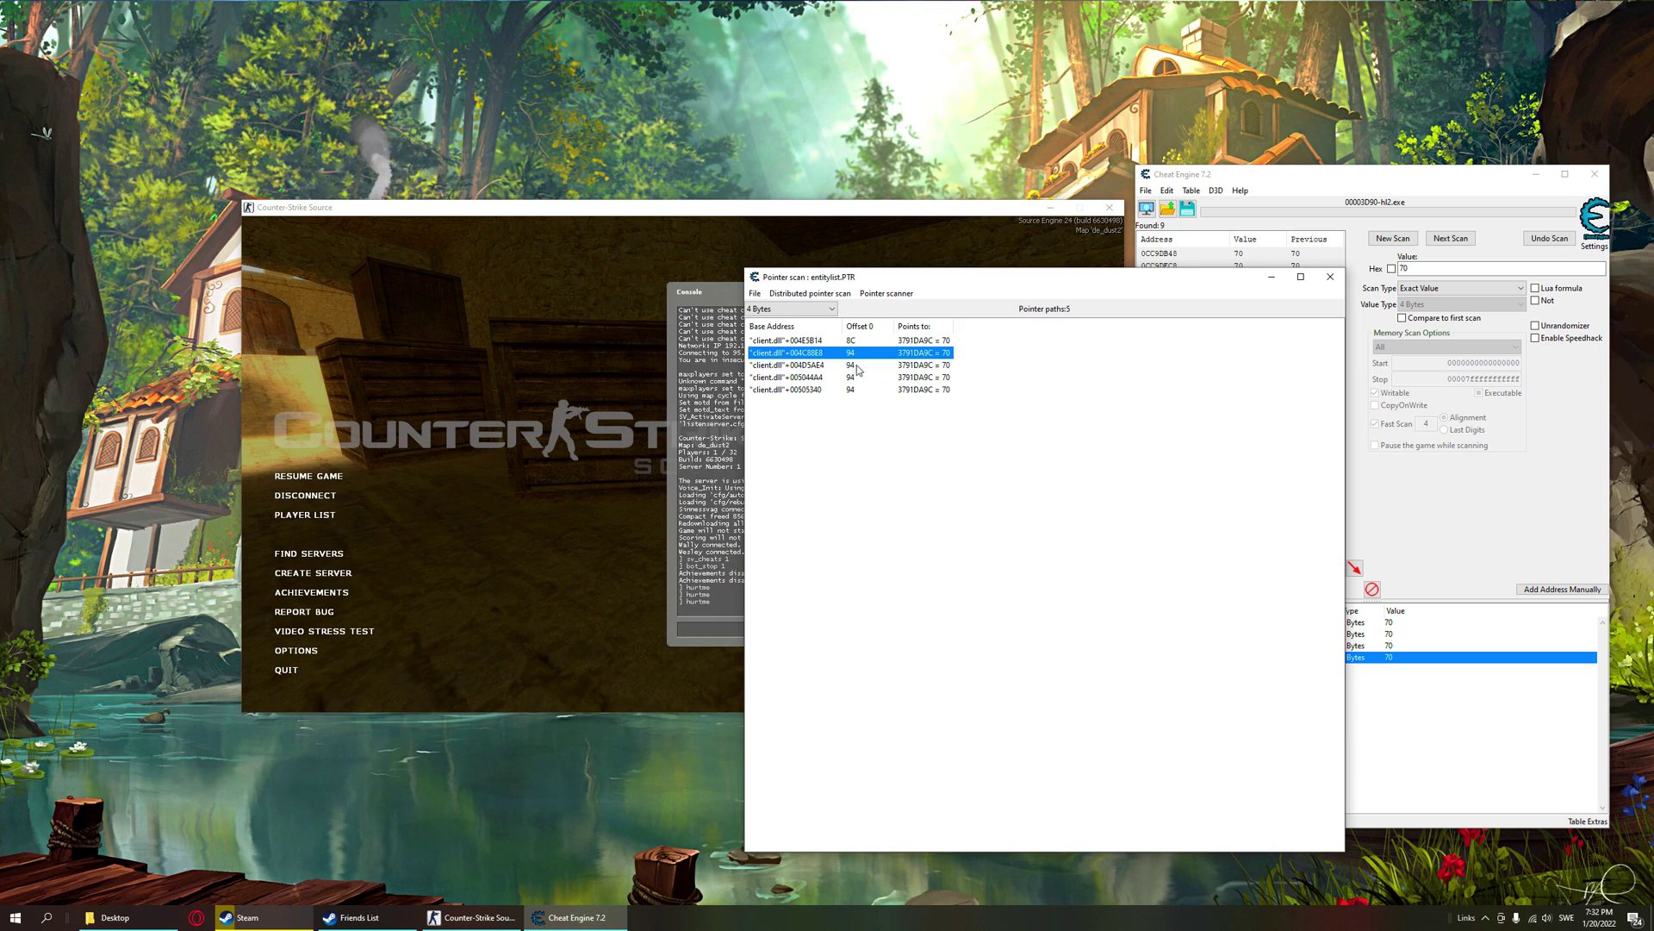
drag(972, 280, 841, 305)
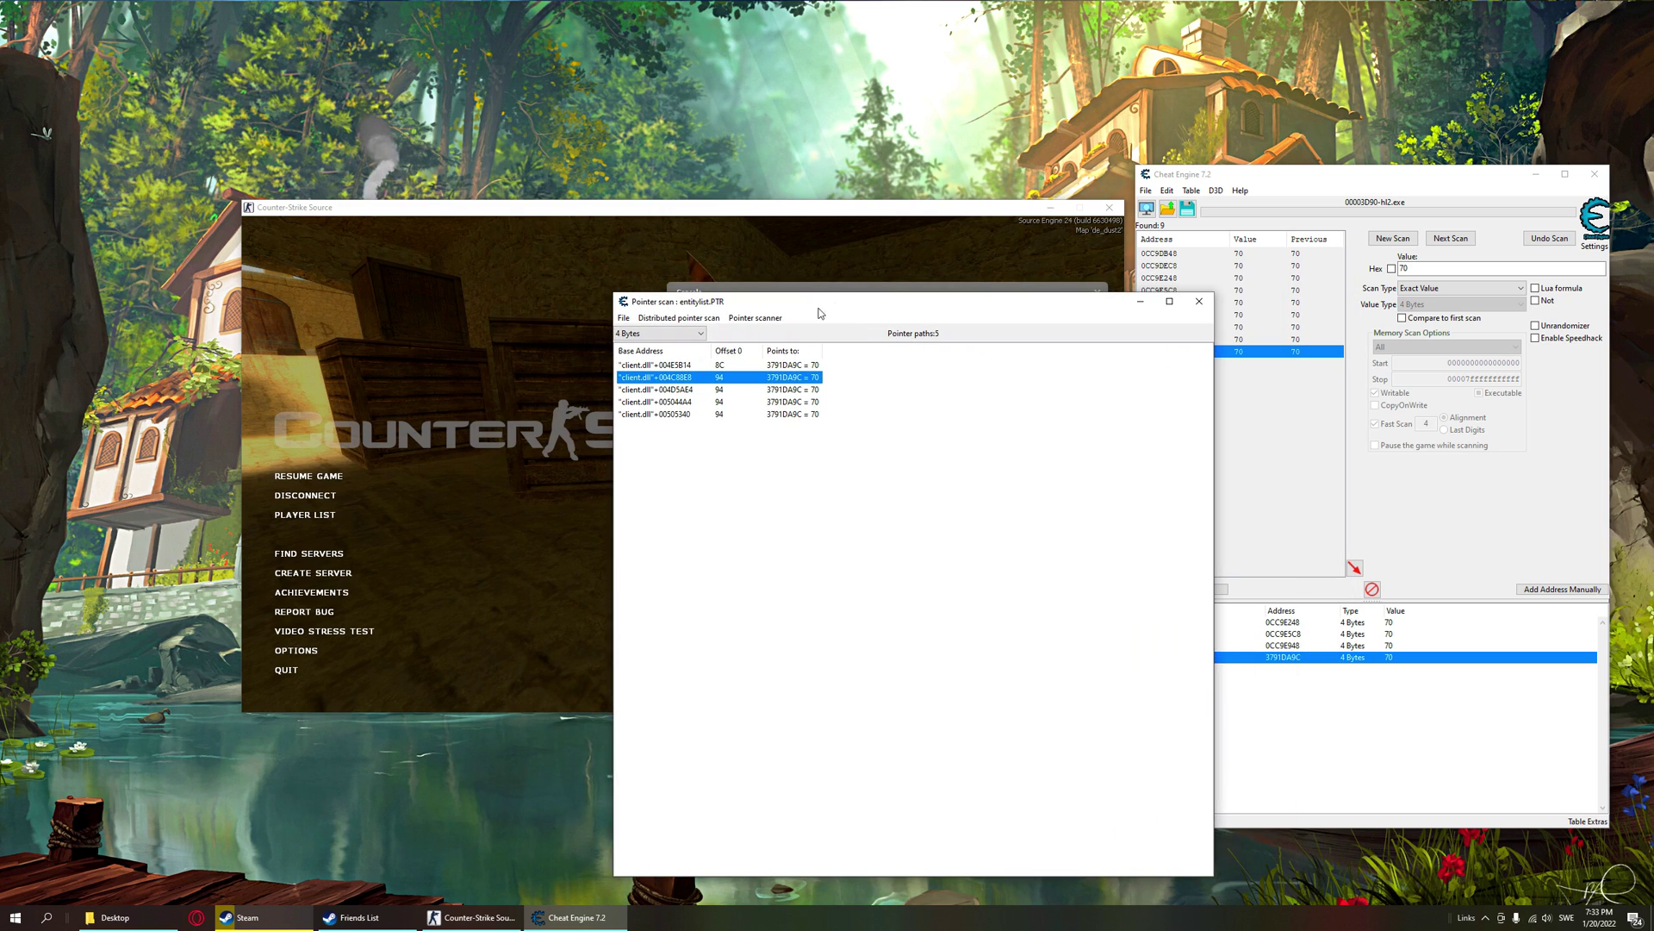
- Add 'client.dll'+004C88E8 as a non-pointer address and browse its memory region
double_click(720, 380)
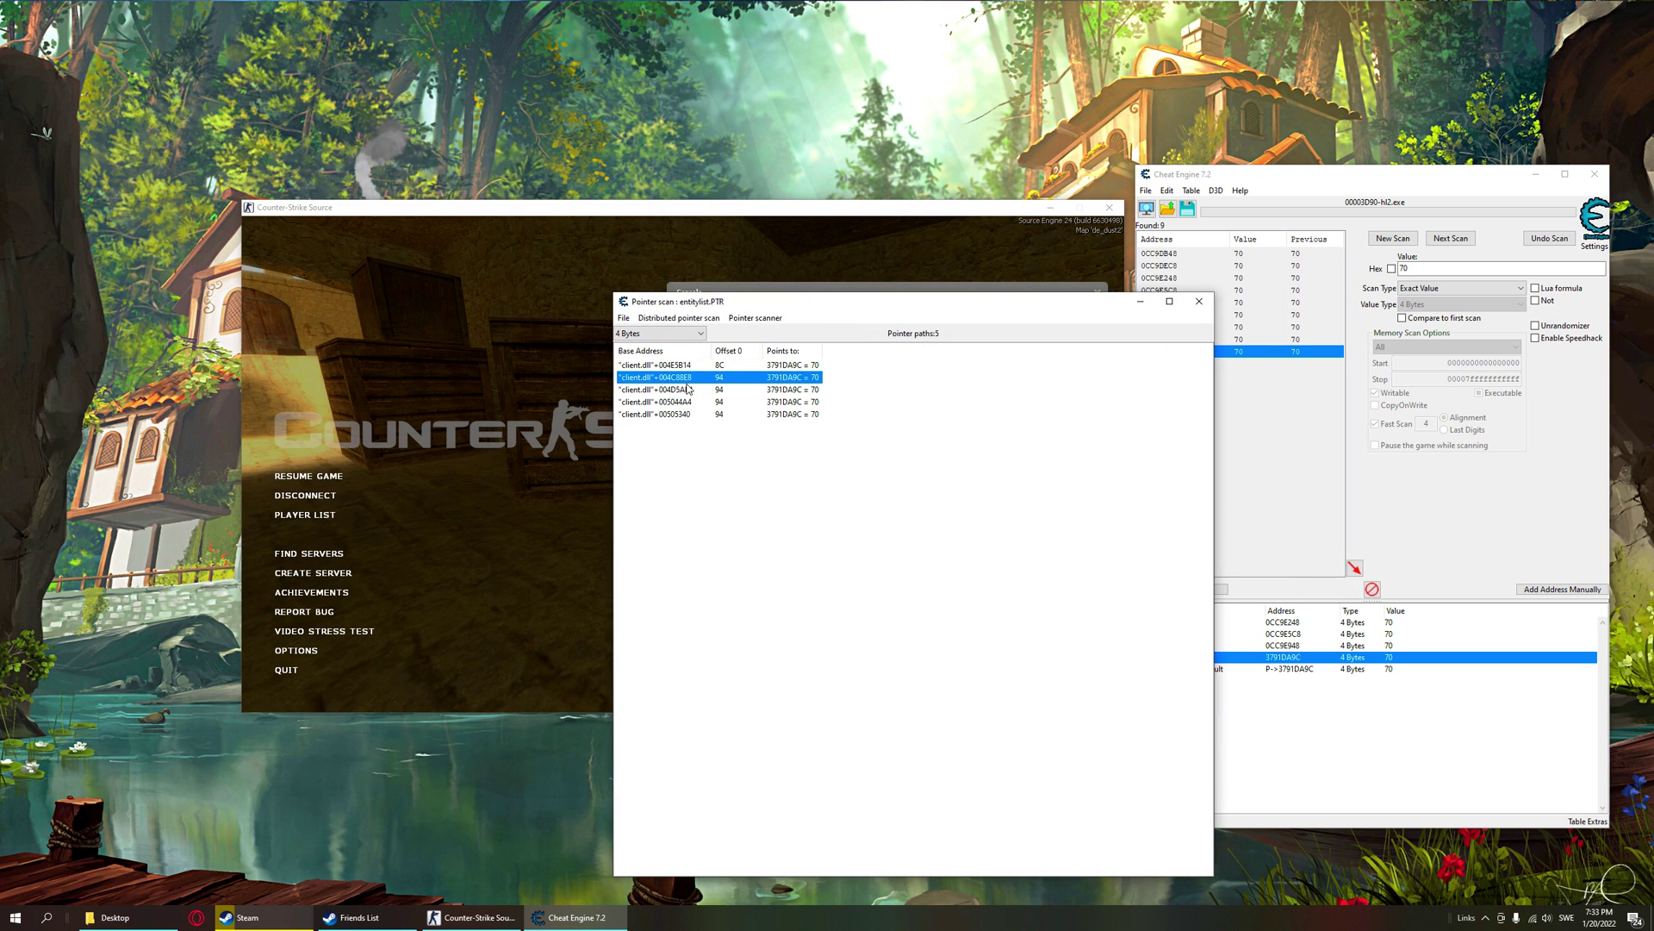
click(1305, 689)
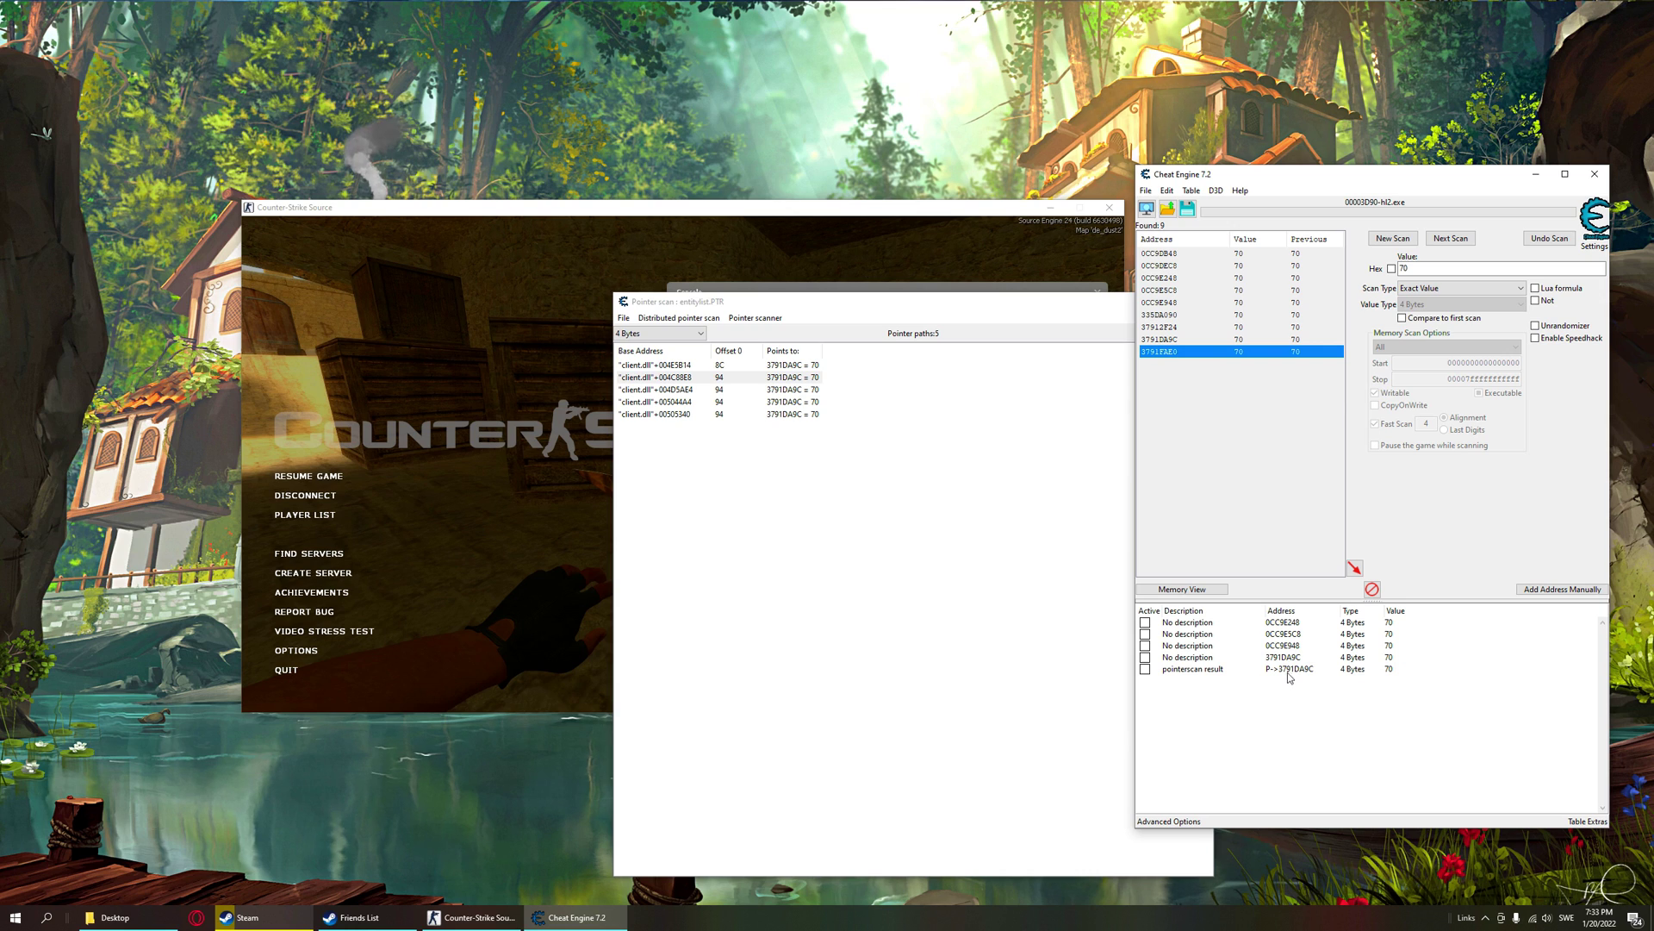
click(1294, 670)
double_click(1295, 670)
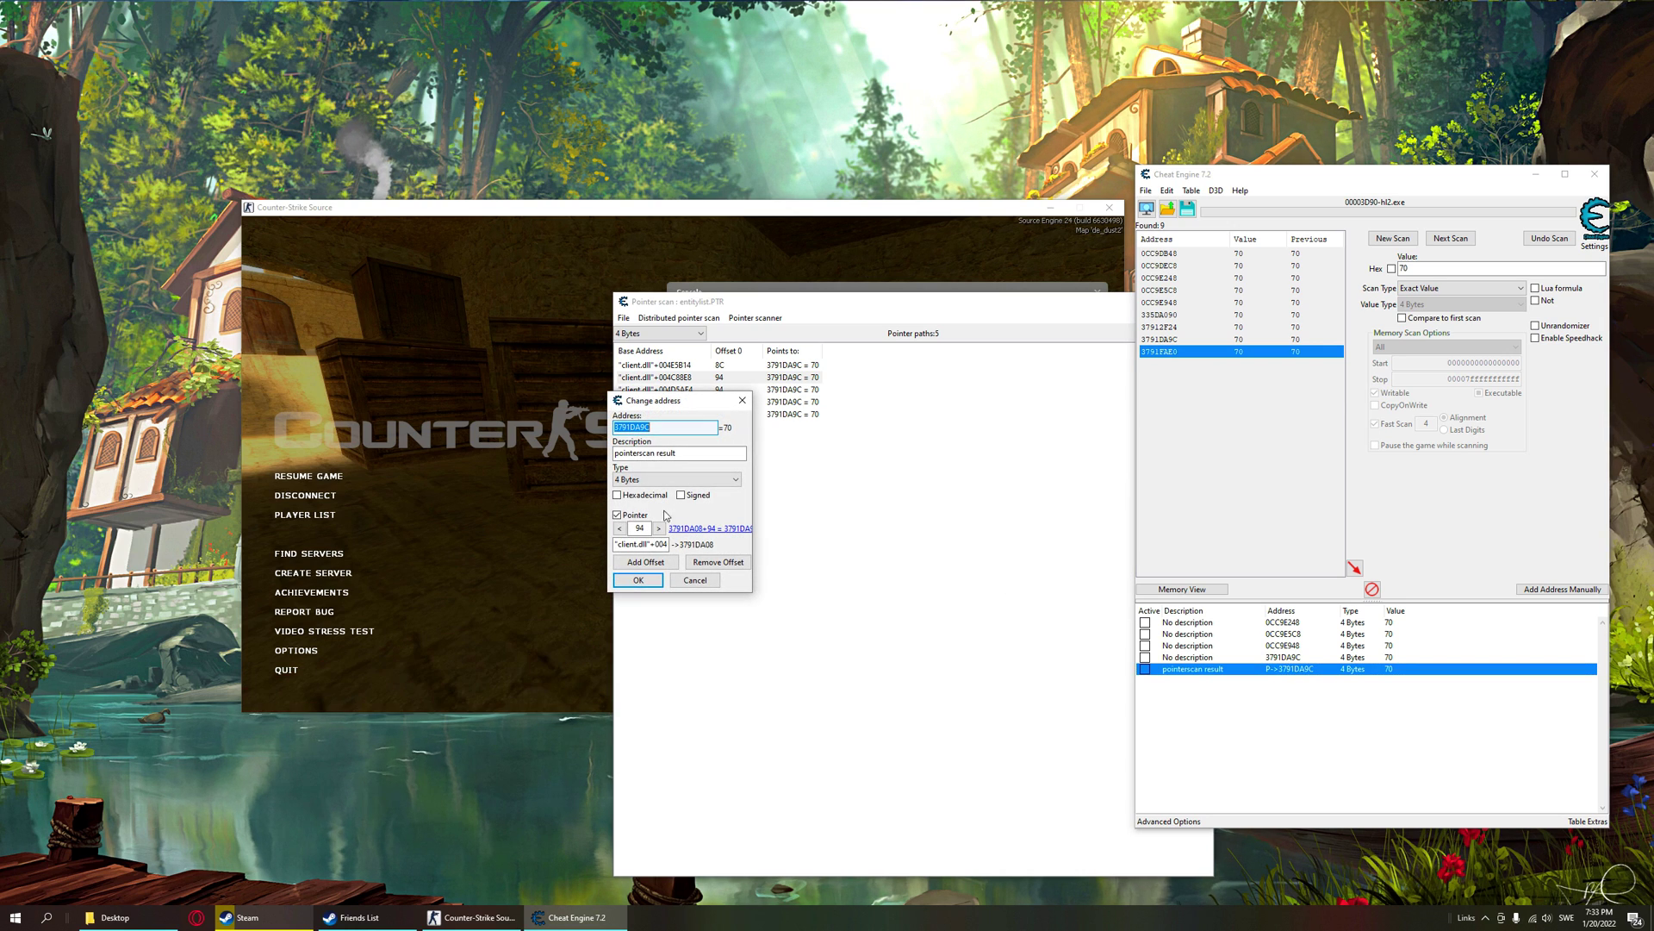
click(617, 515)
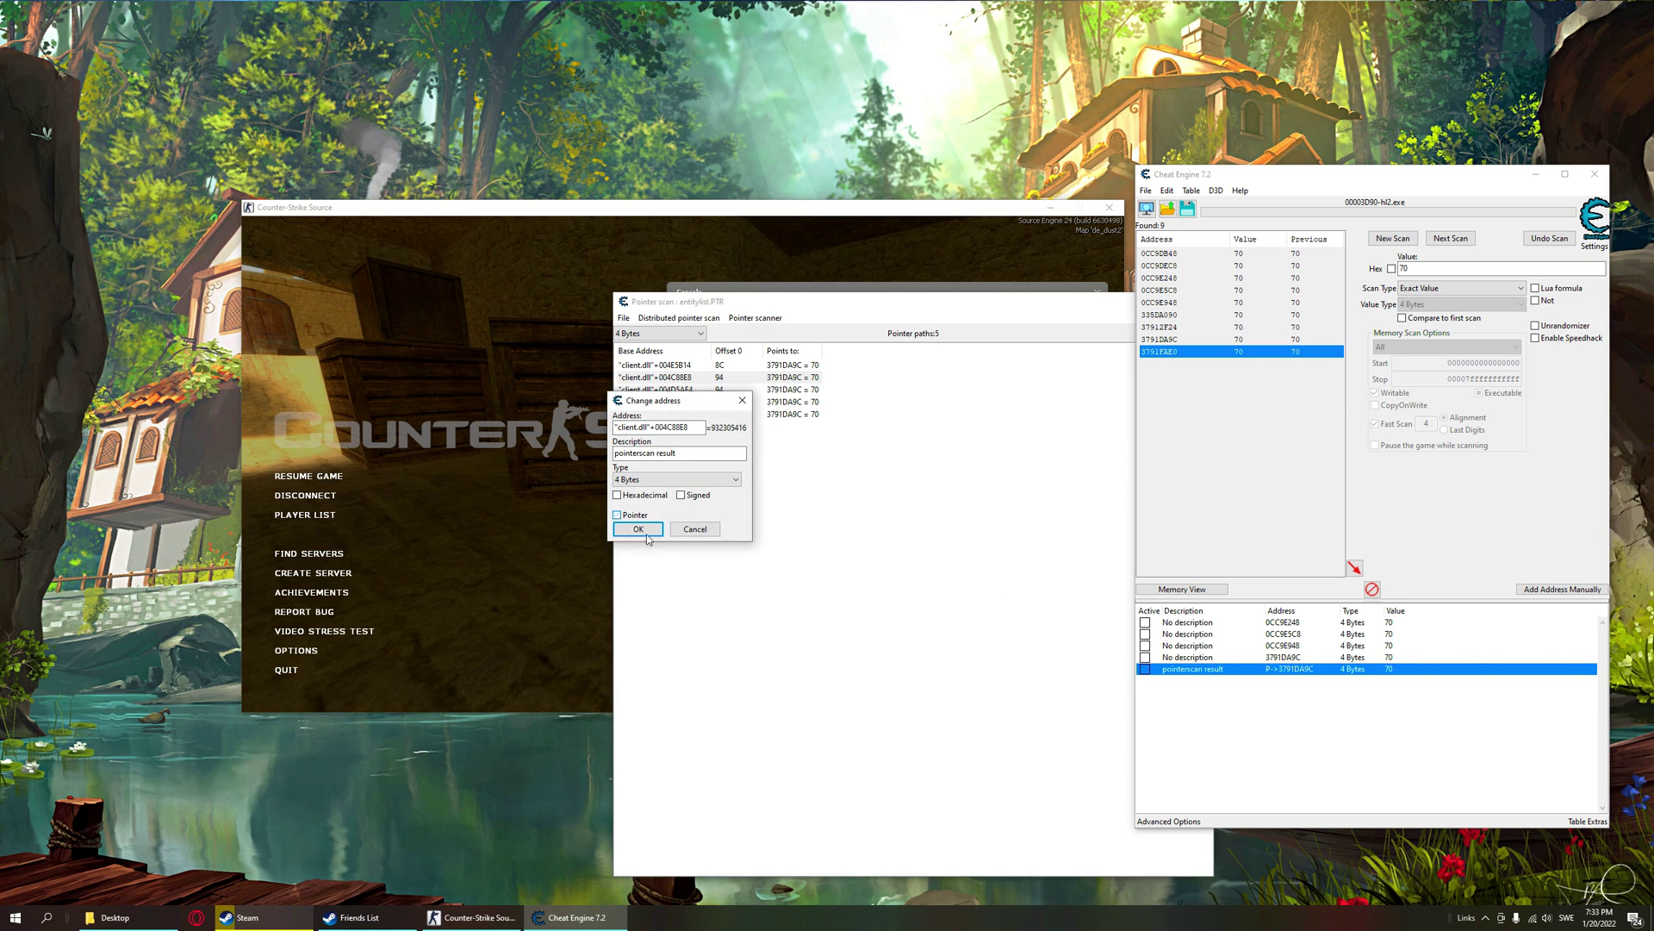
click(638, 529)
right_click(1277, 670)
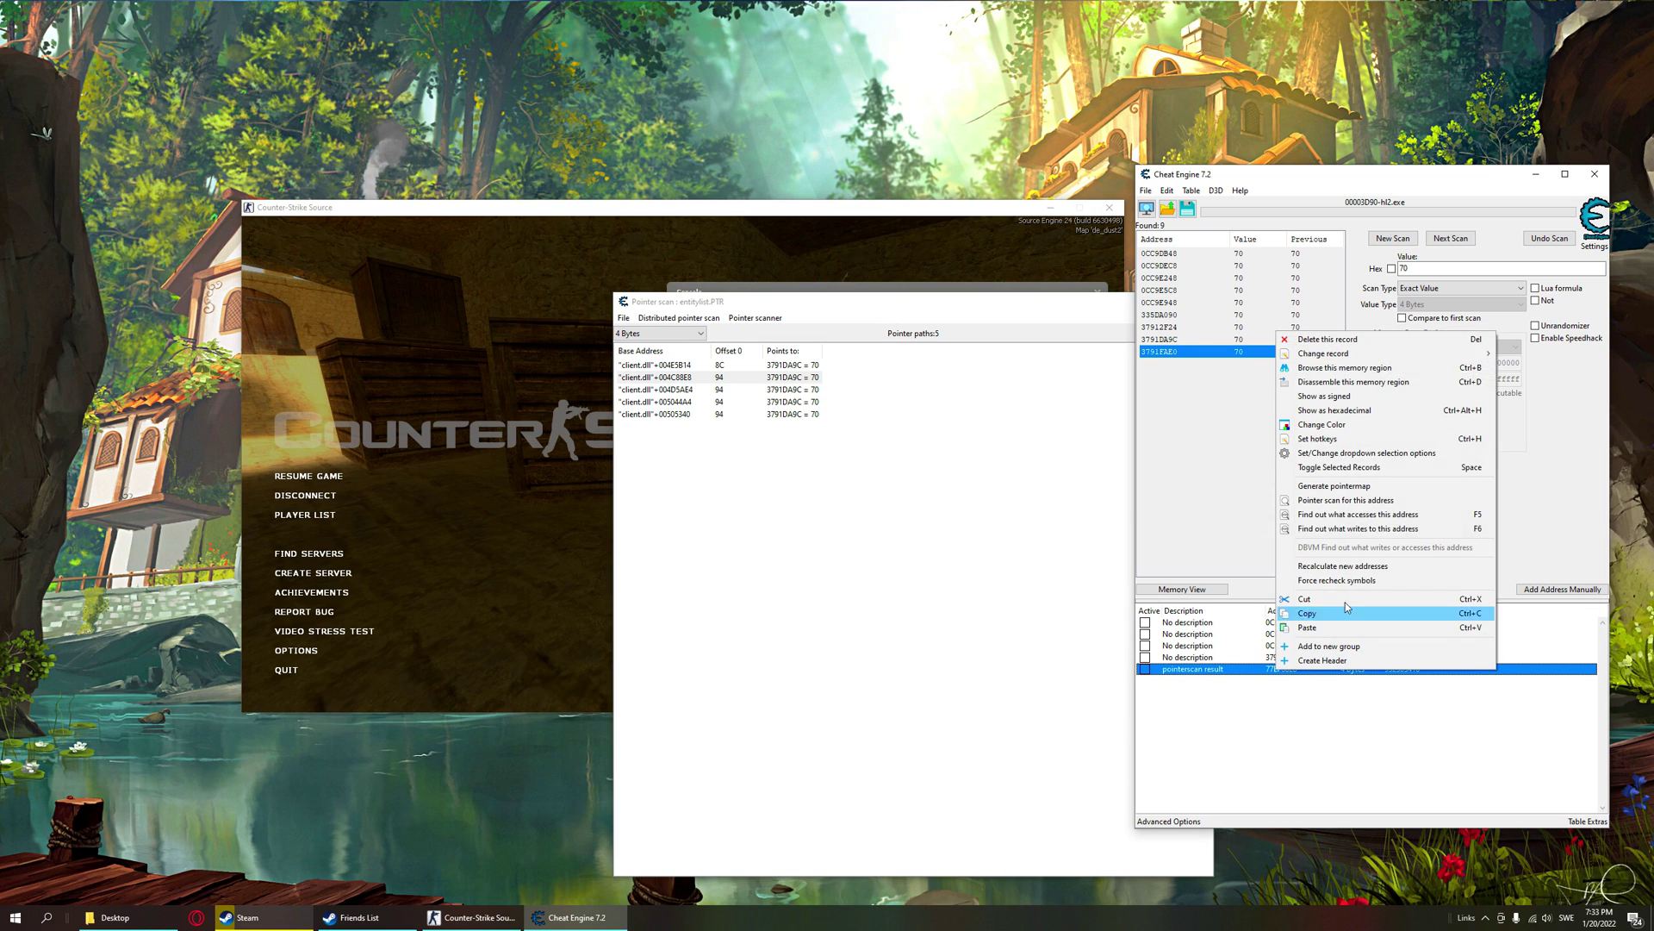
click(1388, 372)
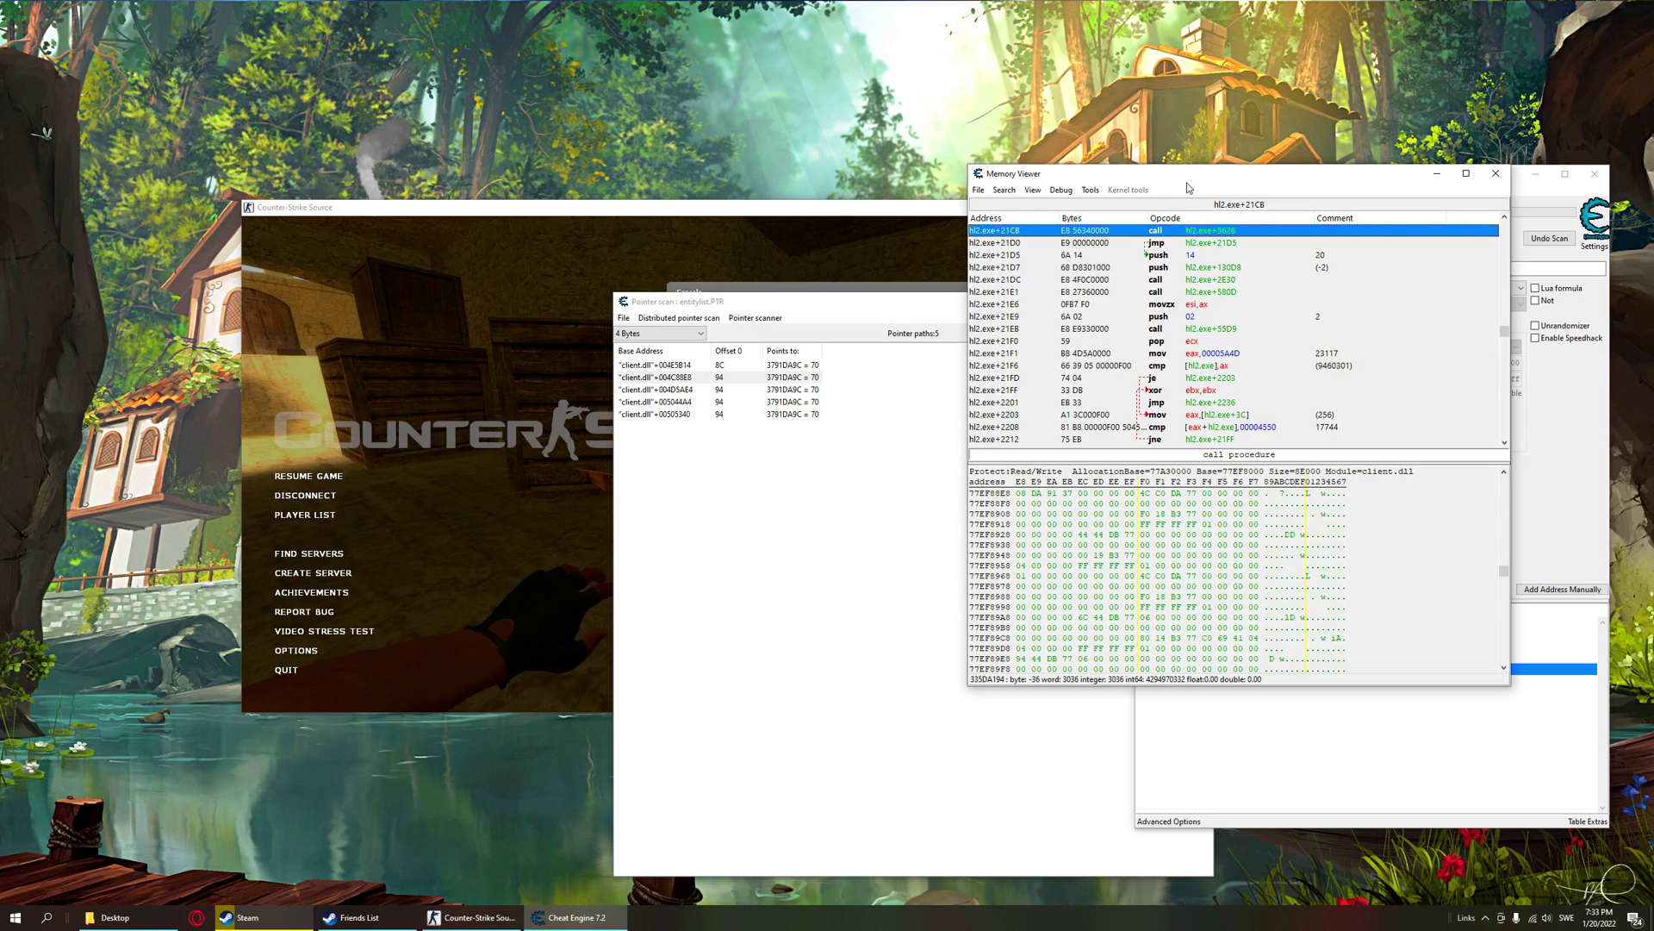
click(1090, 190)
- Define a new structure with the default name in Structure dissect at this address
click(1139, 280)
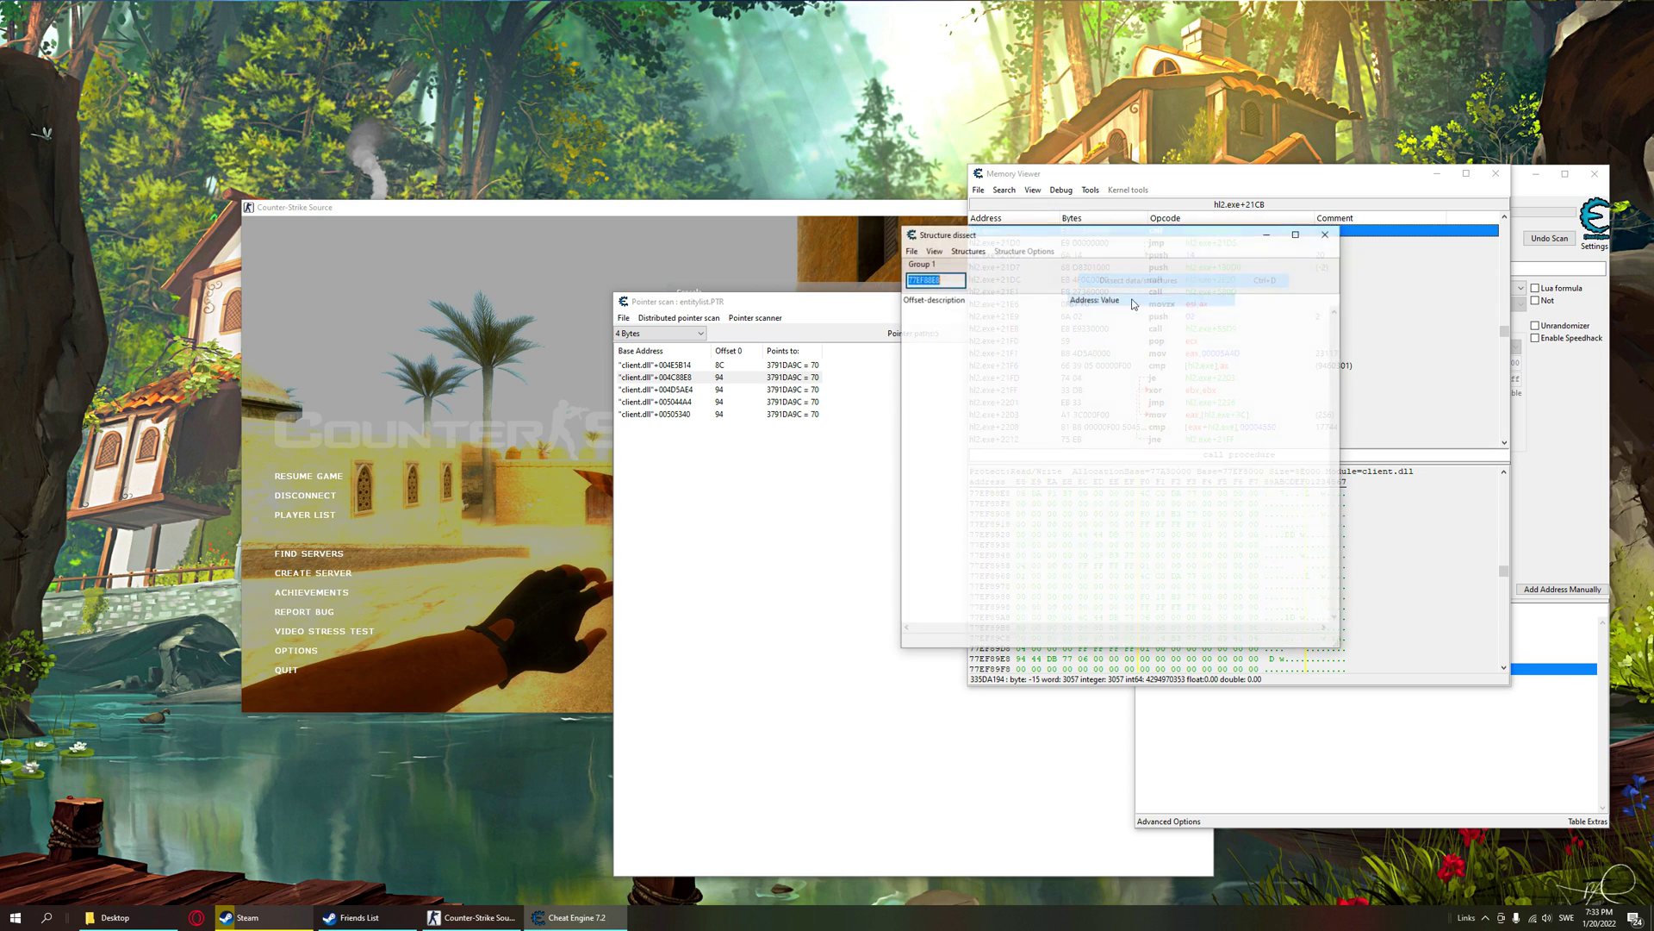
click(967, 250)
click(1001, 268)
key(Return)
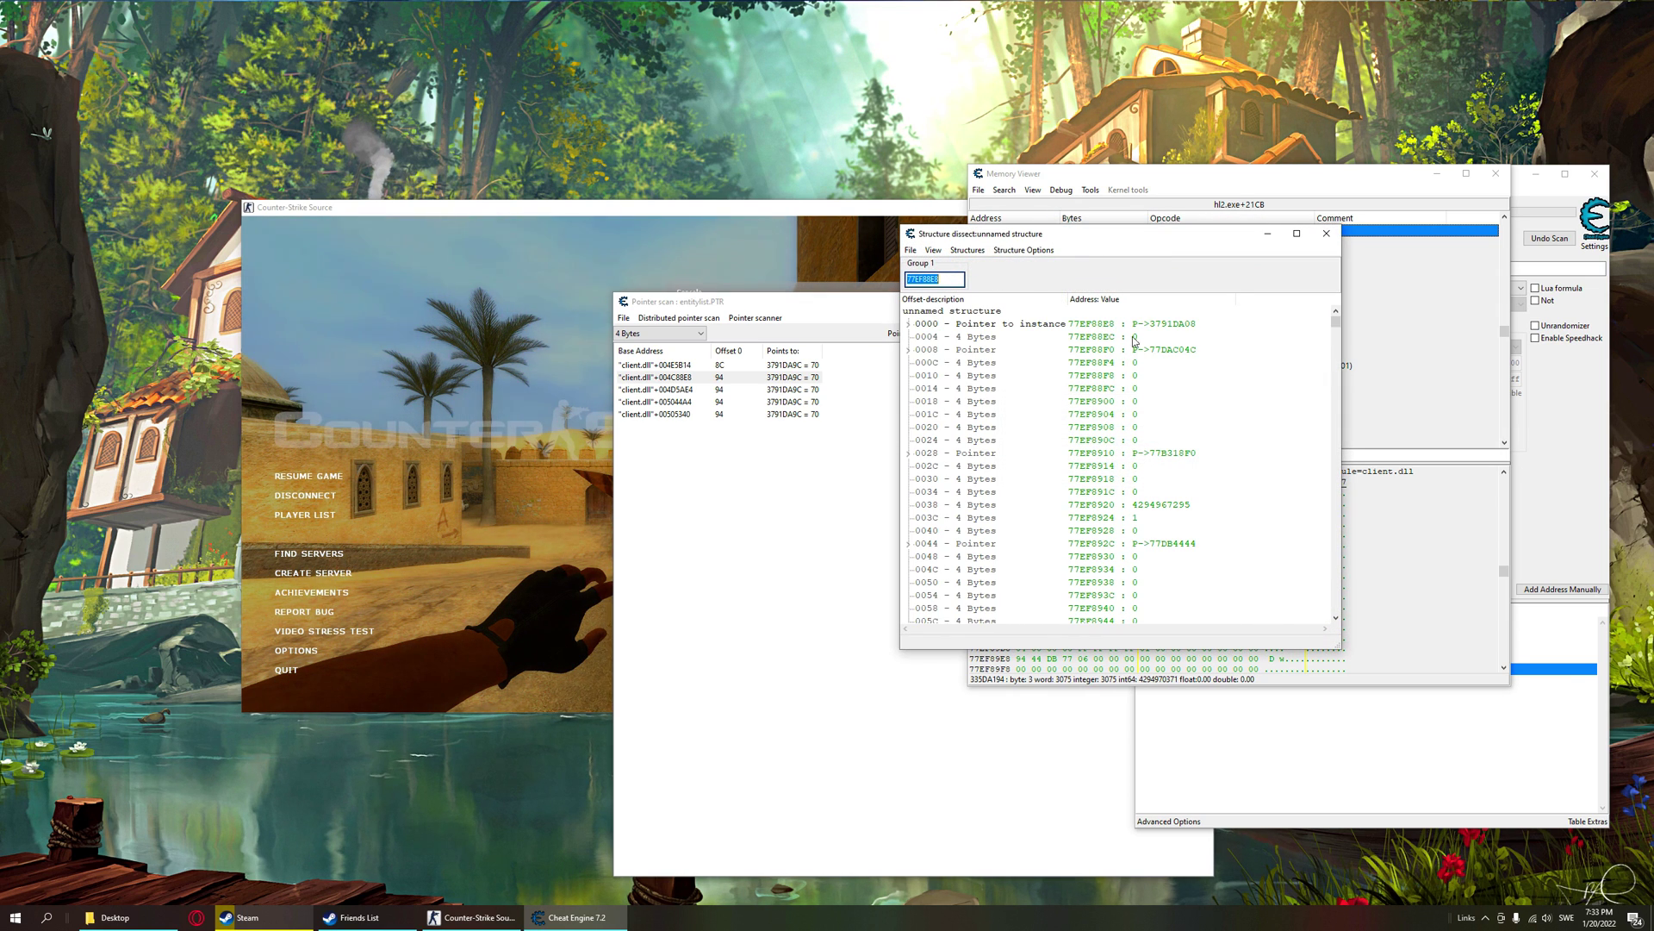
drag(1096, 241, 1164, 247)
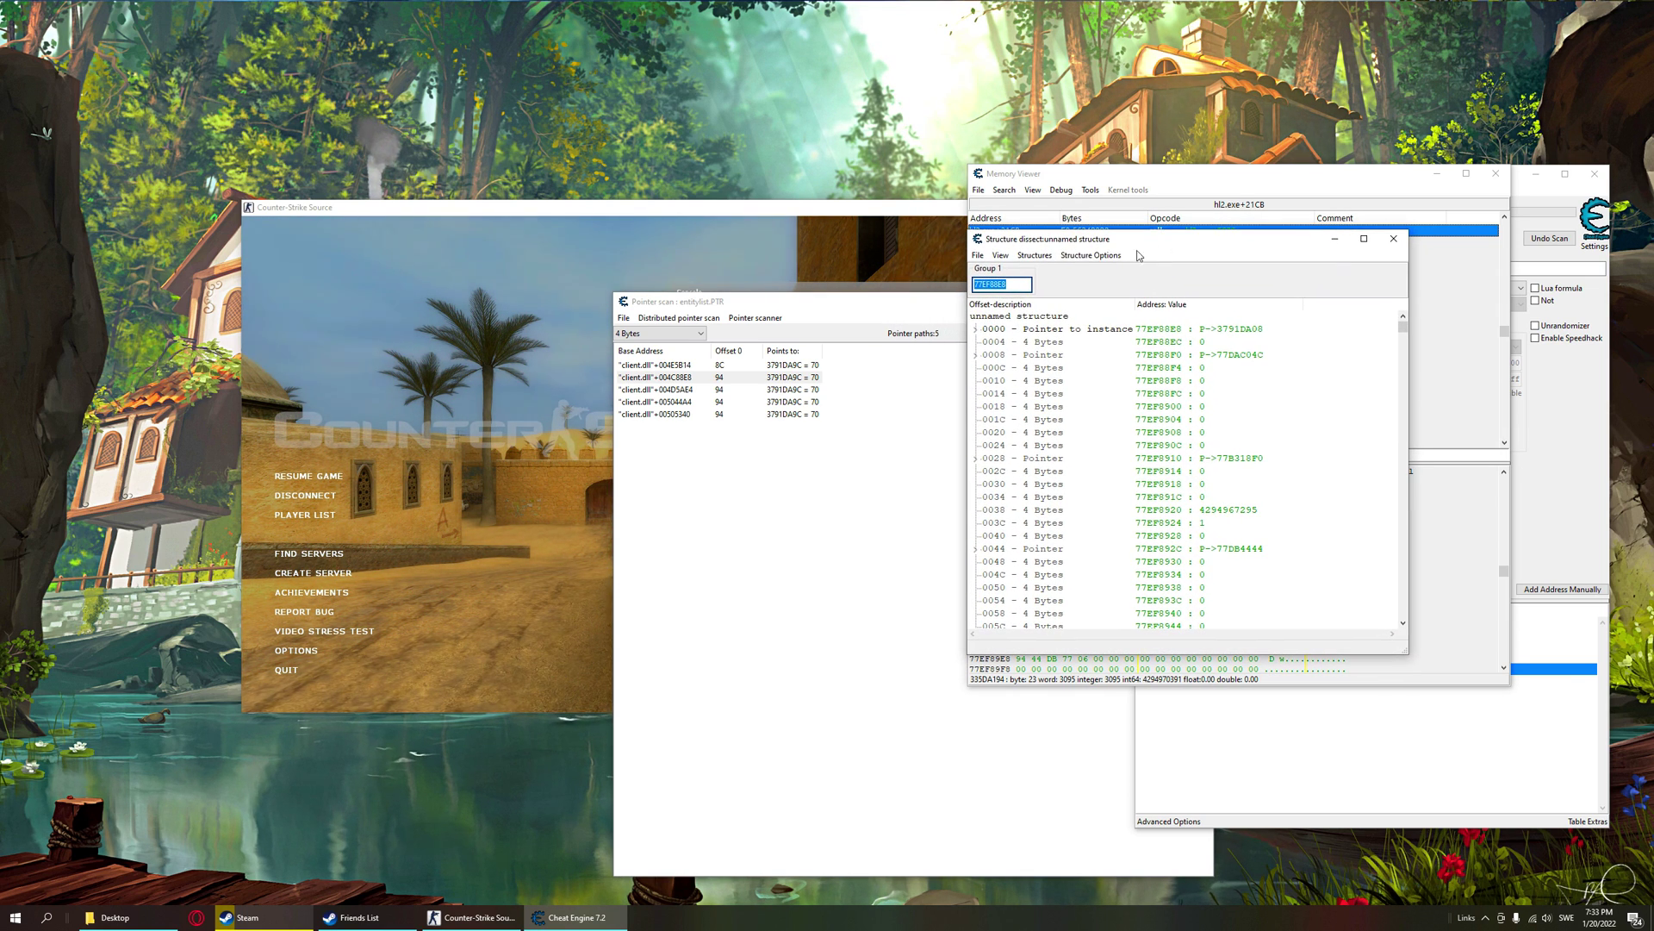
- Examine fields 0000 and 0010, expanding the first entity's instance, then close the dissection
click(1062, 330)
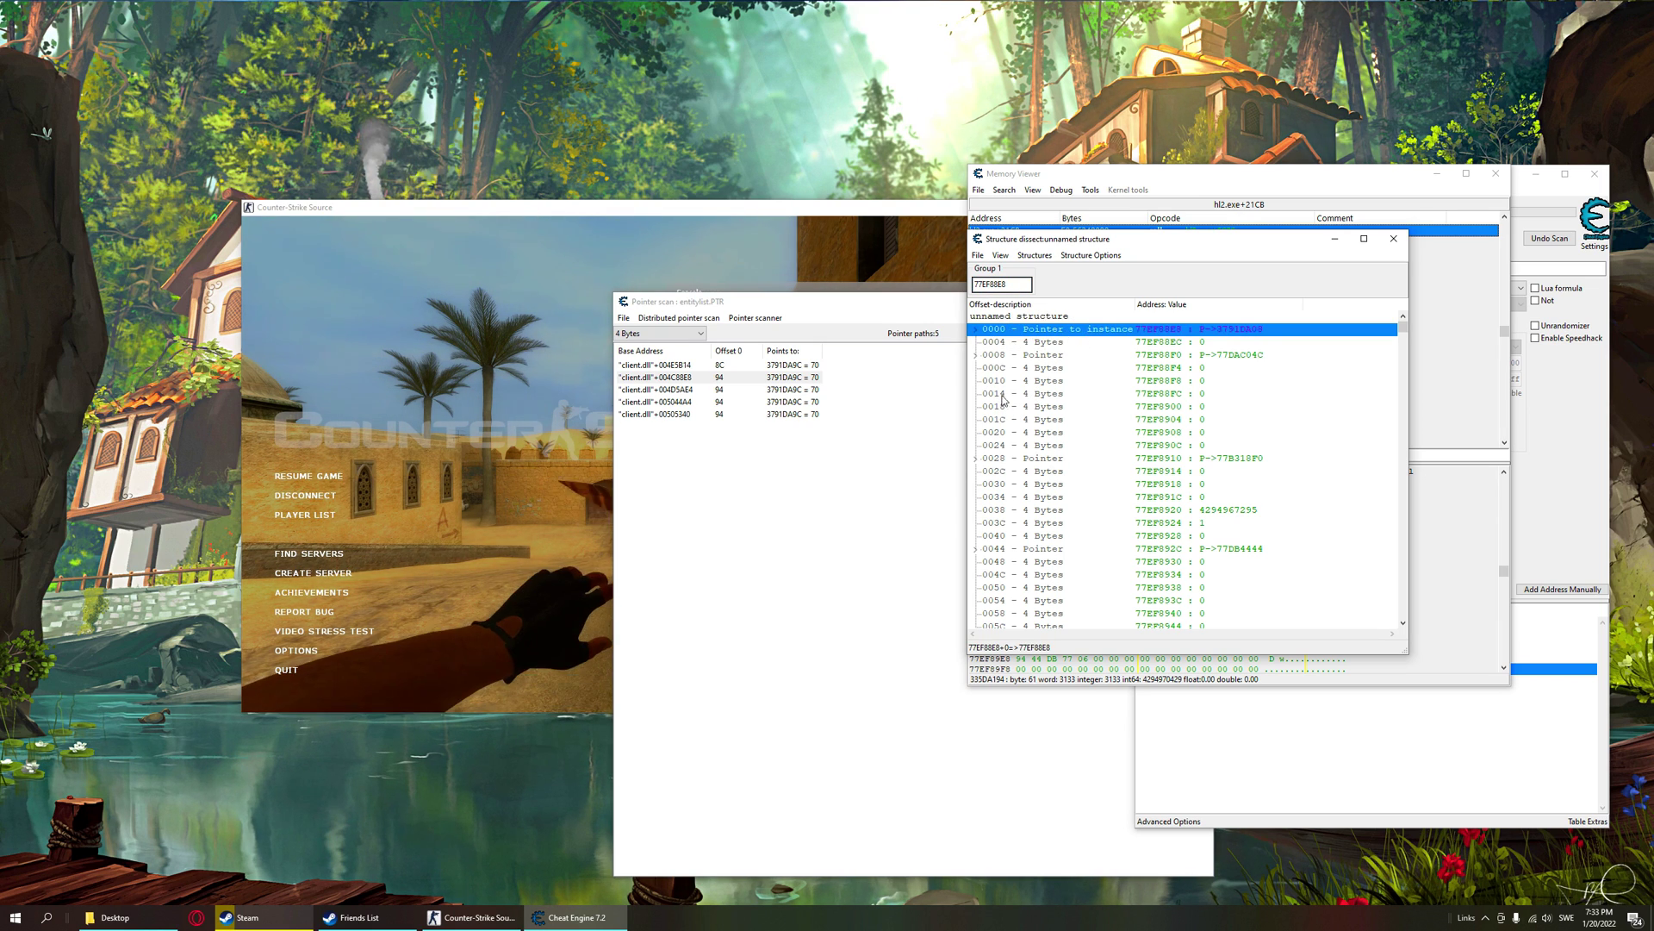
click(977, 331)
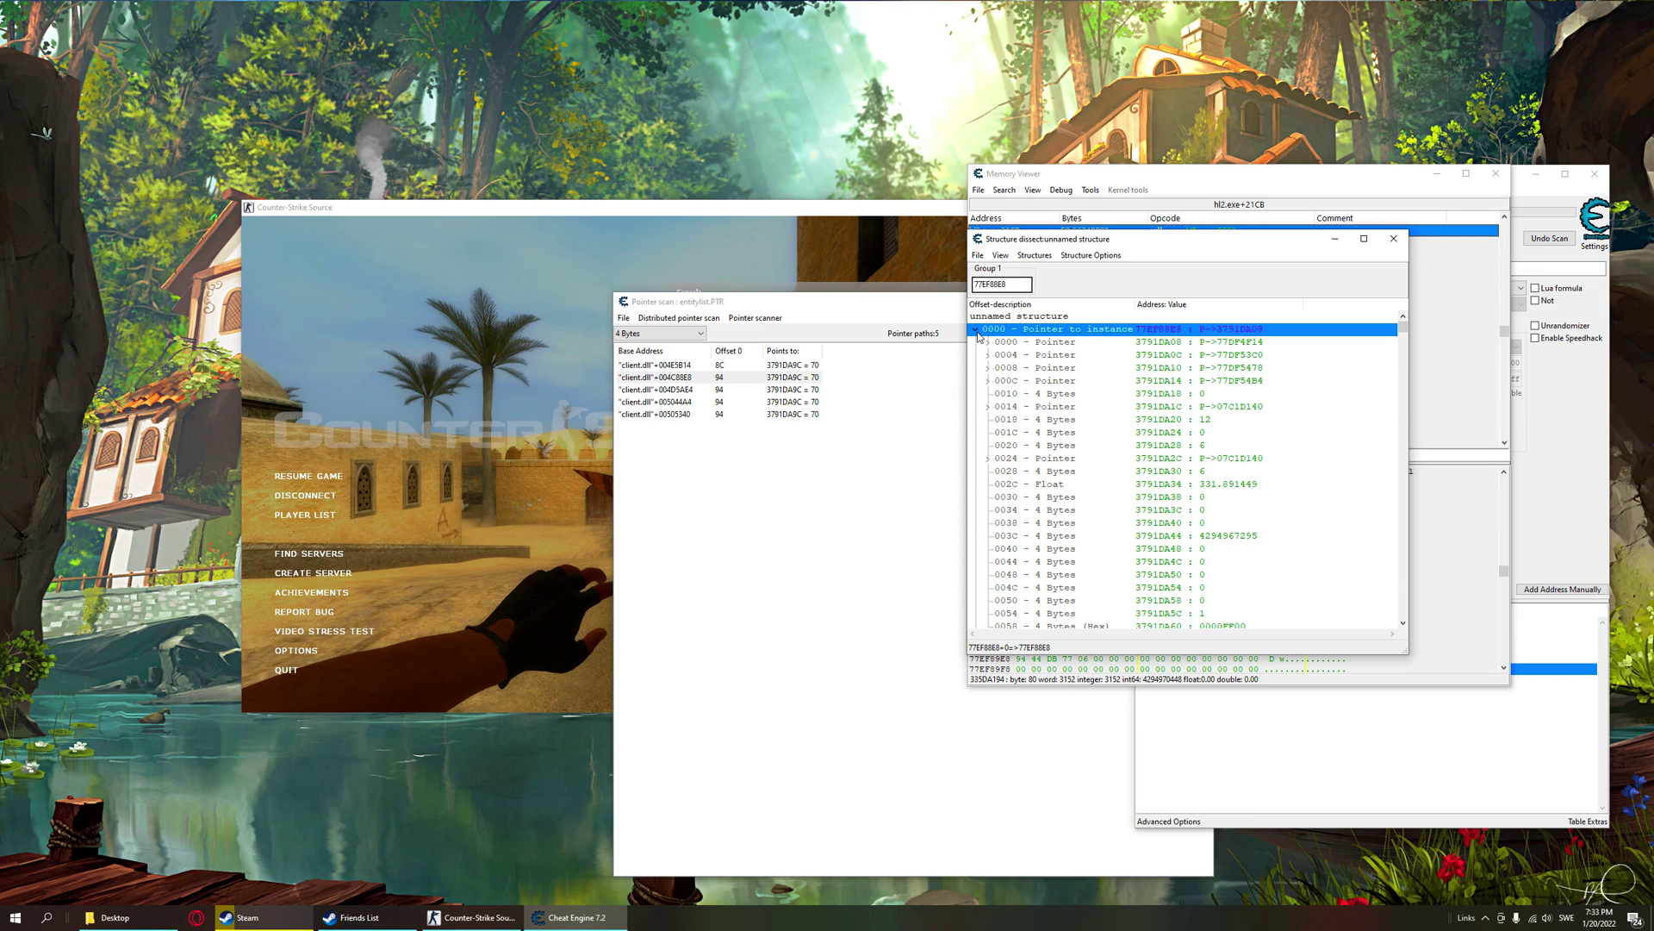
click(977, 331)
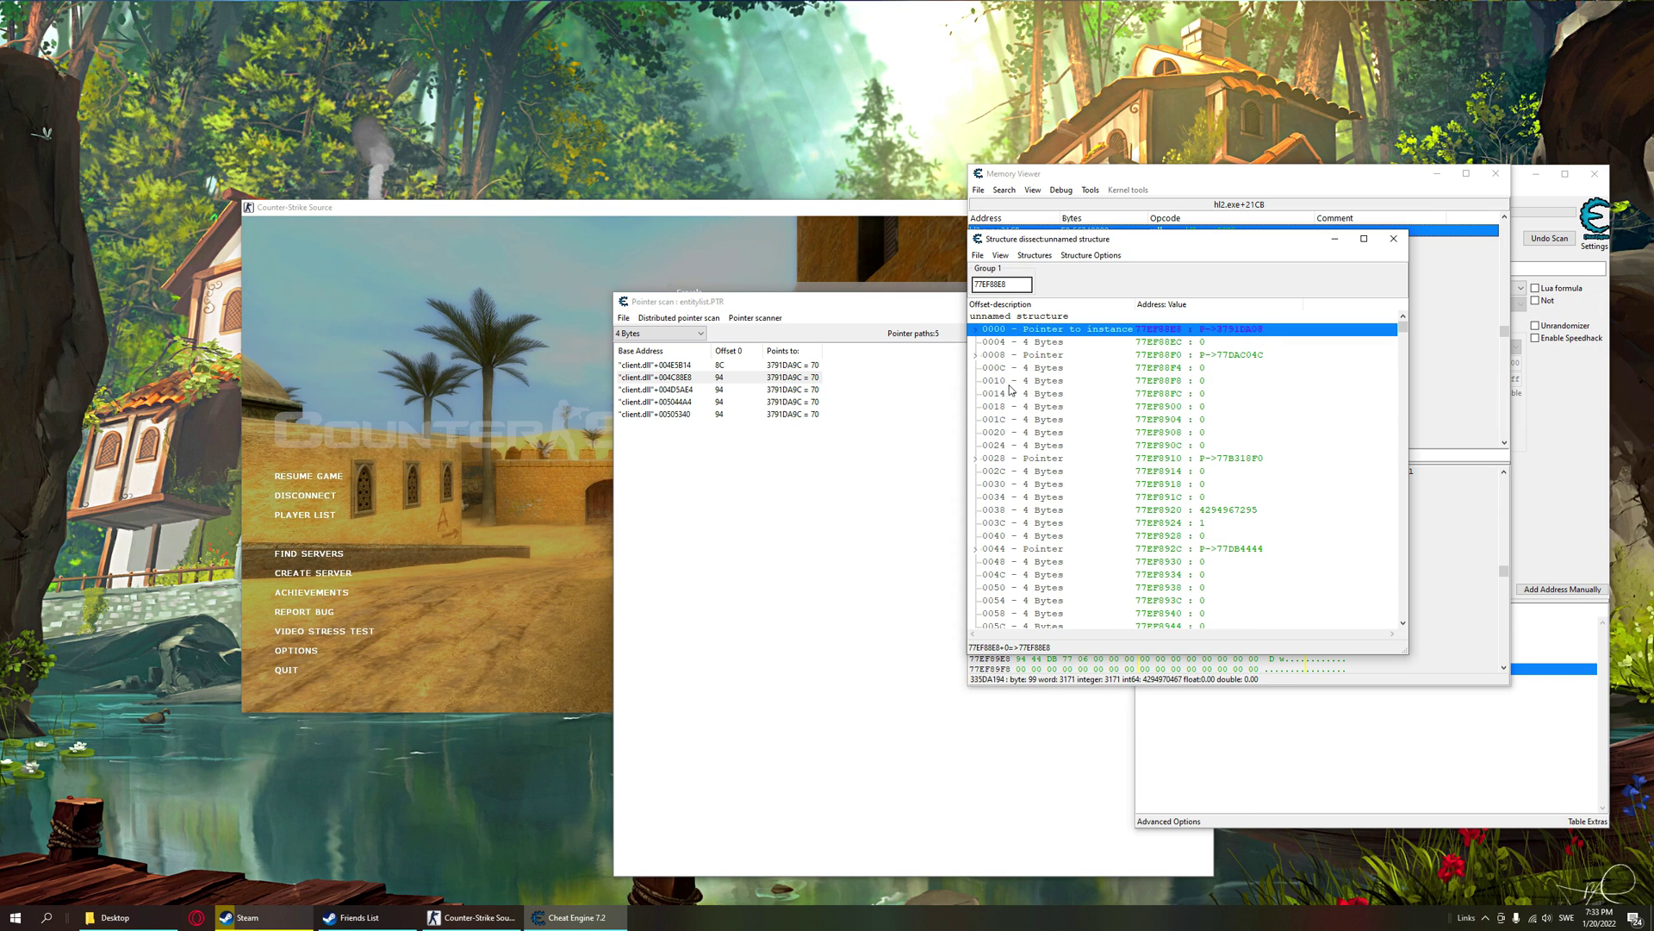
click(1043, 381)
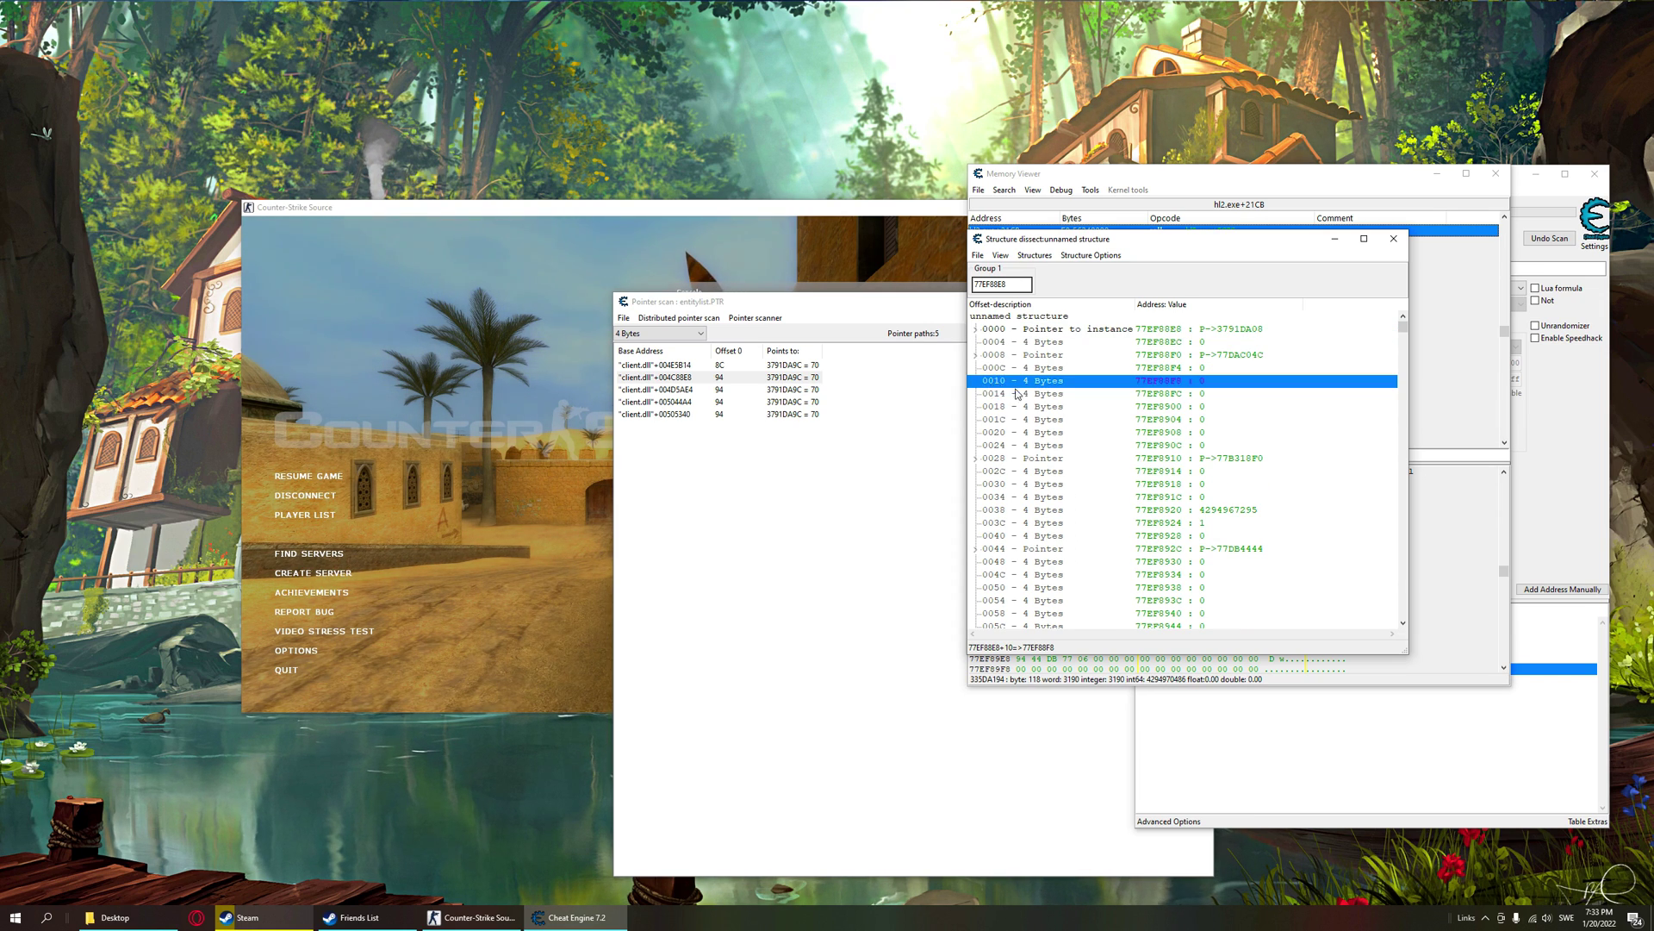
click(977, 331)
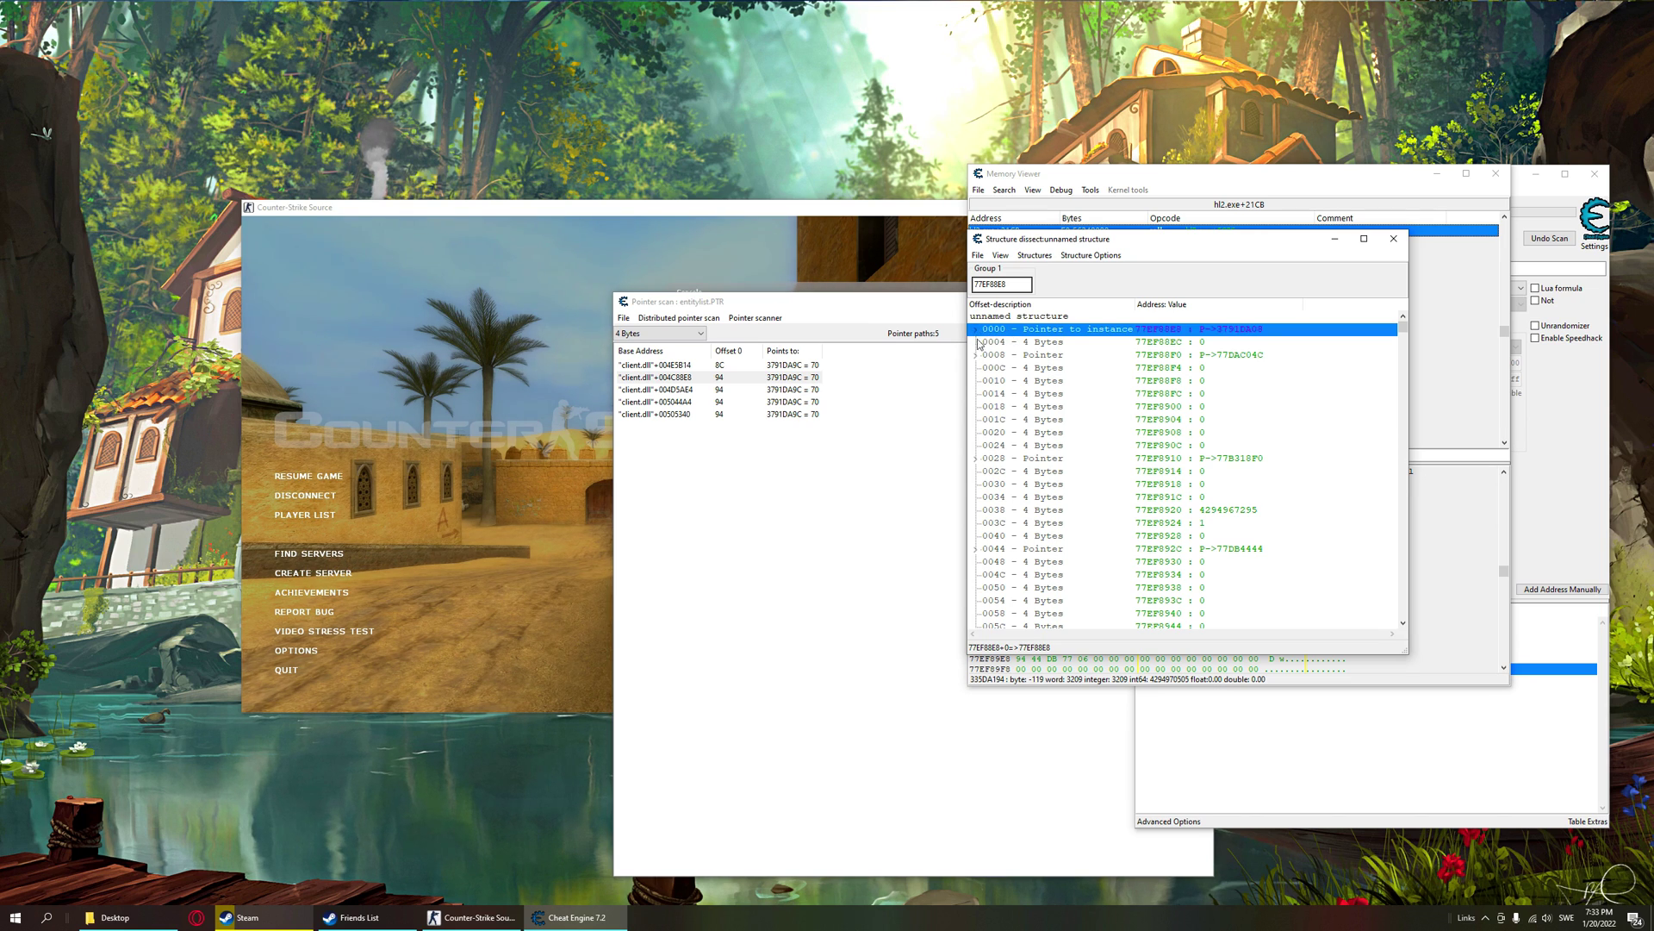
click(976, 381)
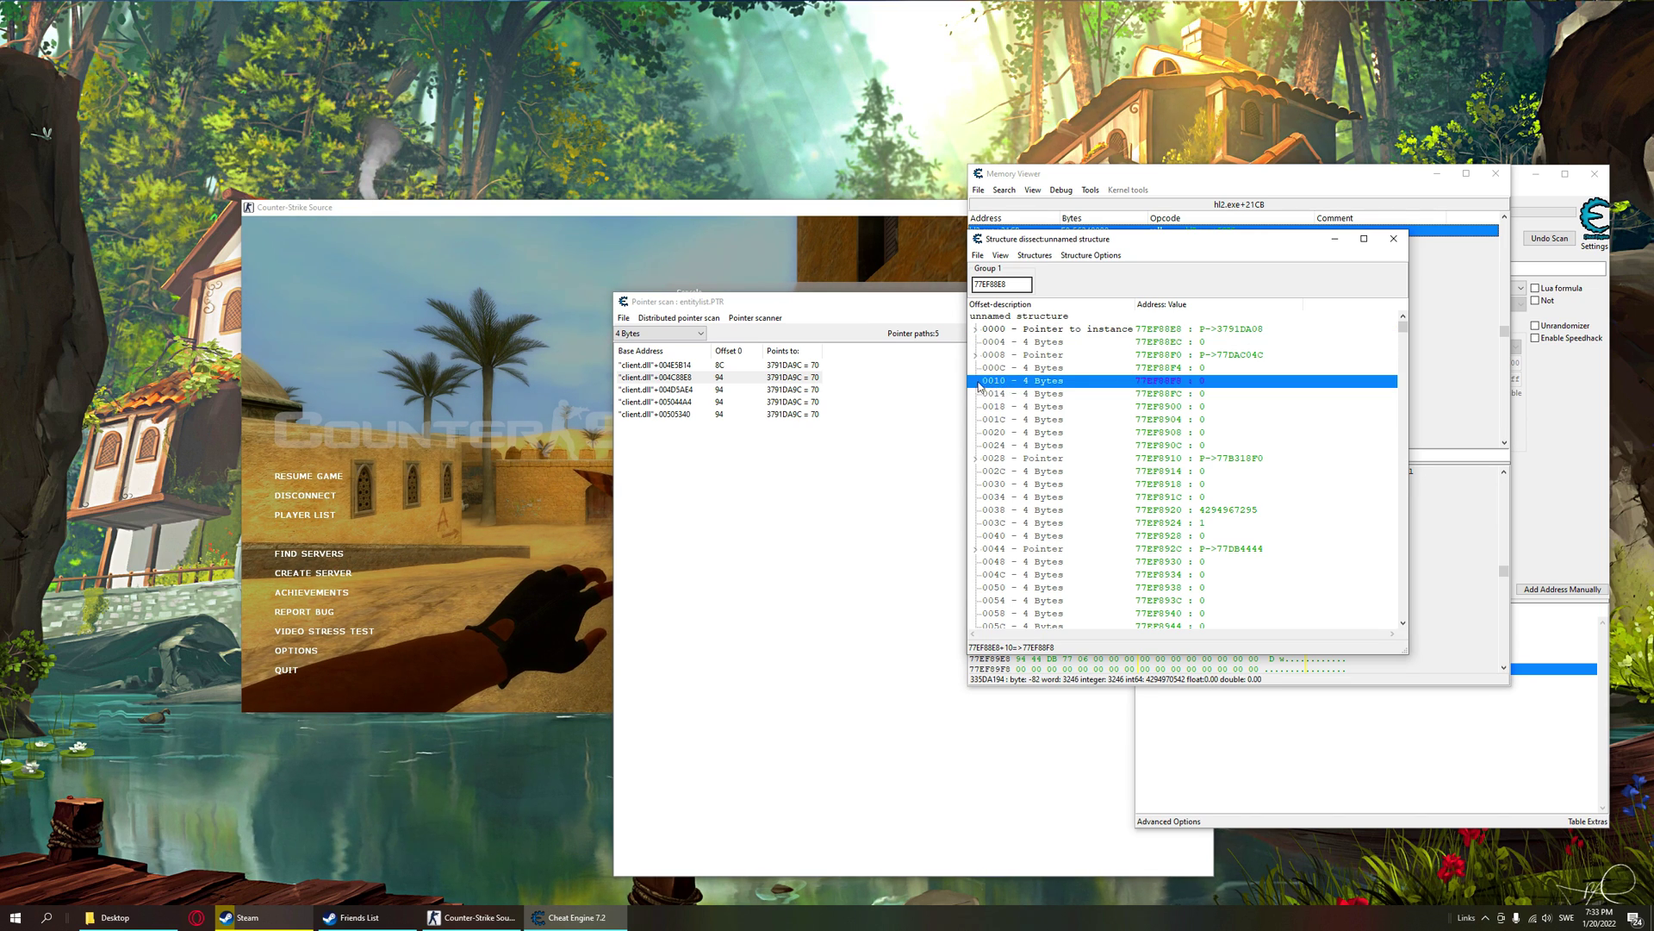
click(982, 331)
click(976, 329)
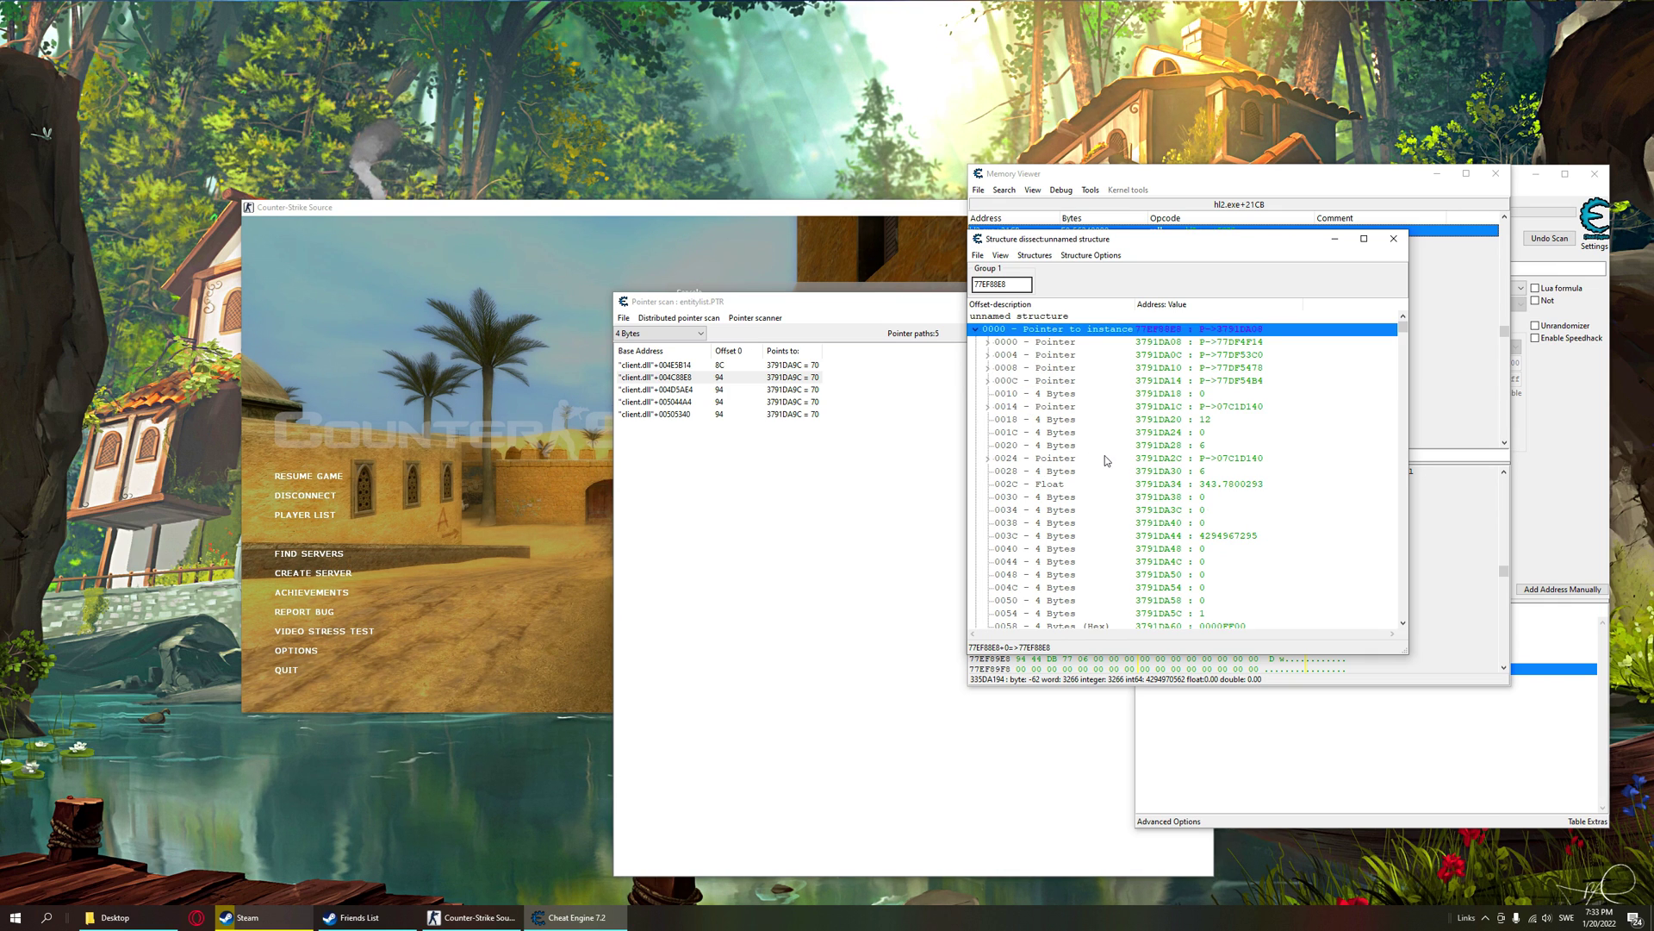
scroll(1106, 460, down, 18)
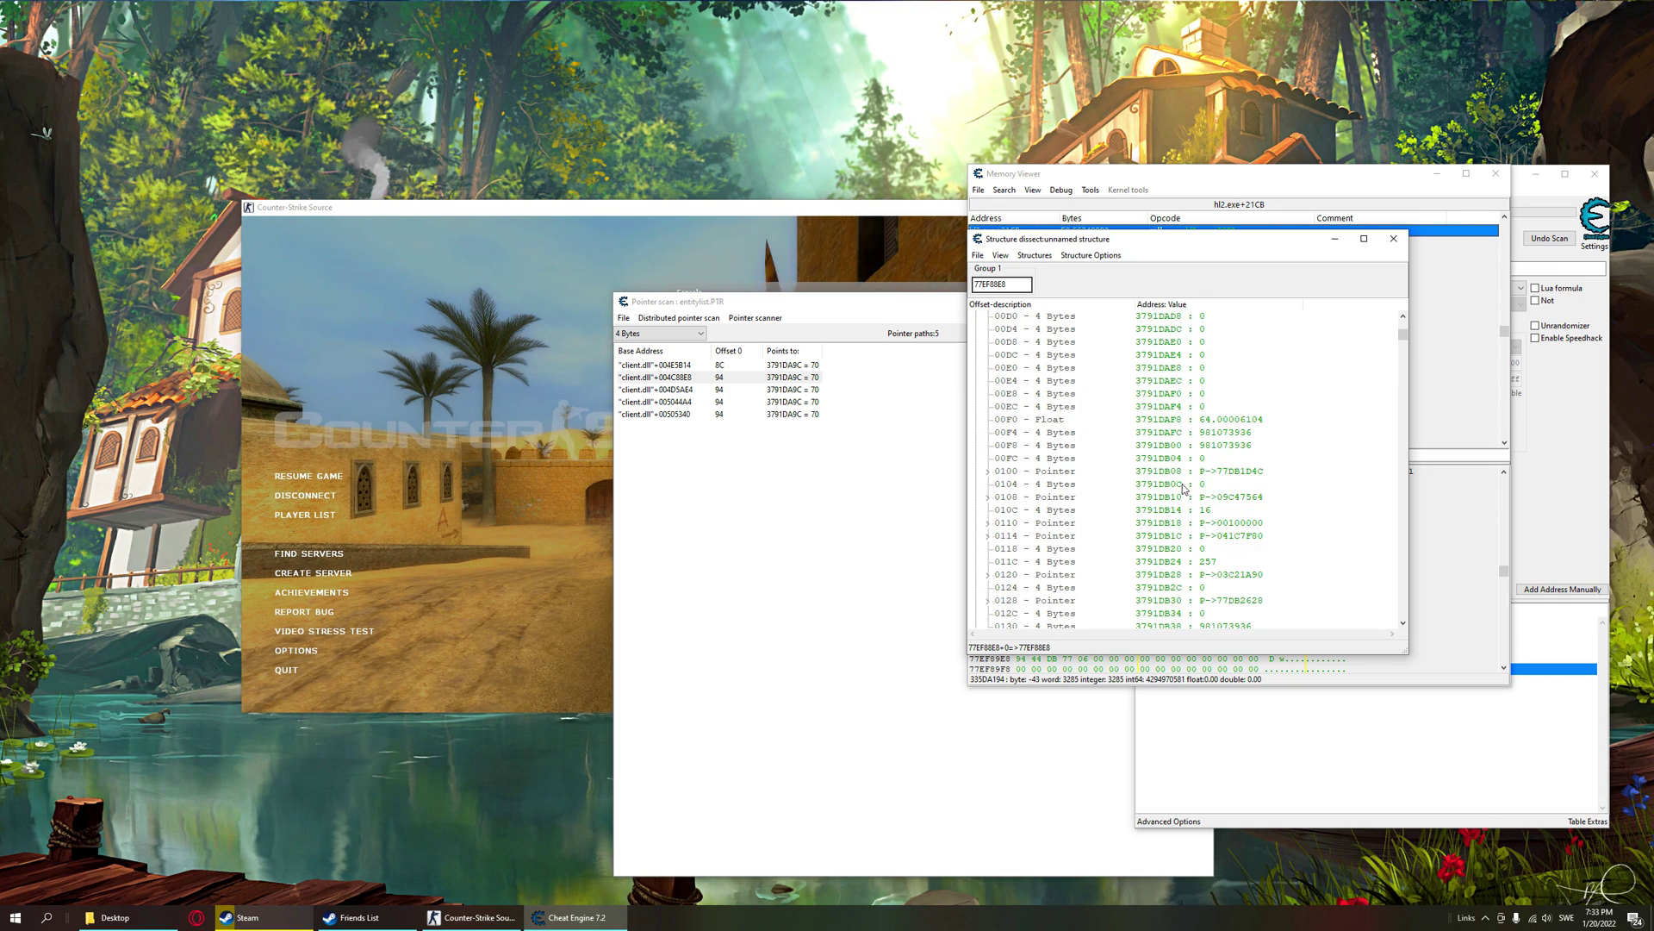
scroll(1275, 431, up, 18)
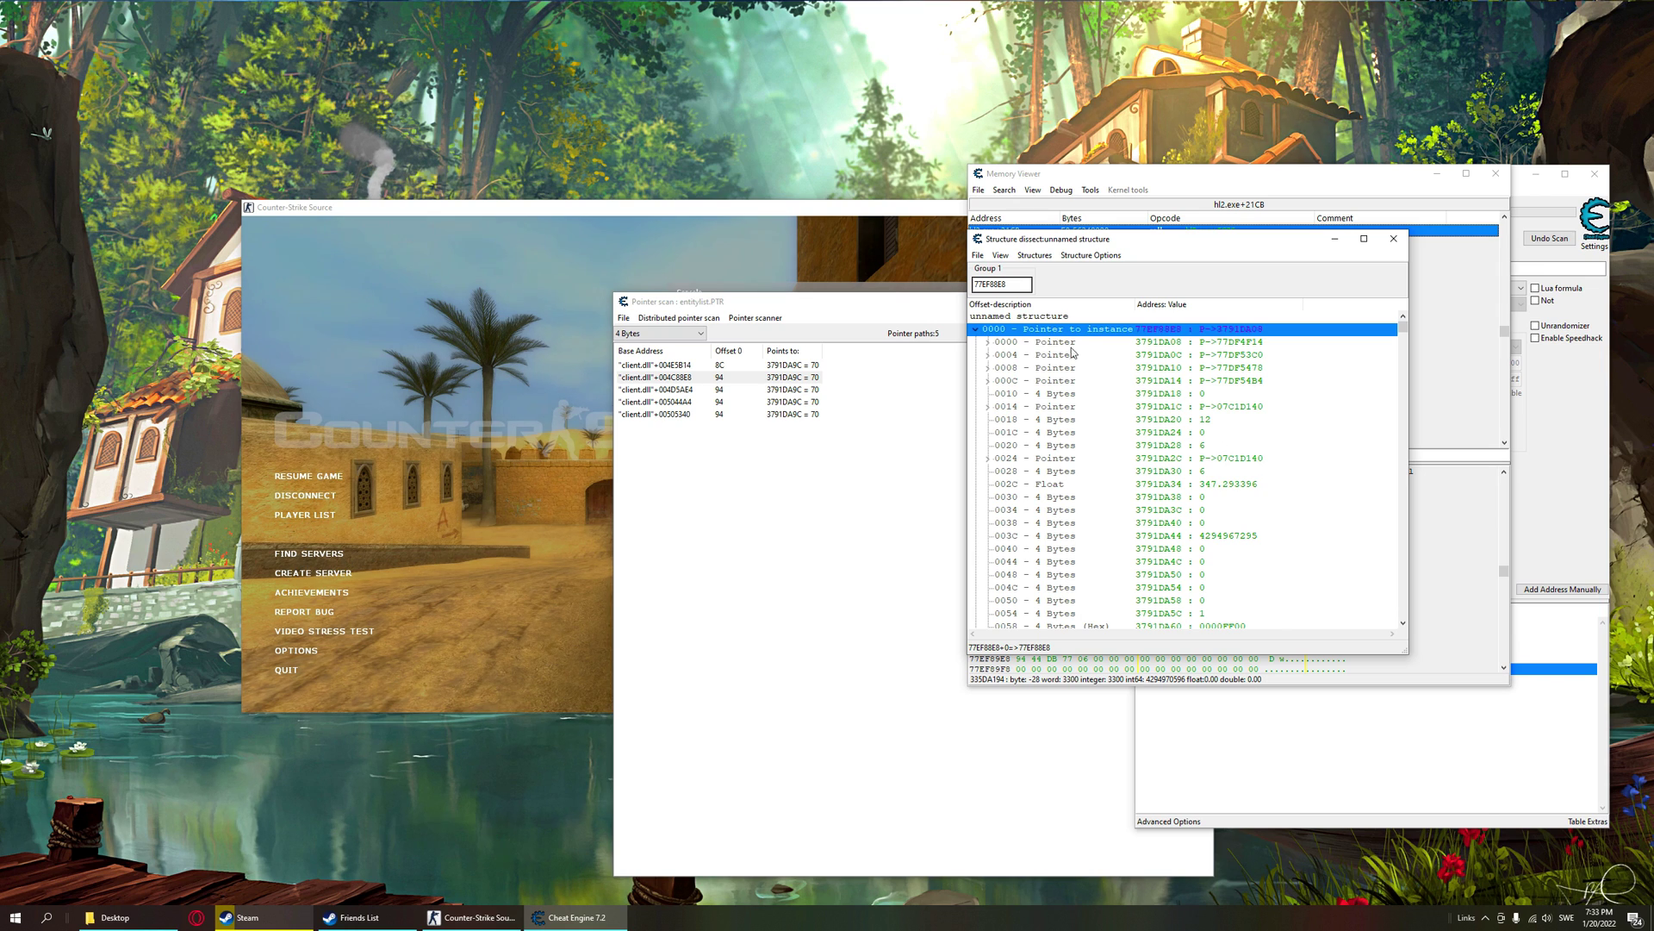
click(976, 334)
drag(1347, 241, 1050, 247)
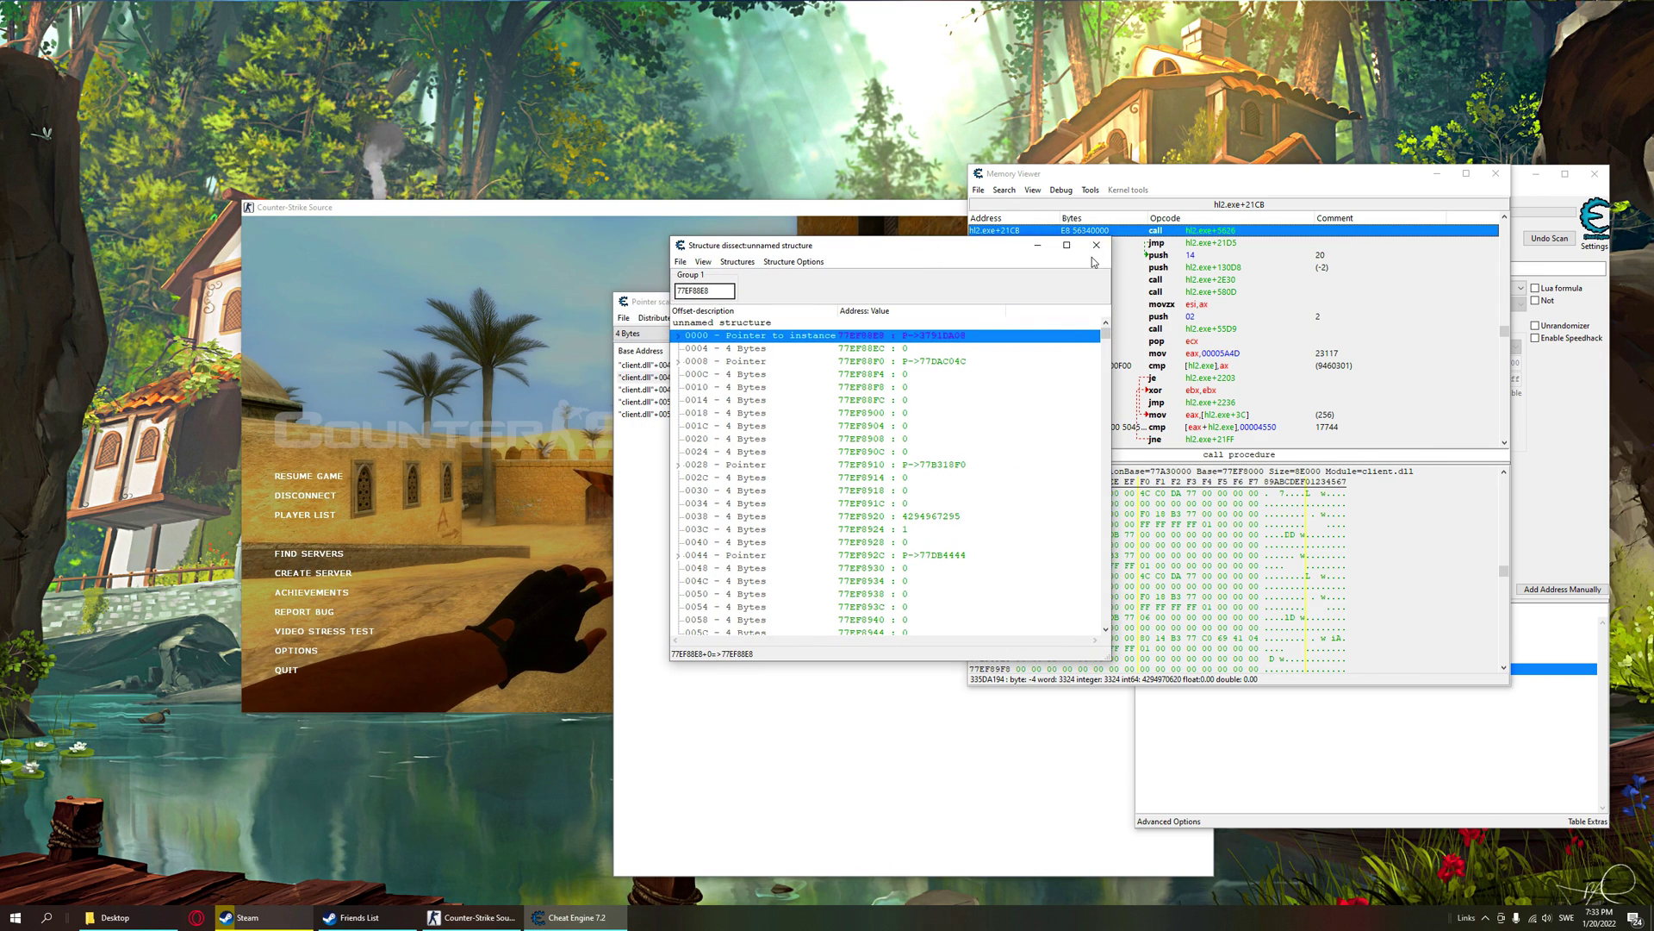
click(1096, 245)
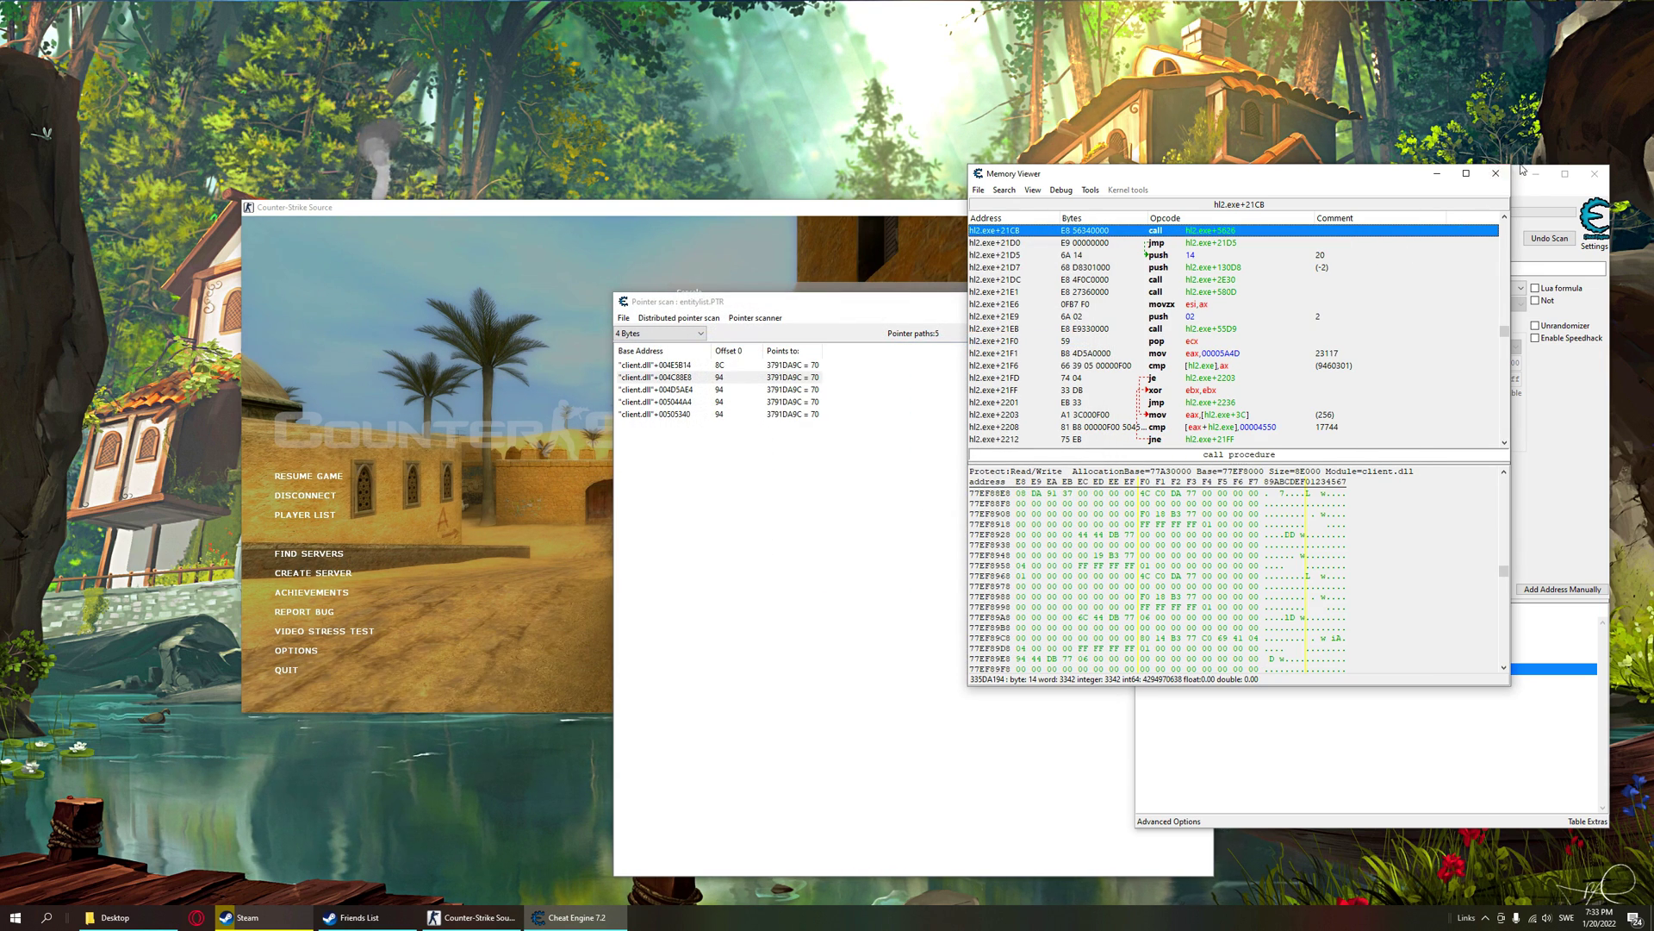
- Add the client.dll+004D5AE4 pointer scan result to the address list and check its details
click(1495, 173)
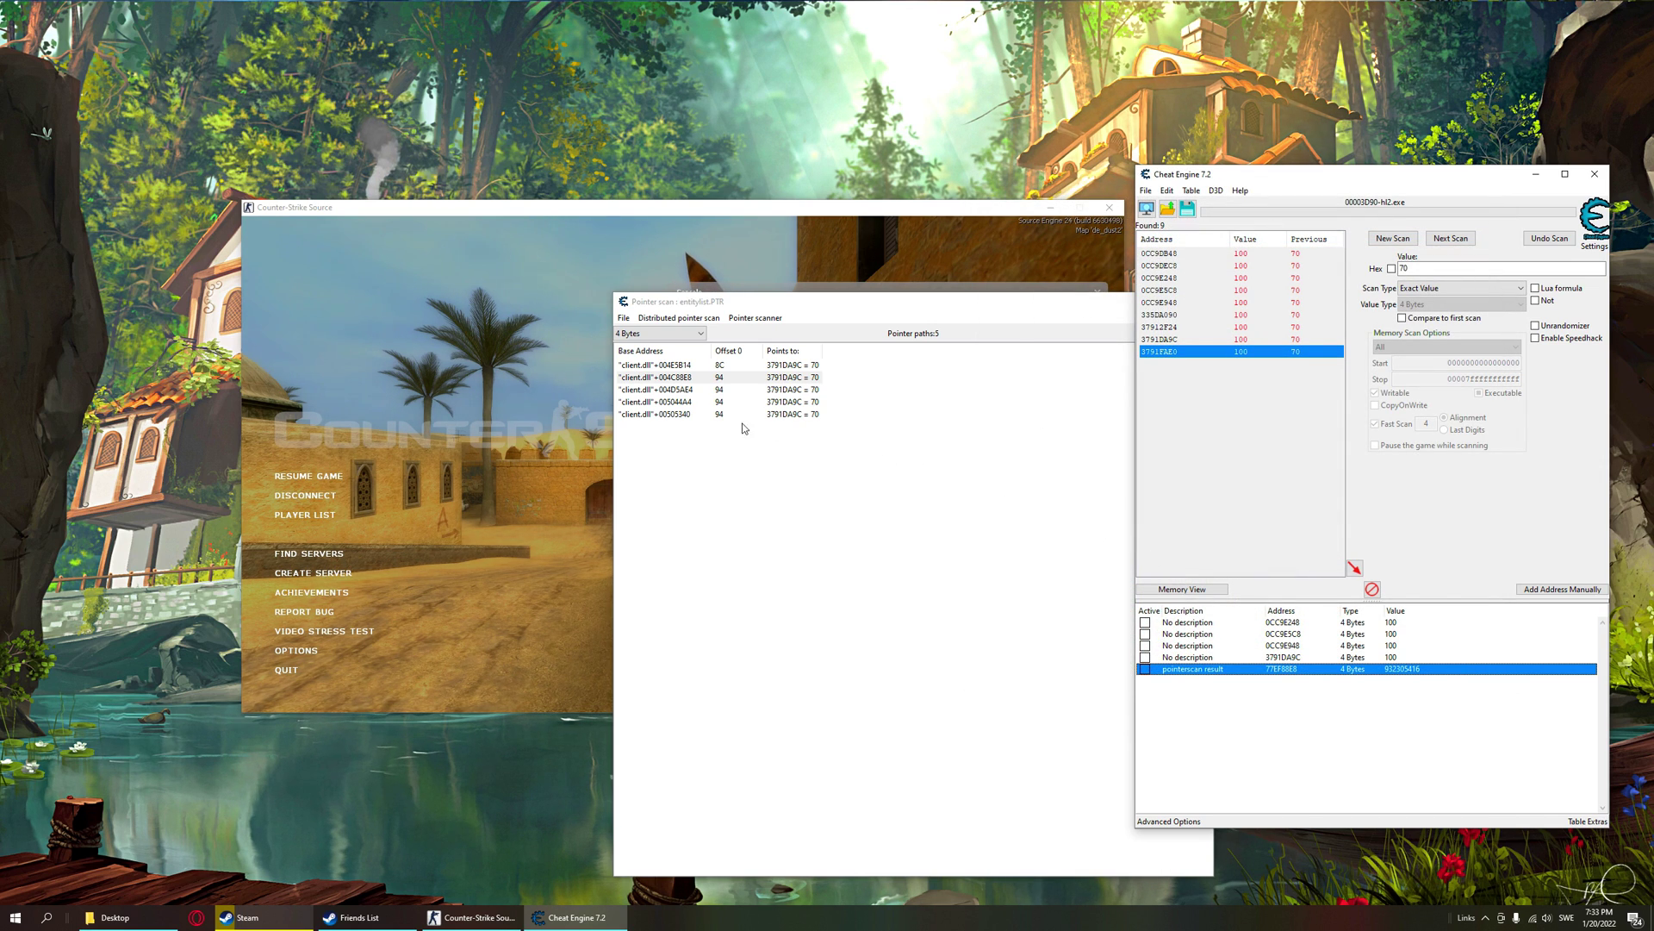
double_click(717, 392)
click(1281, 685)
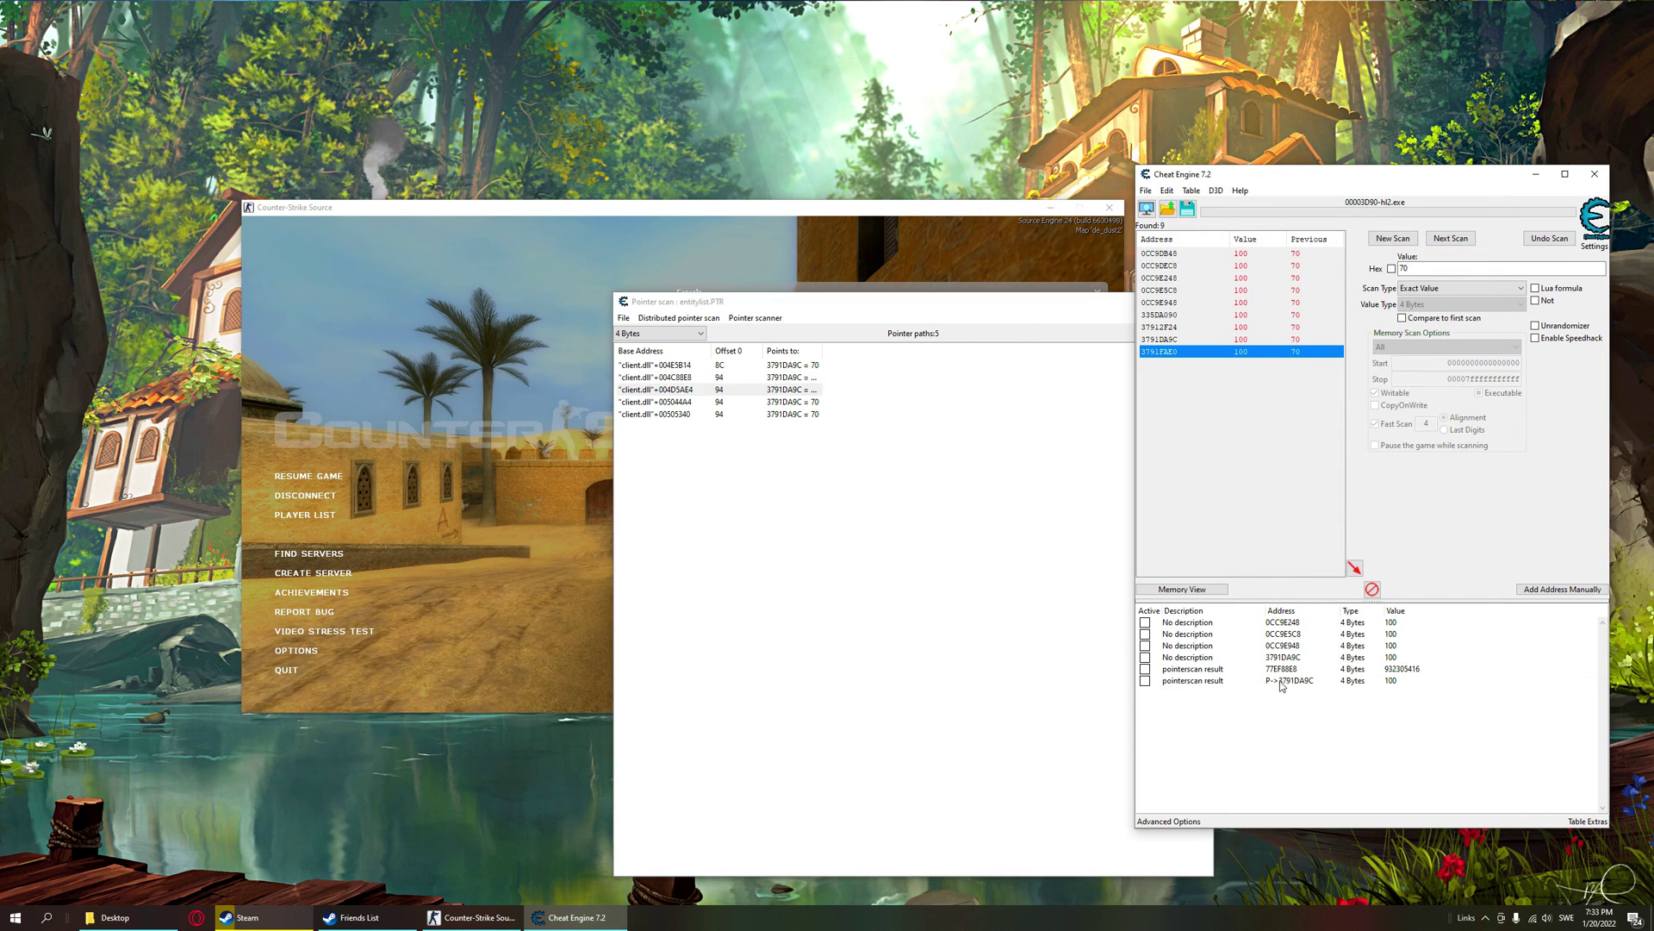
double_click(1293, 682)
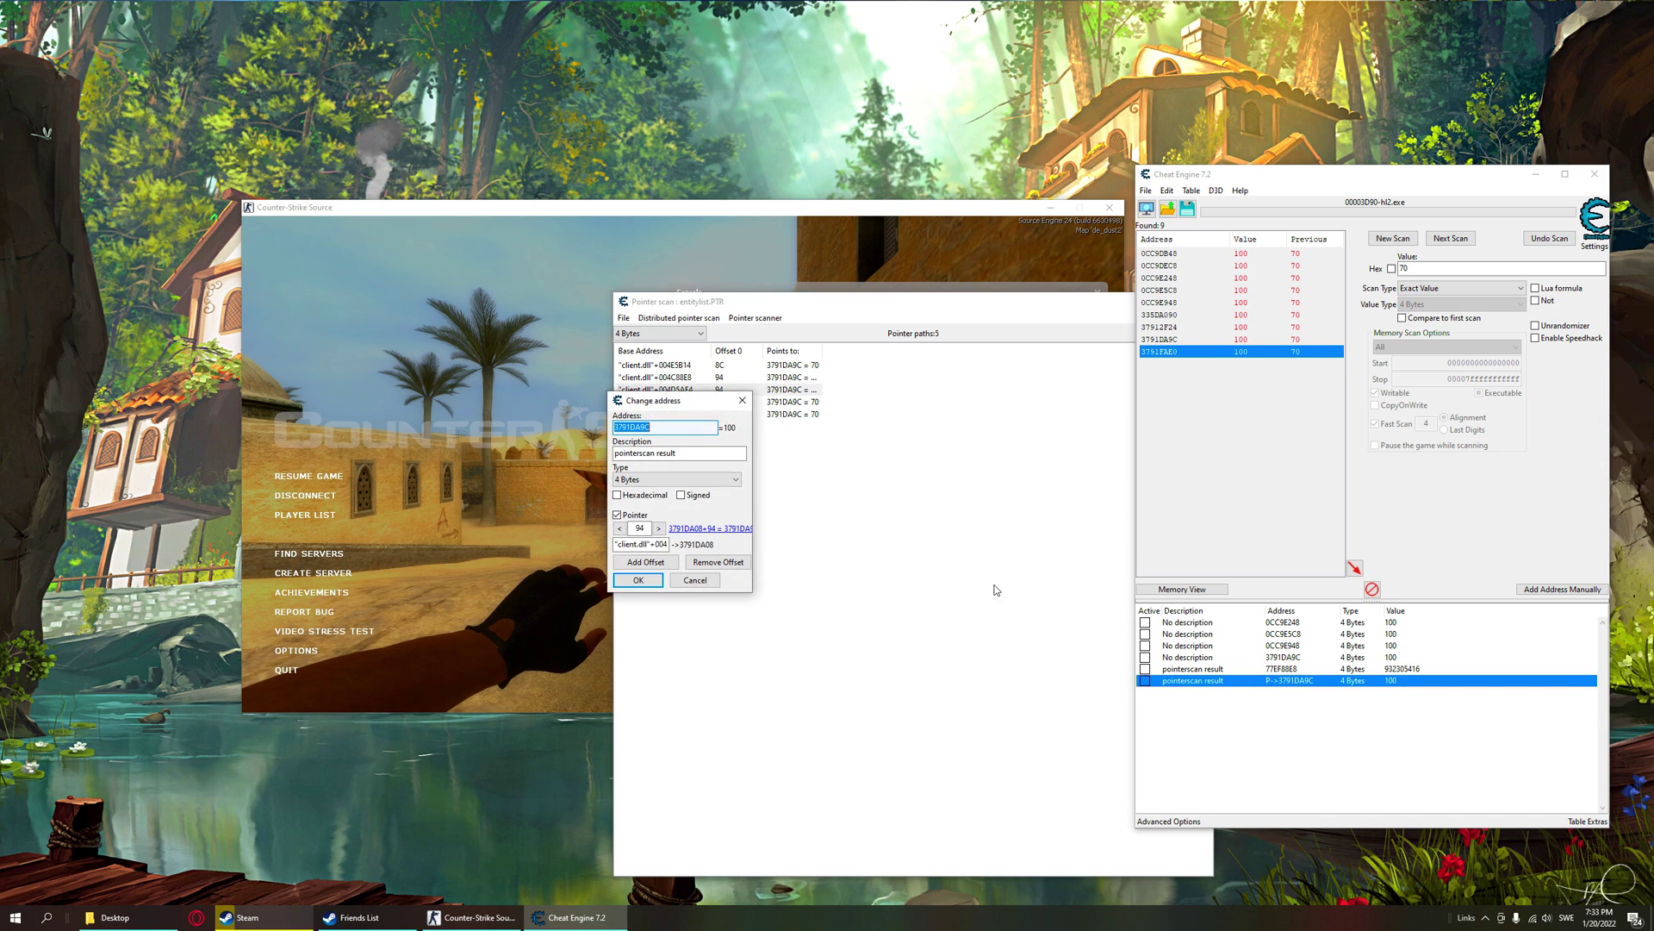
click(639, 580)
- Open the pointer's memory region and define a new structure in Dissect data/structures
right_click(1268, 680)
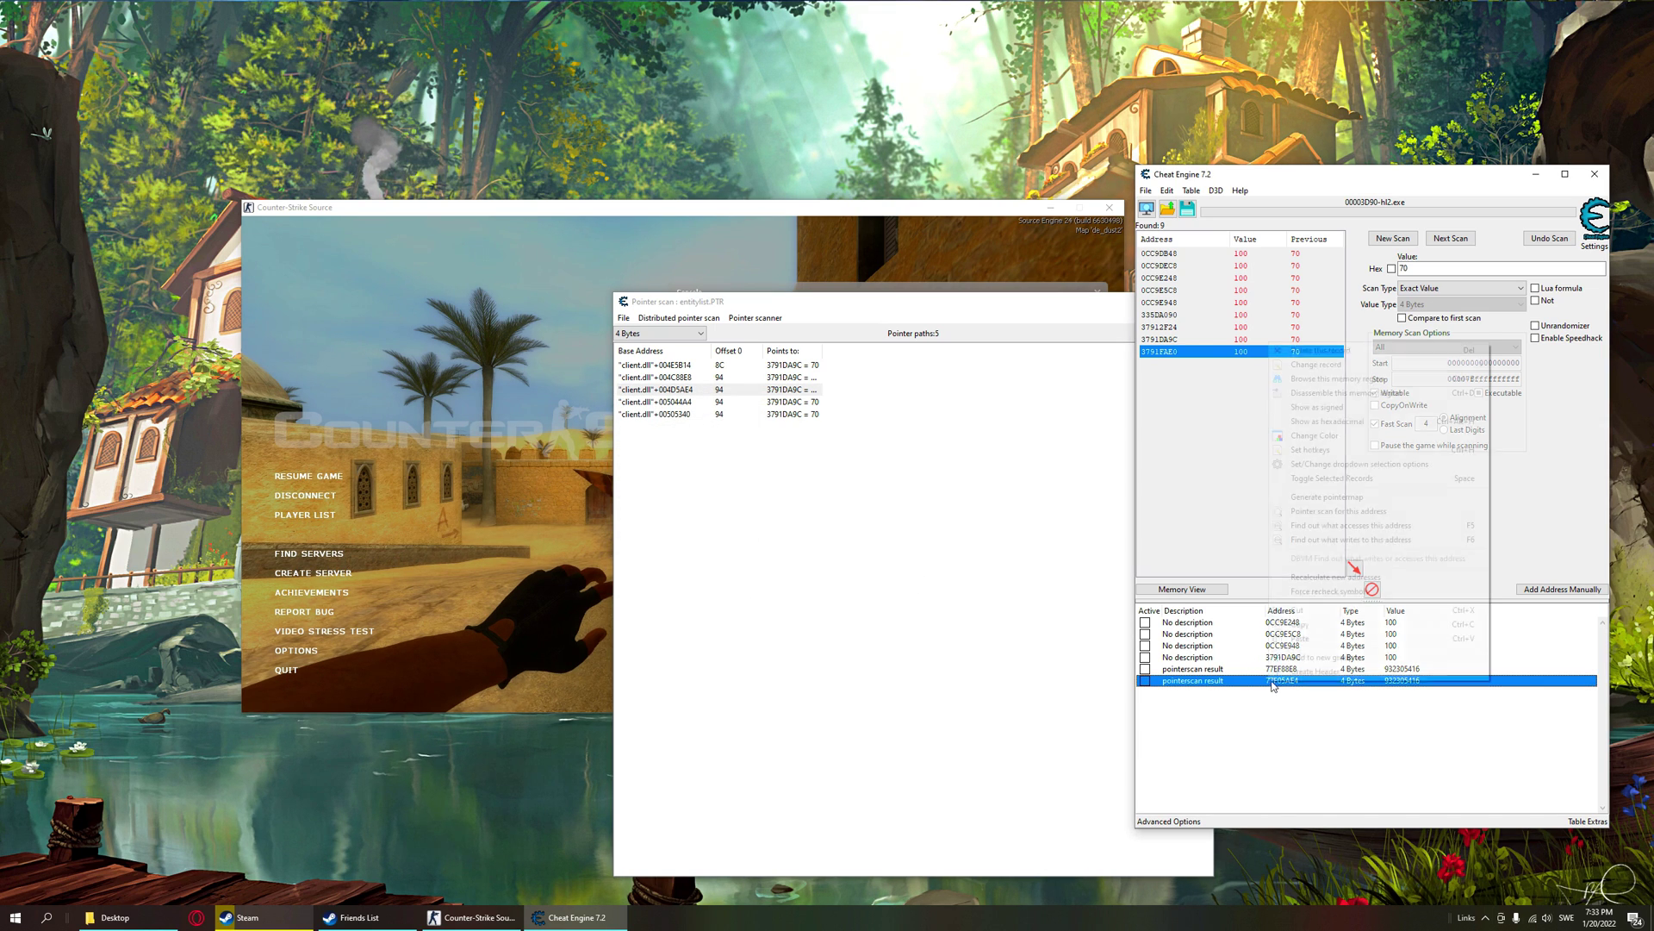
click(1314, 397)
click(1090, 189)
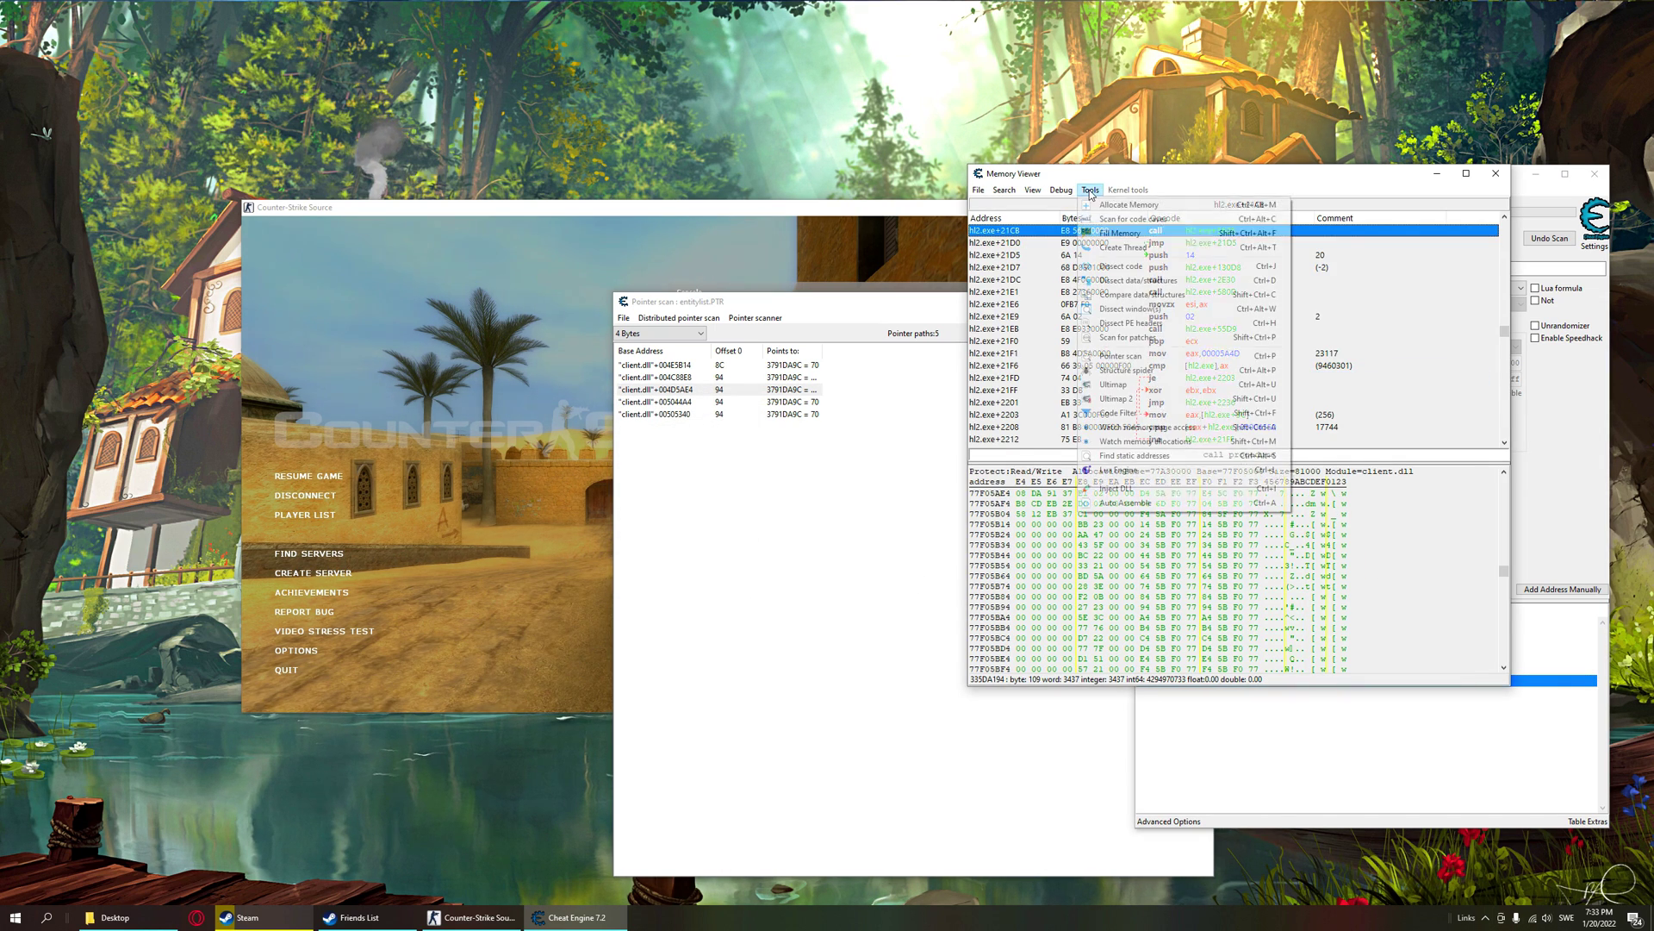
click(1128, 284)
click(737, 261)
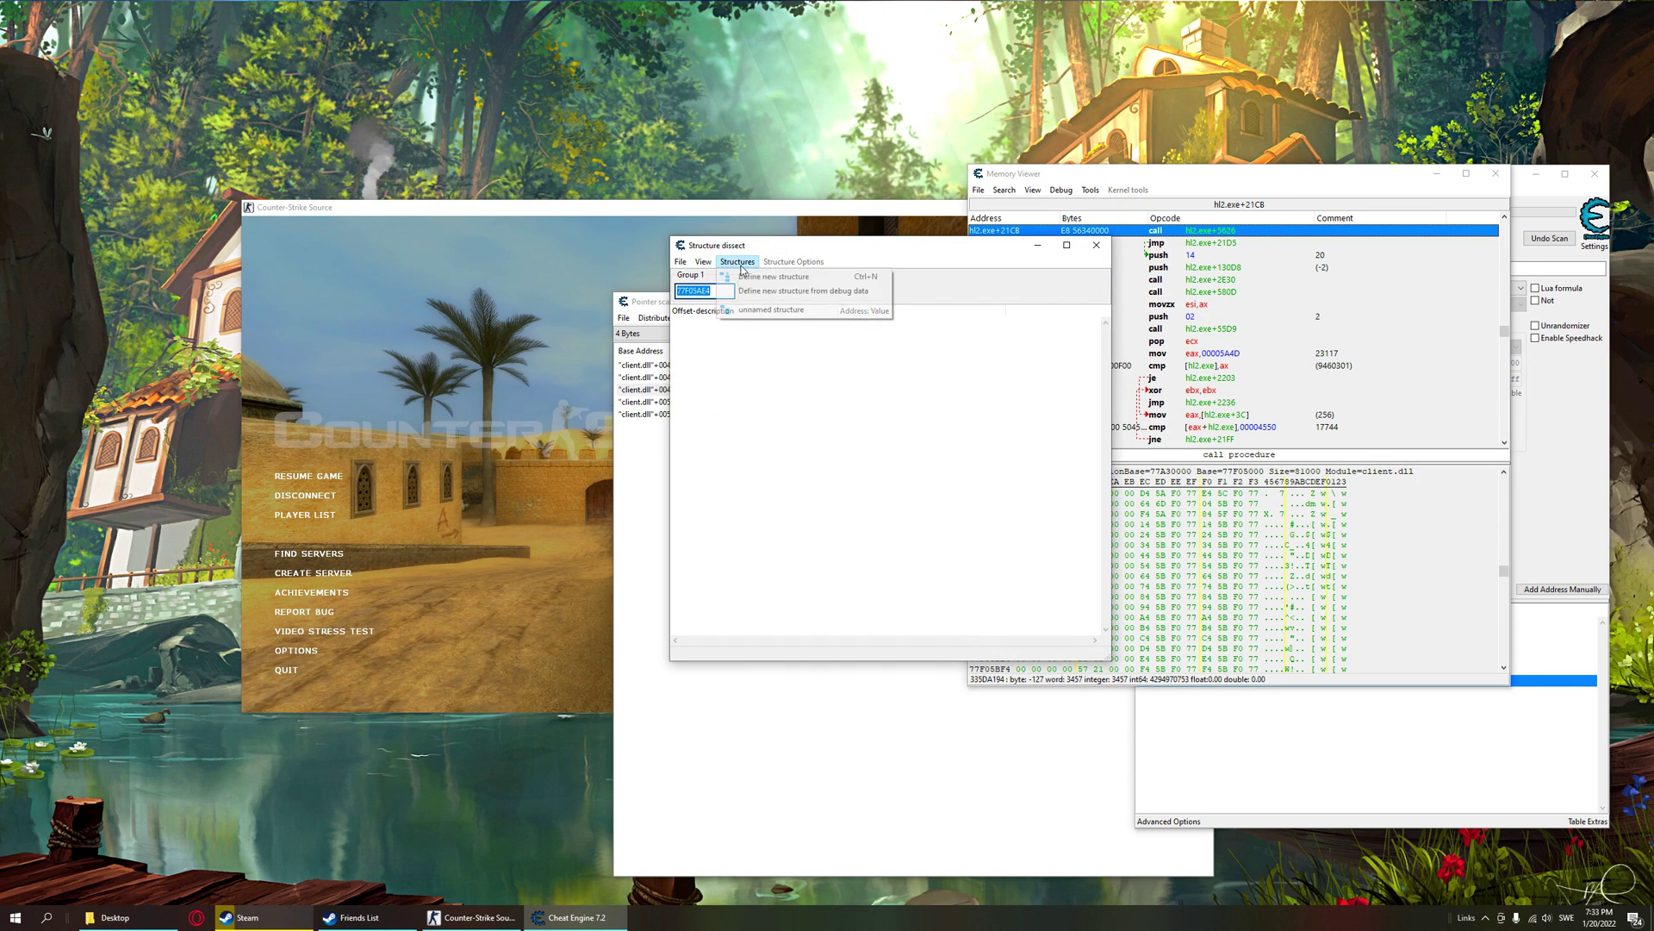
click(767, 277)
click(864, 482)
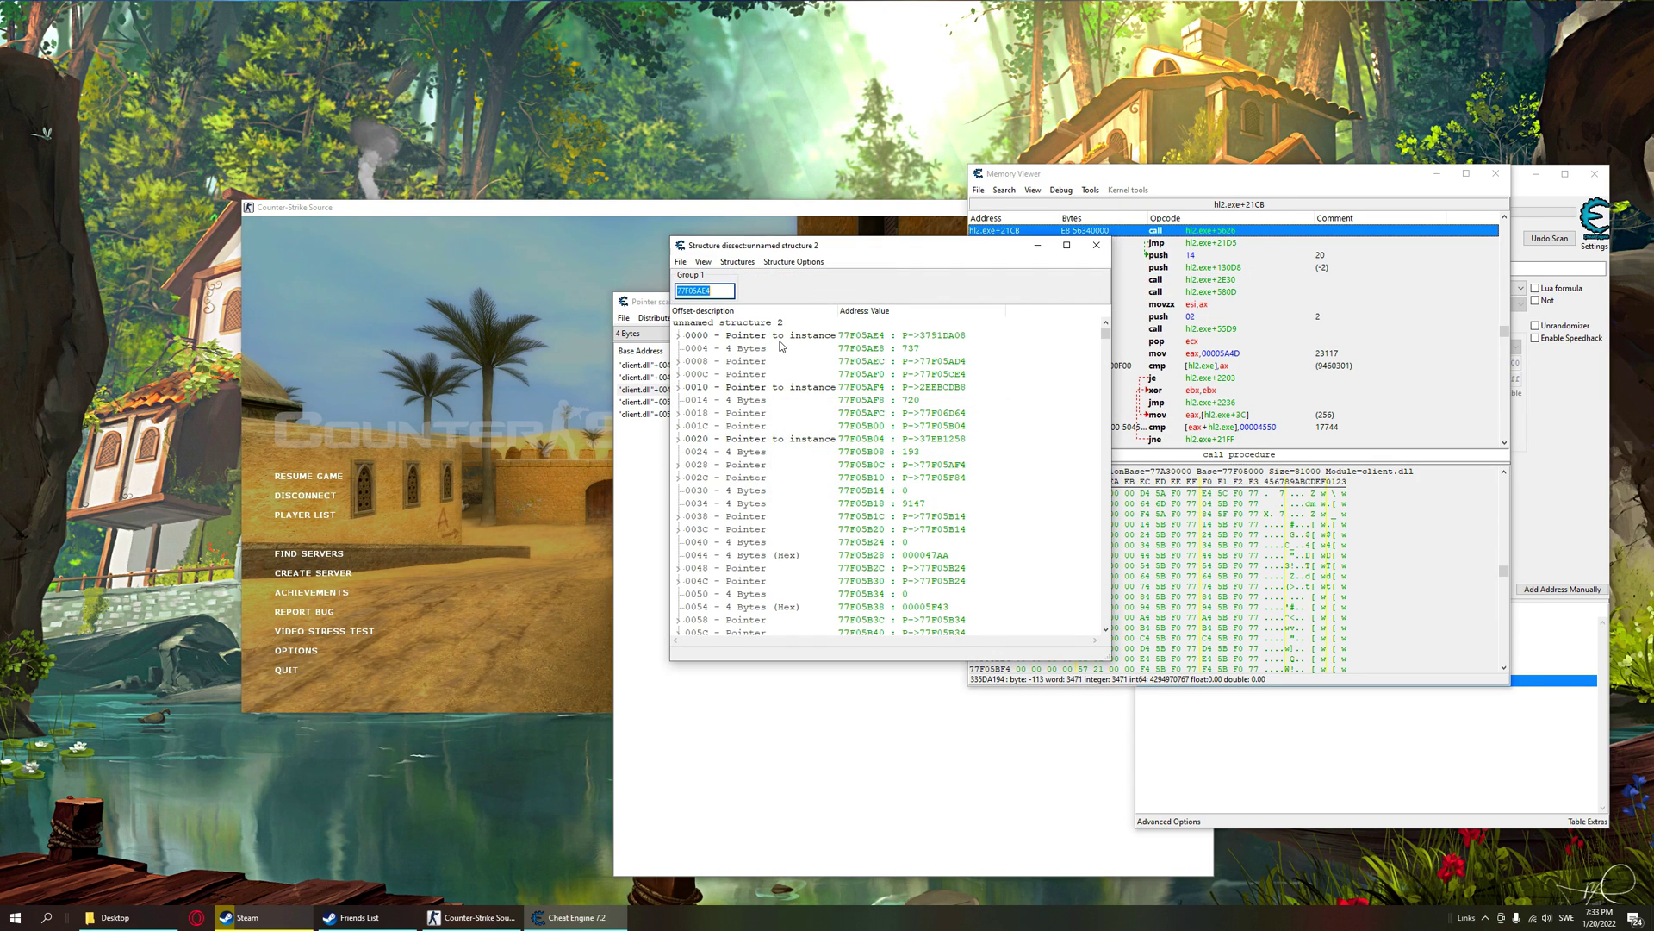
- Compare the entity pointers at 0000 and 0010, then expand the entity at 0010
click(727, 389)
click(709, 337)
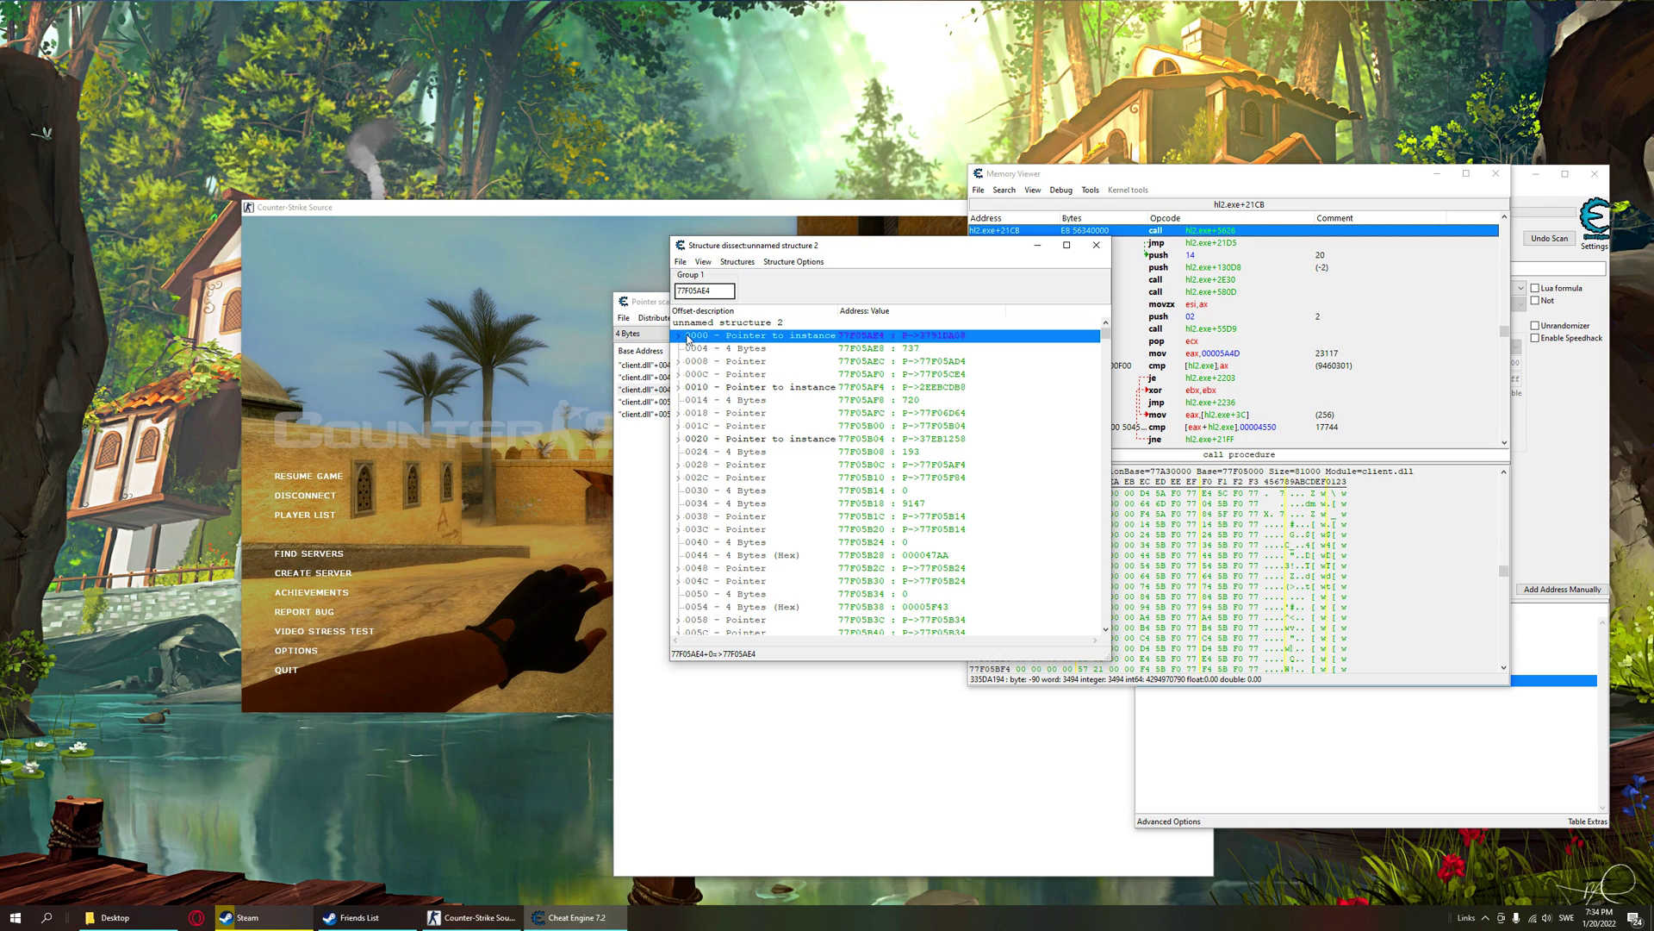
click(708, 389)
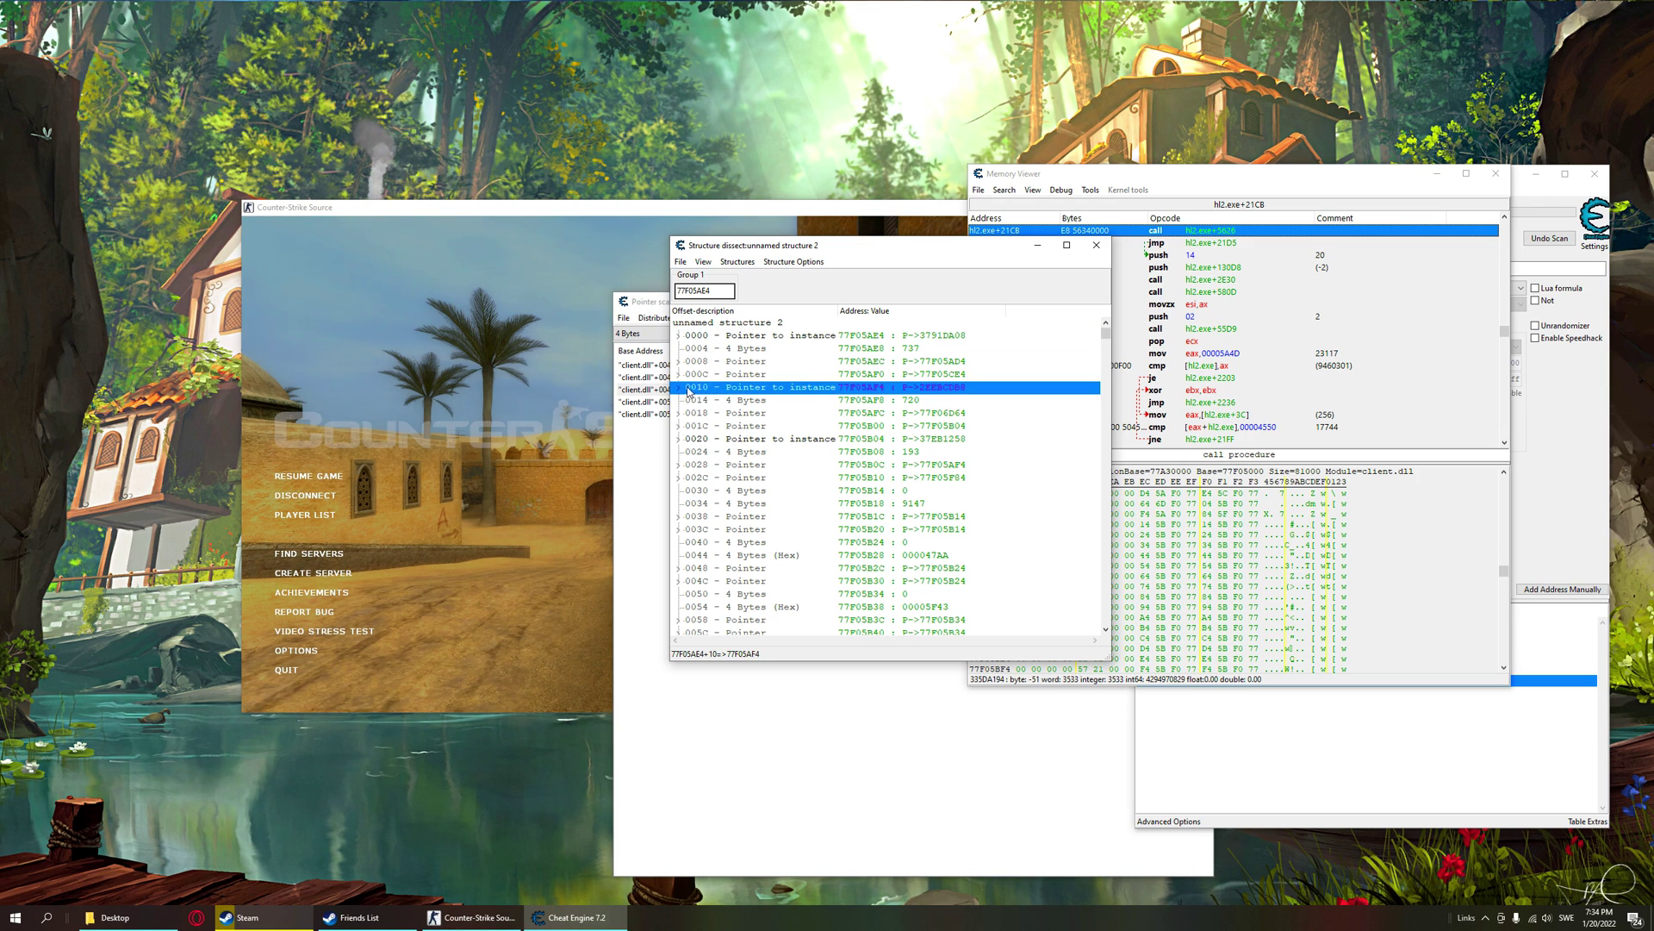
click(679, 389)
scroll(860, 432, down, 11)
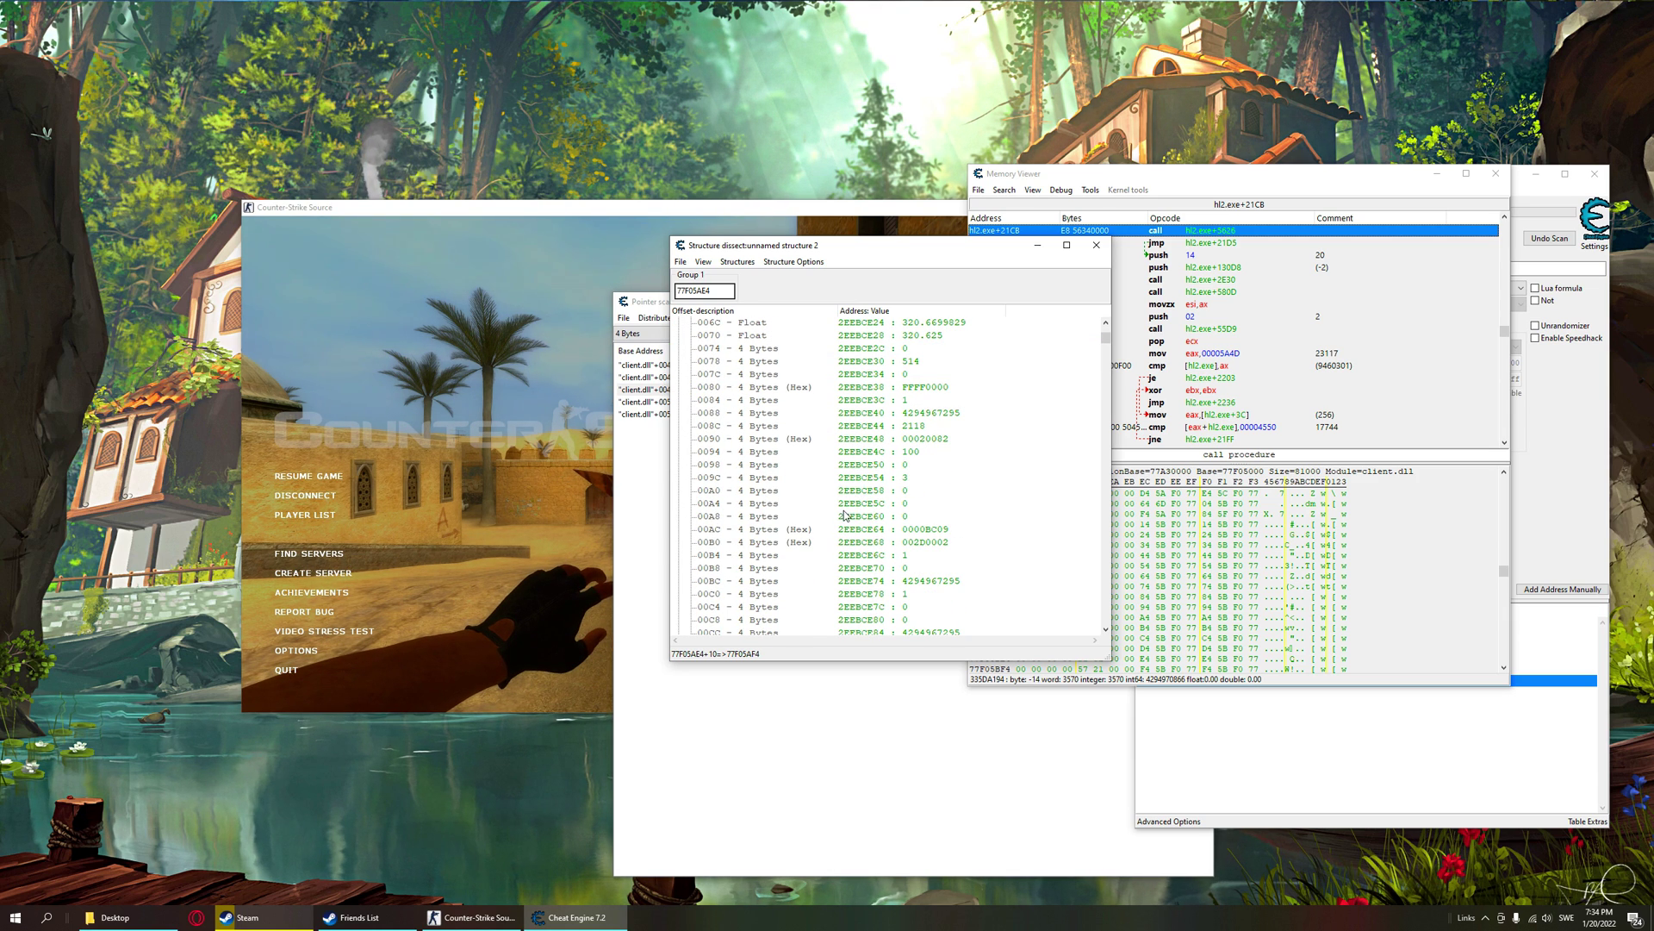
- Rearrange the pointer scan results and structure dissection, scrolling through the 0010 entity's fields
drag(648, 303, 446, 306)
click(819, 517)
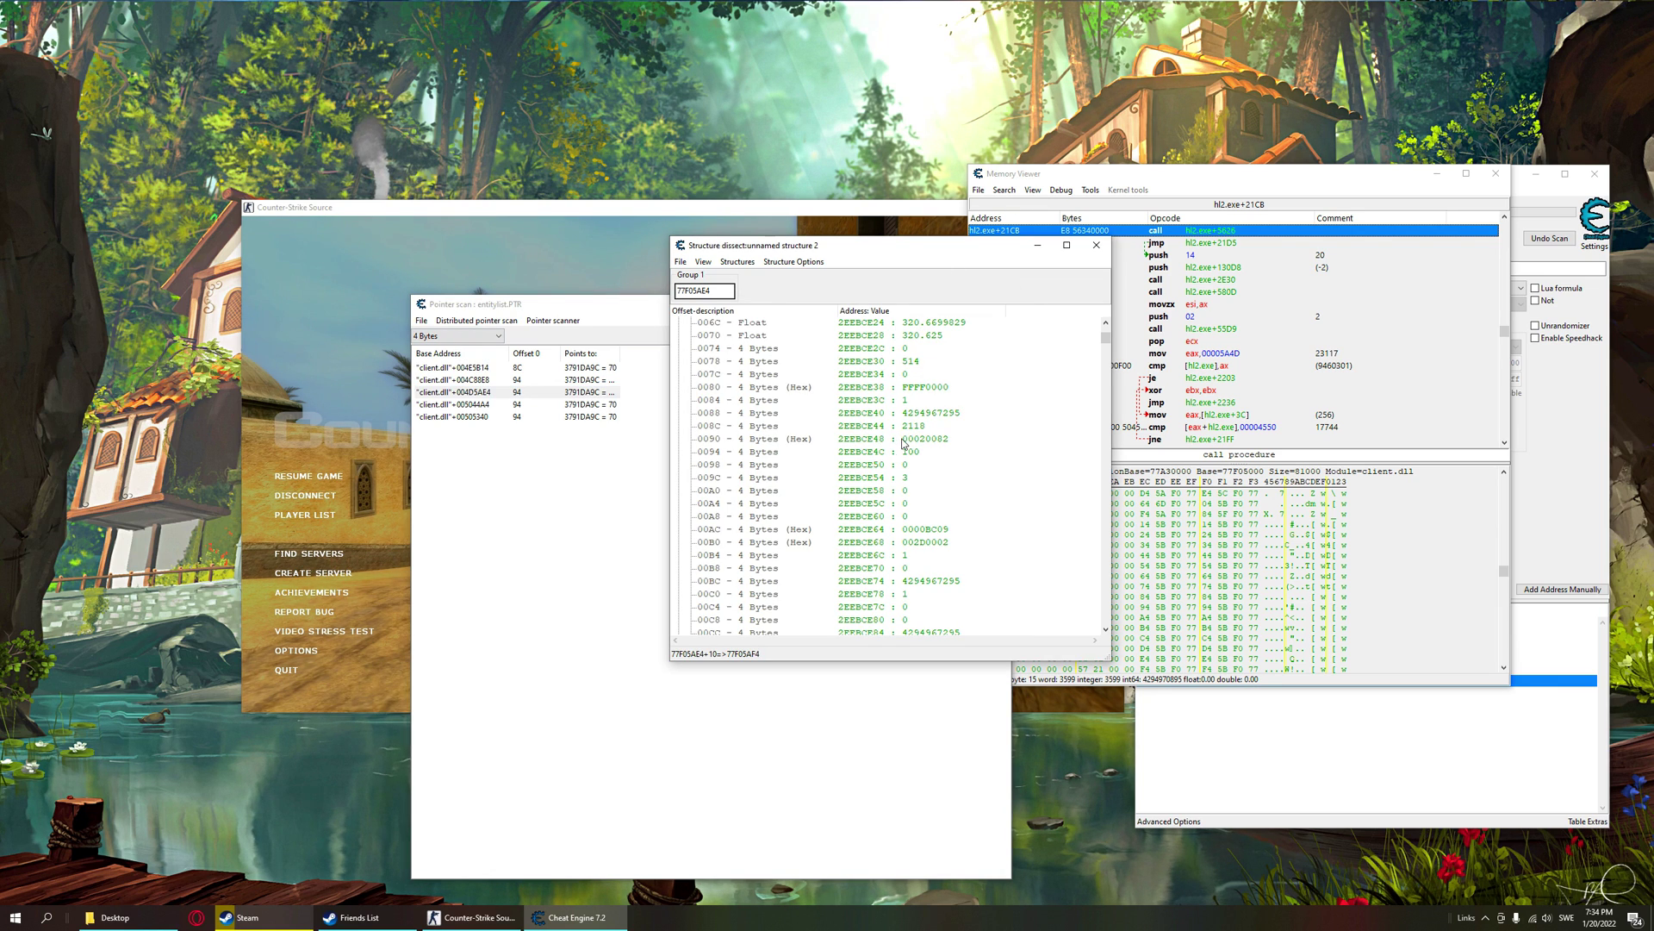
scroll(819, 520, down, 4)
scroll(819, 521, down, 4)
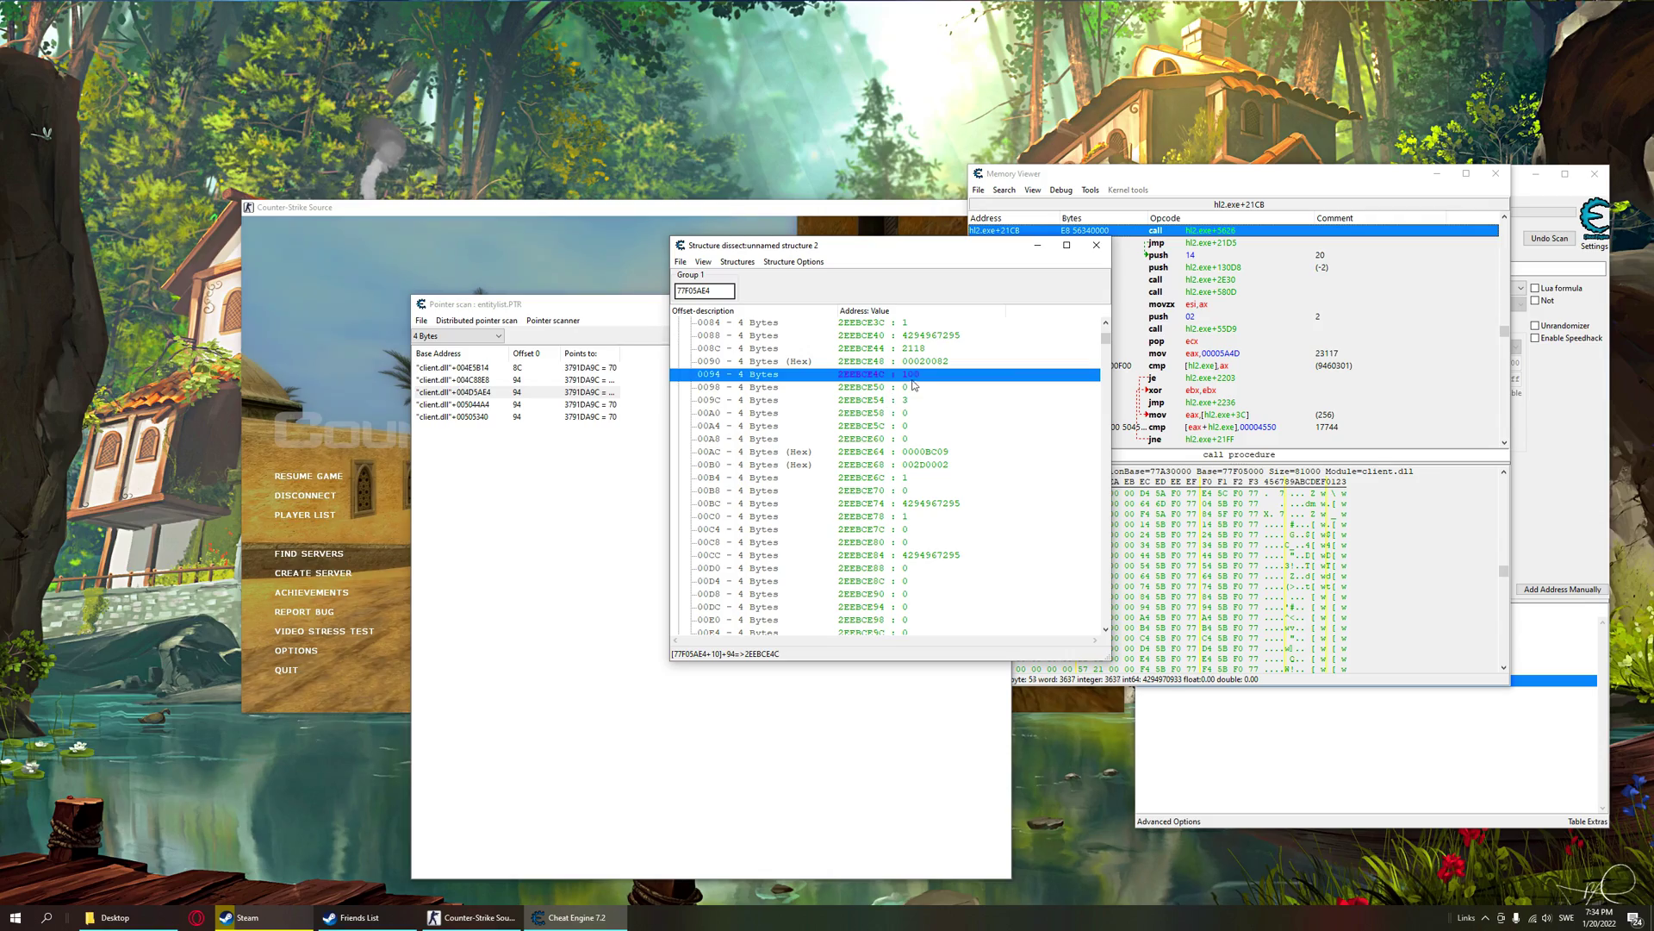
- Walk toward the archway, fire at the enemies, and place the dissection beside the game
click(309, 476)
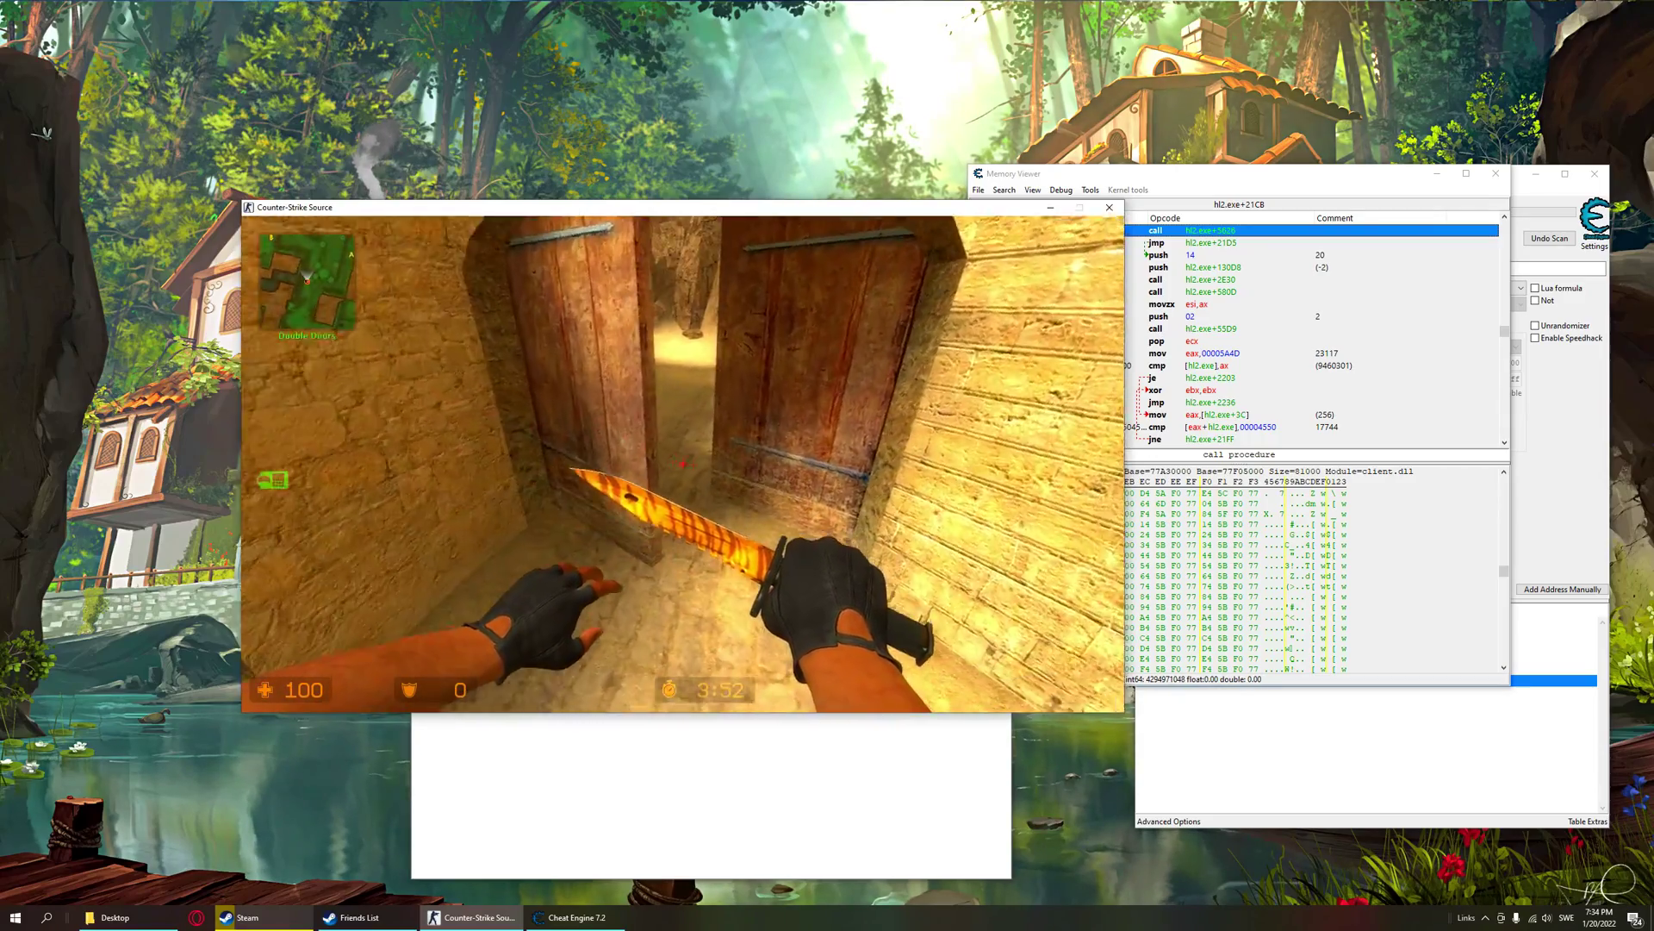
key(w)
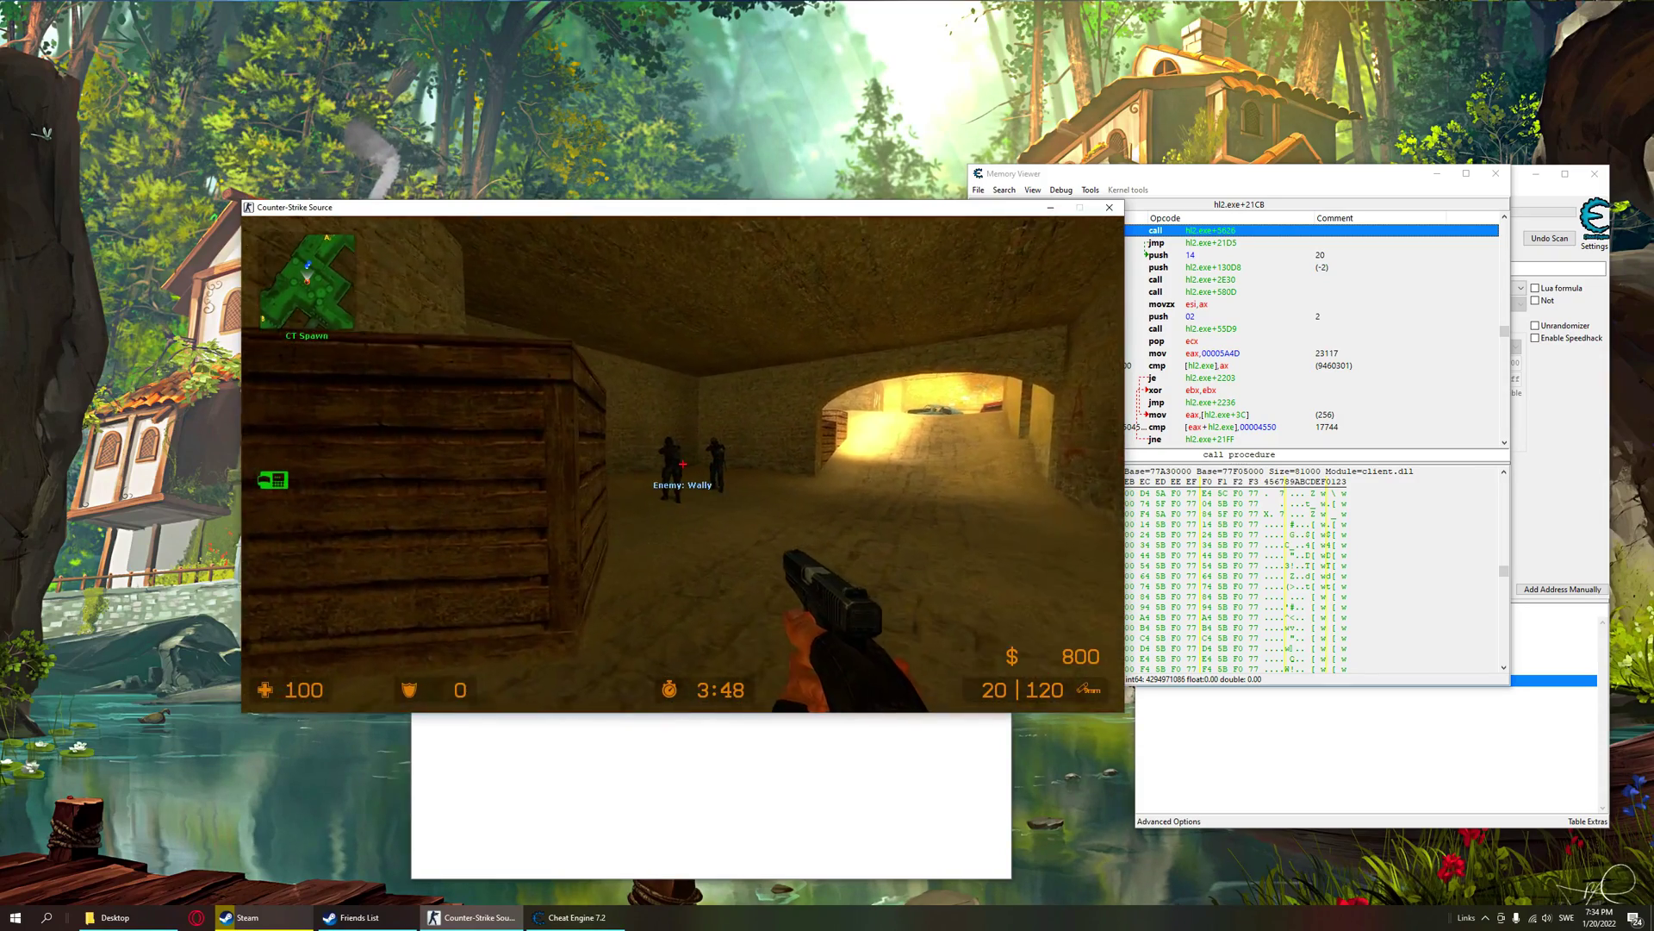
click(682, 463)
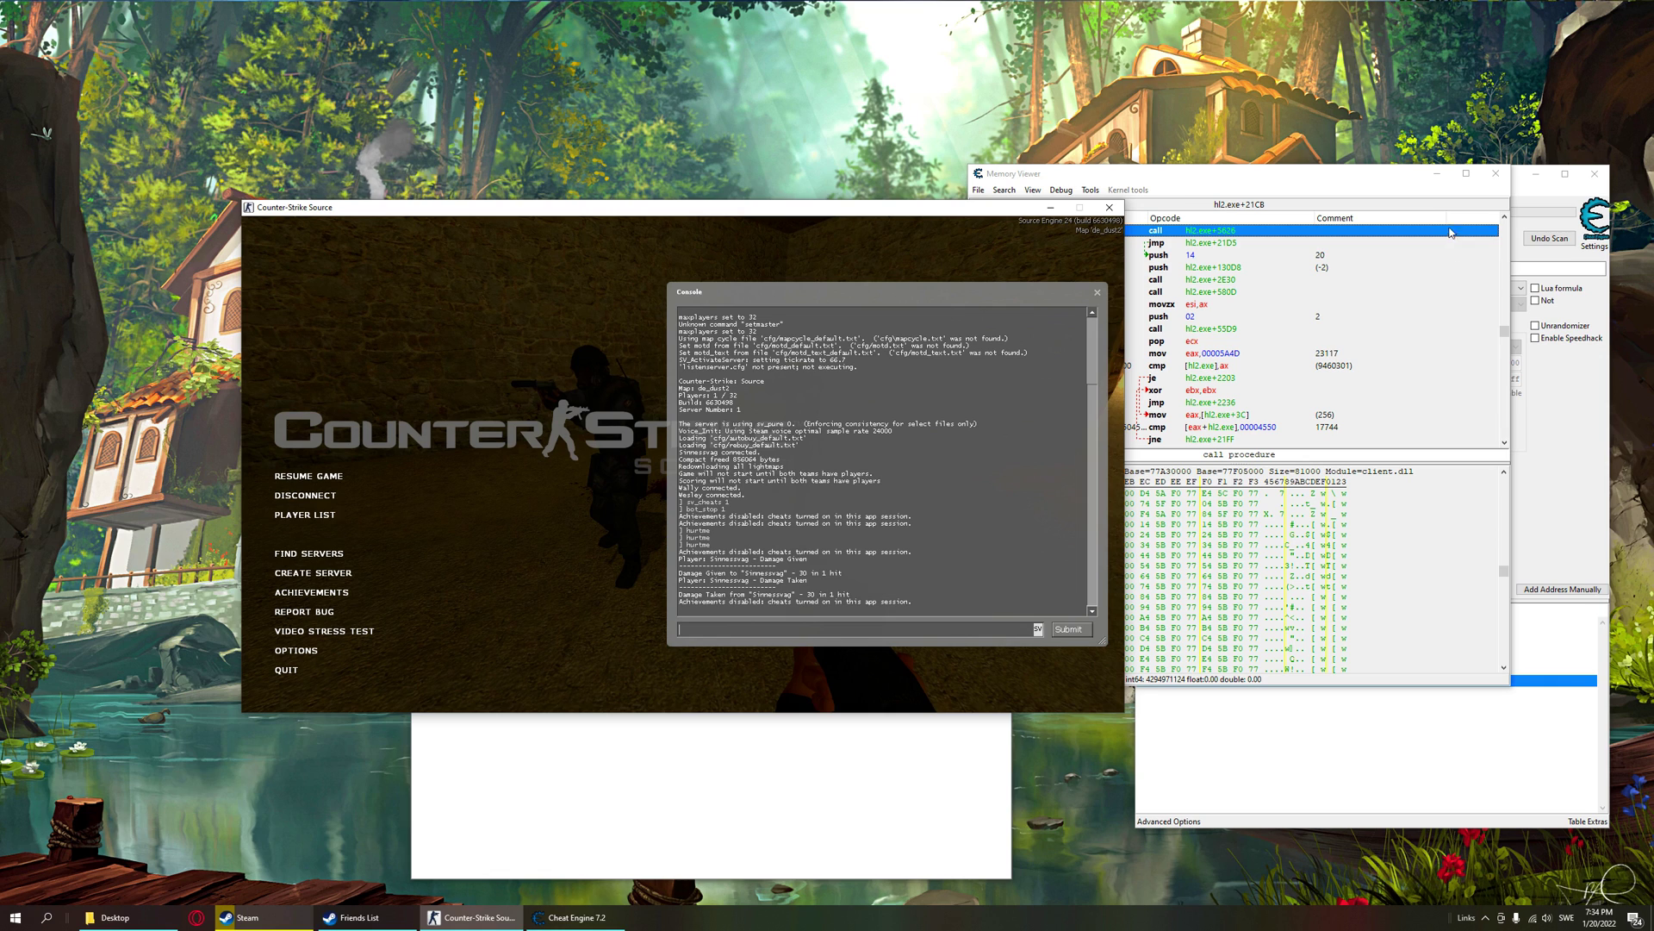
drag(877, 215, 679, 297)
drag(906, 243, 1244, 242)
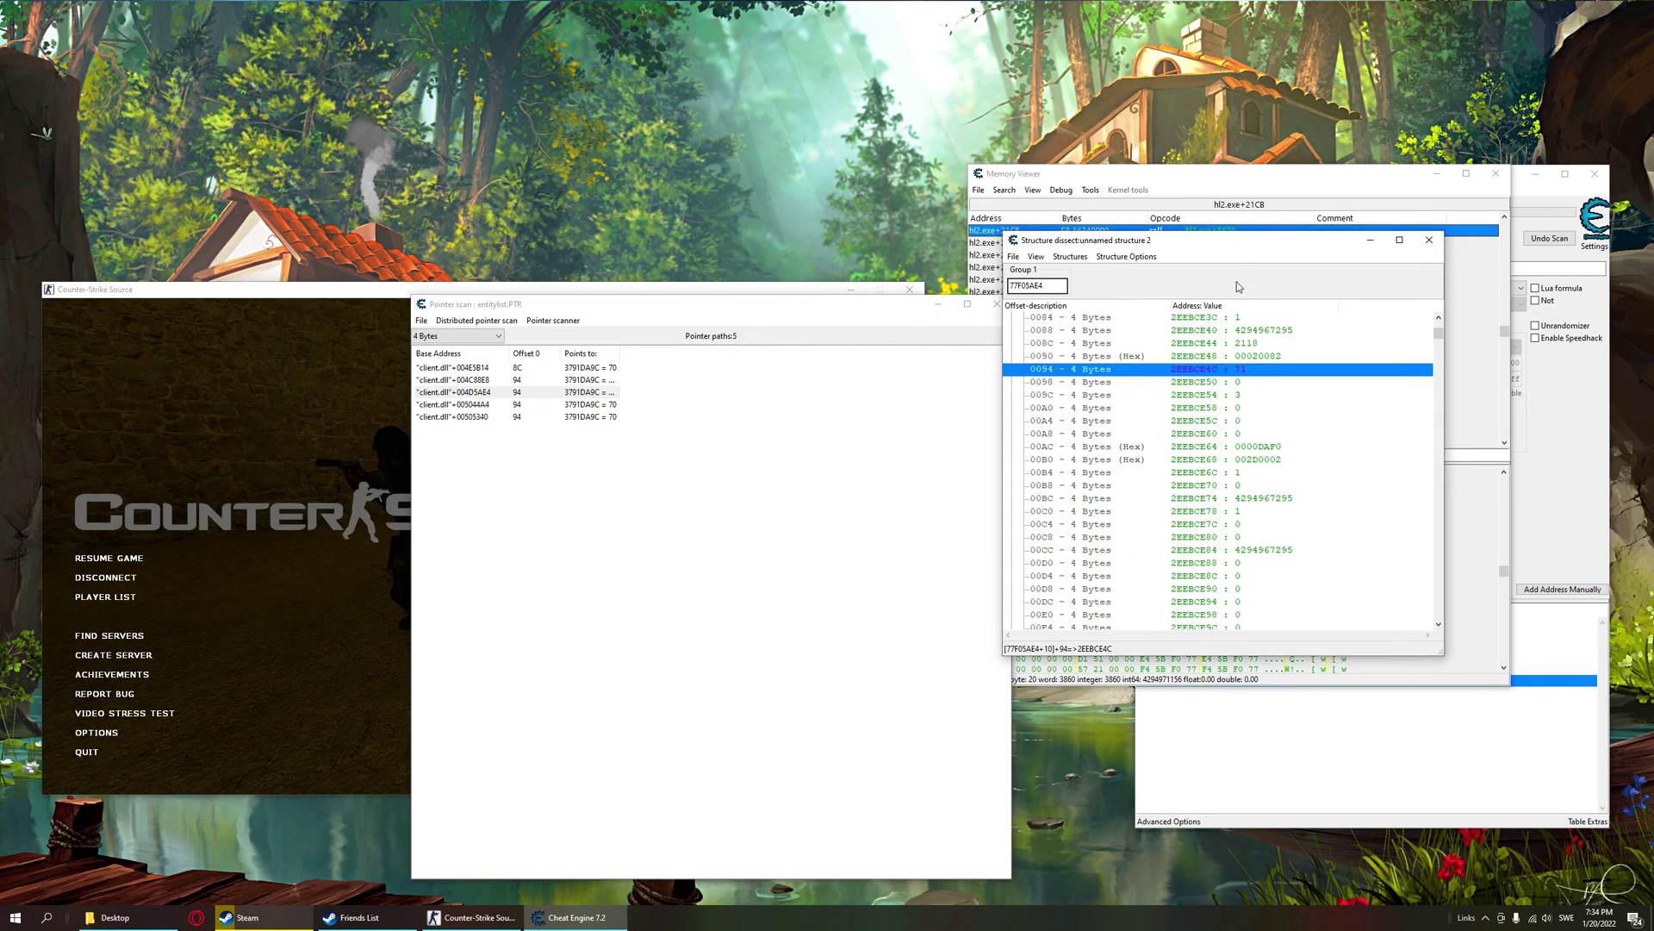
- Shoot the enemy dead while watching 0010 > 0094, then pause the game
click(332, 450)
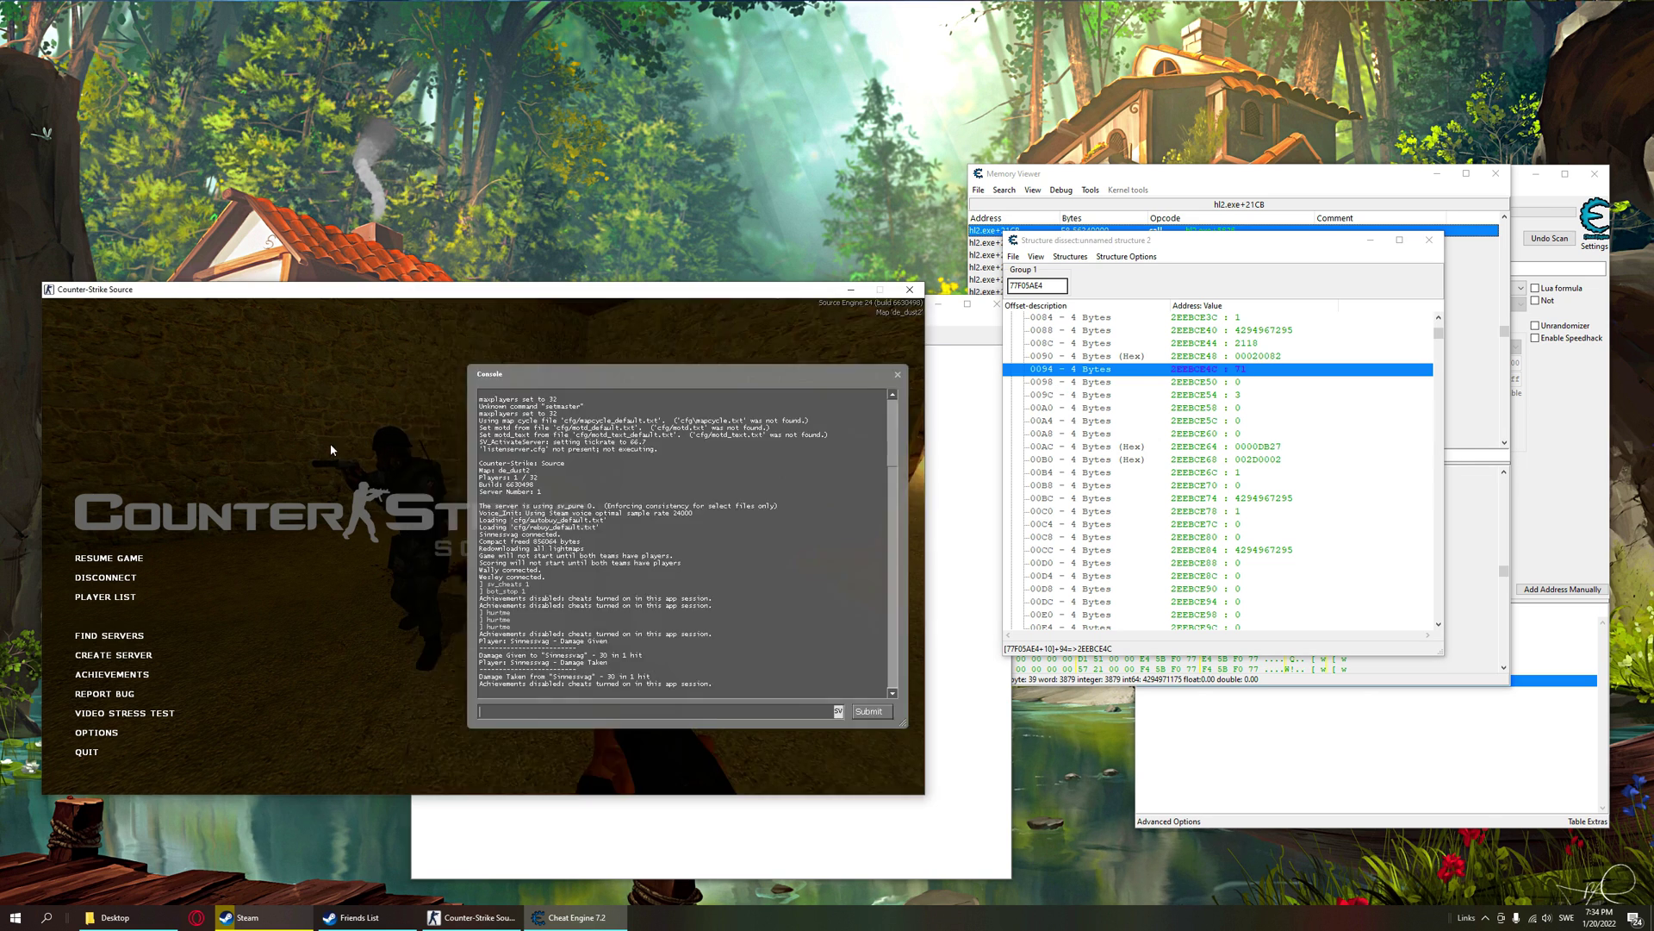
key(Escape)
click(483, 546)
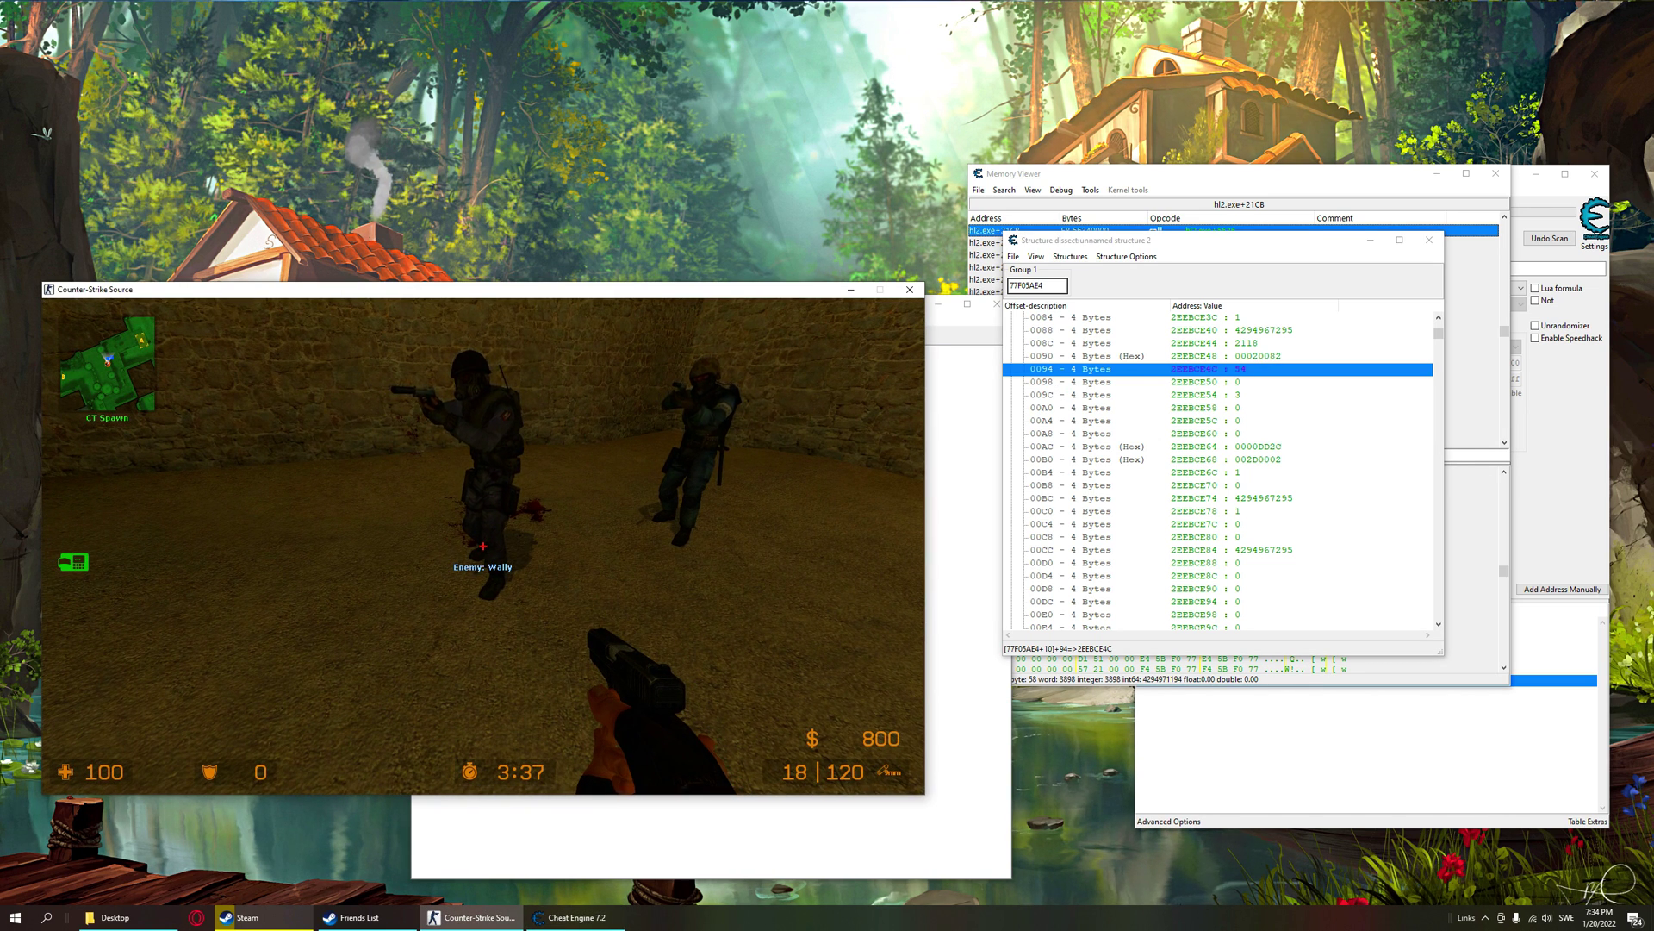
click(483, 546)
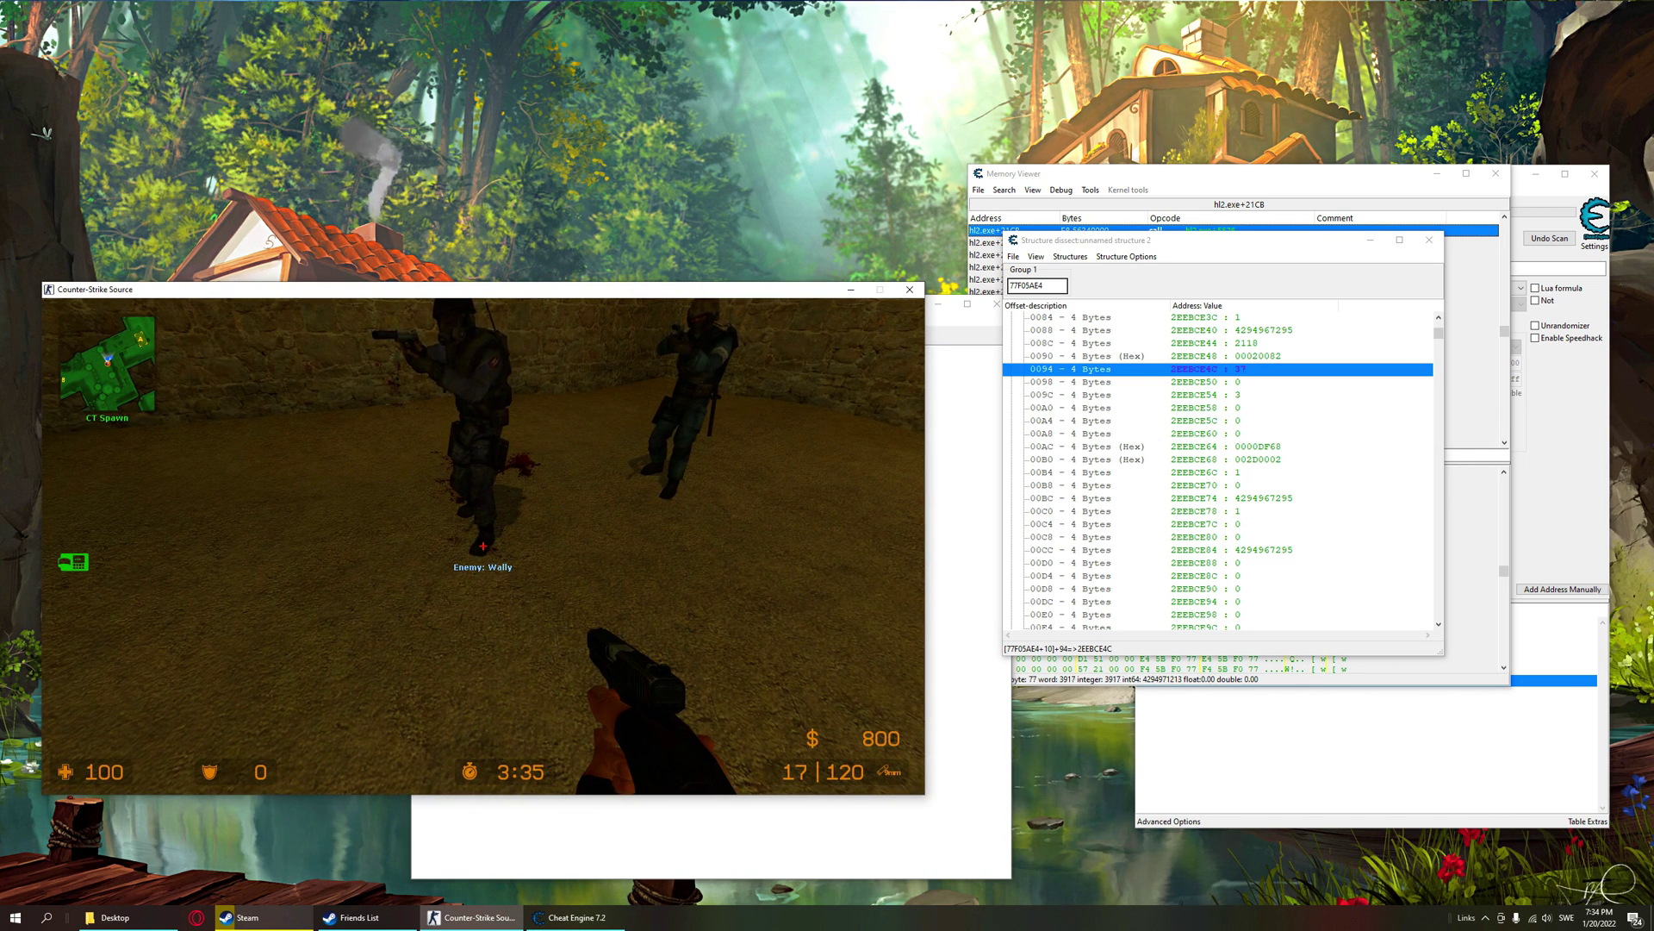
click(483, 545)
click(483, 546)
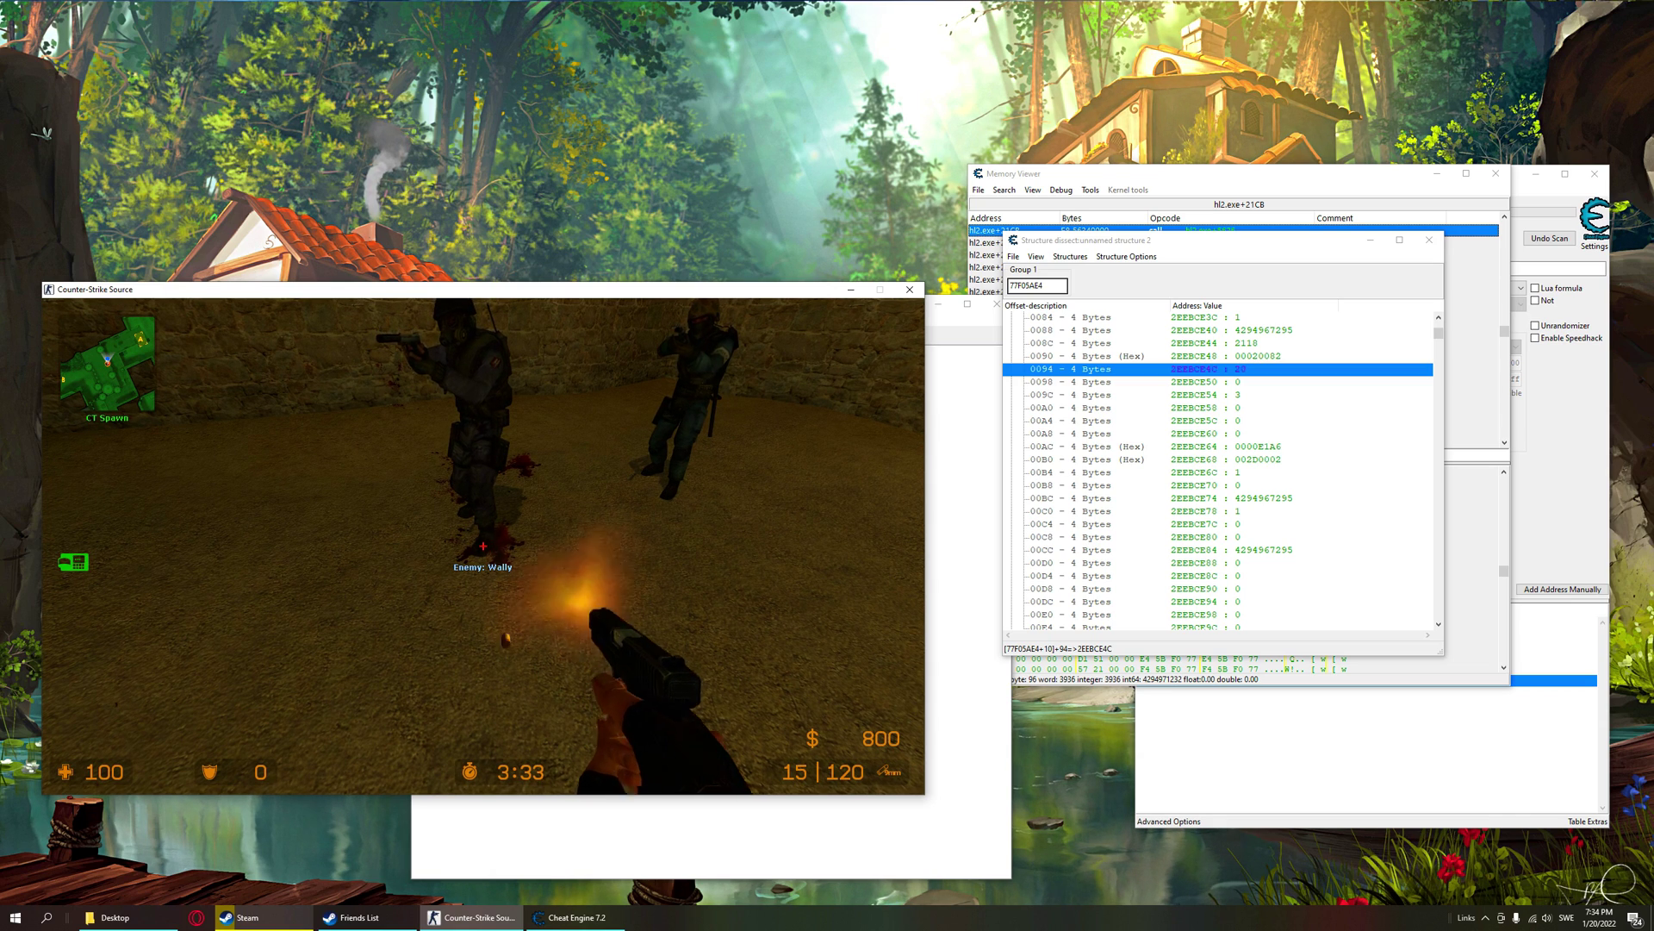
click(483, 545)
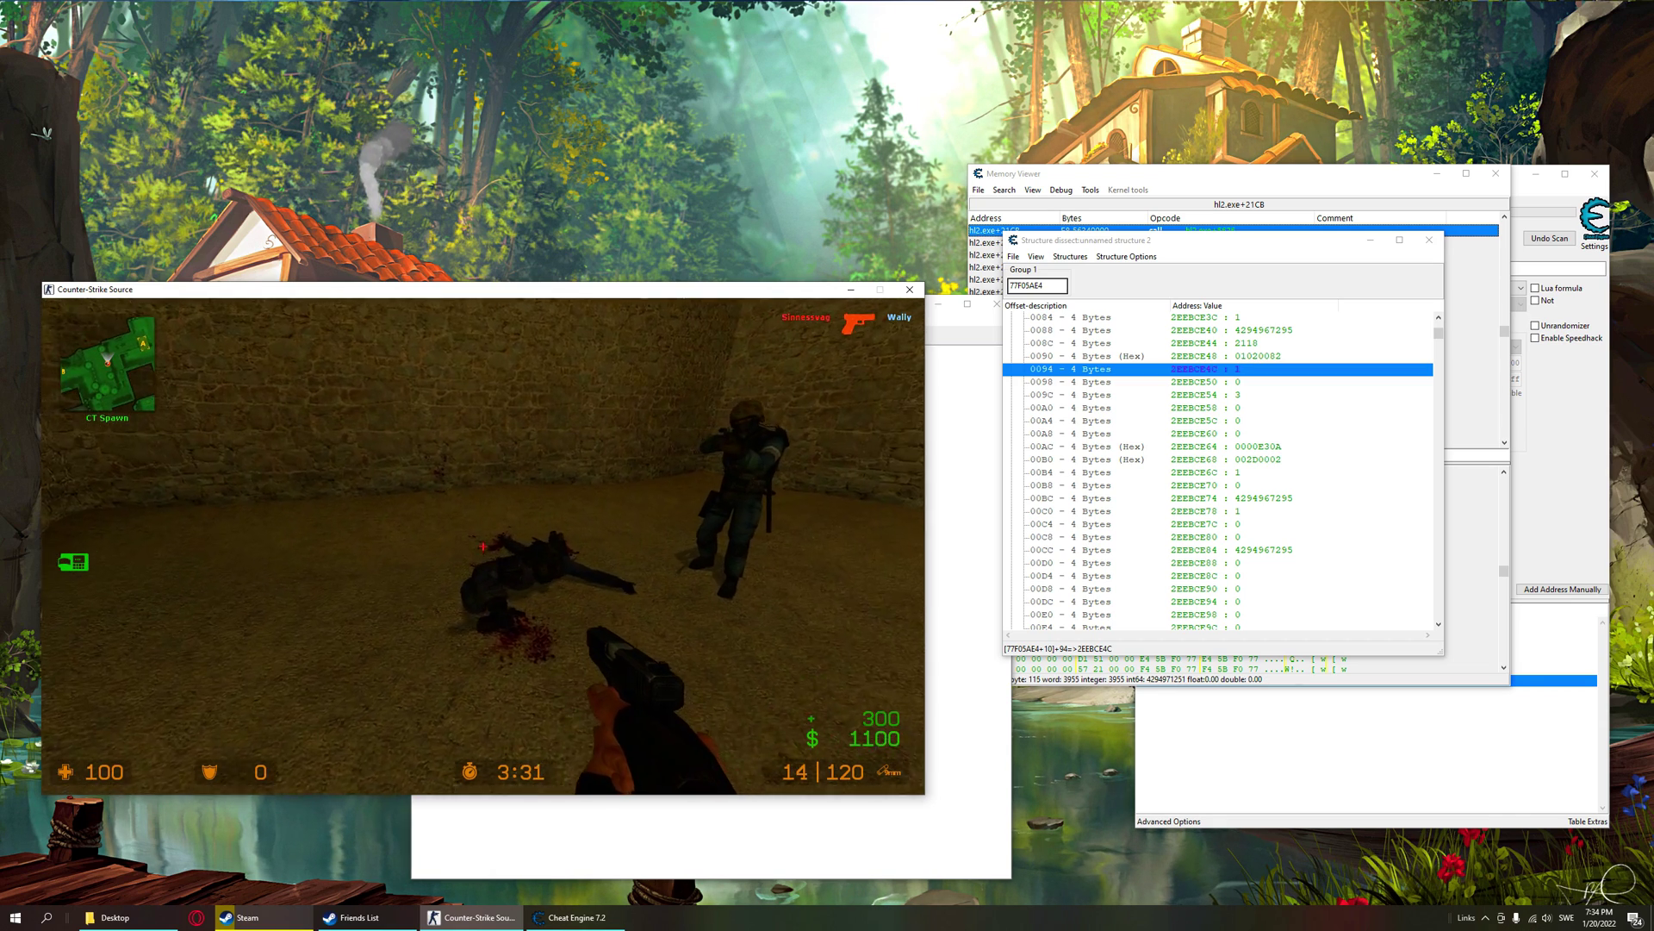
key(w)
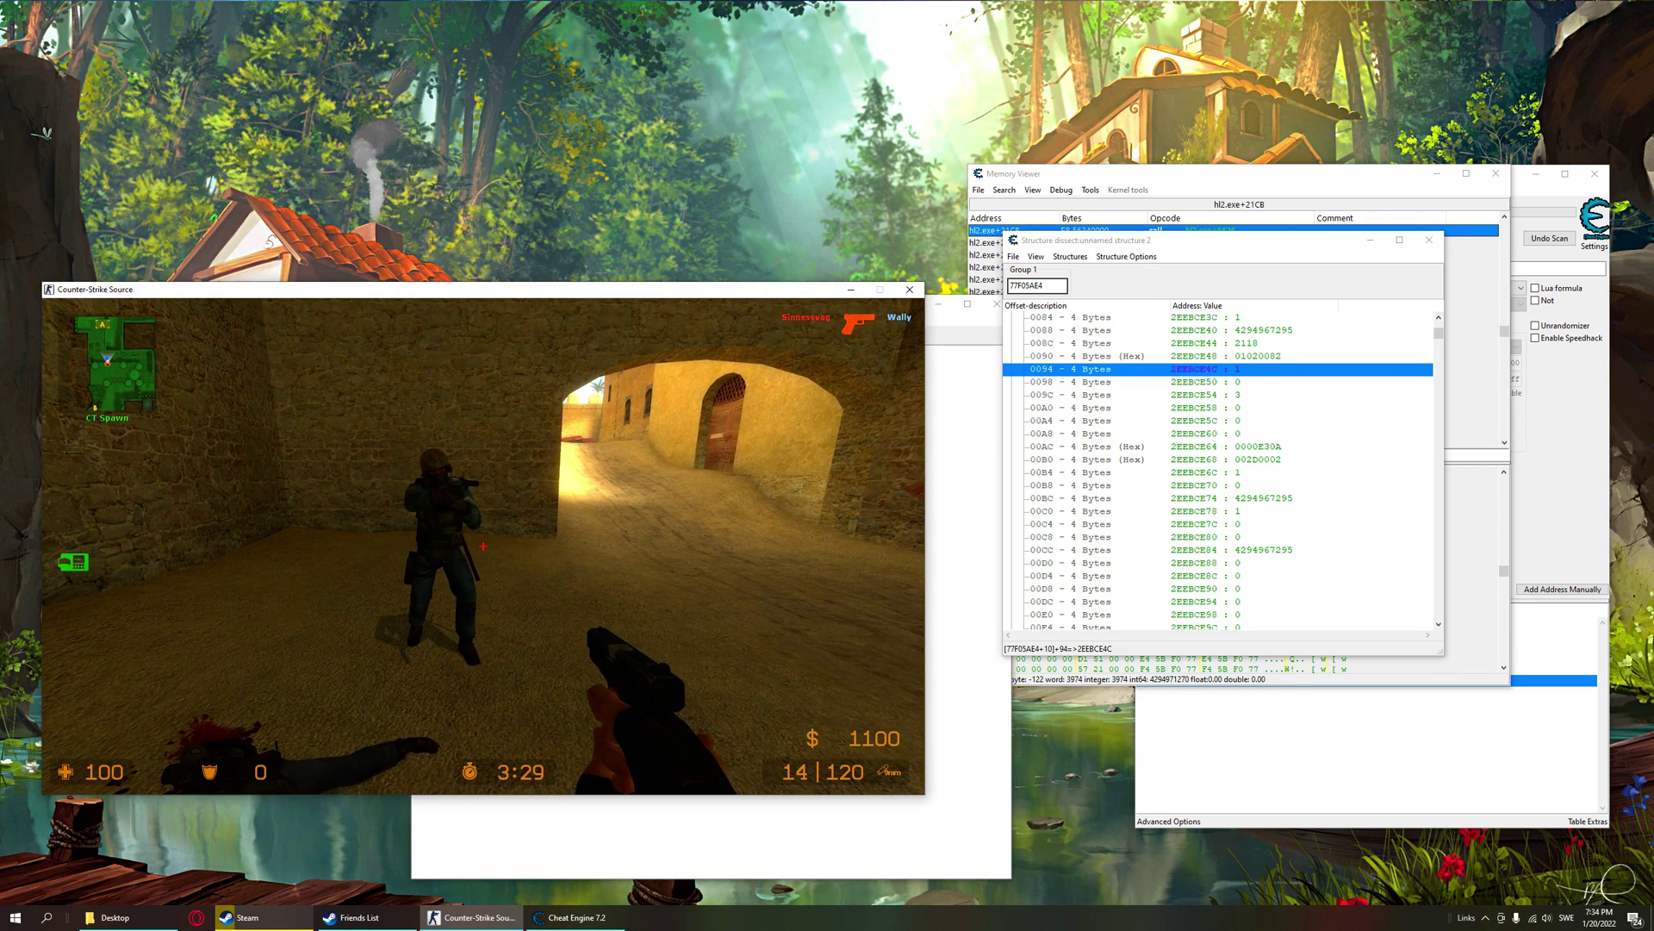
key(Escape)
scroll(1112, 517, up, 12)
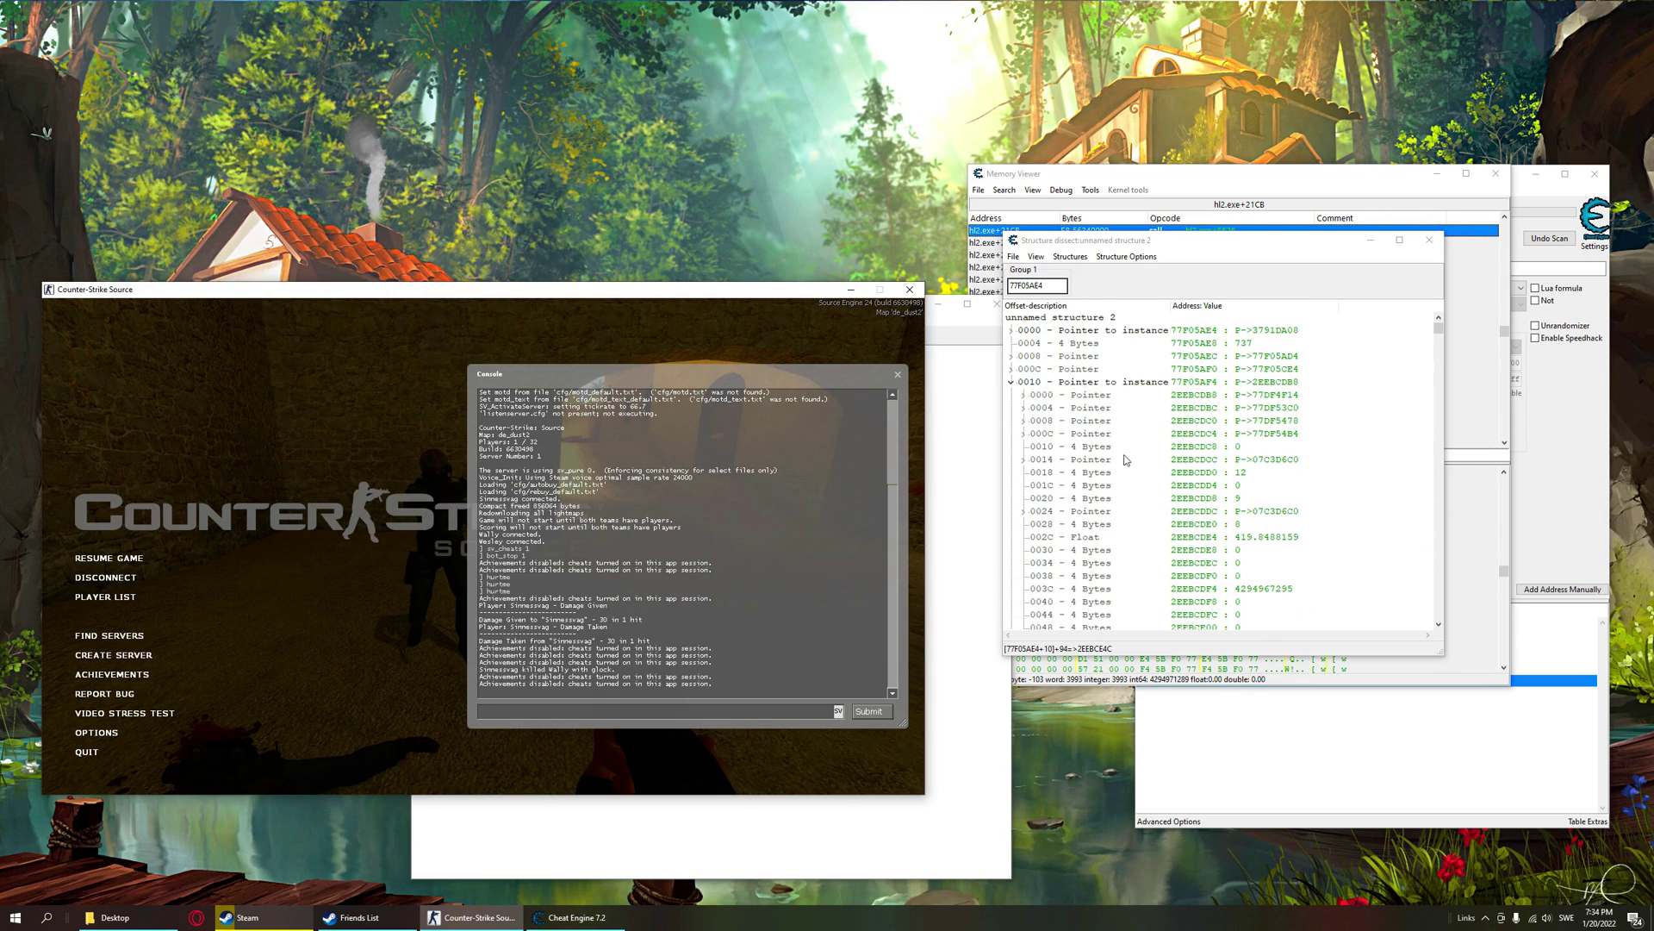
- Collapse entity 0010, compare rows 0000 and 0010, then select the 0020 instance pointer
click(1012, 384)
click(1041, 384)
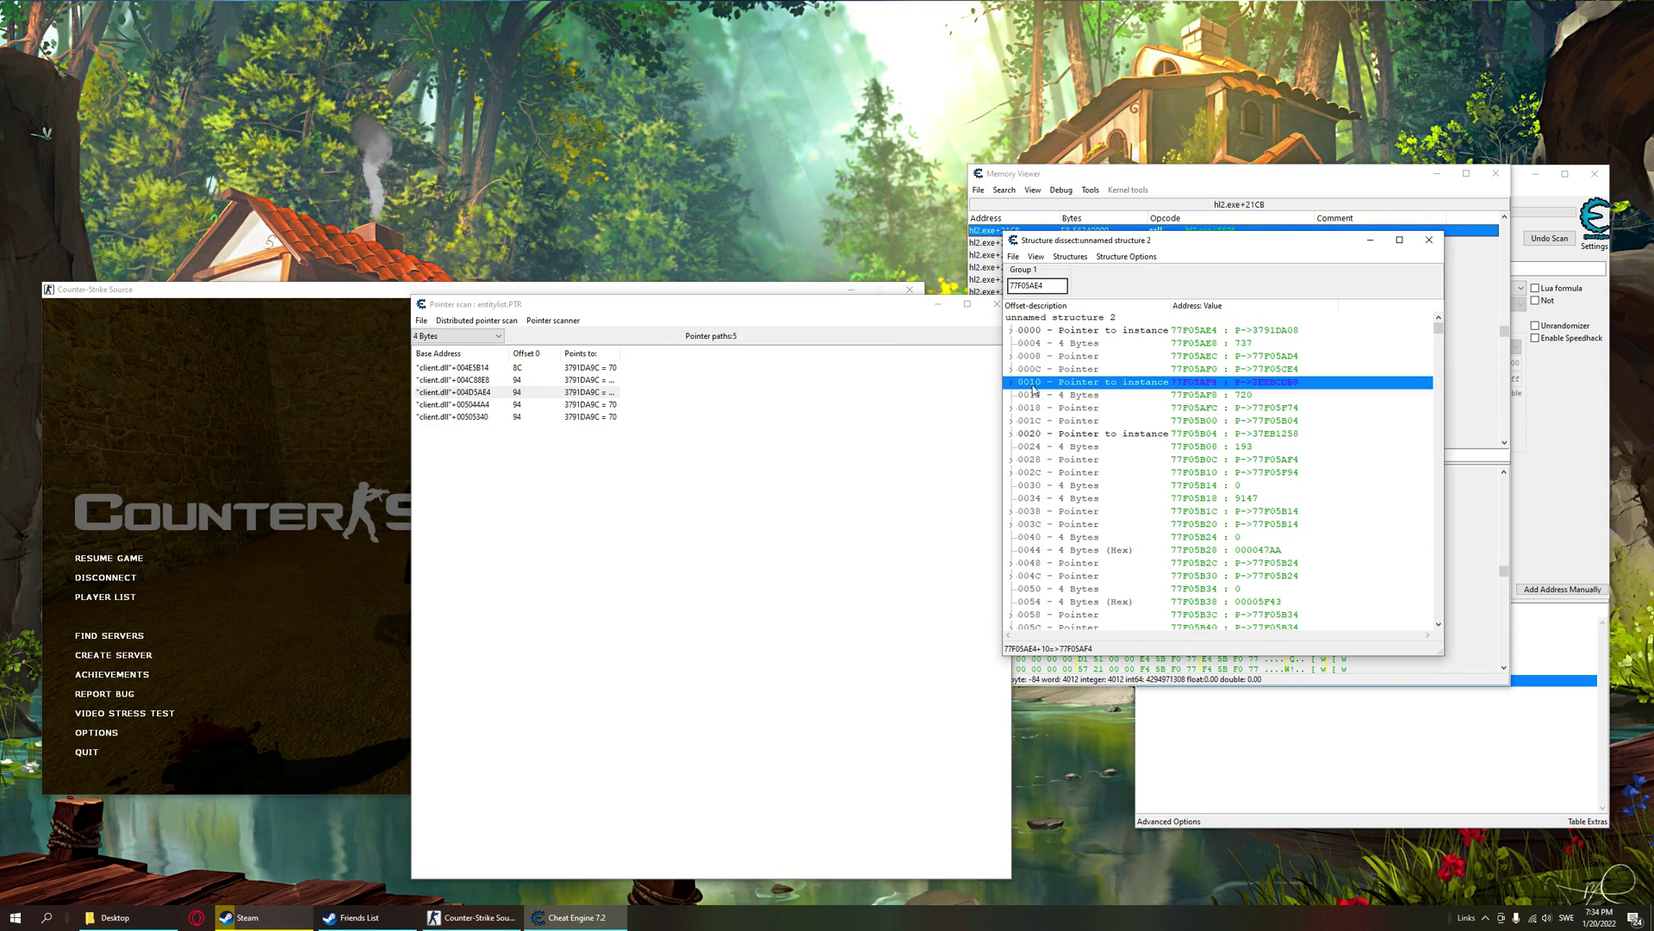
click(1035, 331)
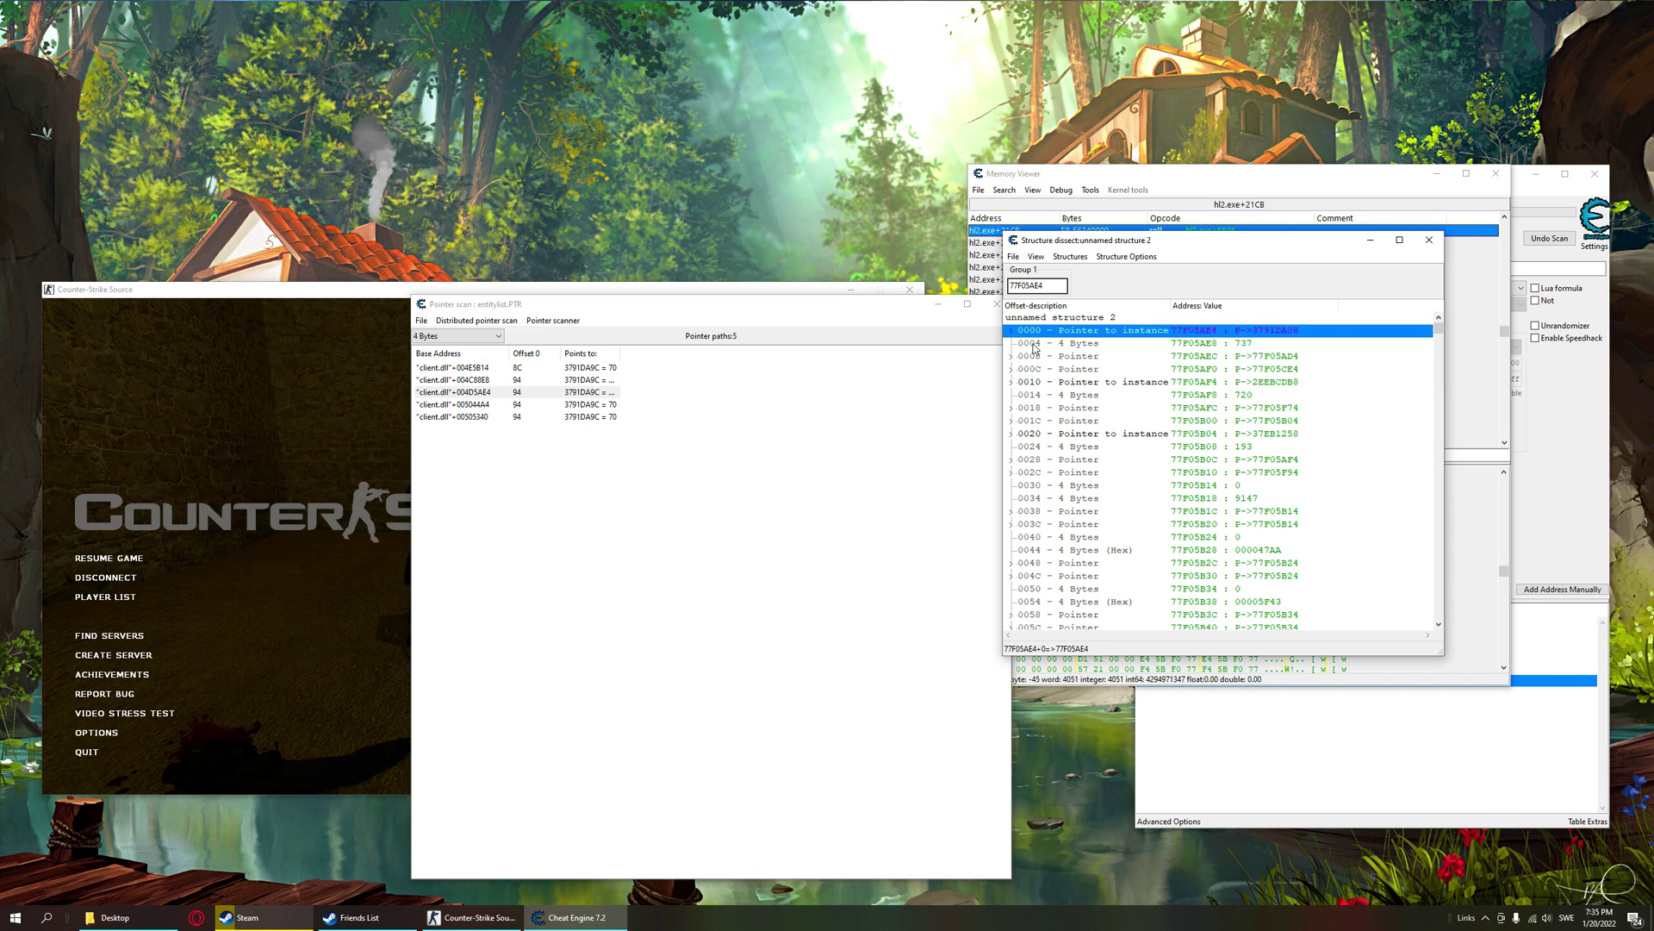
click(1036, 383)
click(1042, 331)
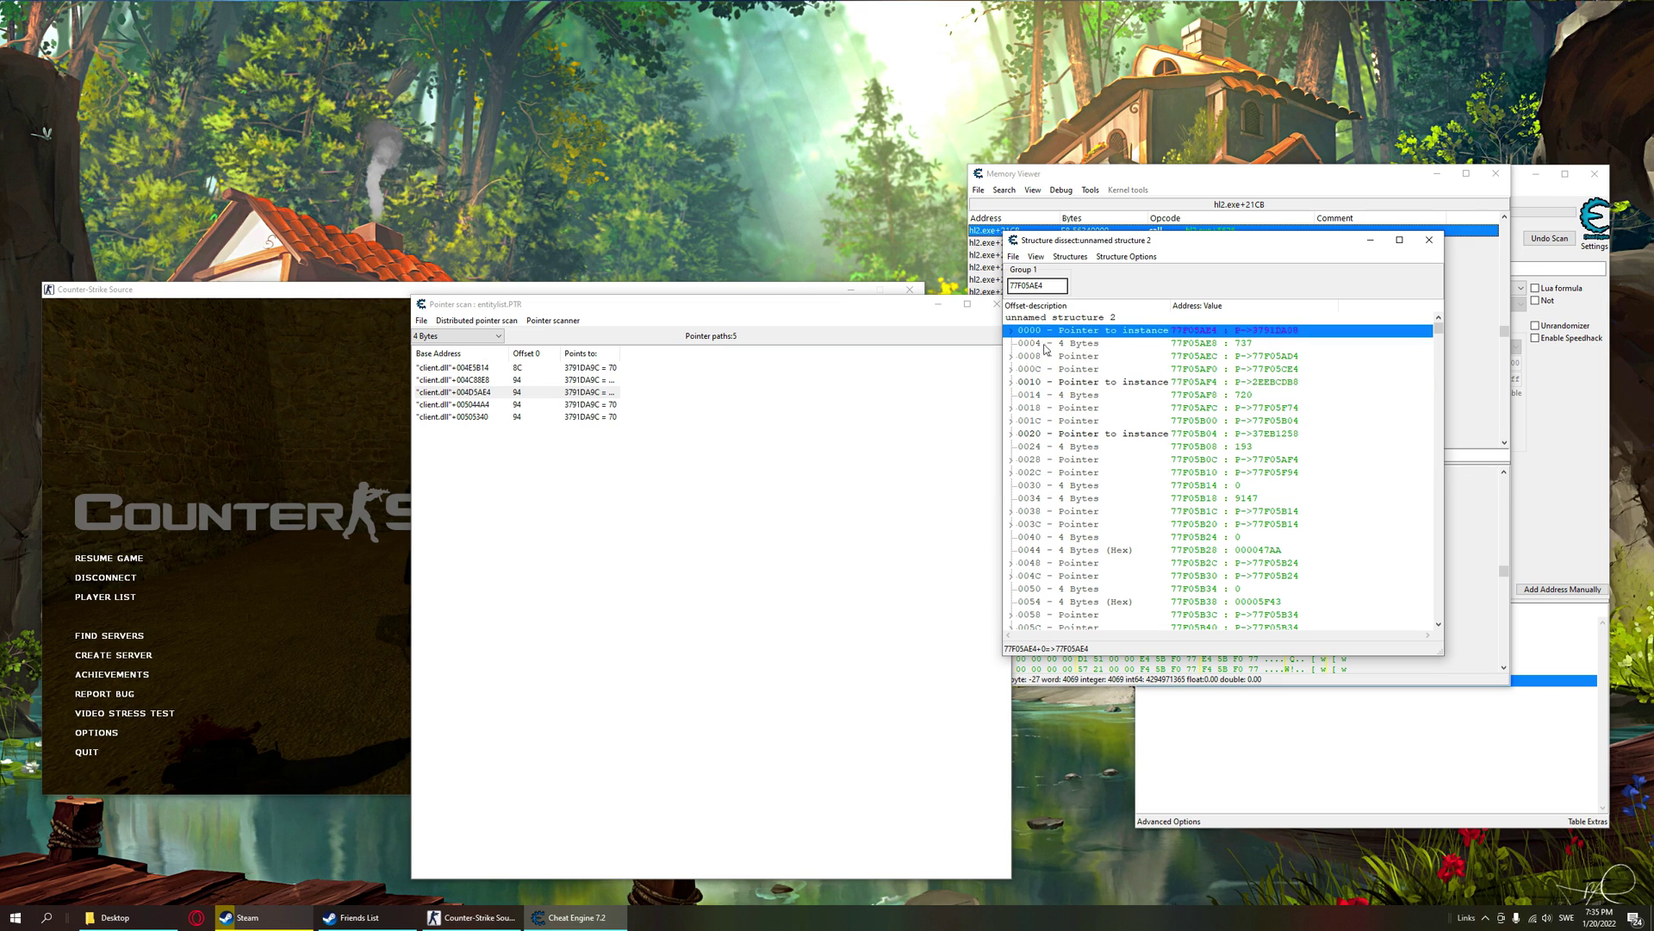
click(1034, 385)
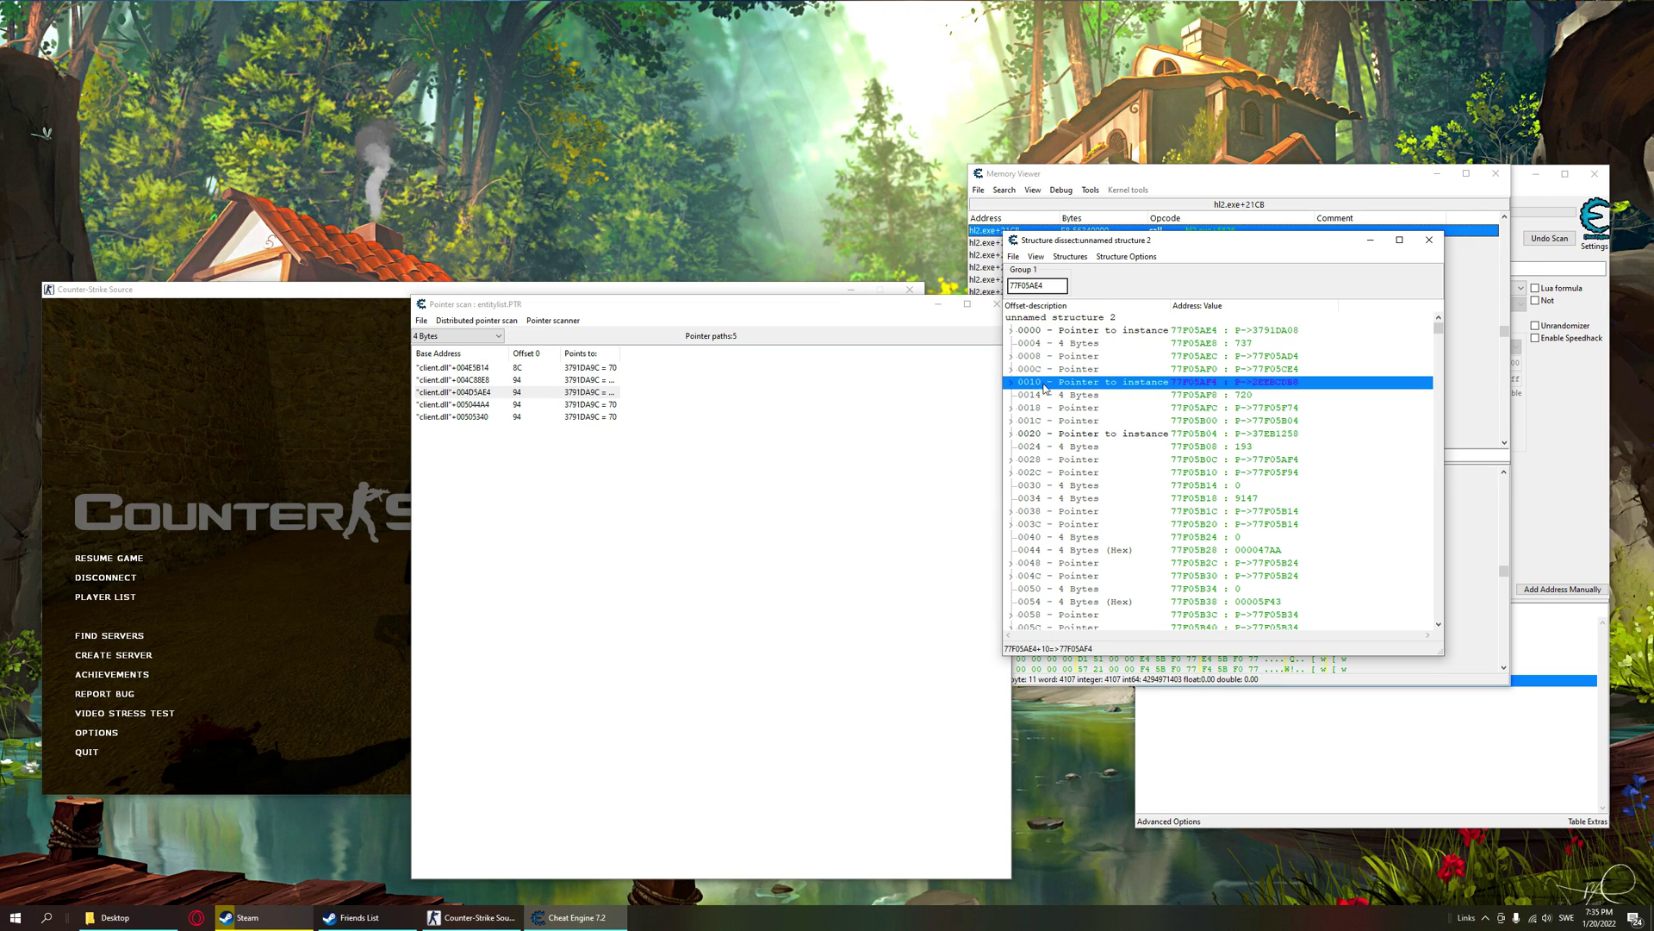
click(1038, 436)
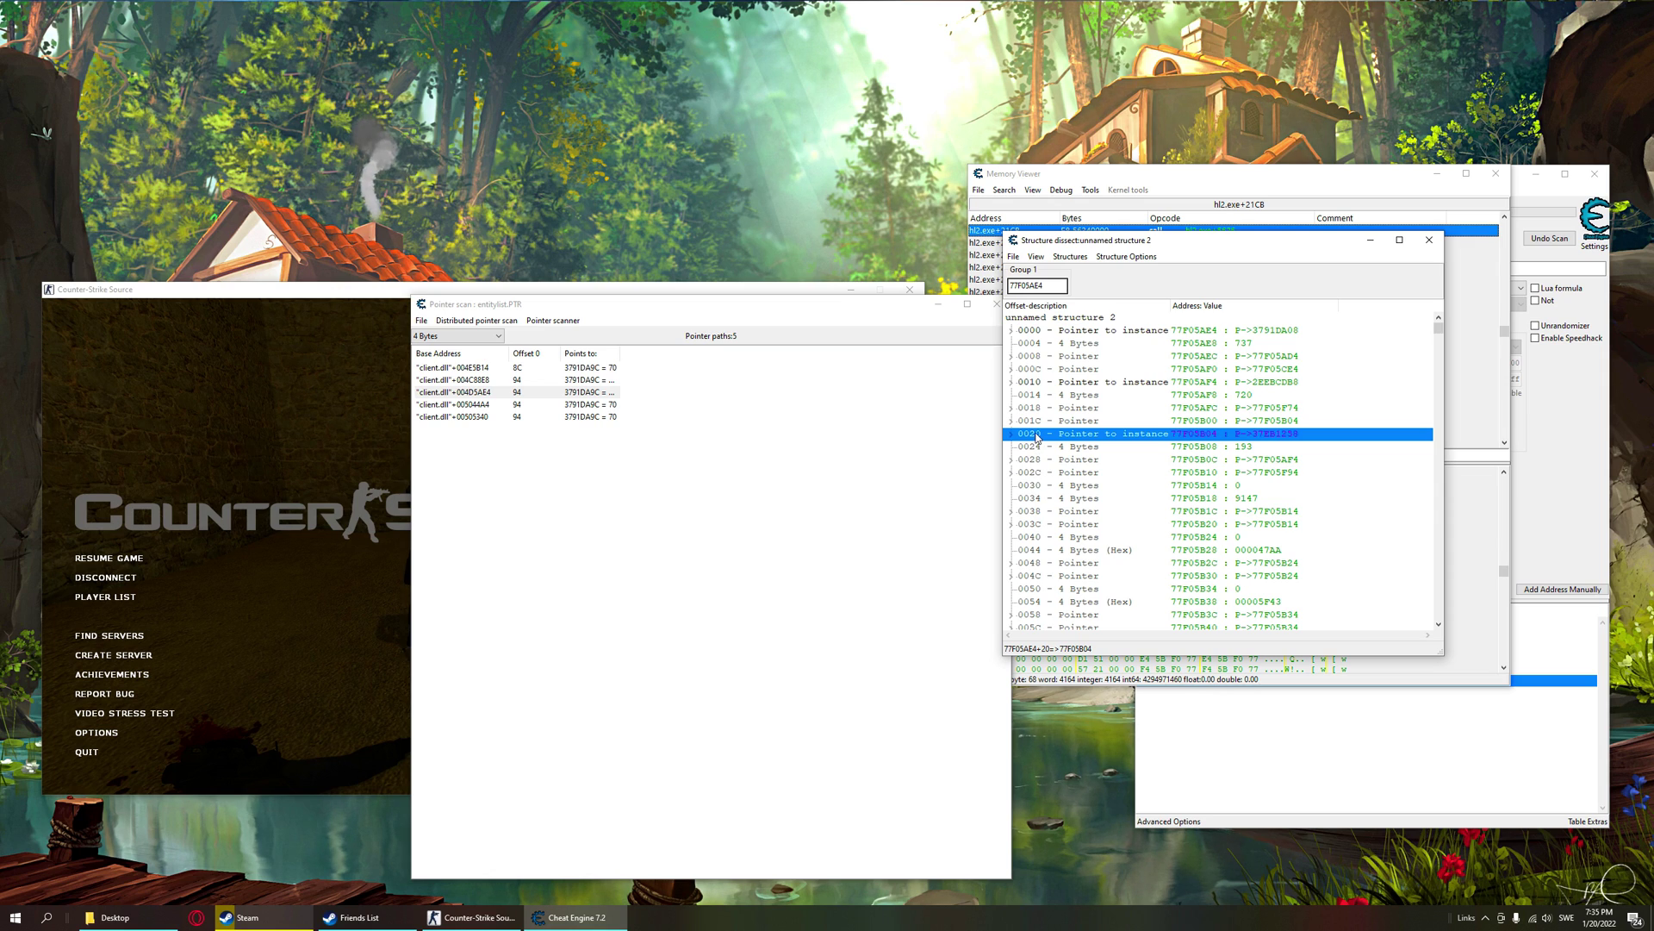
- Expand the entity at 0020 and select its health field at offset 0094
click(1012, 439)
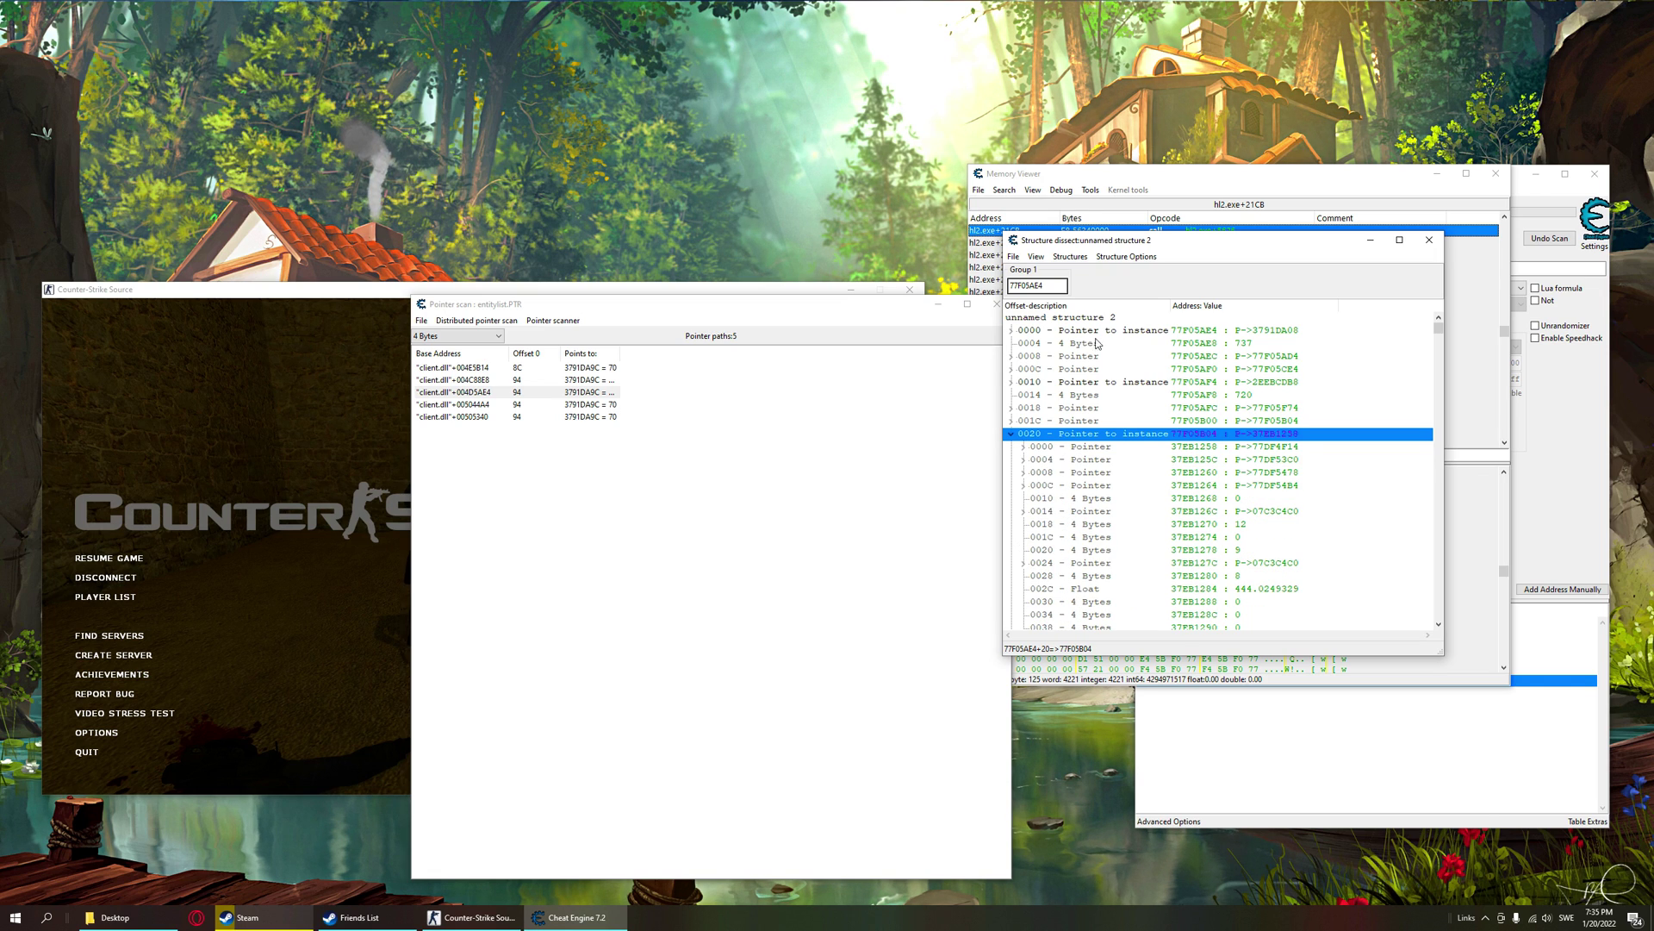
drag(1186, 244, 1197, 197)
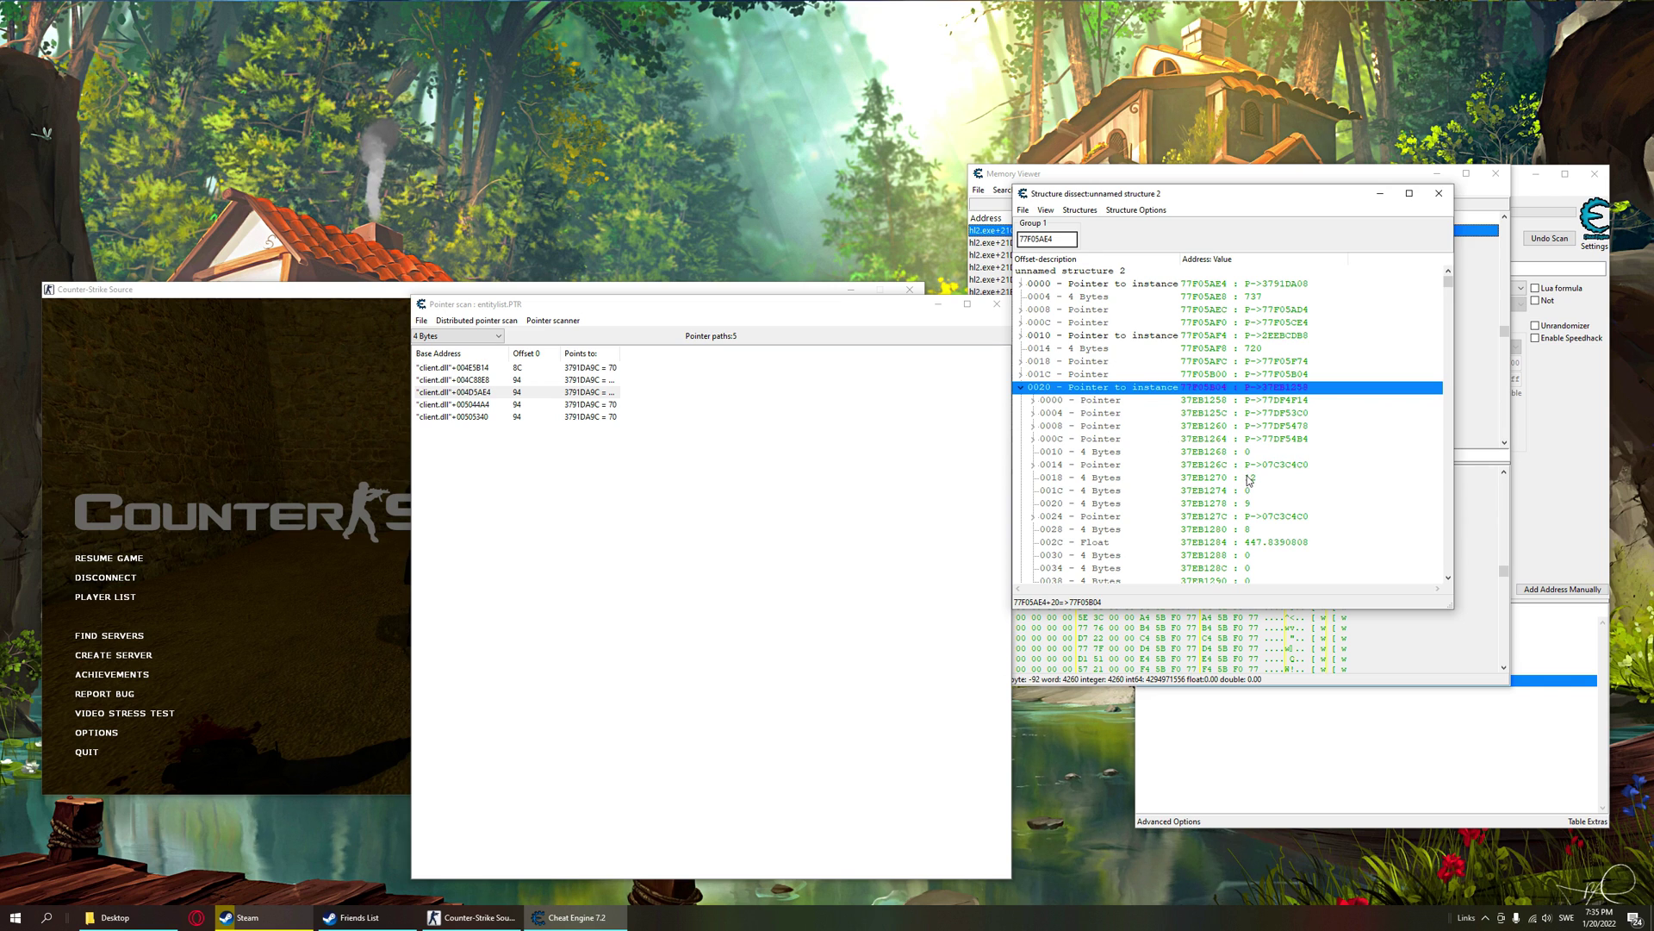
scroll(1226, 453, down, 4)
scroll(1214, 459, down, 6)
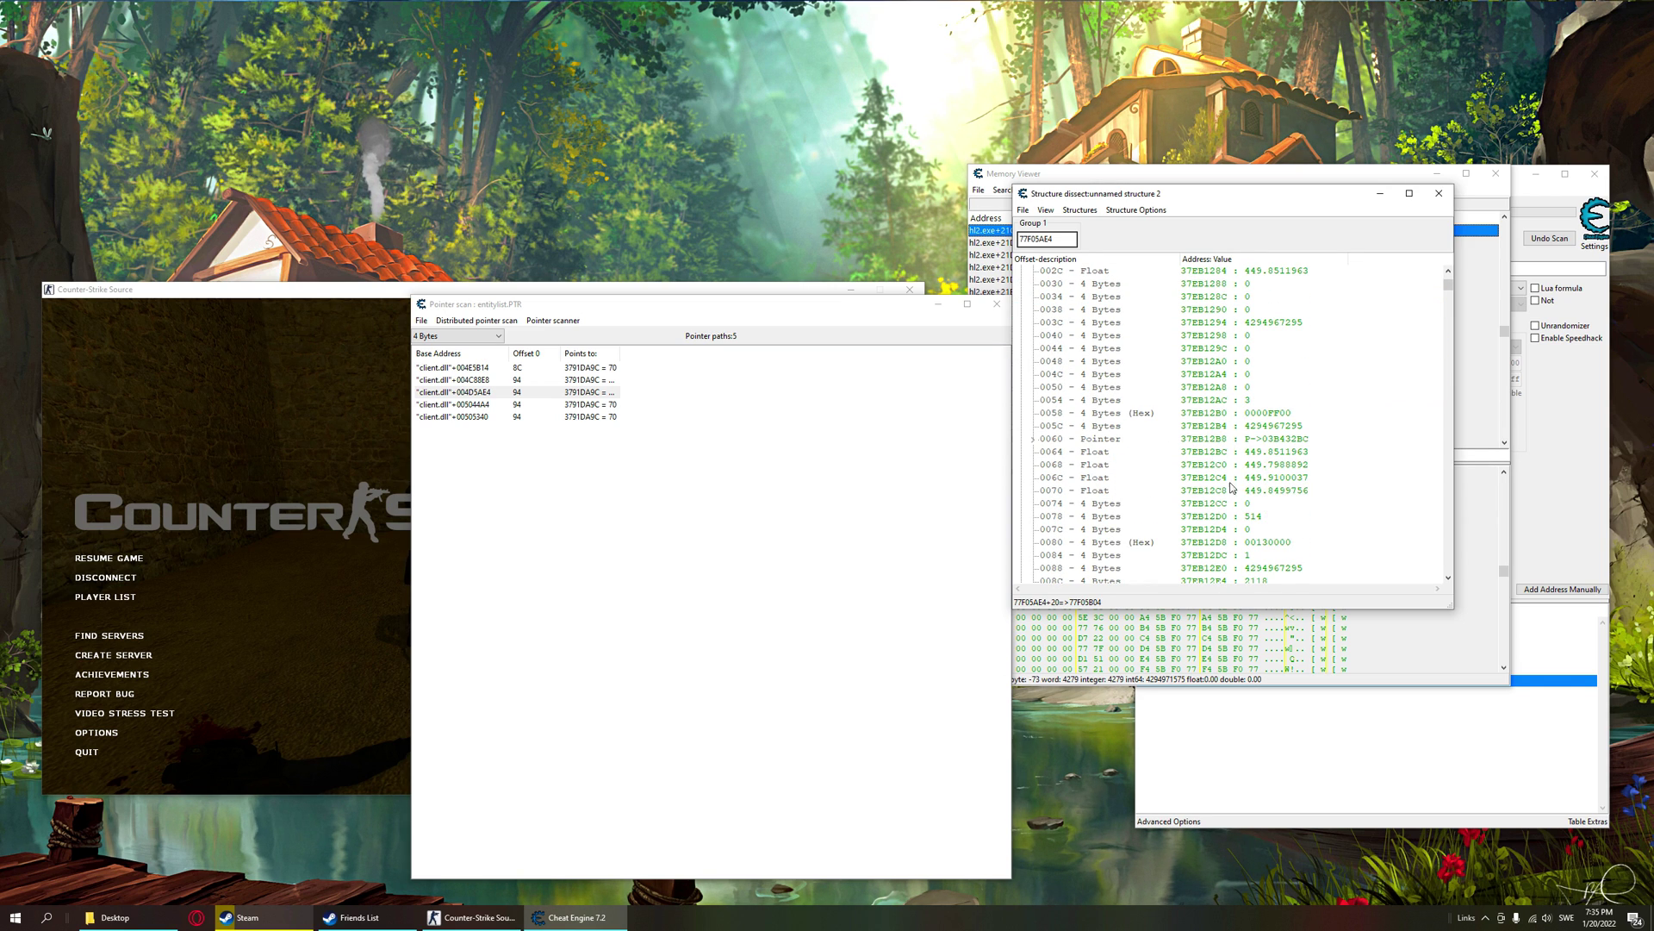
scroll(1254, 465, down, 6)
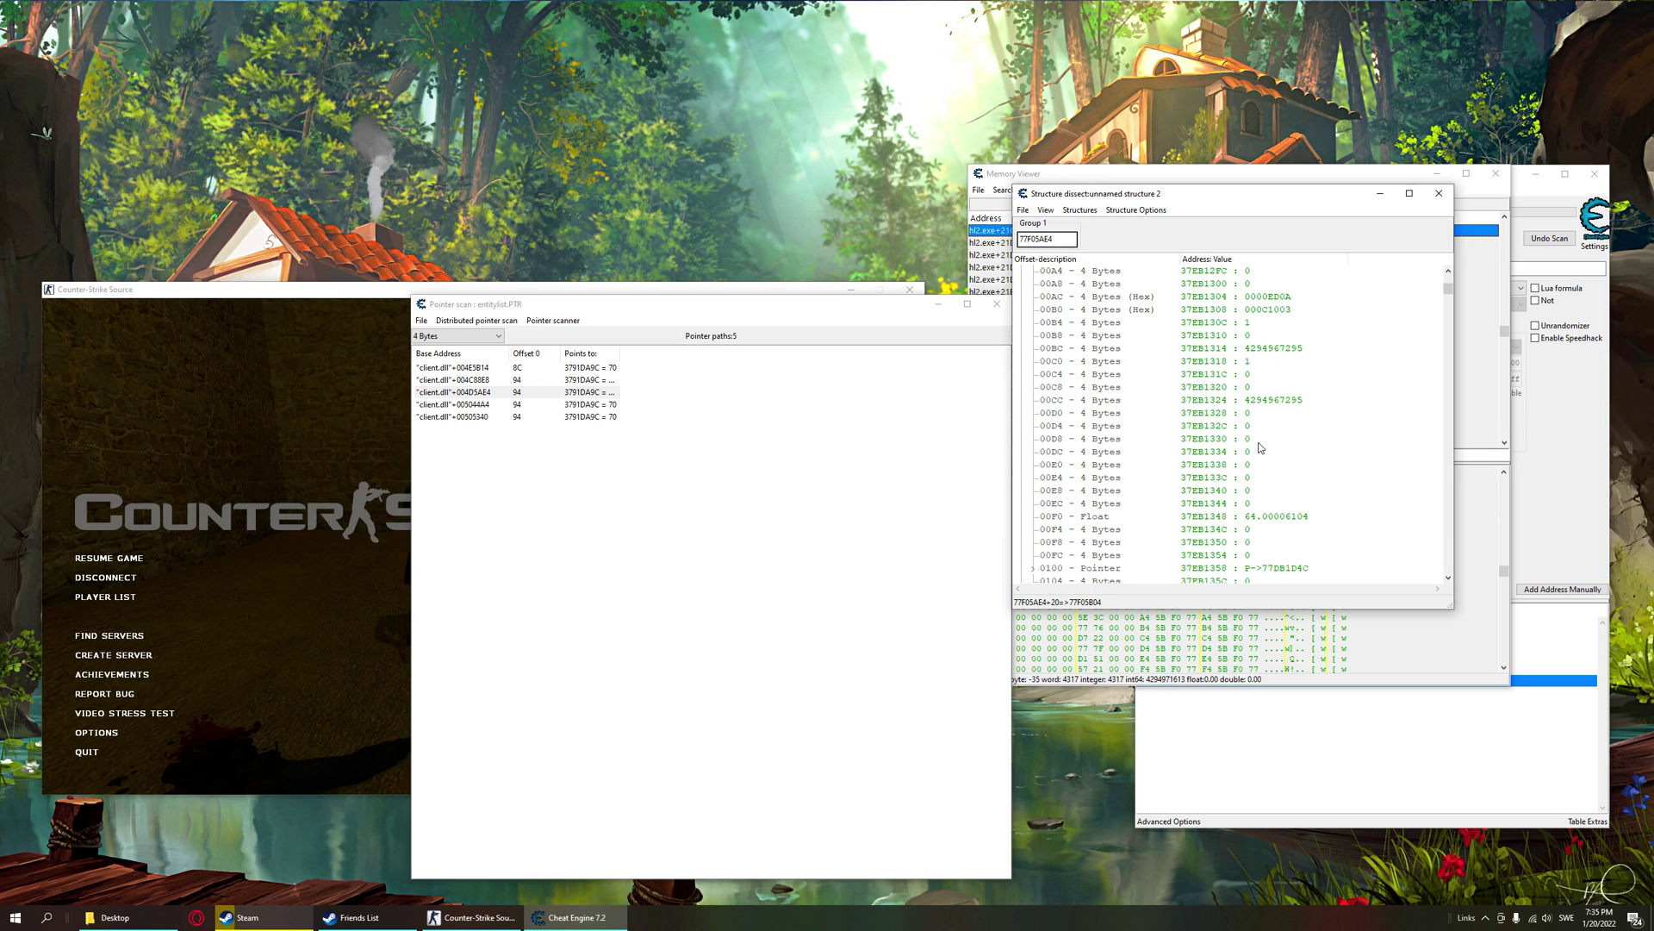
scroll(1260, 448, up, 4)
click(1111, 374)
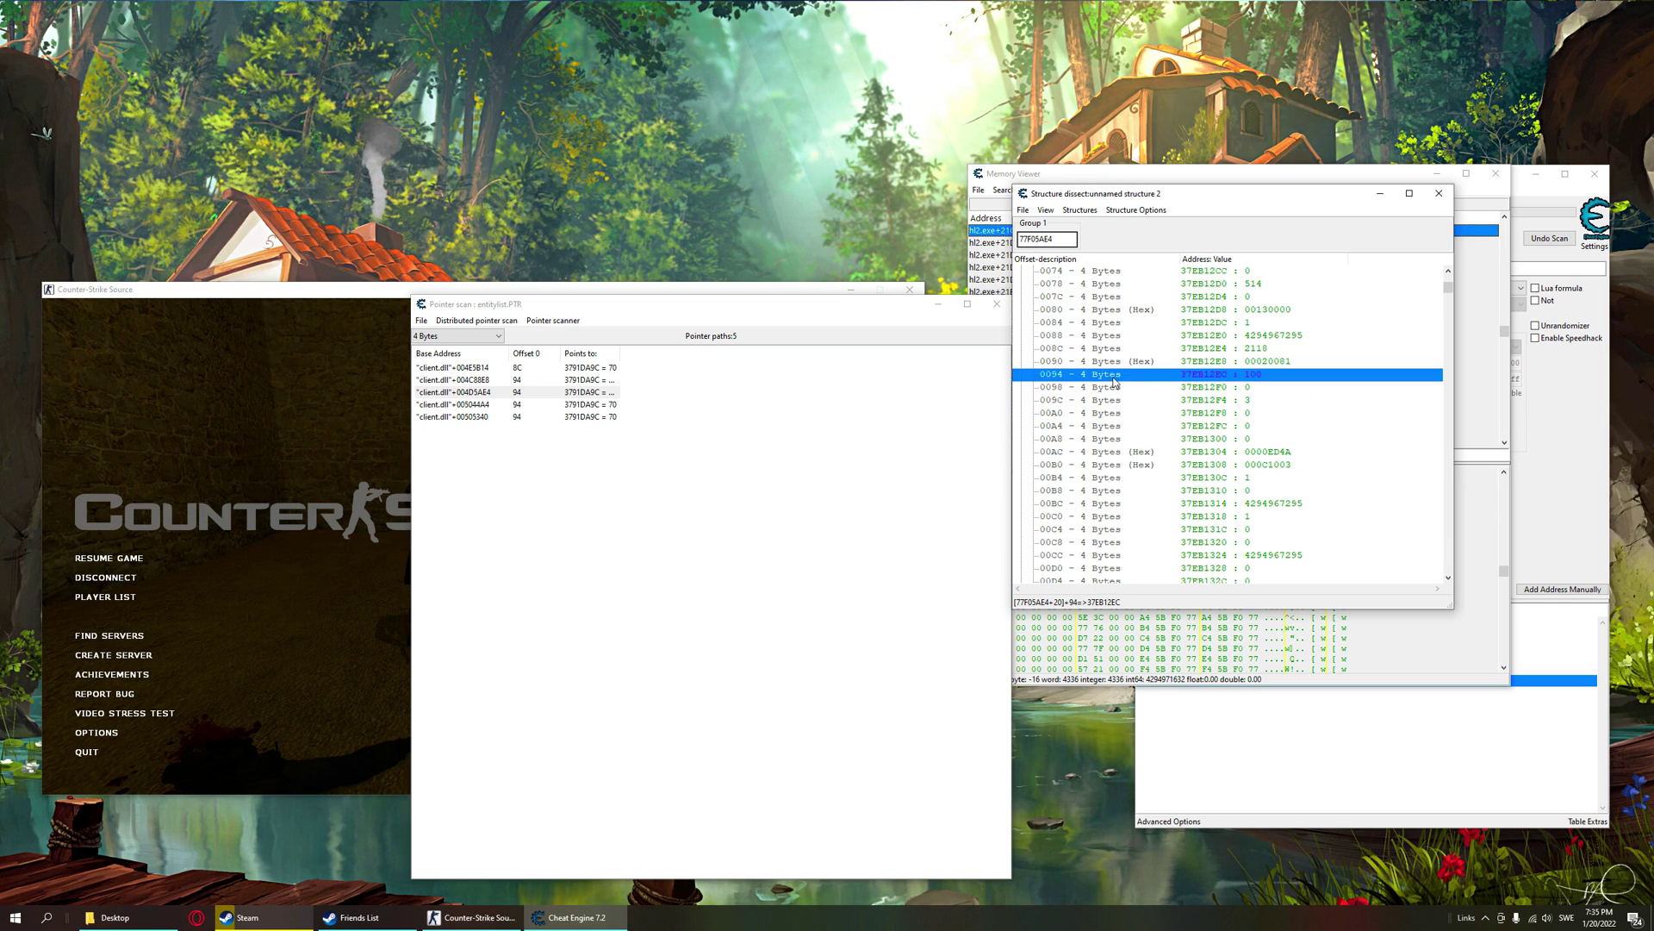
- Shoot the enemy dead while 0020 > 0094 drops from 100 to 1
click(422, 392)
click(407, 399)
key(Escape)
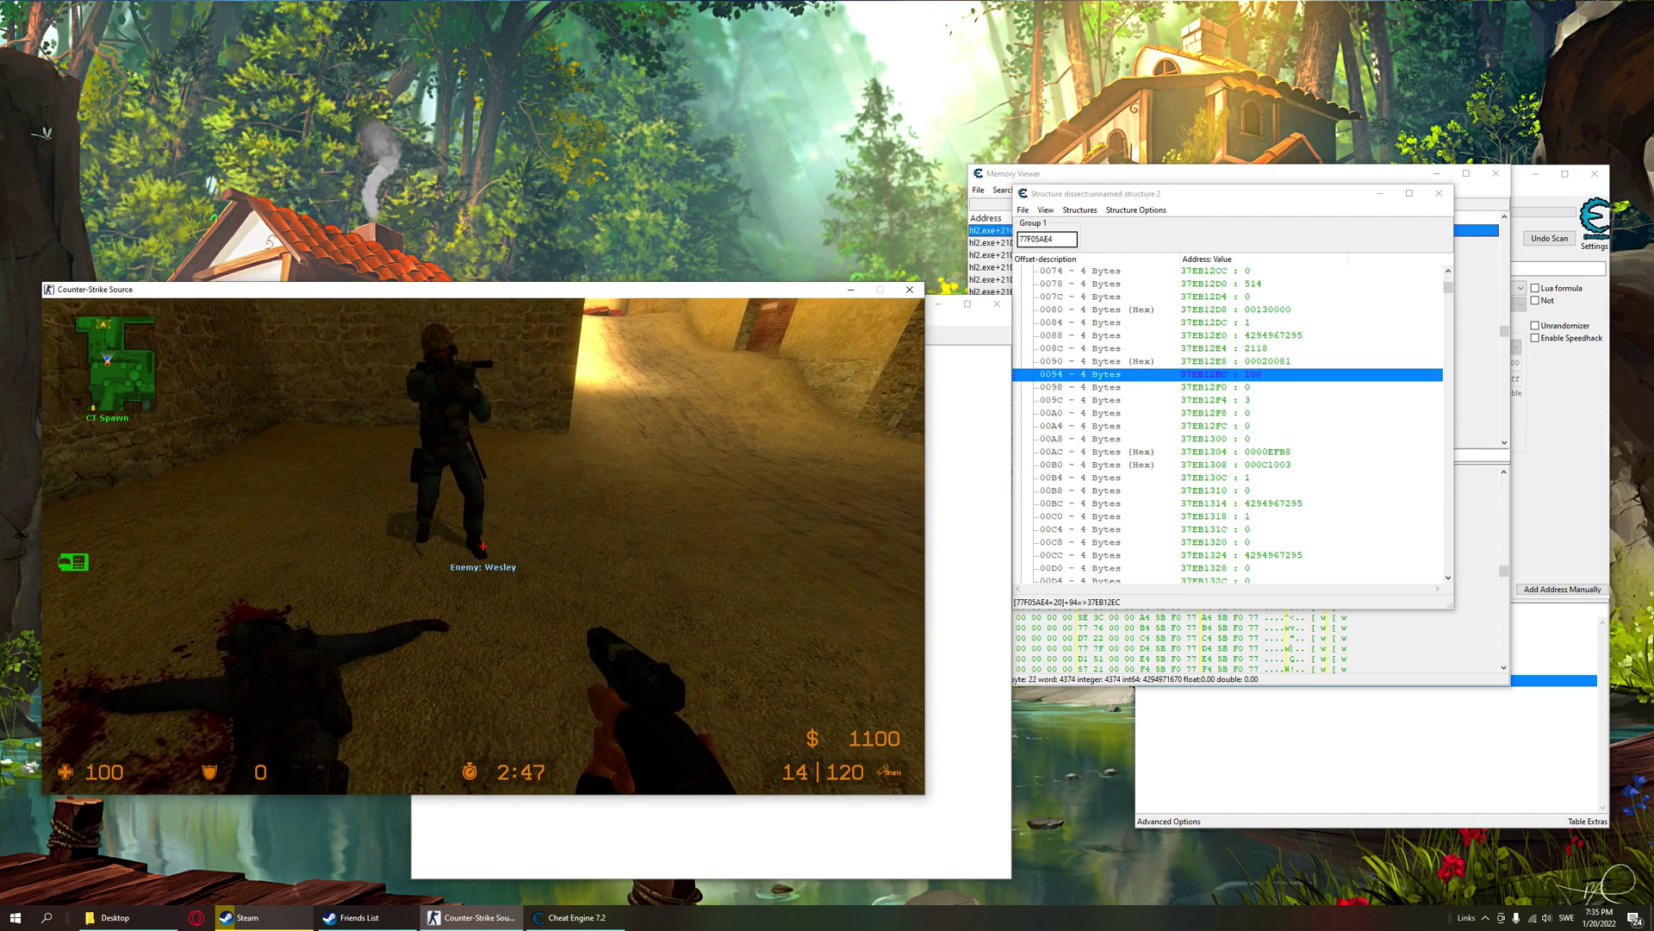
click(484, 547)
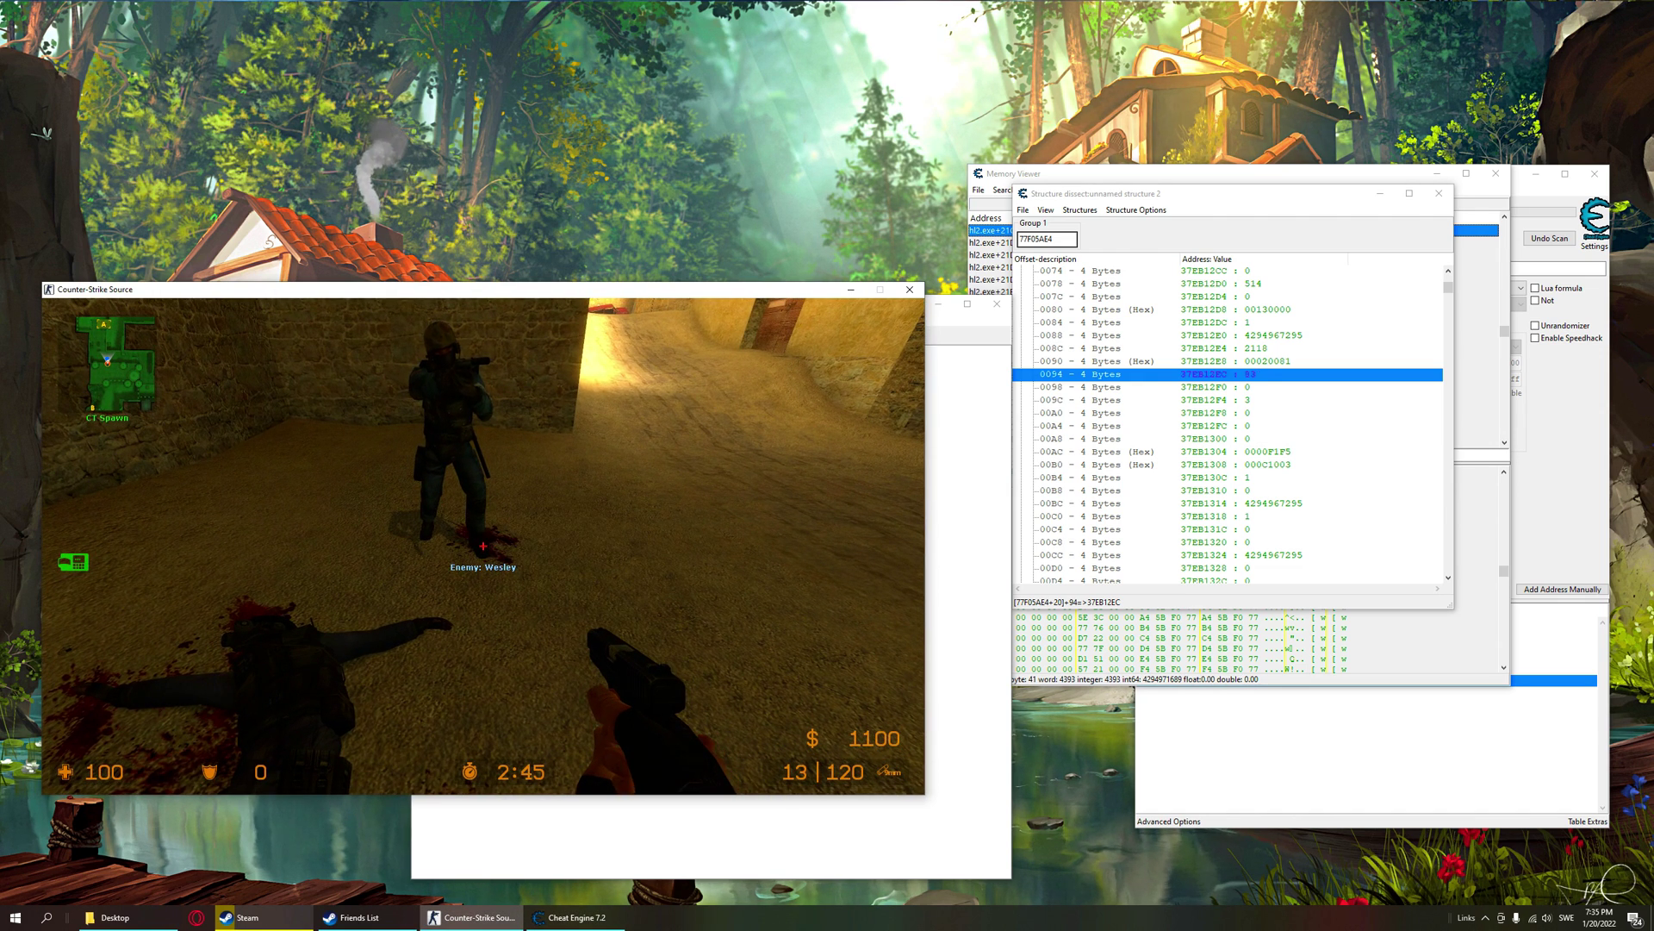
click(483, 546)
click(483, 546)
click(483, 546)
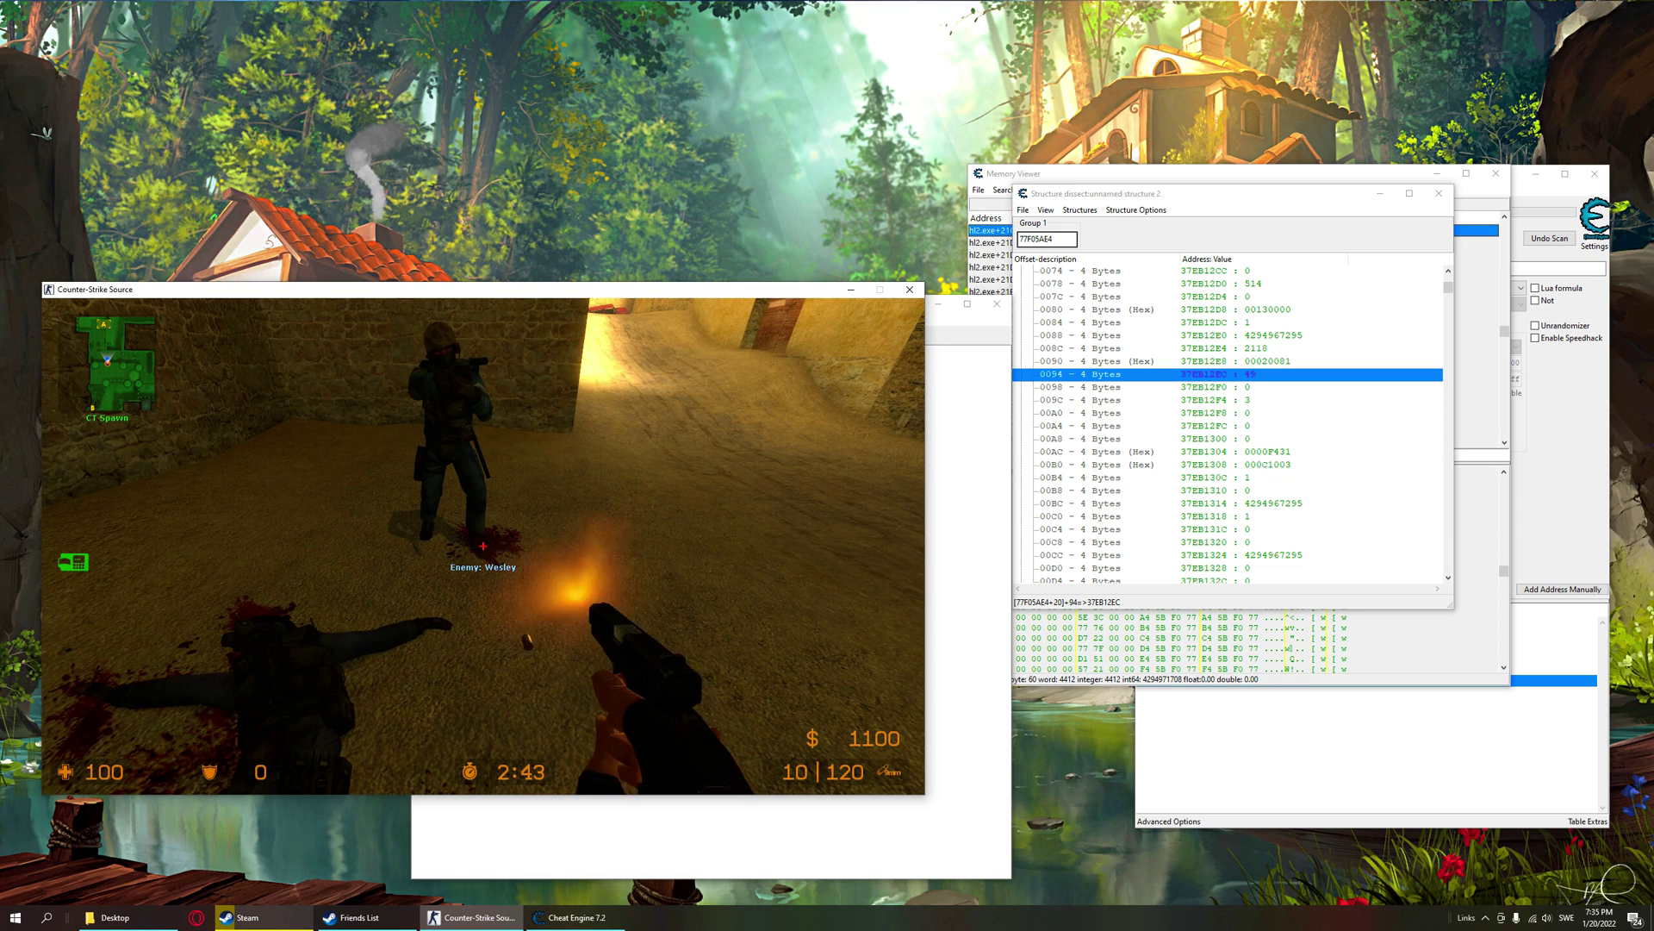
click(484, 546)
click(484, 547)
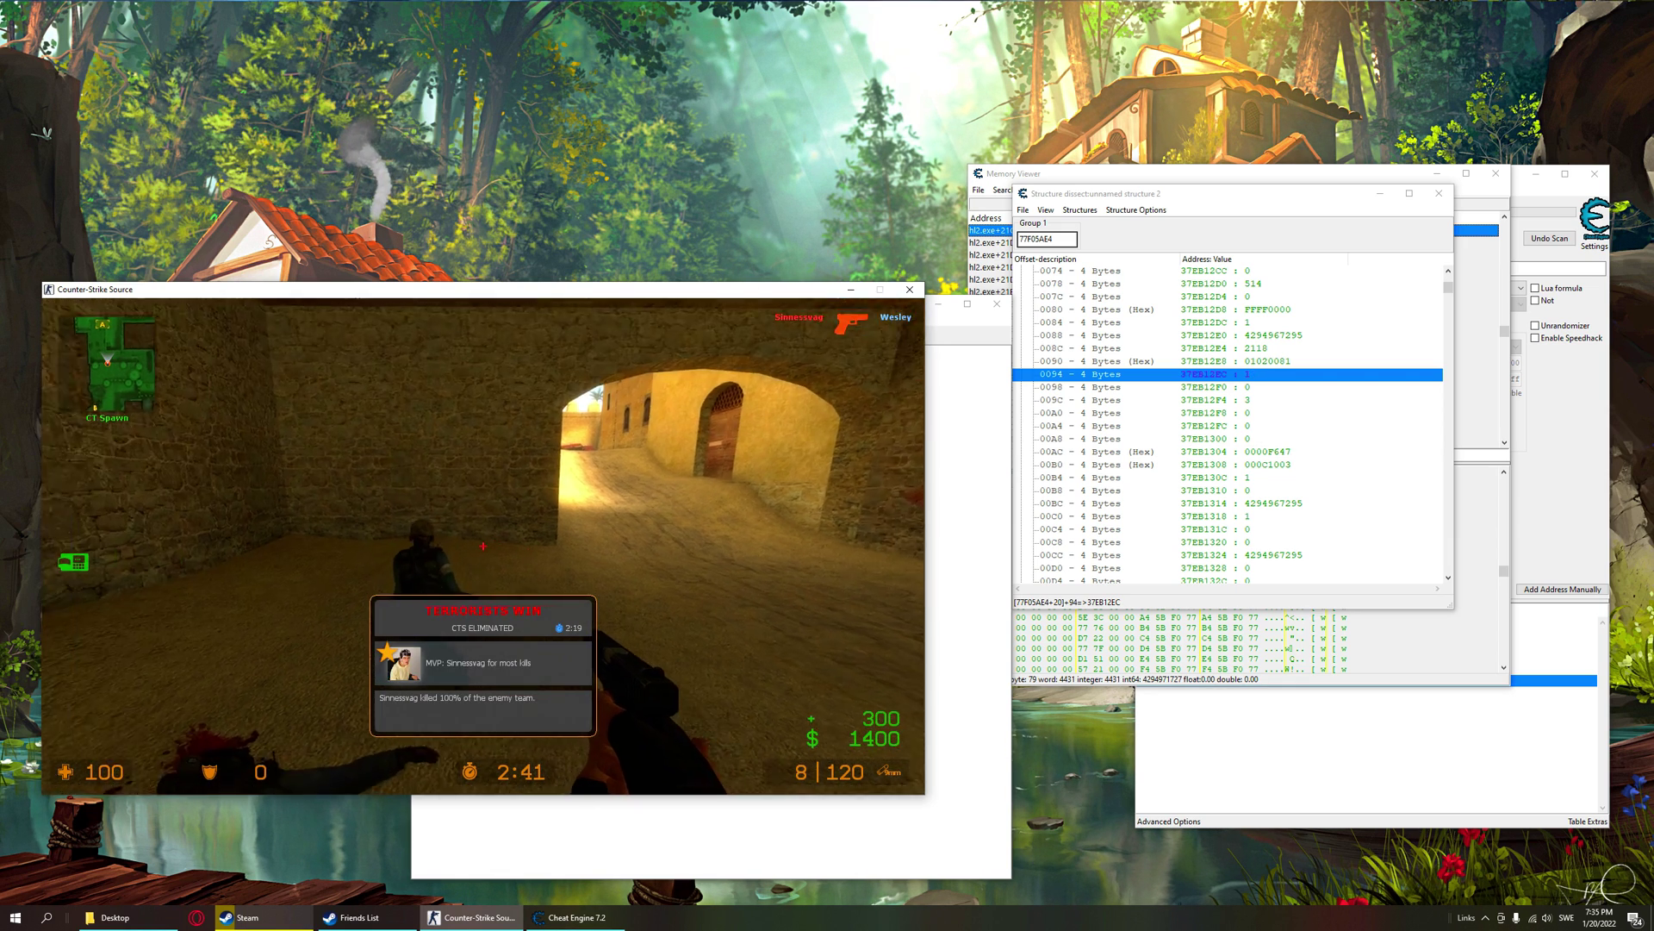
- Pause the game and collapse the 0020 entity in the dissection
key(Escape)
click(1224, 379)
scroll(1224, 379, up, 7)
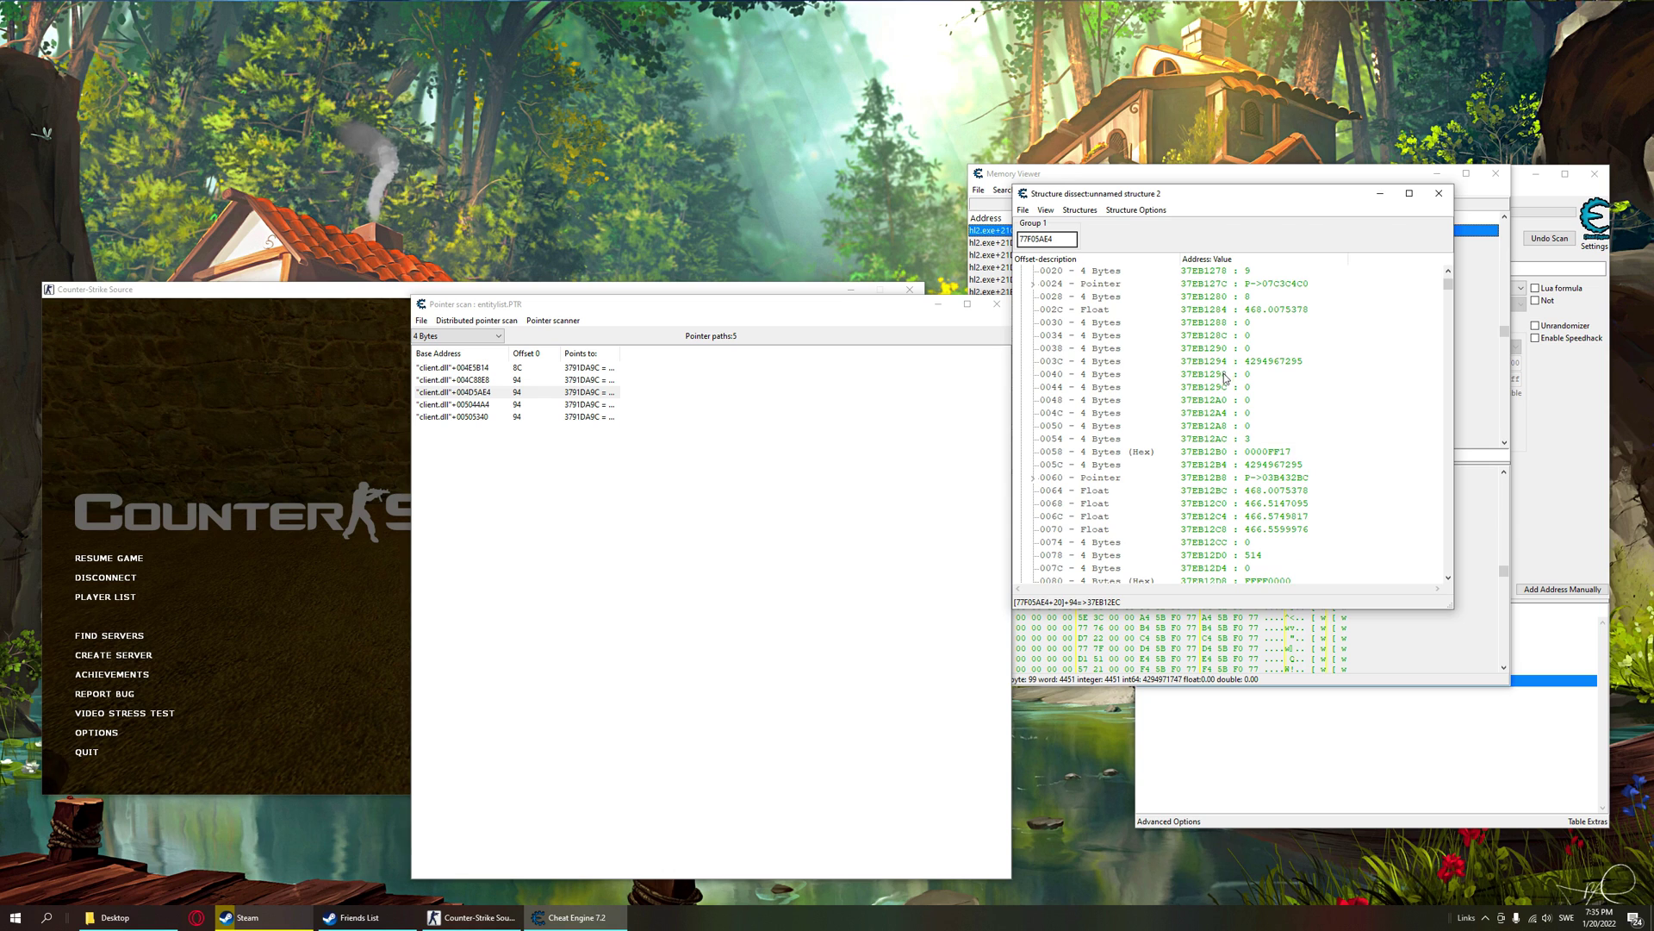
scroll(1224, 379, up, 5)
click(1022, 389)
click(1111, 392)
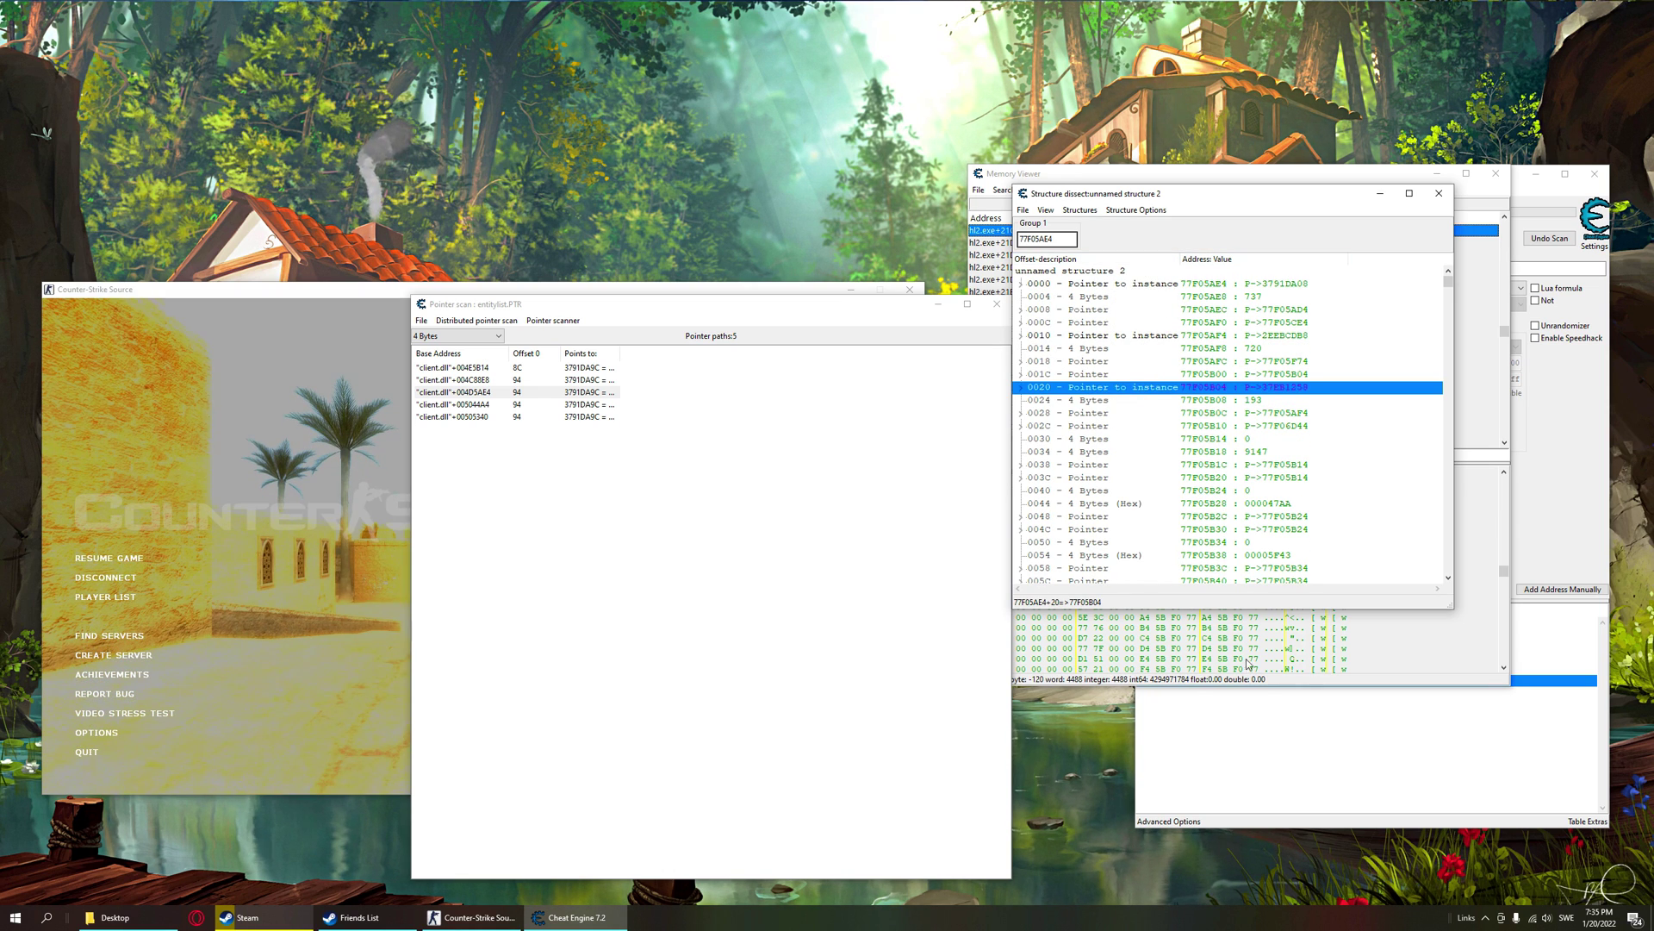
- Rename the second pointerscan entry at 77F05AE4 to 'entitylist'
click(1331, 713)
click(1204, 681)
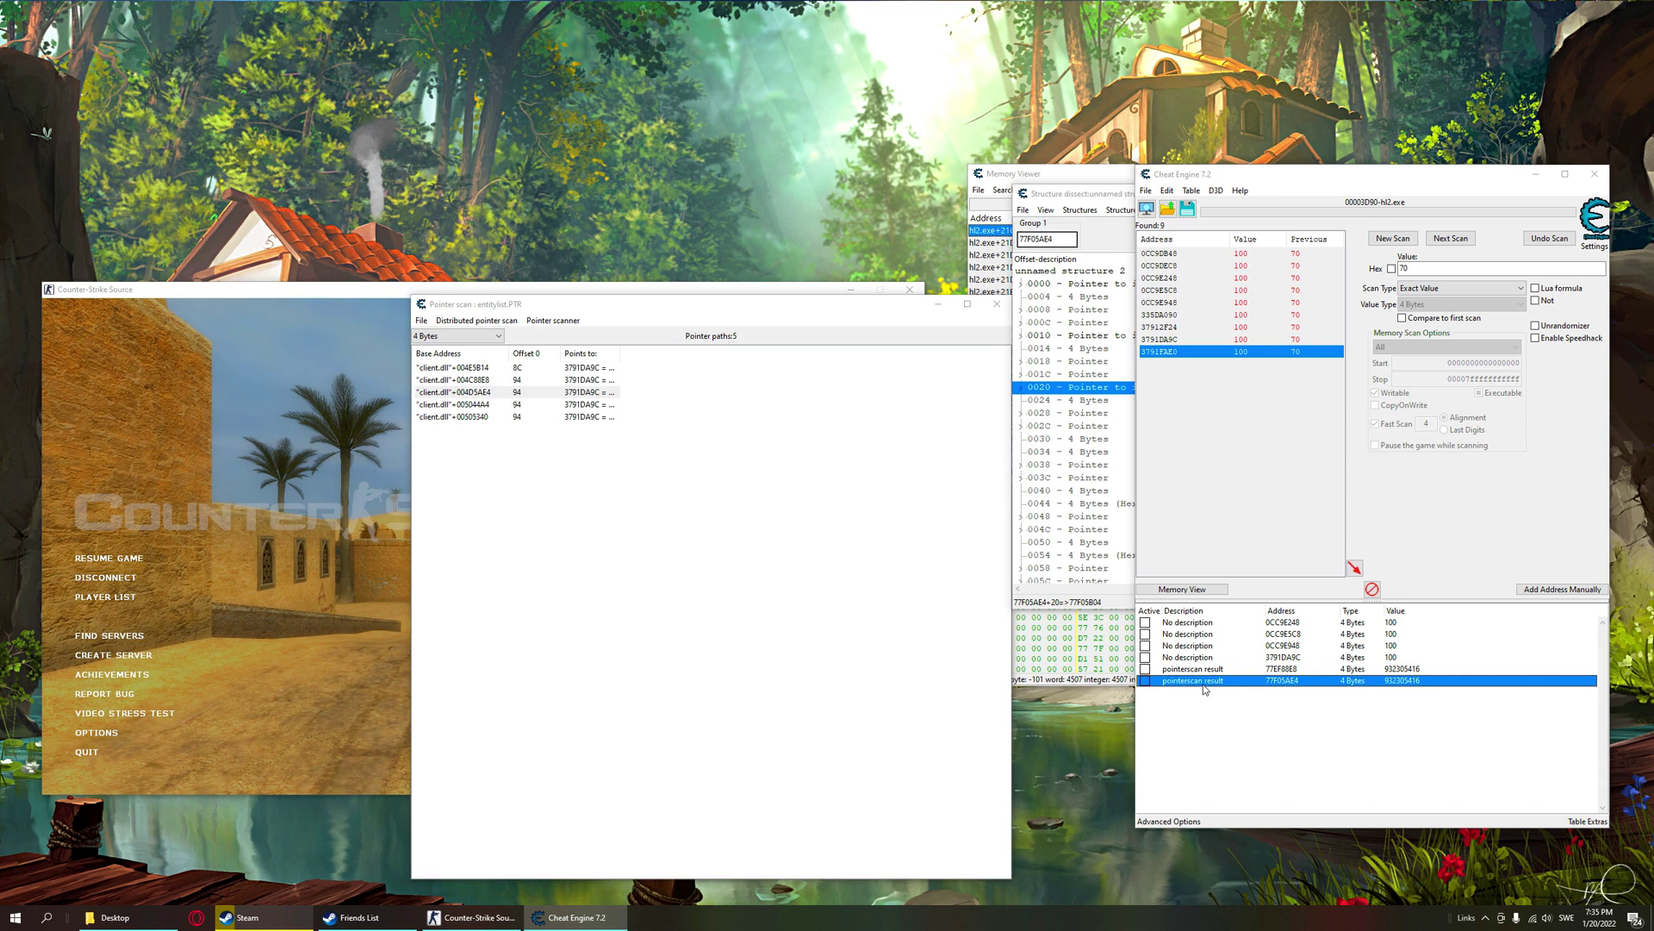
double_click(1204, 682)
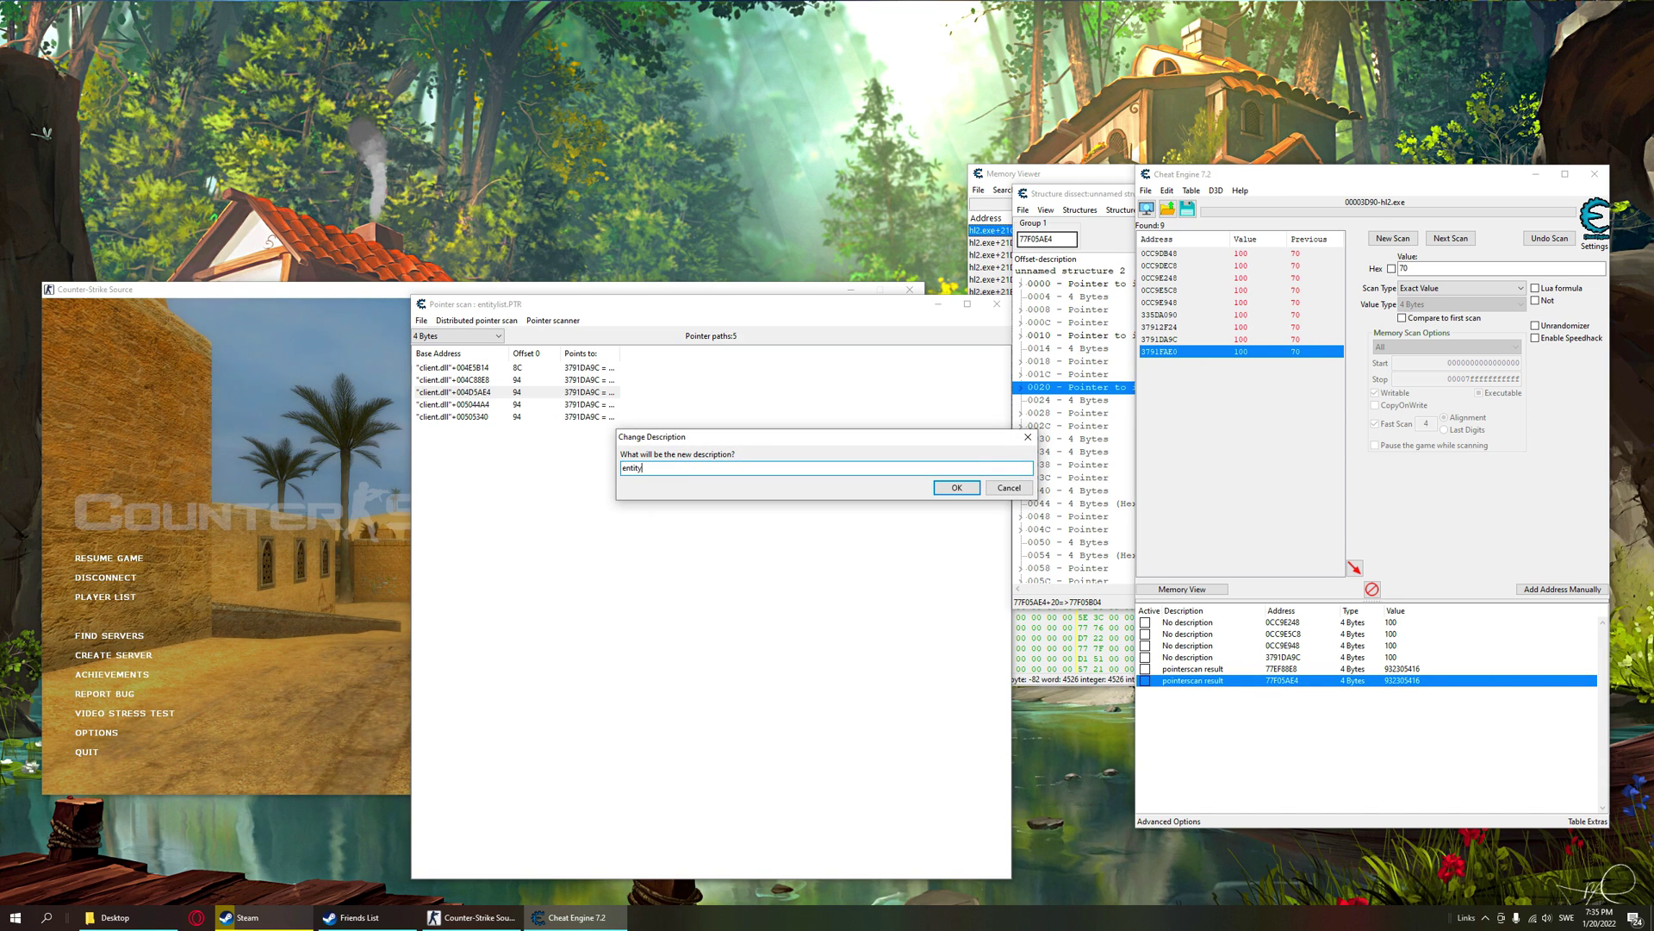
key(Return)
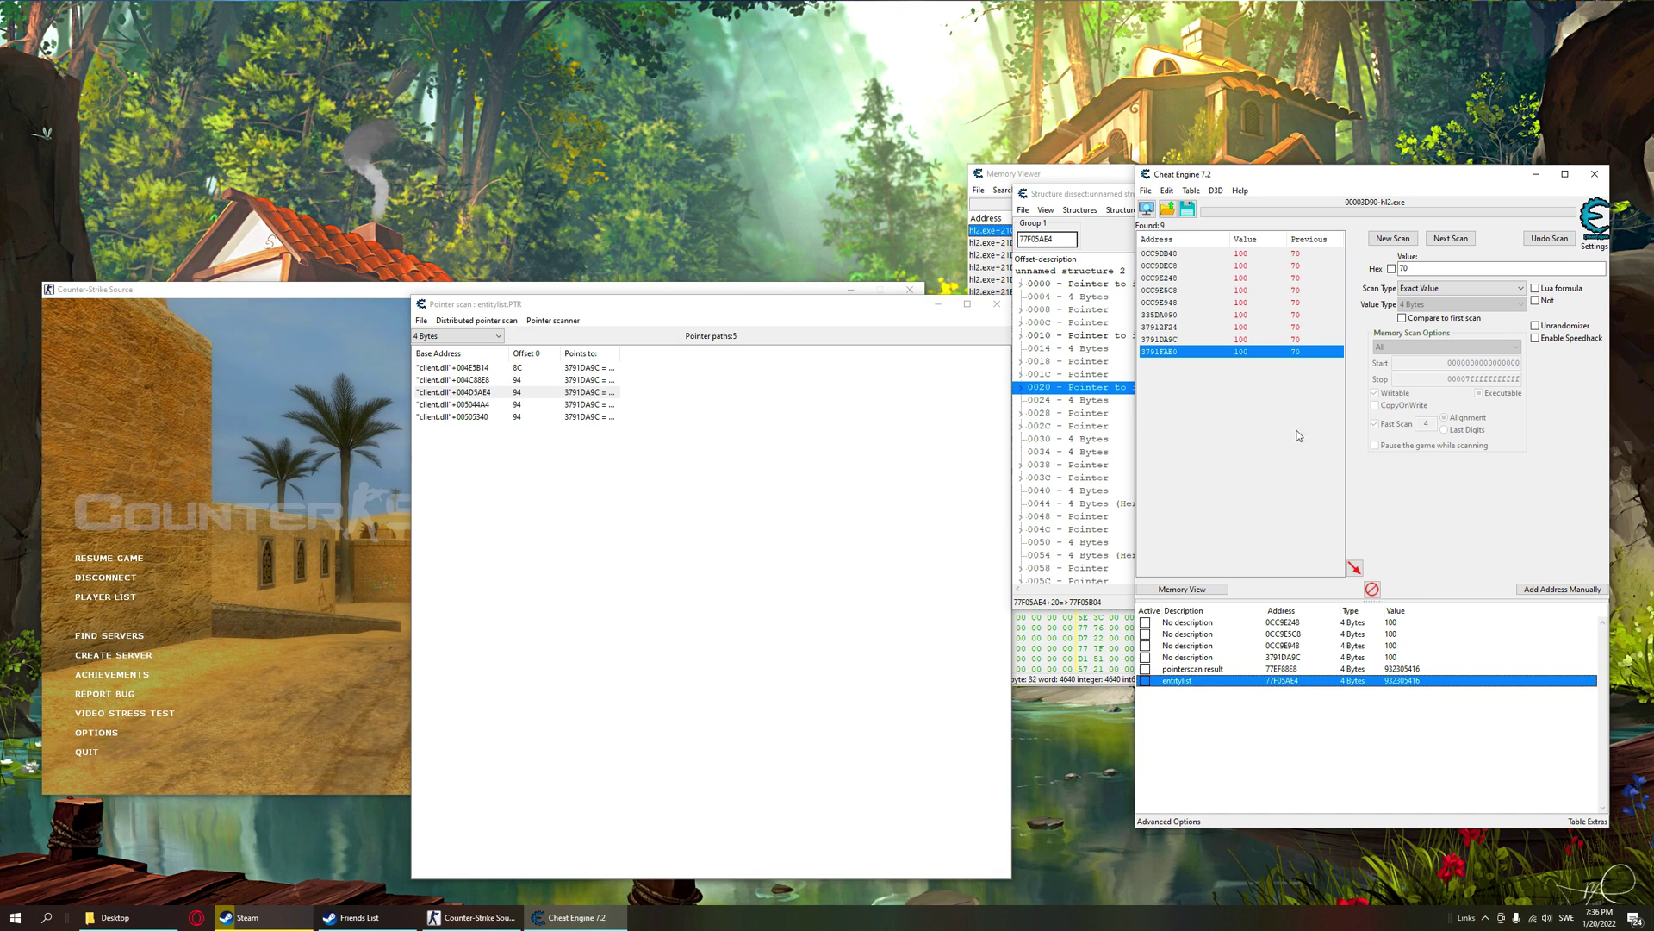
drag(1363, 180, 1341, 175)
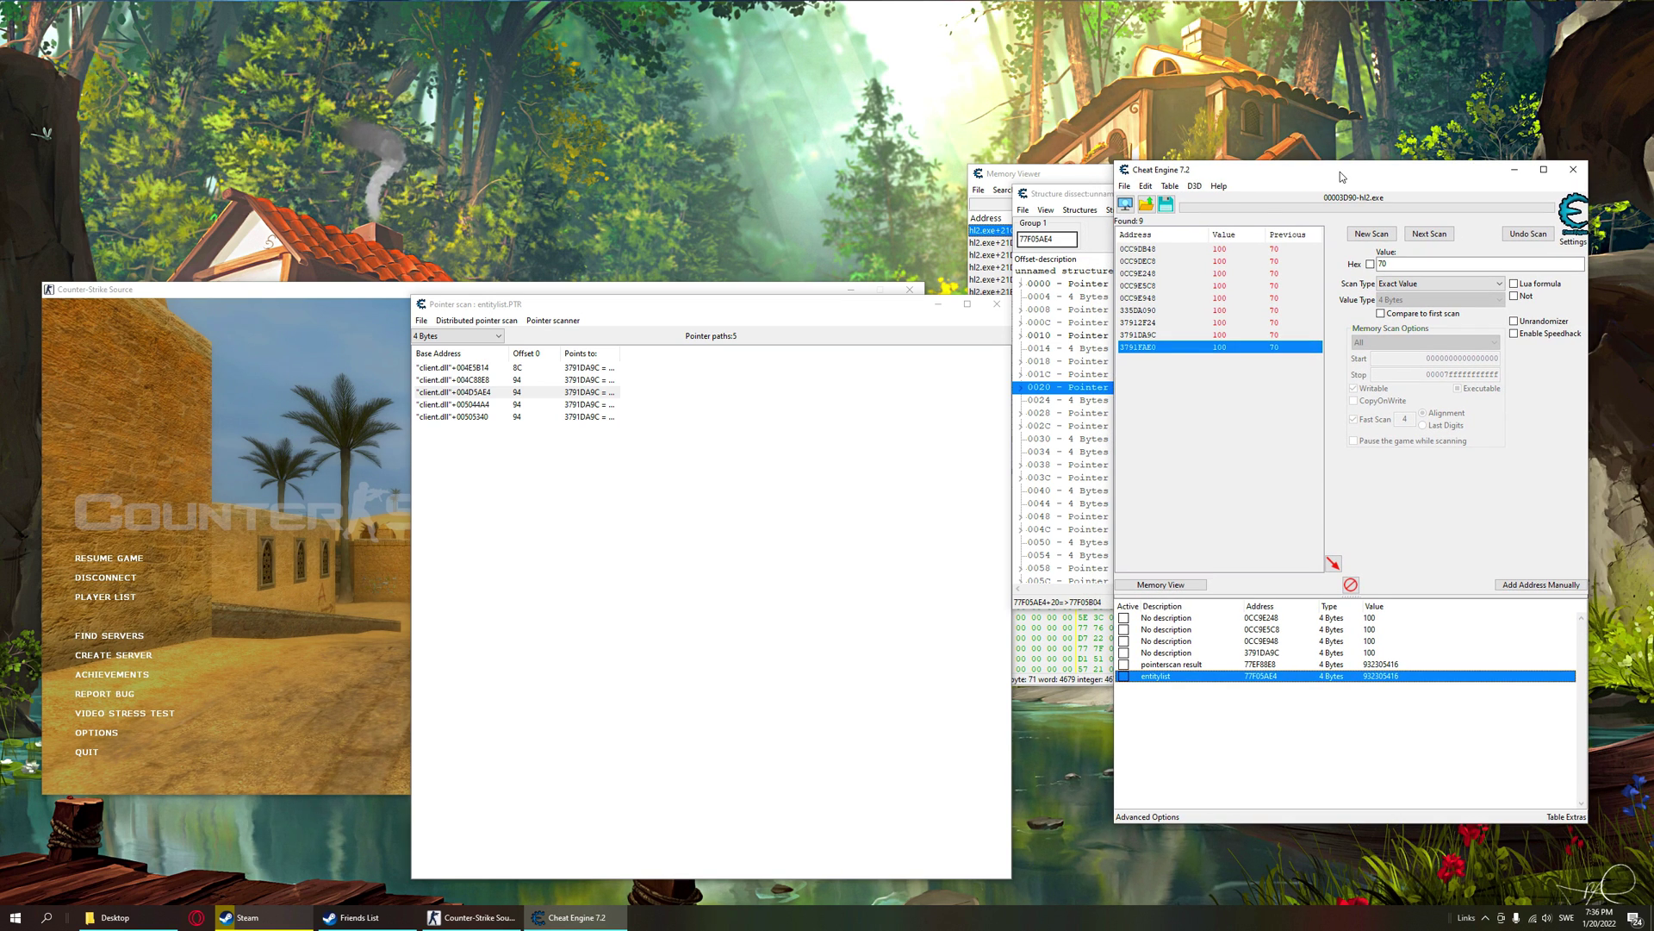
drag(1342, 176, 1305, 165)
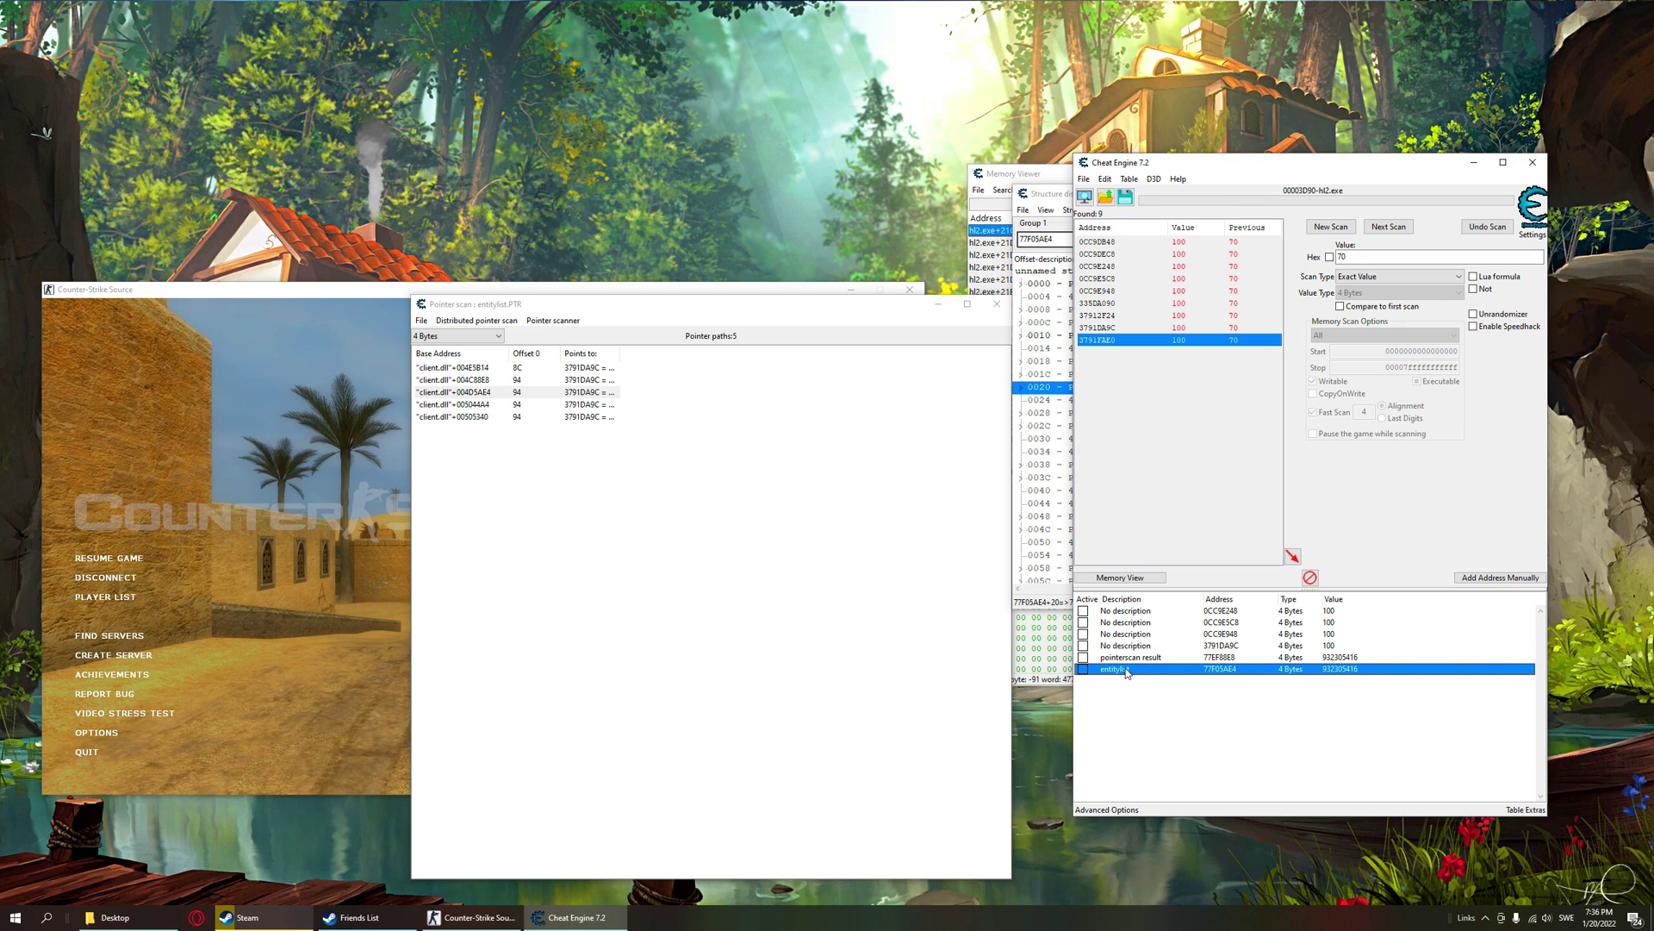
drag(1353, 172, 1348, 173)
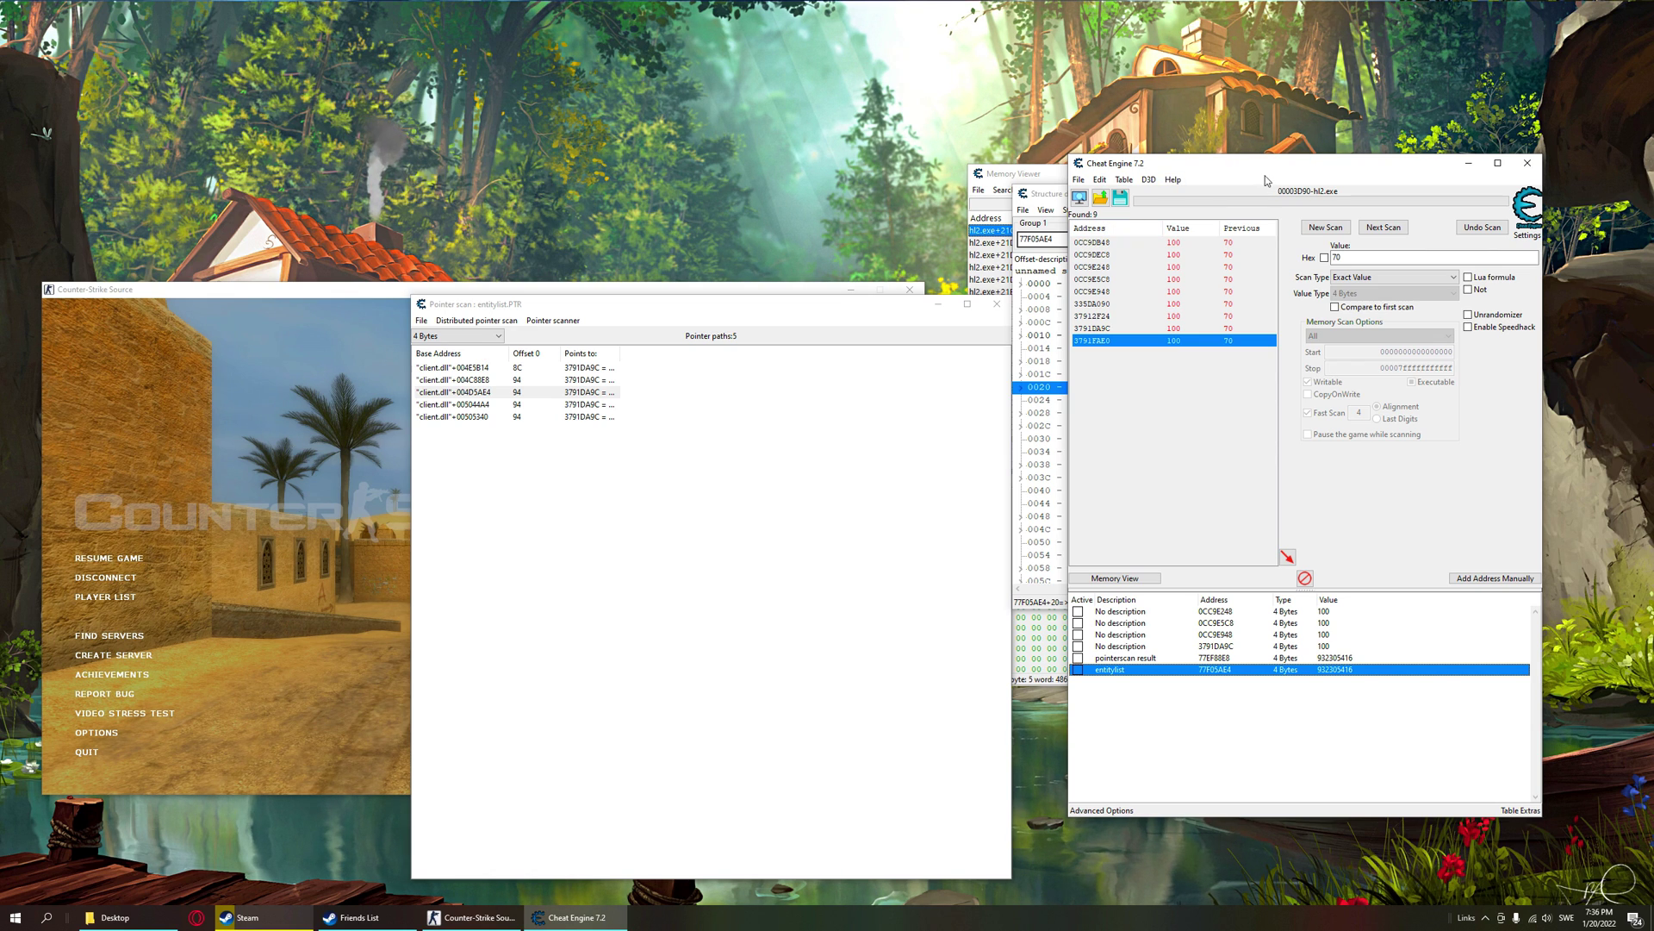
drag(1266, 166, 1225, 183)
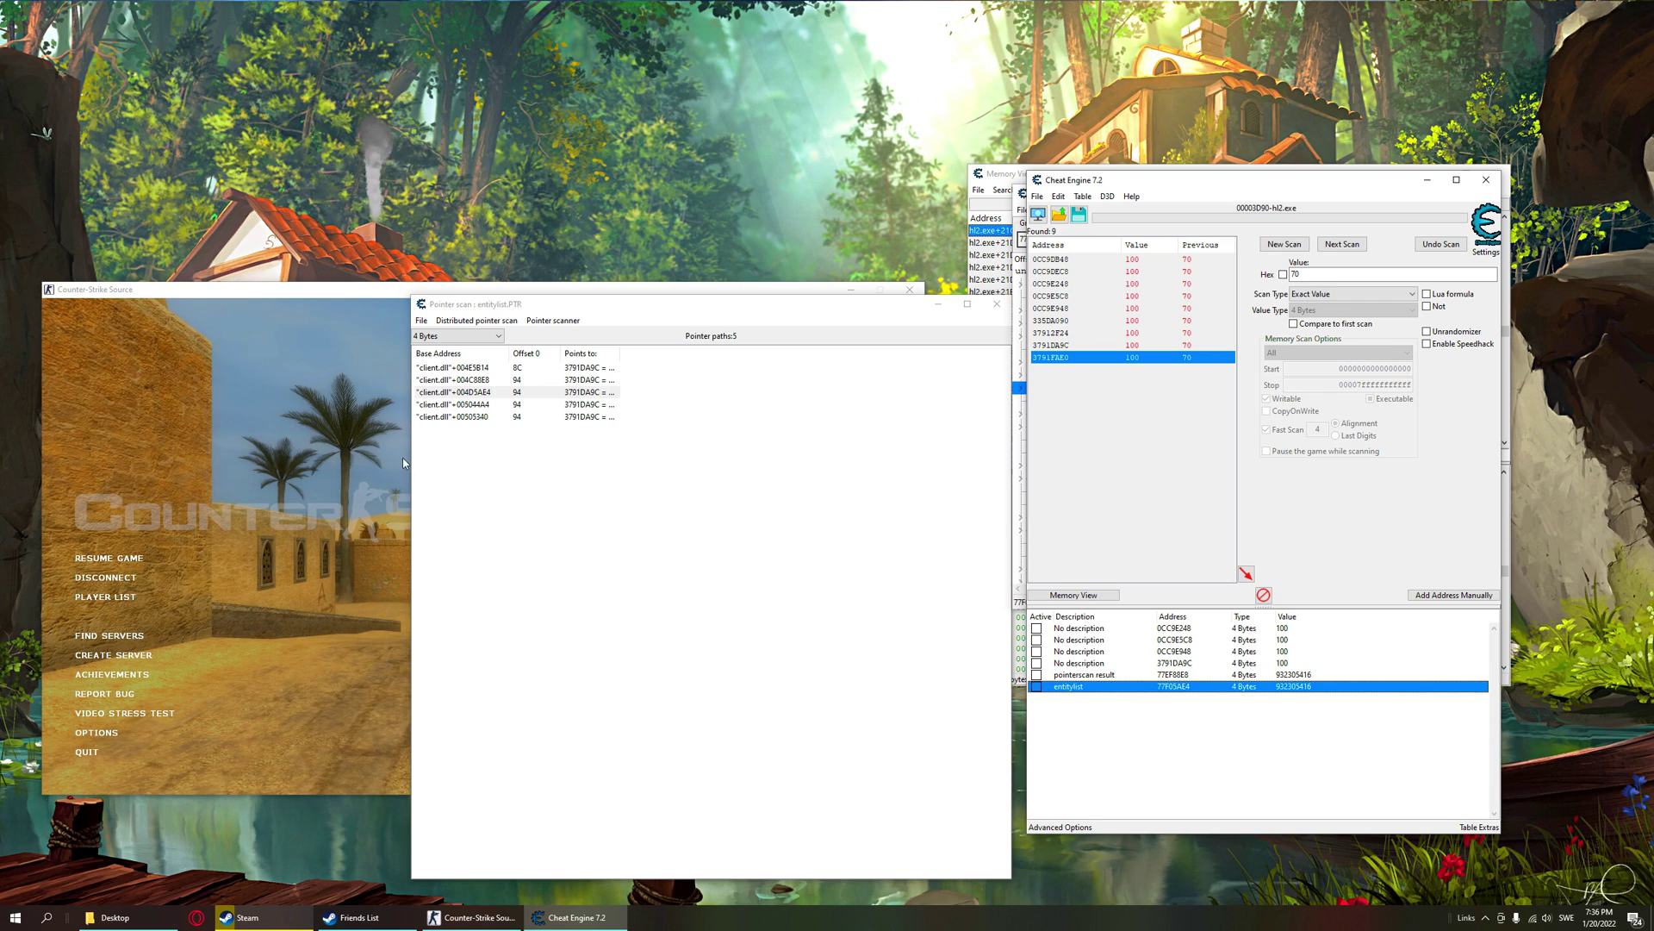
drag(782, 306, 781, 194)
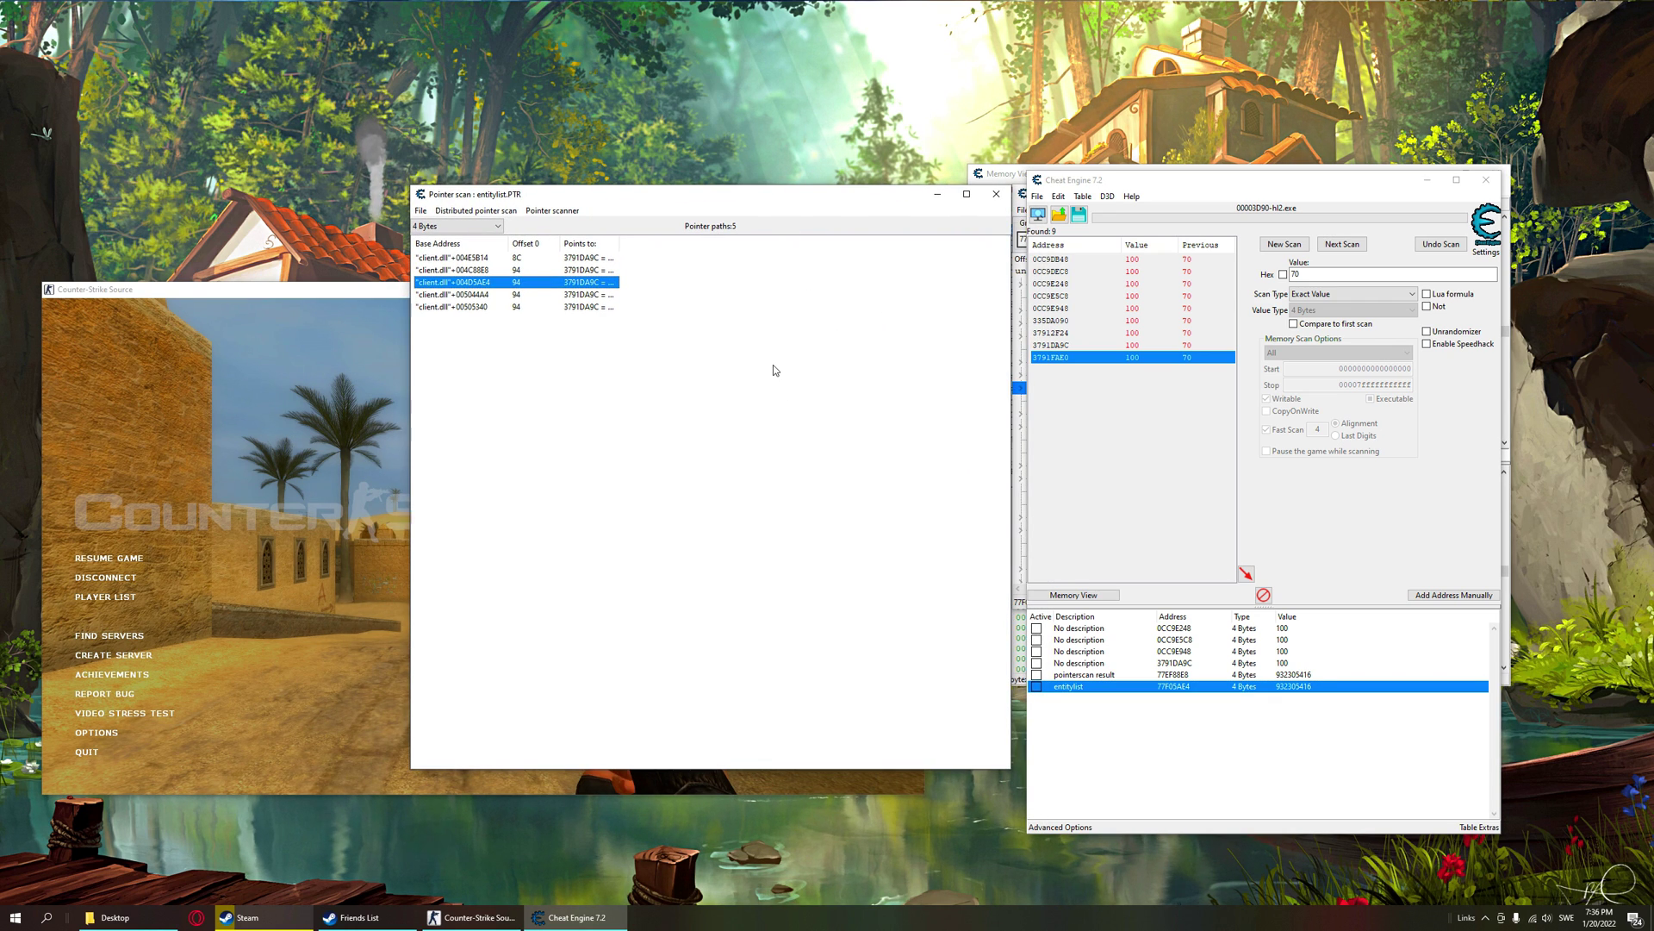